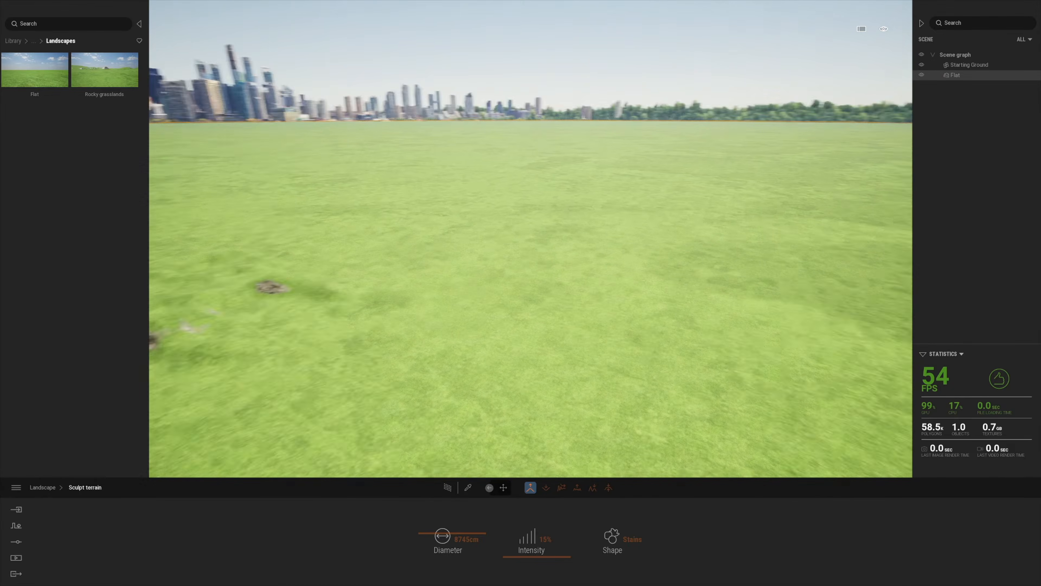
Raise scattered rocky mounds across the terrain with the Stains-shaped Raise brush
right_drag(636, 229, 593, 237)
mouse_move(593, 236)
mouse_down()
mouse_move(443, 246)
mouse_move(575, 242)
mouse_move(451, 238)
mouse_move(391, 217)
mouse_up()
mouse_move(391, 216)
right_down()
mouse_move(517, 205)
mouse_move(697, 246)
right_up()
drag(697, 247, 451, 287)
right_drag(451, 288, 540, 316)
key(s)
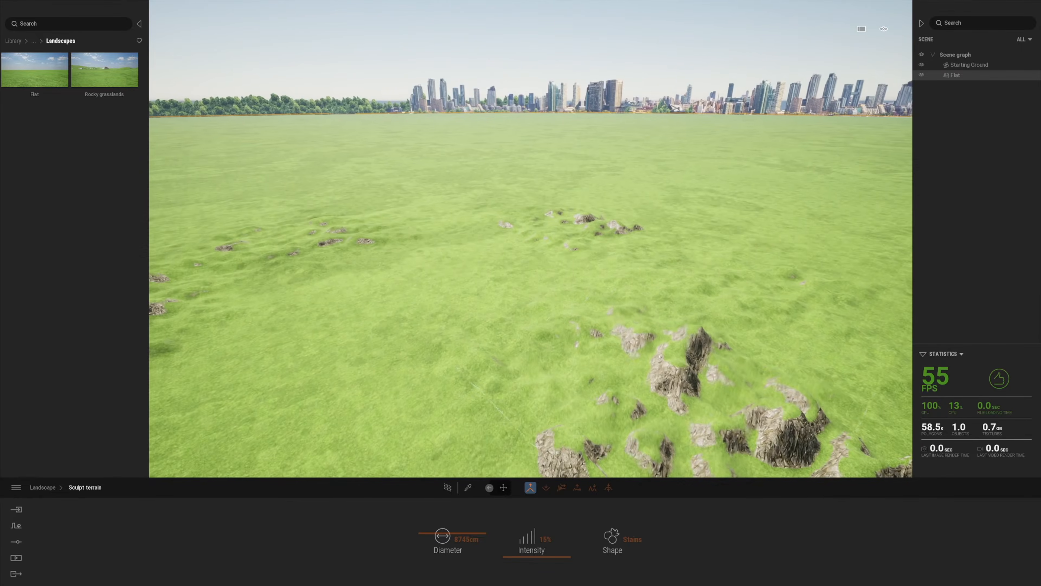
mouse_move(598, 401)
mouse_down()
mouse_move(252, 386)
mouse_move(405, 237)
mouse_up()
mouse_move(551, 229)
mouse_down()
mouse_move(639, 300)
mouse_move(705, 319)
mouse_up()
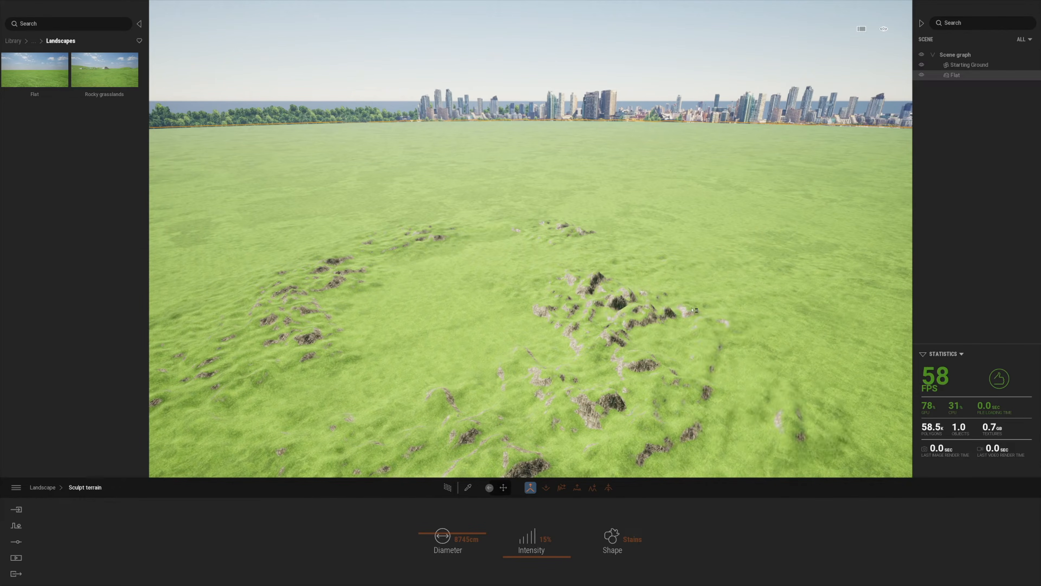
drag(396, 266, 242, 357)
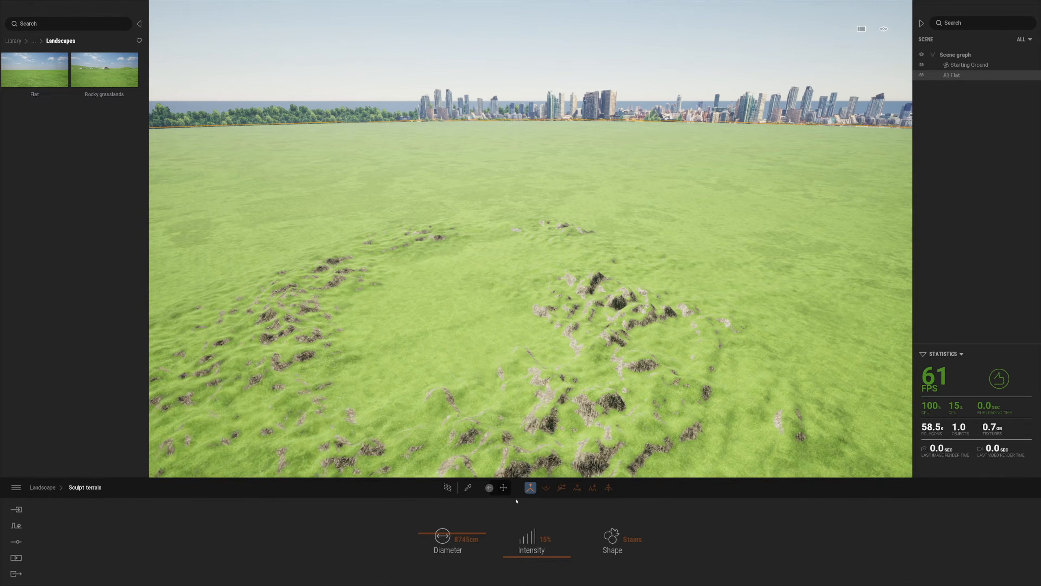
mouse_move(406, 392)
mouse_down()
mouse_move(258, 306)
mouse_move(321, 234)
mouse_up()
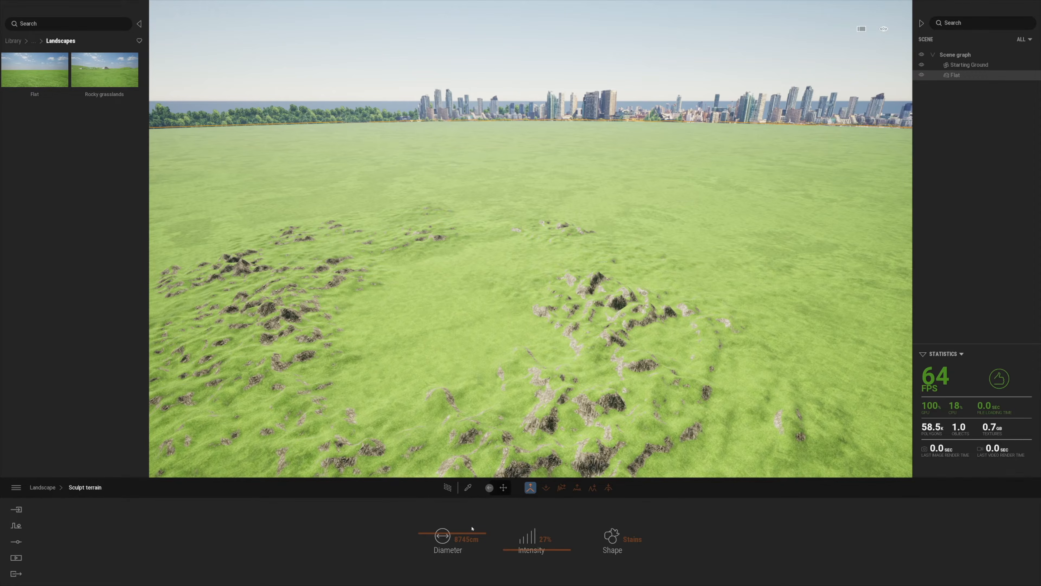
Switch the brush shape to Circle, flatten a patch of the left mounds, and exit sculpting
click(631, 541)
click(520, 482)
mouse_move(278, 307)
mouse_down()
mouse_move(239, 273)
mouse_move(394, 339)
mouse_up()
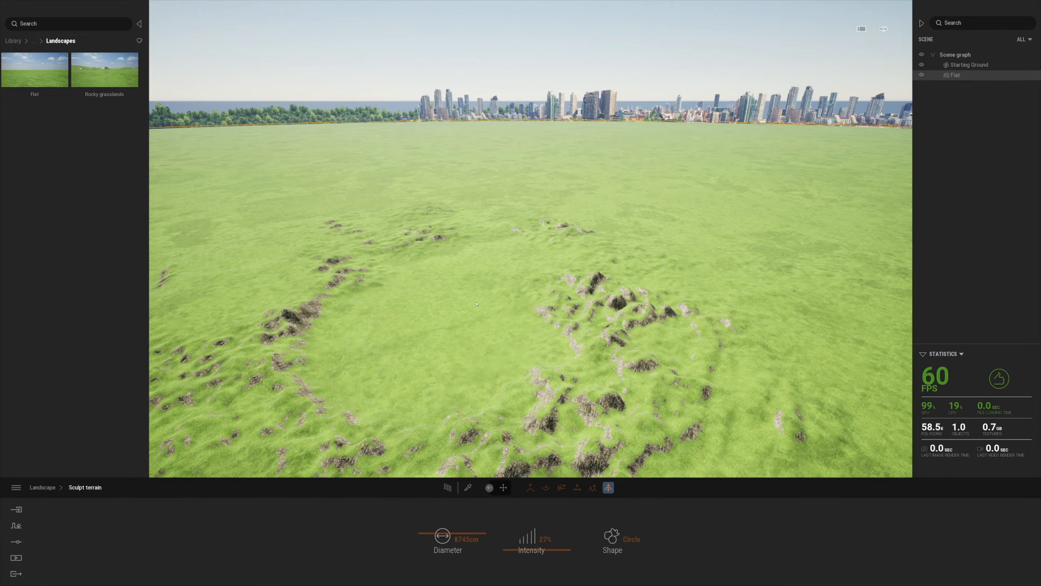
click(43, 487)
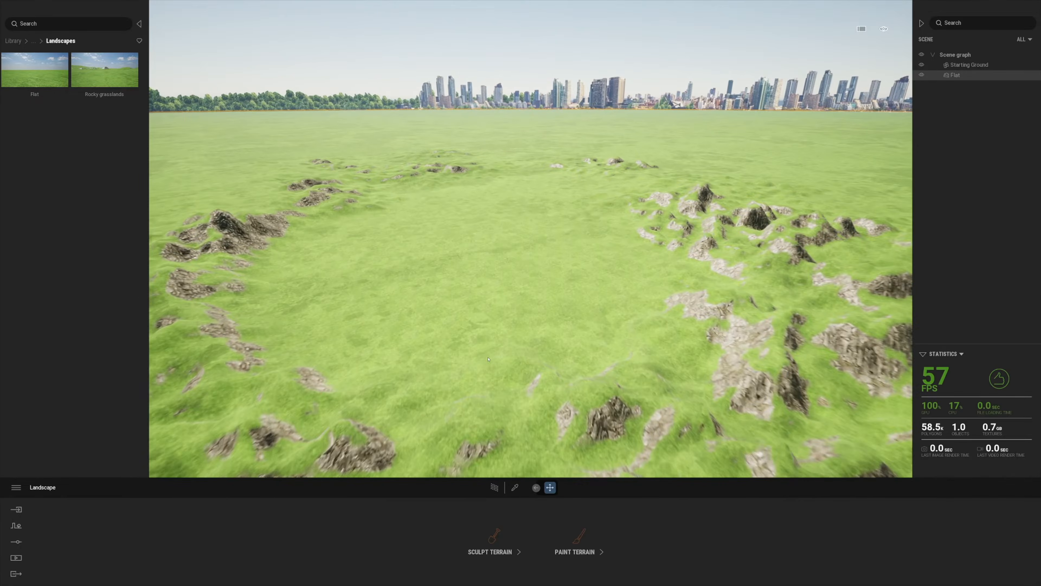
Paint Grassy ground with a 3145 cm brush along the left, right and bottom of the terrain
click(553, 546)
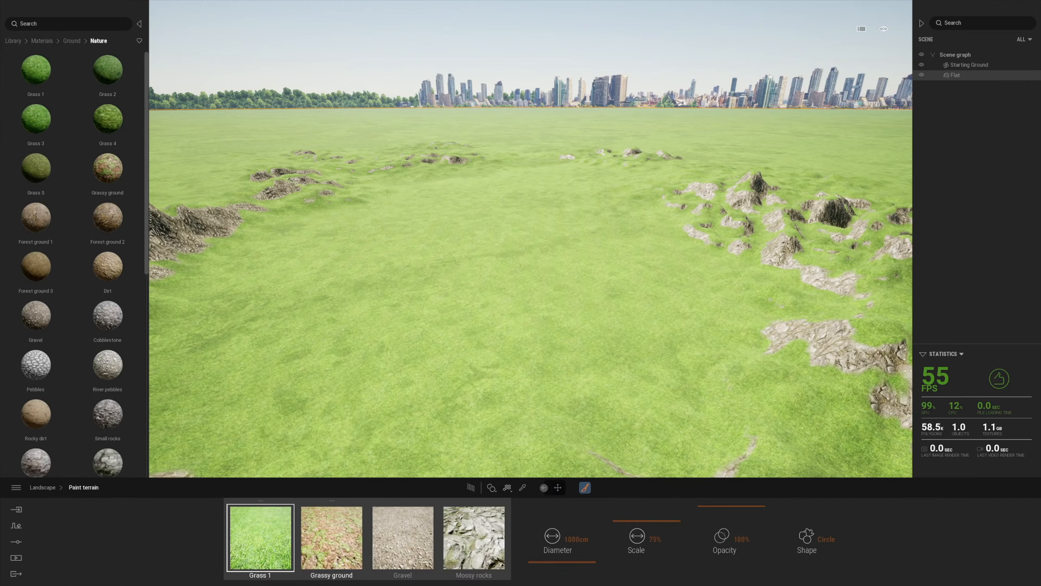
drag(545, 554, 544, 554)
mouse_move(213, 337)
mouse_down()
mouse_move(223, 313)
mouse_move(259, 291)
mouse_up()
drag(670, 229, 824, 398)
key(a)
key(s)
mouse_move(369, 398)
mouse_down()
mouse_move(455, 423)
mouse_move(654, 449)
mouse_move(776, 274)
mouse_up()
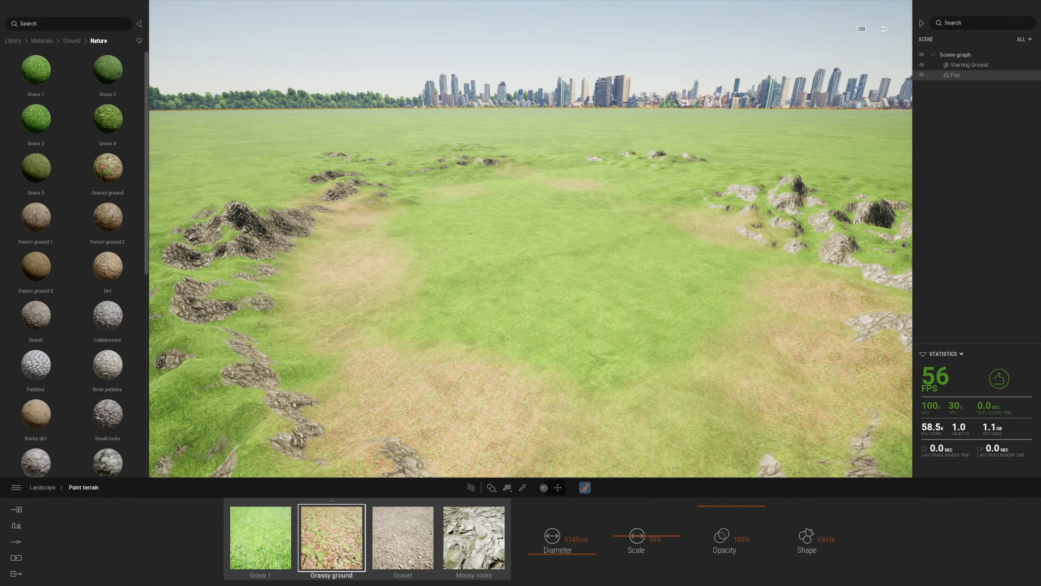
Paint Mossy rocks around the left hills, the lower corners and the foreground
click(487, 549)
drag(283, 426, 238, 398)
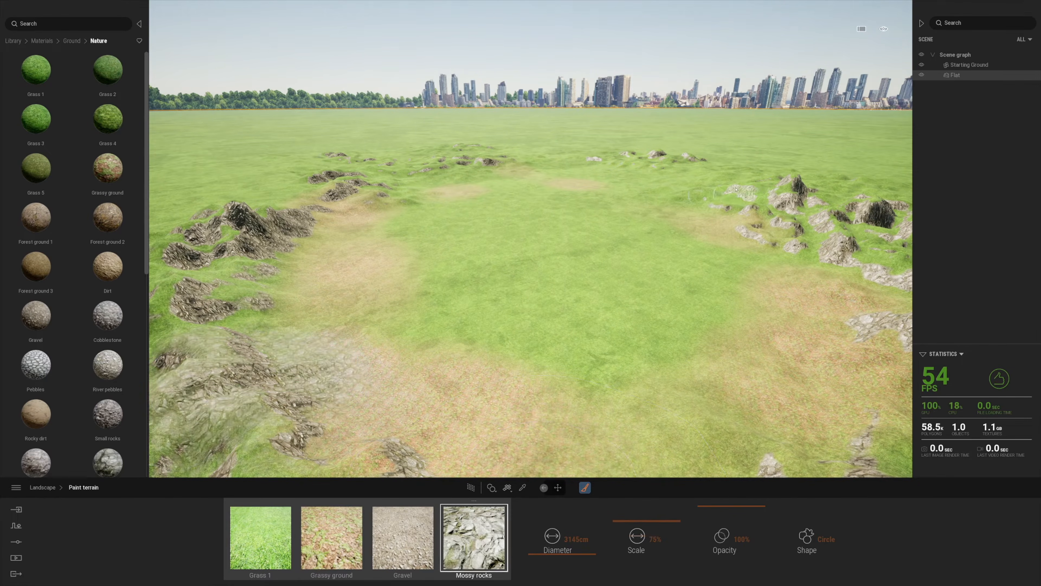
drag(836, 381, 845, 431)
key(w)
key(a)
drag(302, 221, 246, 254)
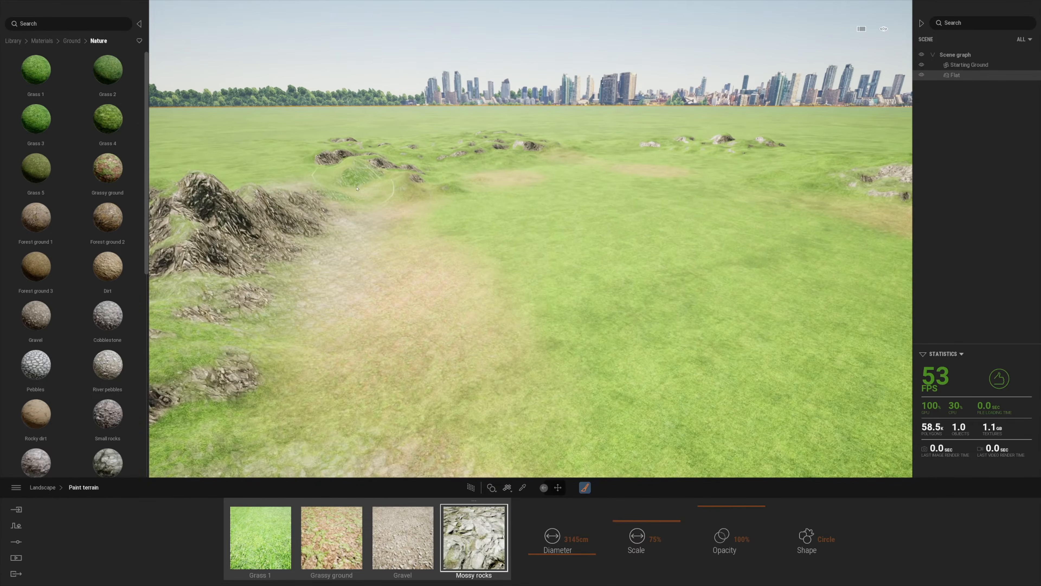
key(w)
drag(263, 348, 327, 249)
right_drag(279, 246, 484, 242)
drag(459, 190, 537, 199)
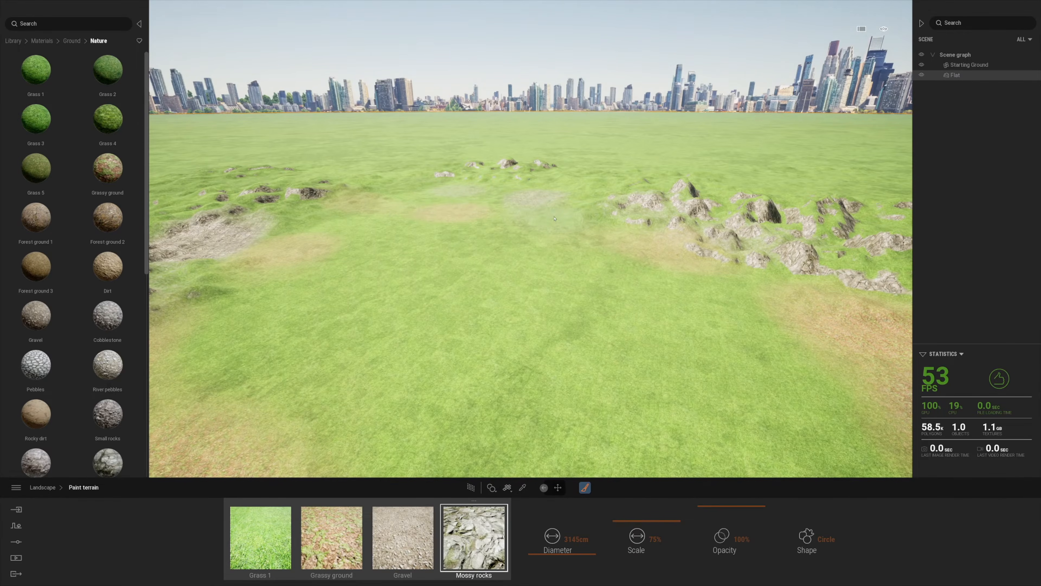
drag(340, 366, 267, 406)
key(a)
Paint Gravel at the lower left and up the left hillside, then reopen Sculpt terrain
drag(509, 402, 561, 427)
click(403, 538)
drag(311, 398, 238, 443)
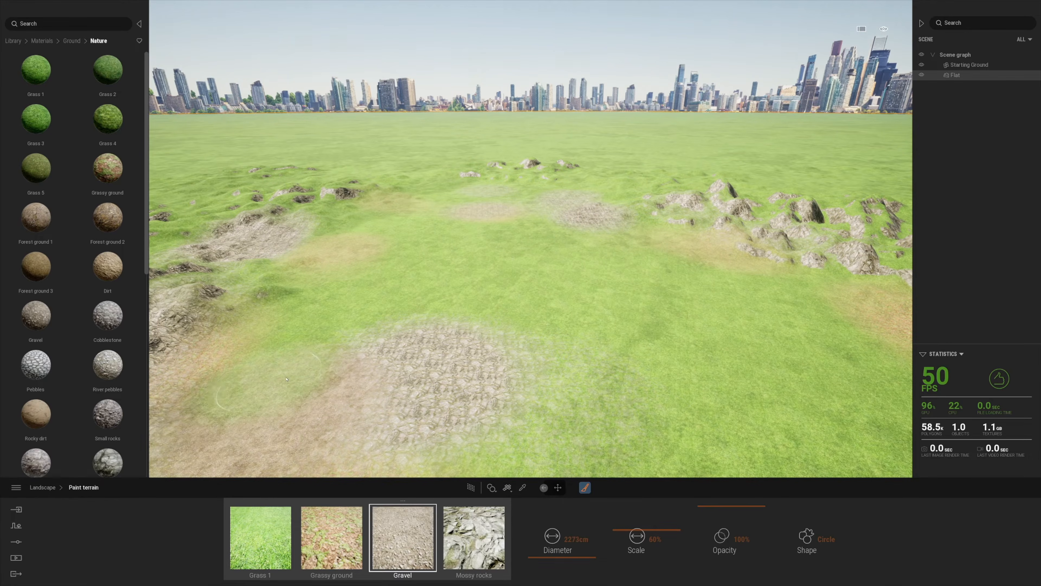
drag(287, 379, 274, 322)
click(474, 538)
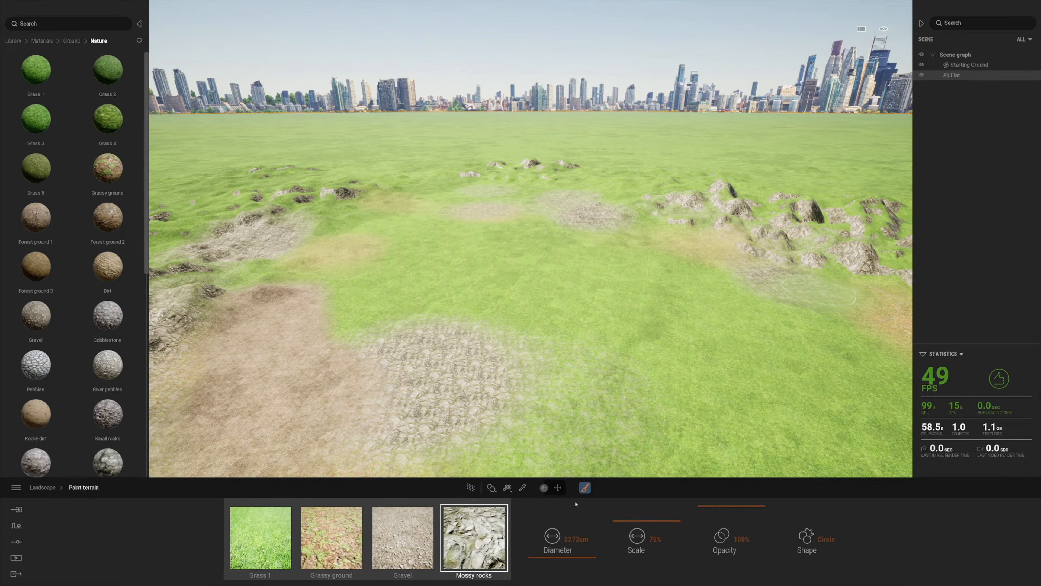
click(45, 487)
click(532, 540)
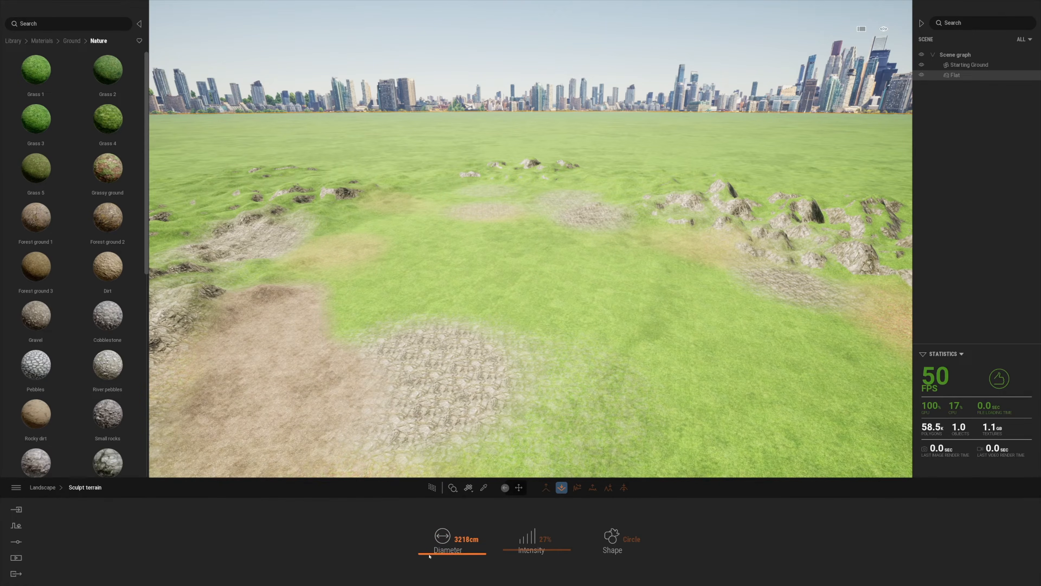
Flatten a large round patch and apply Lake 01 water from Materials > Water to it
click(586, 393)
click(12, 41)
click(37, 81)
scroll(67, 281, down, 3)
click(49, 418)
mouse_move(51, 179)
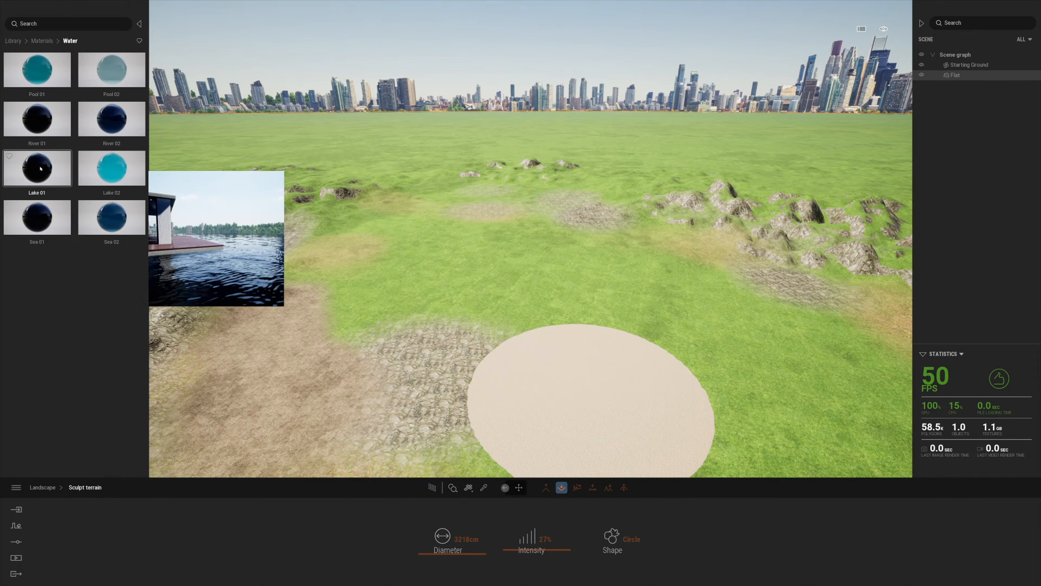
drag(51, 180, 592, 390)
Back the camera away to view the new lake and reopen Sculpt terrain
key(w)
right_drag(592, 390, 658, 279)
key(s)
click(398, 428)
click(495, 541)
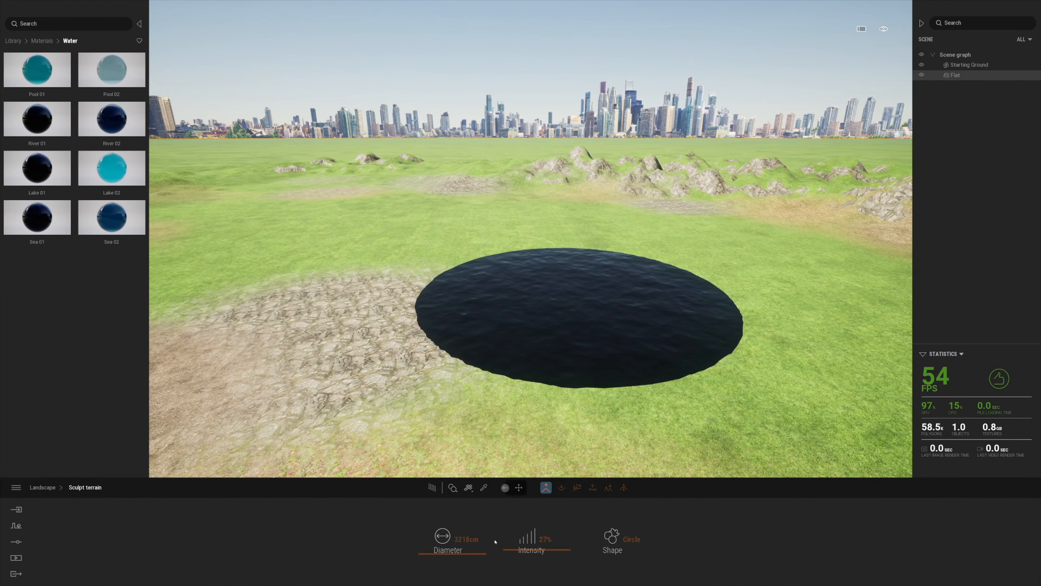
Set the sculpt brush to 964 cm and raise terrain along the lake's edge
drag(456, 562, 456, 561)
drag(570, 395, 681, 380)
key(a)
right_drag(680, 380, 734, 365)
drag(631, 305, 627, 291)
key(a)
right_drag(626, 291, 672, 306)
Switch to the Dig brush and extend the lake leftward
click(562, 487)
mouse_move(545, 322)
mouse_down()
mouse_move(477, 317)
mouse_move(517, 353)
mouse_move(342, 356)
mouse_move(550, 334)
mouse_move(562, 360)
mouse_move(439, 357)
mouse_move(330, 312)
mouse_move(338, 344)
mouse_move(375, 326)
mouse_move(284, 316)
mouse_move(483, 320)
mouse_up()
key(a)
key(s)
key(a)
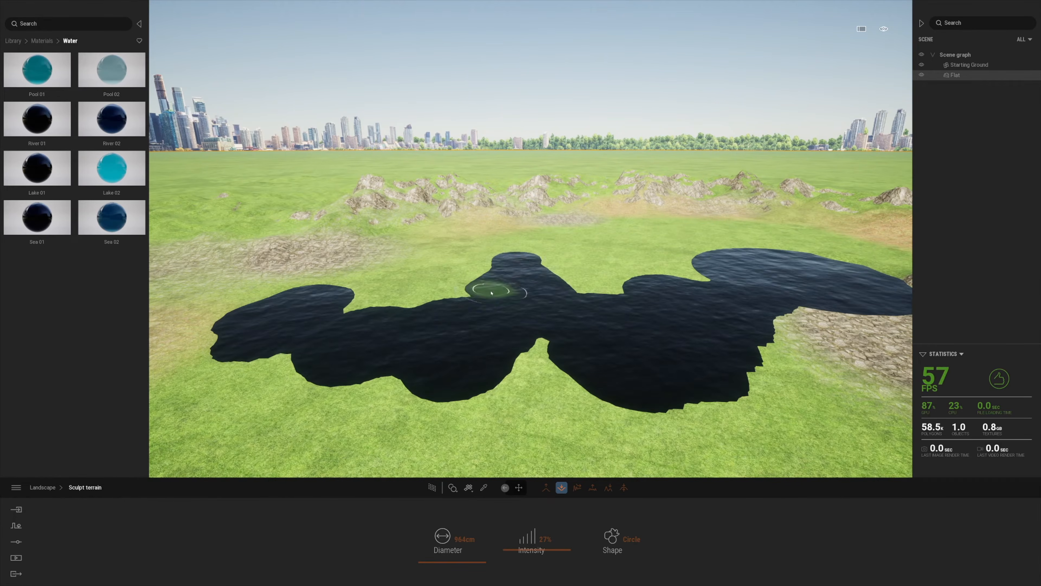
drag(613, 290, 558, 307)
key(s)
key(a)
right_drag(328, 383, 448, 386)
Dig a new lake at the lower right and a small foreground lake
mouse_move(623, 351)
mouse_down()
mouse_move(725, 318)
mouse_move(646, 398)
mouse_move(705, 383)
mouse_move(734, 333)
mouse_up()
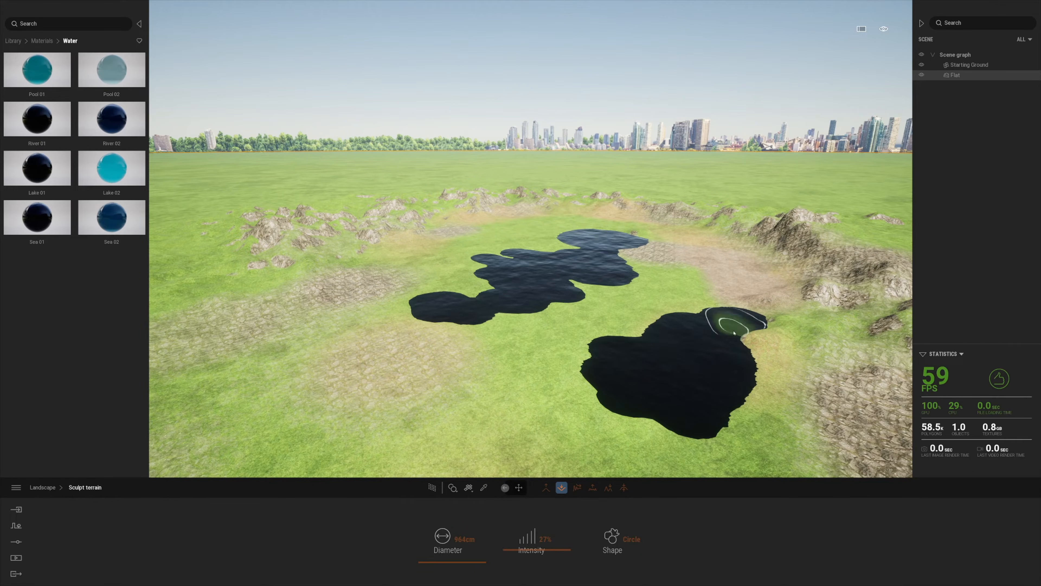
key(a)
right_drag(673, 264, 758, 283)
key(s)
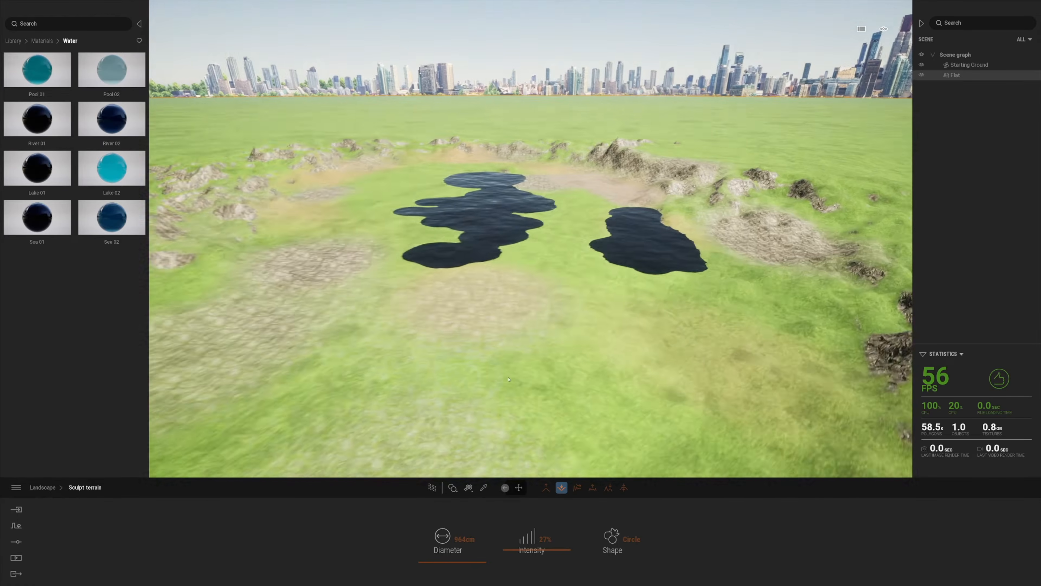
mouse_move(535, 322)
mouse_down()
mouse_move(601, 316)
mouse_move(608, 333)
mouse_move(516, 361)
mouse_move(646, 344)
mouse_move(664, 312)
mouse_move(546, 327)
mouse_move(517, 352)
mouse_up()
key(a)
right_drag(344, 418, 393, 408)
Widen the right lake's left edge and the middle lake's left and lower-left edges
key(a)
key(w)
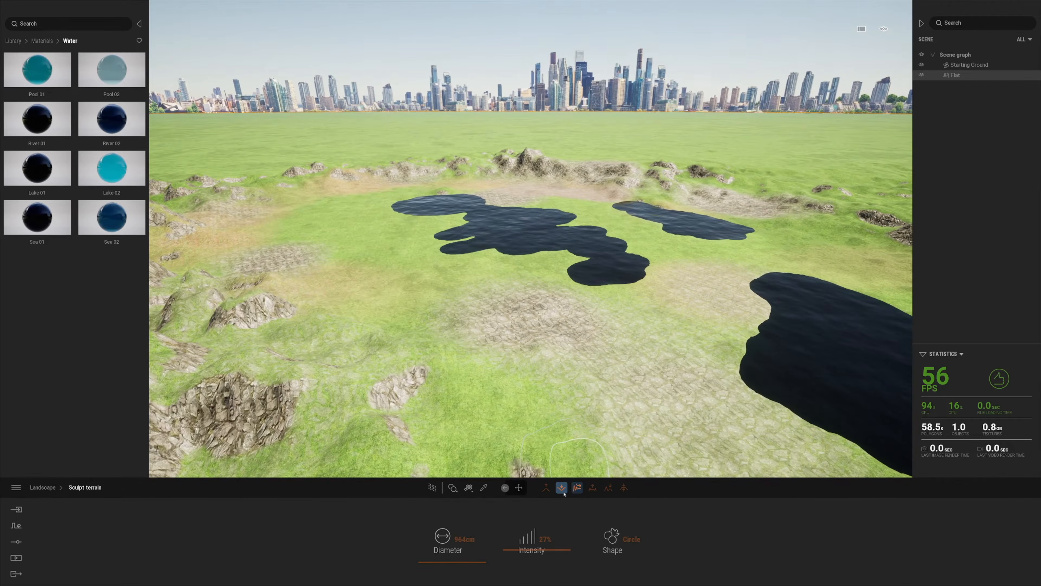
drag(736, 376, 788, 299)
key(a)
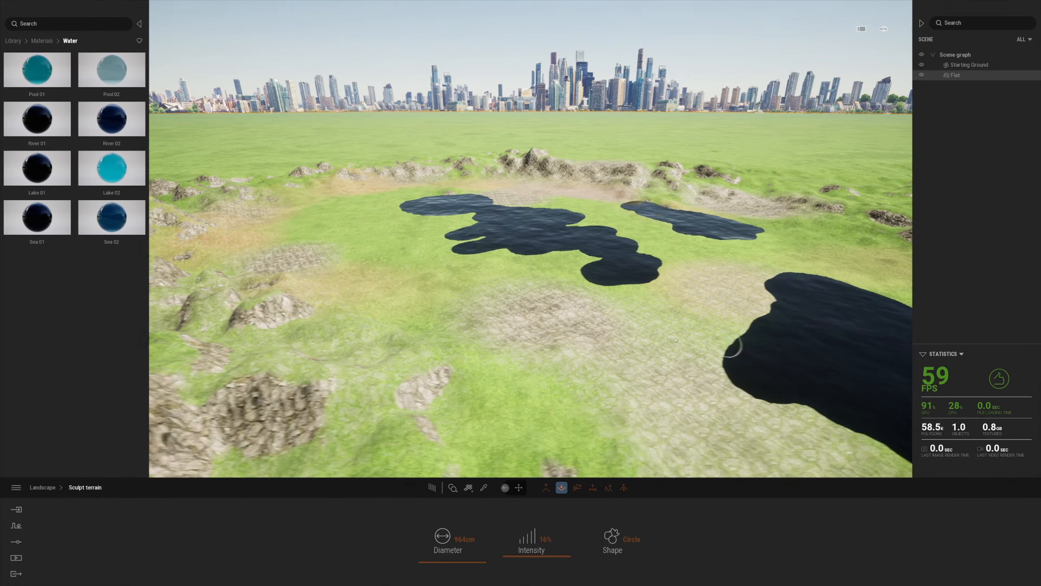
right_drag(738, 355, 779, 358)
drag(609, 257, 500, 254)
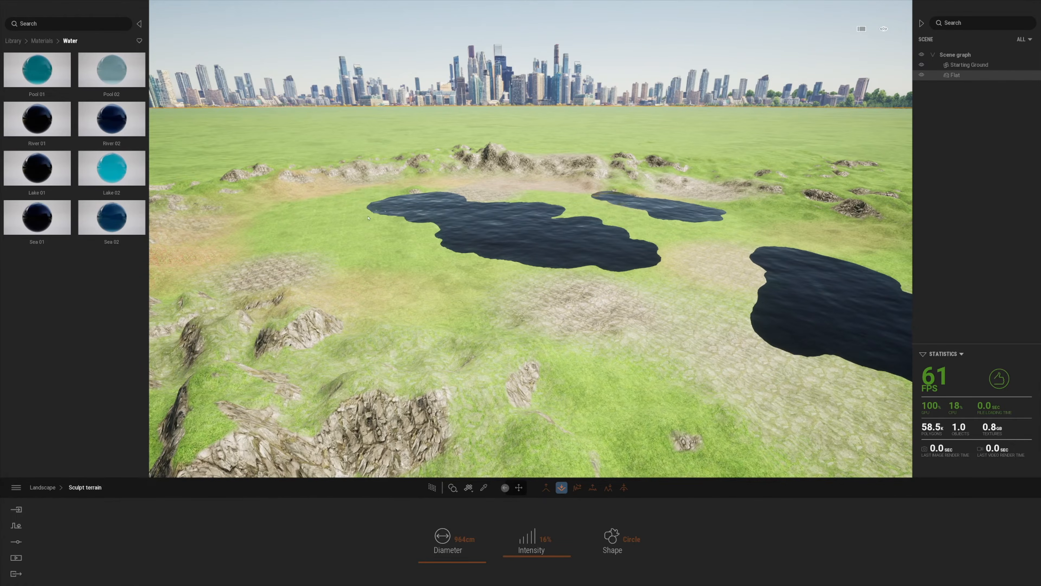
key(a)
key(w)
key(e)
mouse_move(425, 274)
mouse_down()
mouse_move(580, 357)
mouse_move(477, 349)
mouse_move(410, 275)
mouse_move(456, 364)
mouse_move(613, 370)
mouse_move(509, 384)
mouse_move(387, 279)
mouse_move(389, 268)
mouse_up()
key(a)
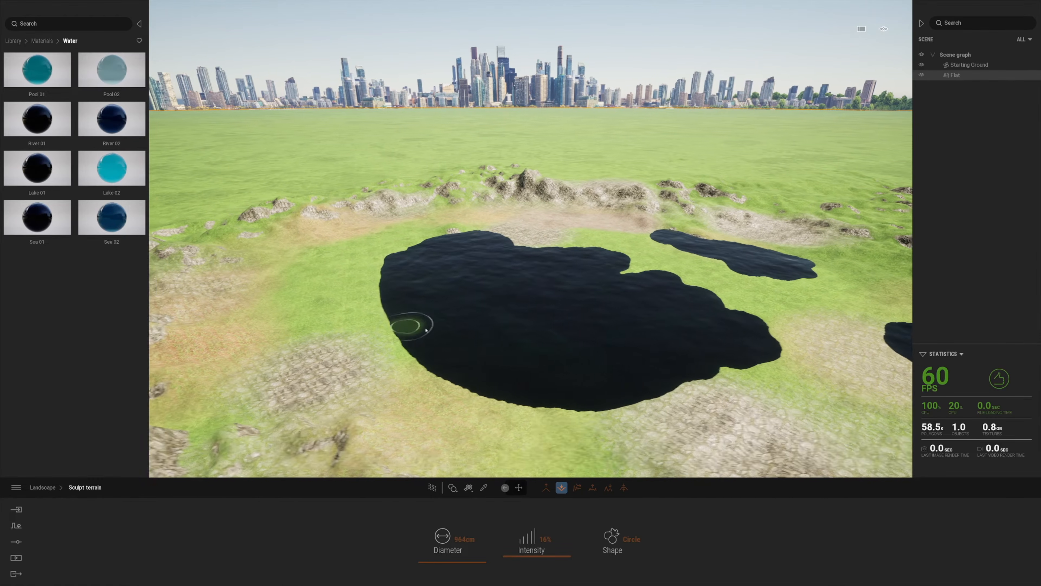
Switch to the Raise brush and build up the island inside the main lake
click(546, 487)
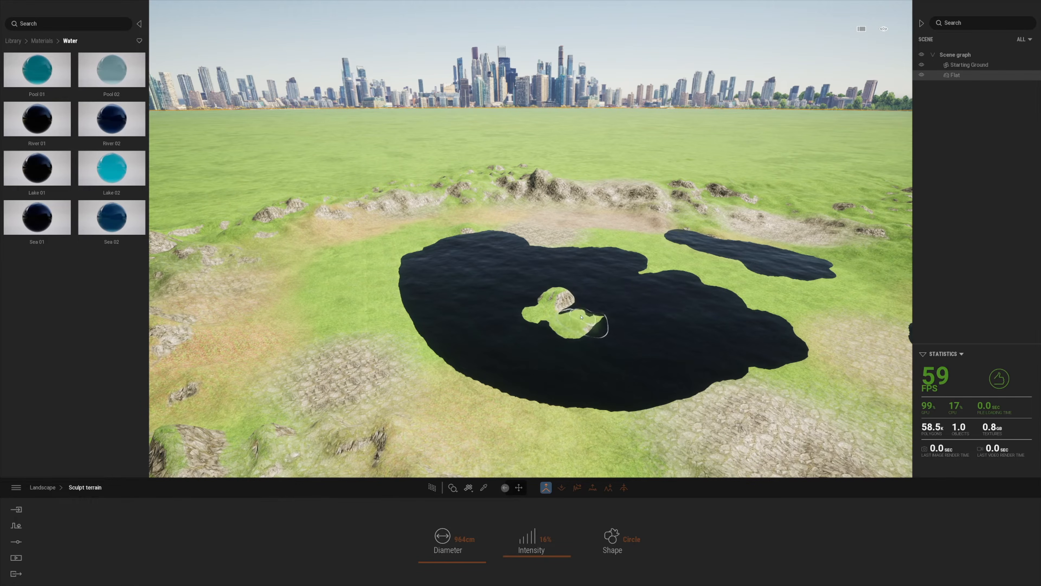
mouse_move(603, 307)
mouse_down()
mouse_move(617, 330)
mouse_move(594, 296)
mouse_up()
key(e)
click(624, 487)
key(q)
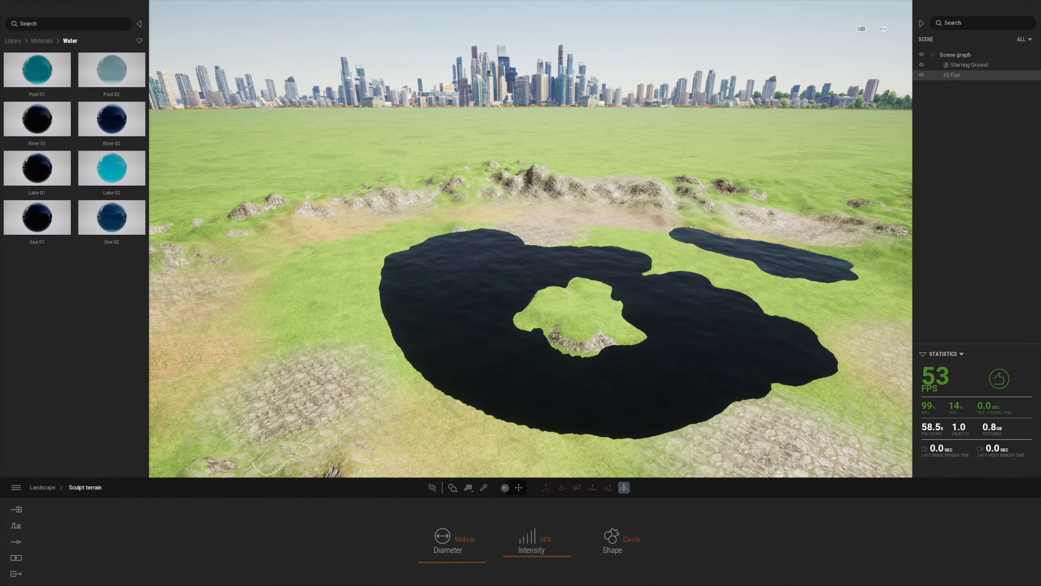
Select the Gravel paint material and set the brush diameter to 500 cm
click(48, 488)
click(550, 533)
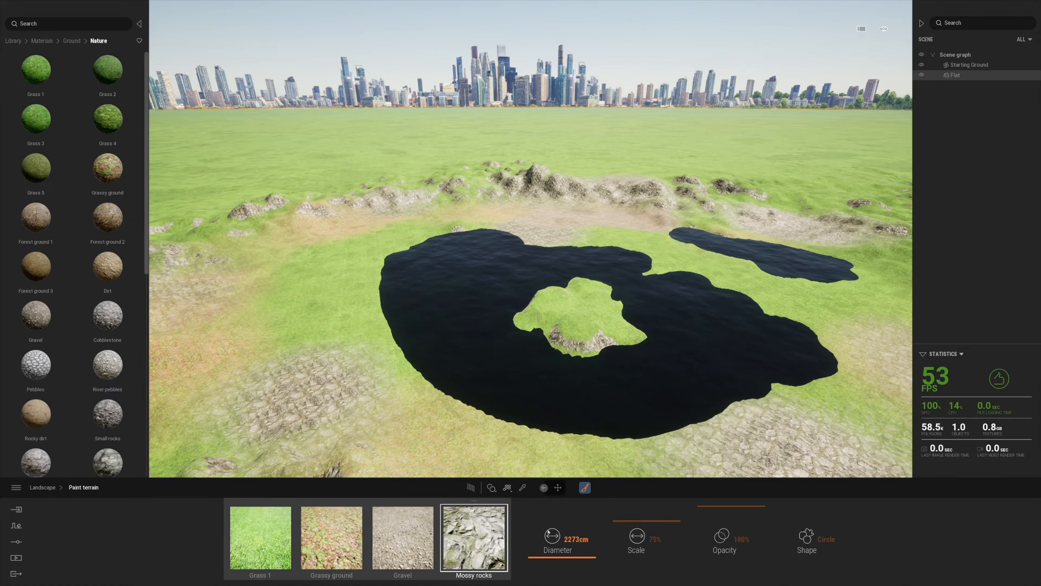
click(390, 545)
drag(572, 559, 571, 566)
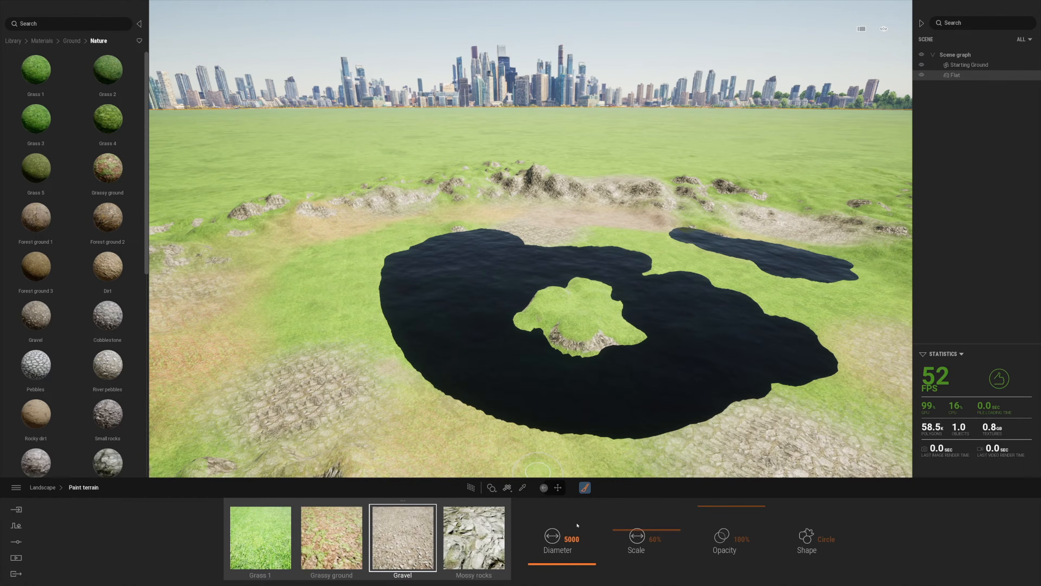
click(574, 538)
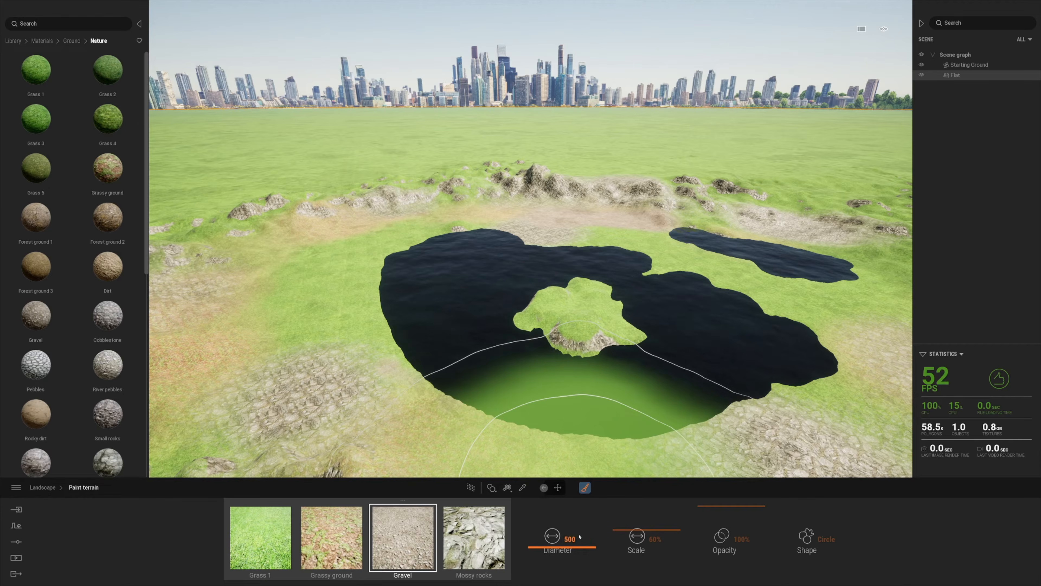
text(500)
key(Return)
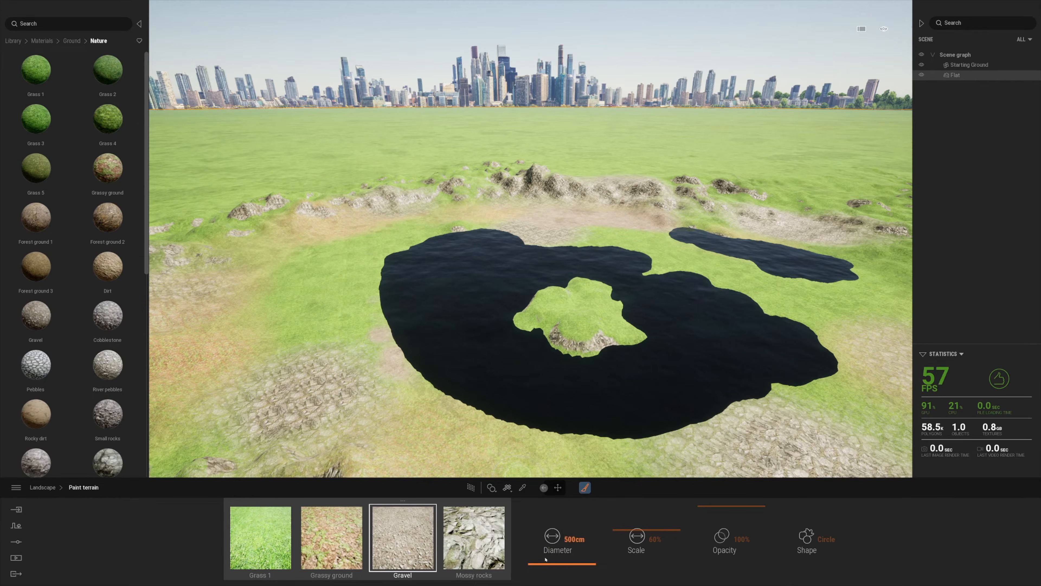
Paint gravel along the lake's lower and left shore, then return to the Library root
mouse_move(449, 406)
mouse_down()
mouse_move(630, 423)
mouse_move(746, 416)
mouse_up()
click(374, 280)
right_drag(412, 299, 426, 311)
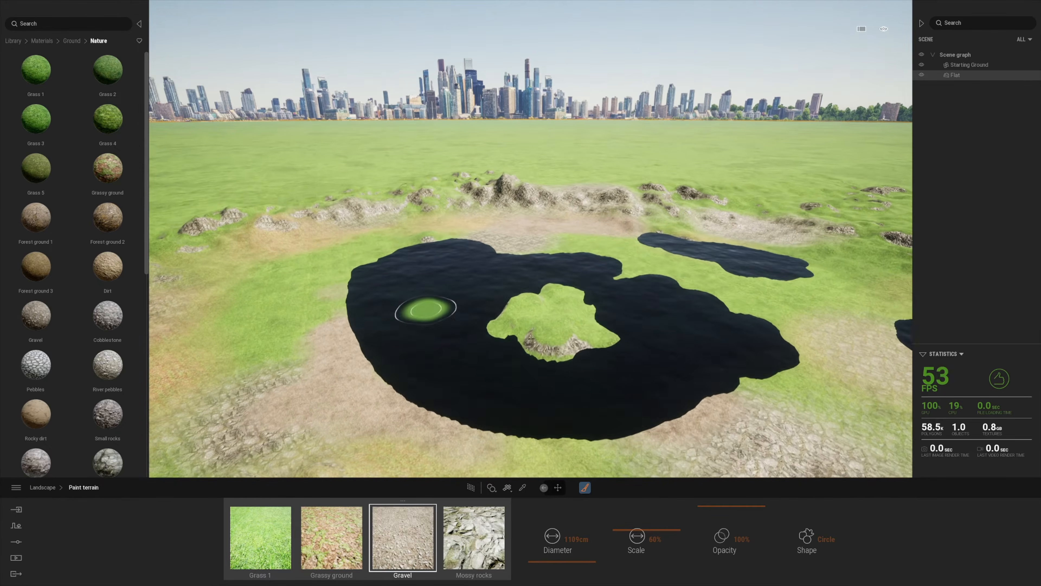
click(44, 489)
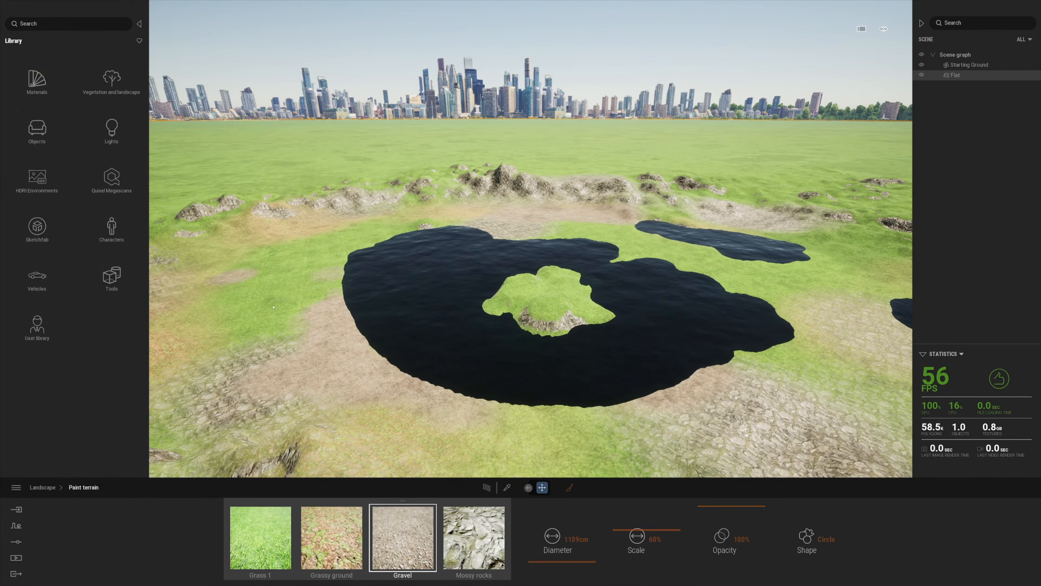
Bring the view closer to the lake and open Vegetation and landscape trees for painting
right_drag(274, 307, 304, 294)
scroll(389, 372, up, 3)
middle_drag(388, 372, 388, 299)
scroll(388, 299, up, 2)
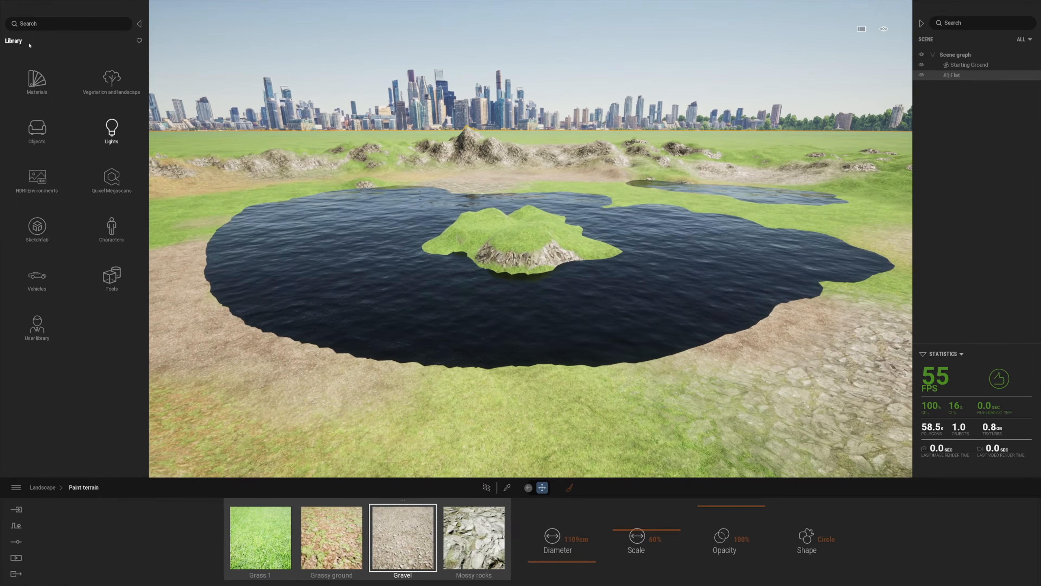
click(111, 83)
key(Escape)
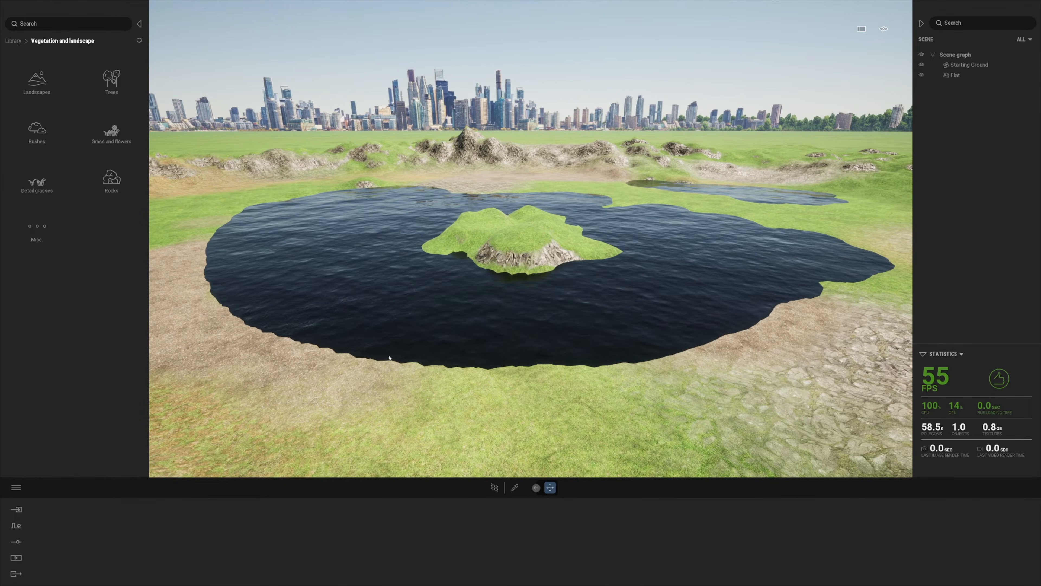
click(493, 537)
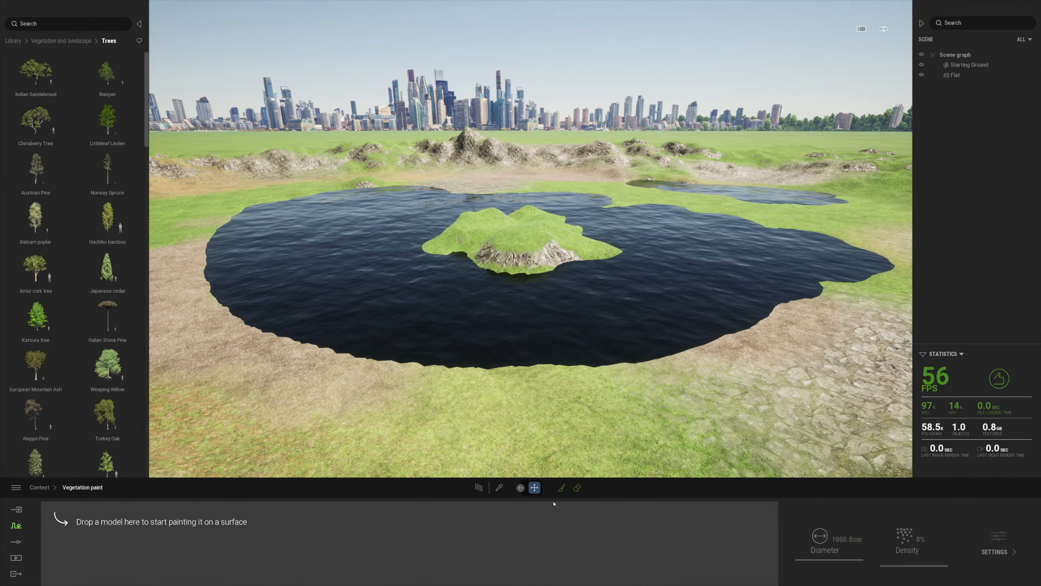
Add Norway Spruce, Austrian Pine, Nikko fir, Koyama spruce, Sweet gum and Colorado Spruce, then select all six
scroll(102, 287, down, 1)
drag(107, 144, 88, 547)
scroll(49, 287, down, 3)
drag(36, 123, 125, 548)
scroll(54, 407, down, 1)
drag(37, 398, 235, 550)
scroll(99, 435, down, 4)
drag(105, 402, 263, 529)
scroll(82, 369, down, 3)
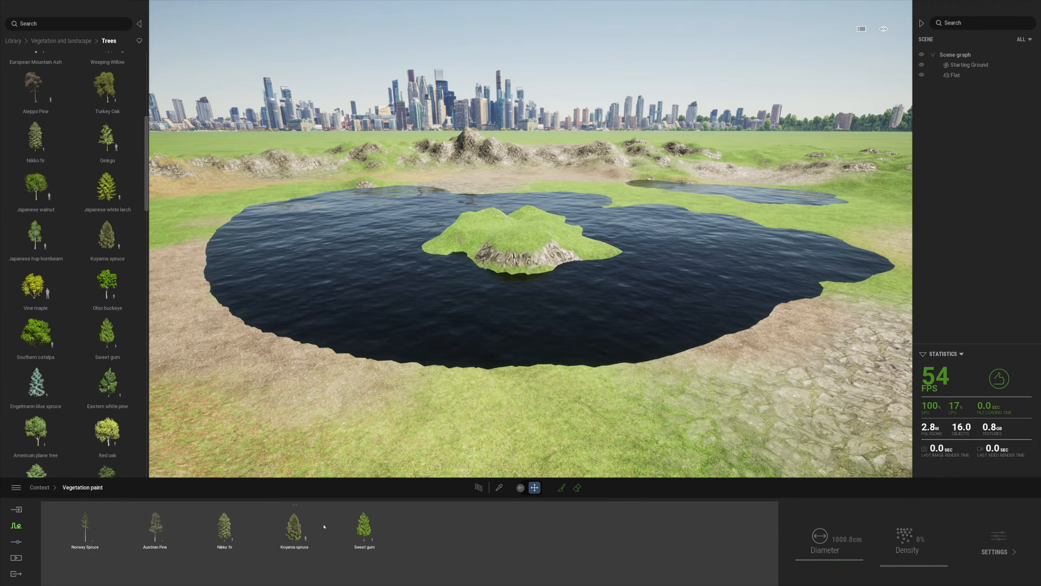
scroll(105, 328, down, 5)
drag(108, 387, 417, 538)
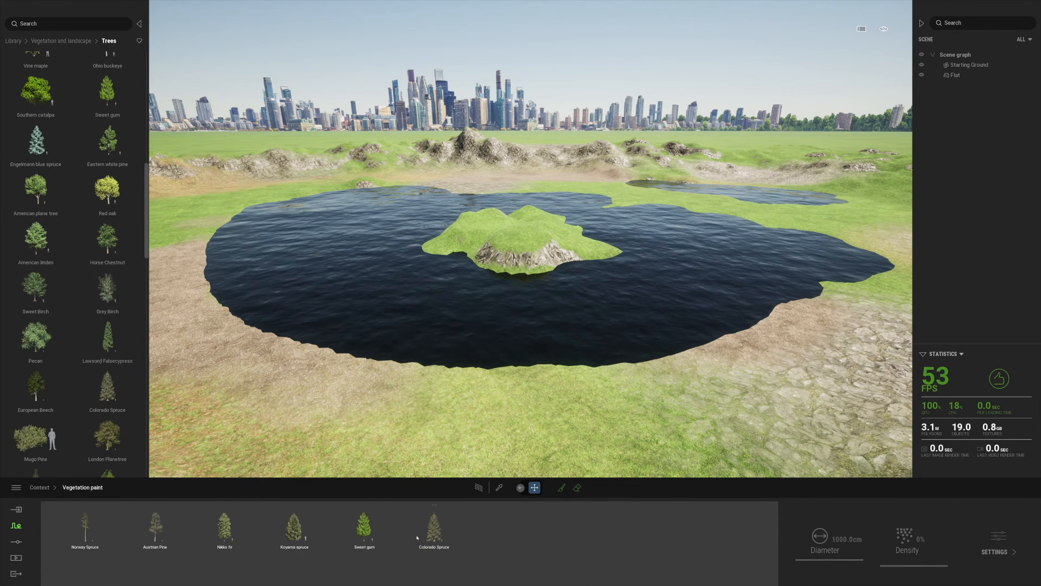
shift+click(424, 530)
Enlarge the tree brush to about 1920 cm and paint trees left, right and behind the lake
click(561, 488)
key(s)
drag(228, 202, 173, 258)
key(e)
right_drag(270, 197, 328, 267)
key(s)
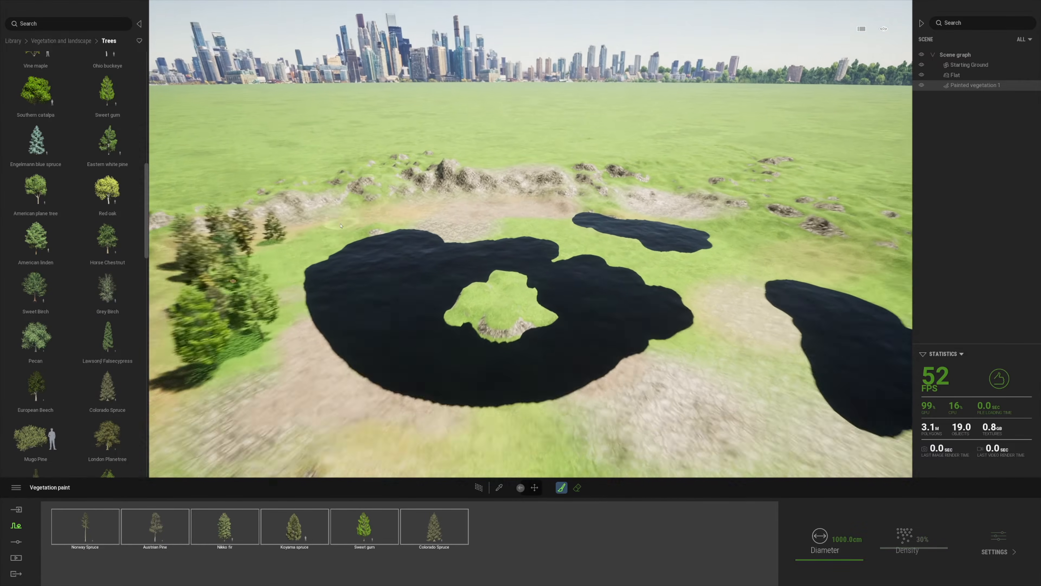
drag(814, 558, 833, 558)
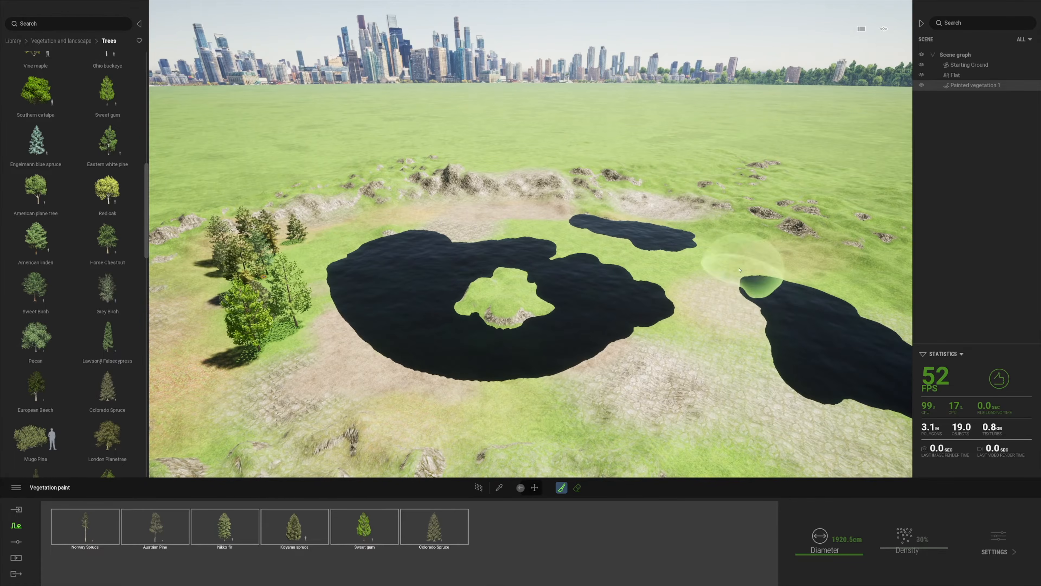
key(w)
drag(773, 236, 718, 218)
mouse_move(179, 345)
mouse_down()
mouse_move(180, 270)
mouse_move(287, 201)
mouse_move(487, 190)
mouse_move(734, 239)
mouse_move(766, 236)
mouse_up()
Paint trees along the path between the lakes, the left bank and right of the lake
right_drag(767, 236, 820, 236)
drag(582, 234, 640, 233)
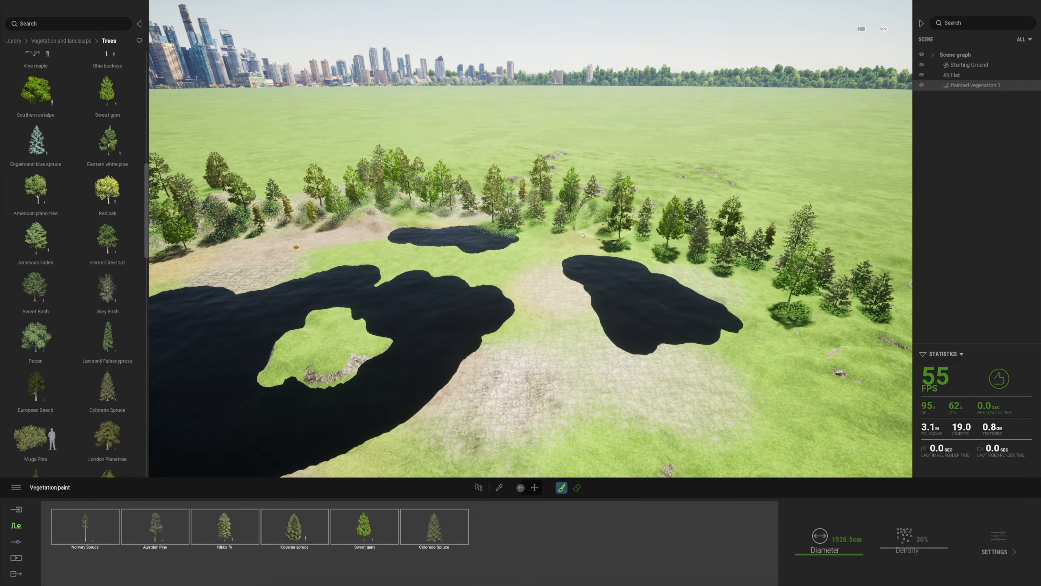
drag(543, 309, 598, 411)
drag(180, 274, 328, 246)
right_drag(368, 291, 537, 326)
drag(574, 287, 627, 340)
mouse_move(388, 325)
right_down()
mouse_move(355, 353)
mouse_move(381, 365)
right_up()
drag(498, 435, 507, 321)
mouse_move(508, 321)
right_down()
mouse_move(476, 291)
mouse_move(516, 310)
right_up()
mouse_move(516, 309)
mouse_down()
mouse_move(495, 291)
mouse_move(575, 350)
mouse_up()
Paint trees along the island lake's far side and across the far rocky ridge
right_drag(574, 350, 576, 337)
middle_drag(577, 338, 590, 229)
mouse_move(673, 144)
mouse_down()
mouse_move(471, 116)
mouse_move(672, 123)
mouse_move(689, 158)
mouse_up()
right_drag(689, 158, 410, 248)
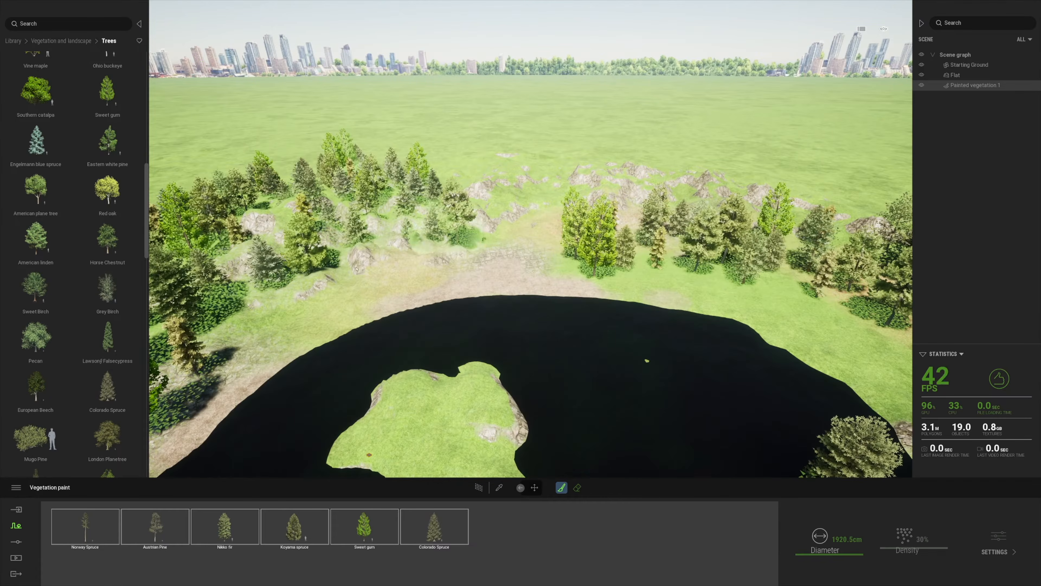
drag(631, 191, 730, 181)
middle_drag(729, 181, 730, 220)
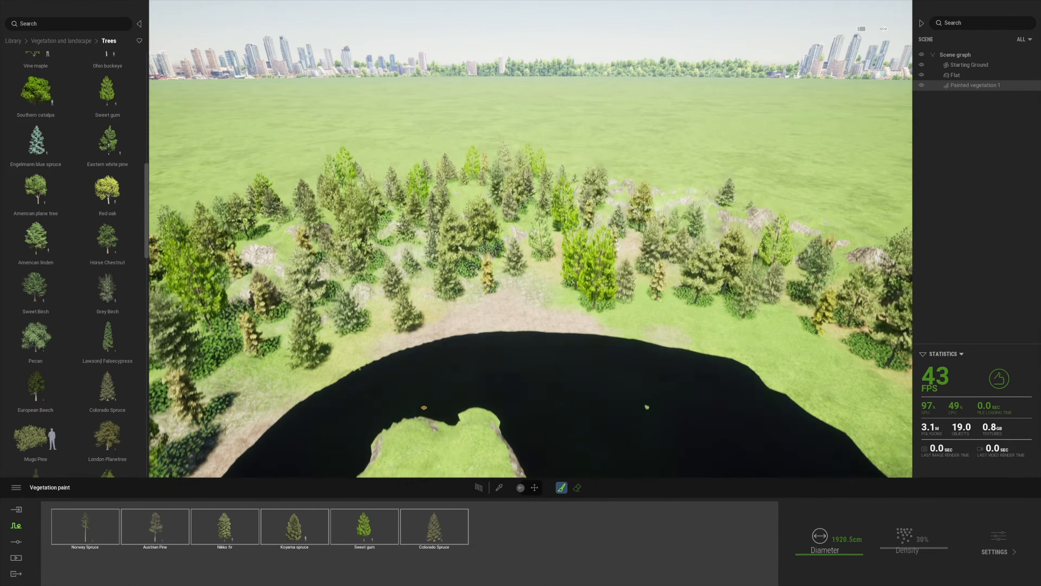
right_drag(729, 219, 360, 205)
middle_drag(361, 205, 348, 229)
drag(348, 218, 474, 233)
Select the painted tree group over the island and pick Nikko fir in its tree set
click(534, 488)
middle_drag(599, 382, 612, 274)
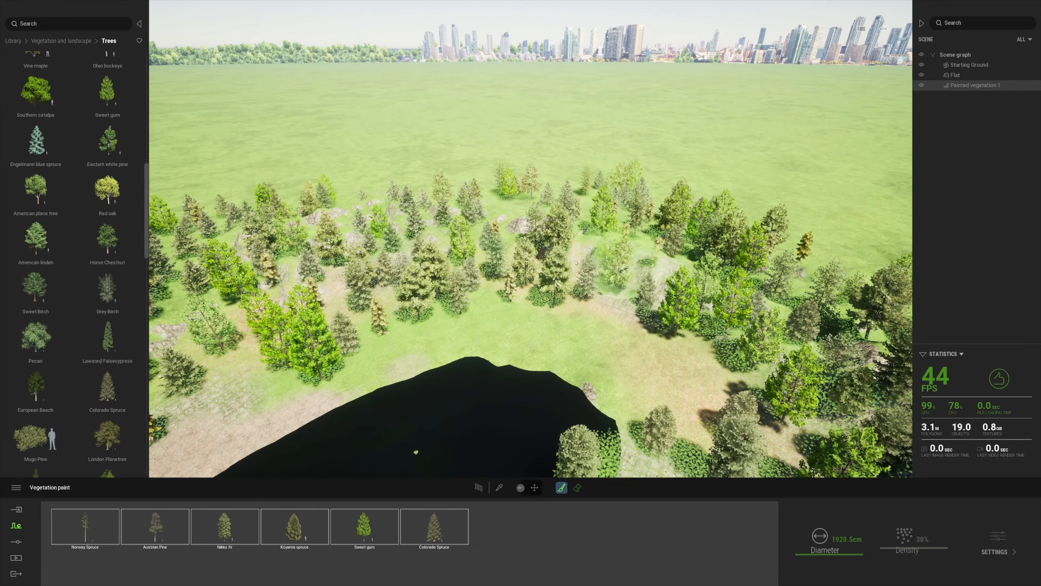
scroll(611, 274, down, 5)
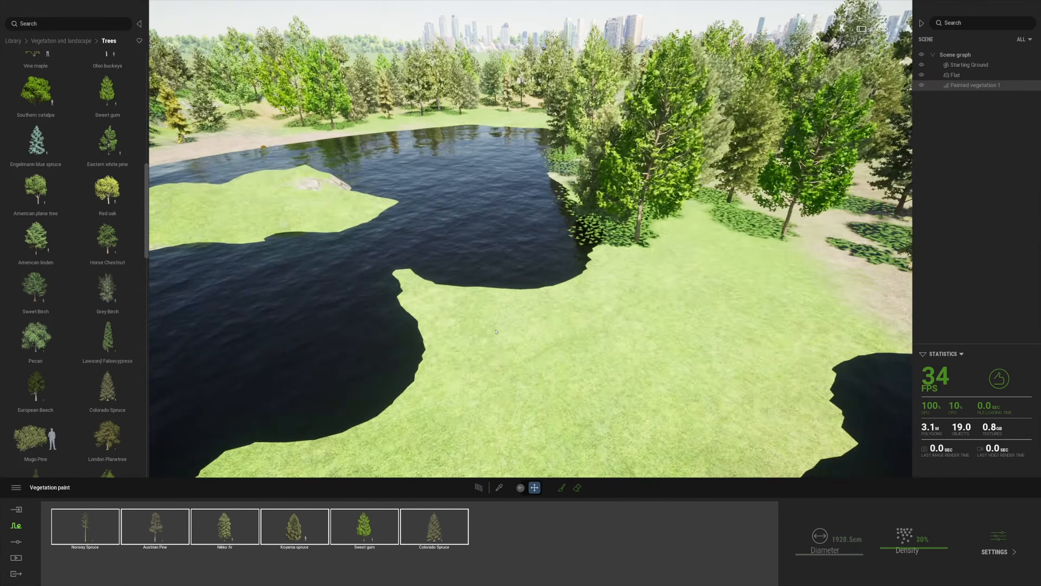
right_drag(611, 274, 672, 461)
click(673, 461)
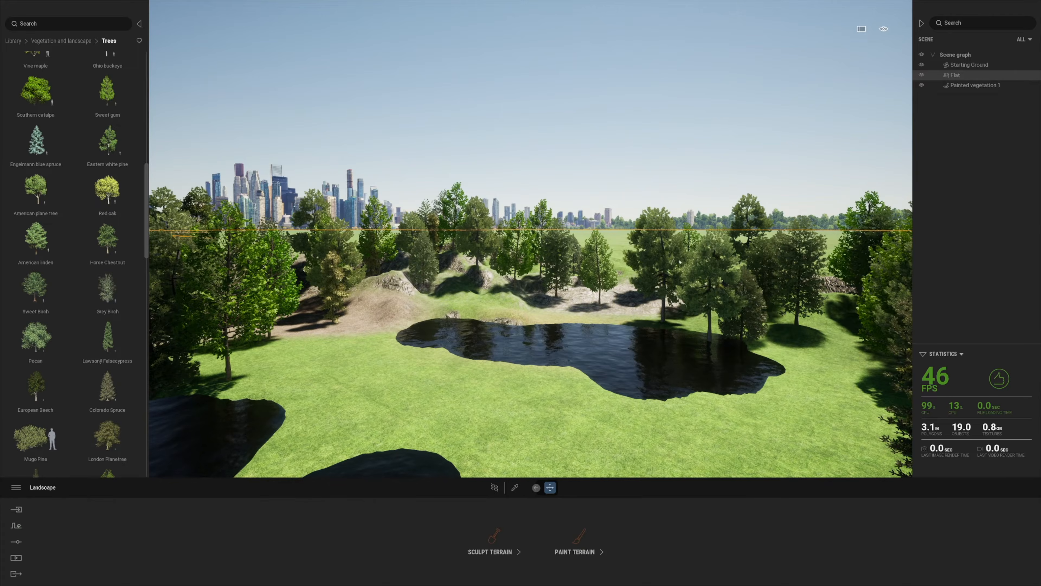
click(680, 262)
click(562, 488)
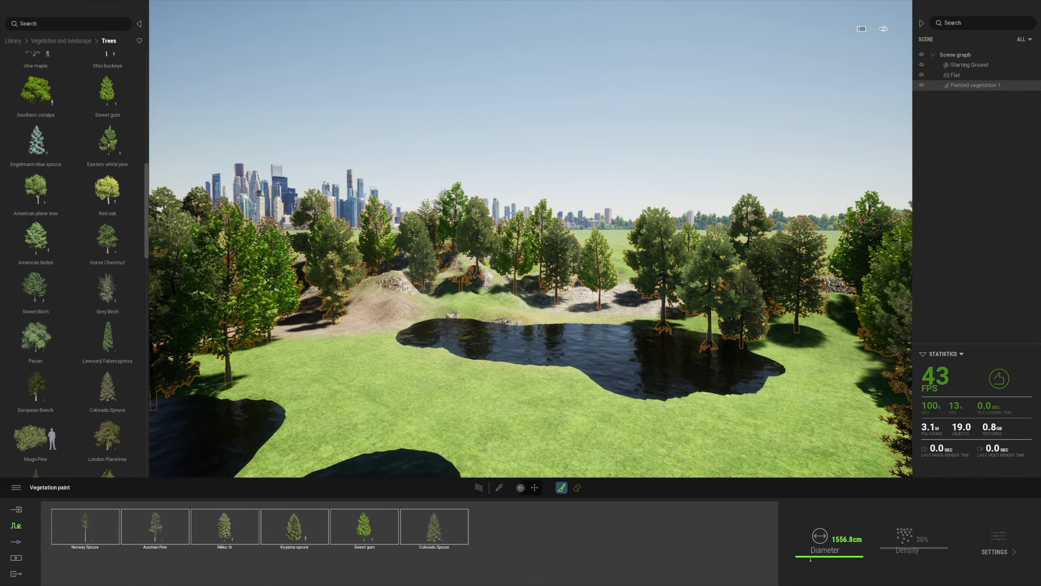
click(257, 530)
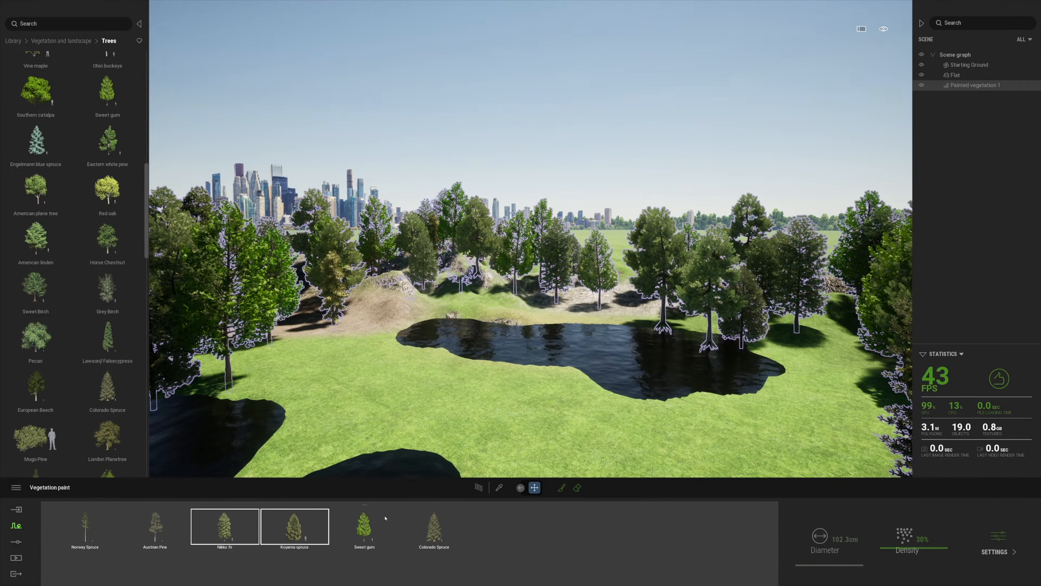
Sculpt the terrain to raise the low bottom-left area near the shore into grass
click(310, 376)
click(494, 536)
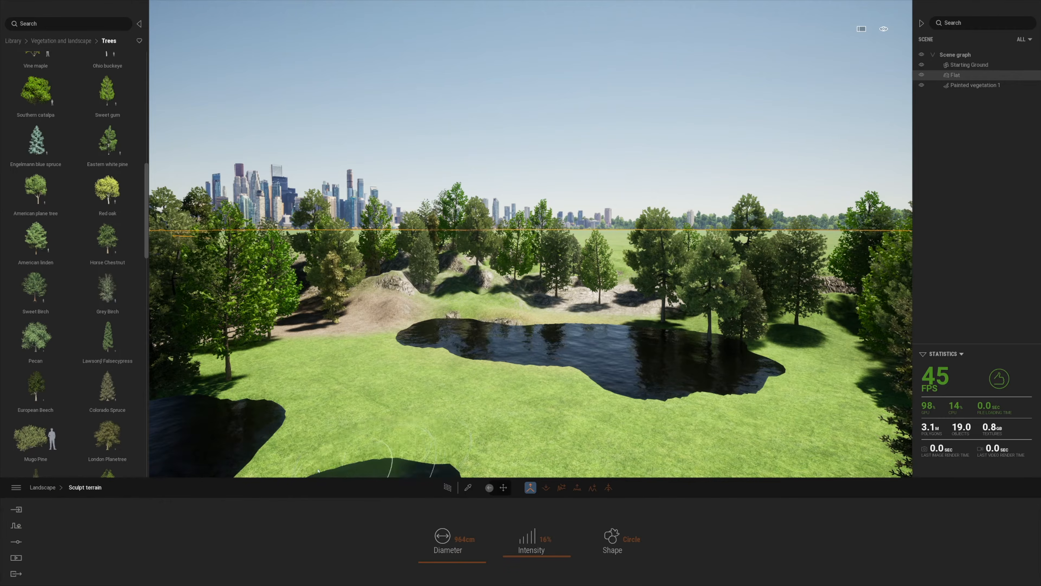
drag(221, 427, 231, 402)
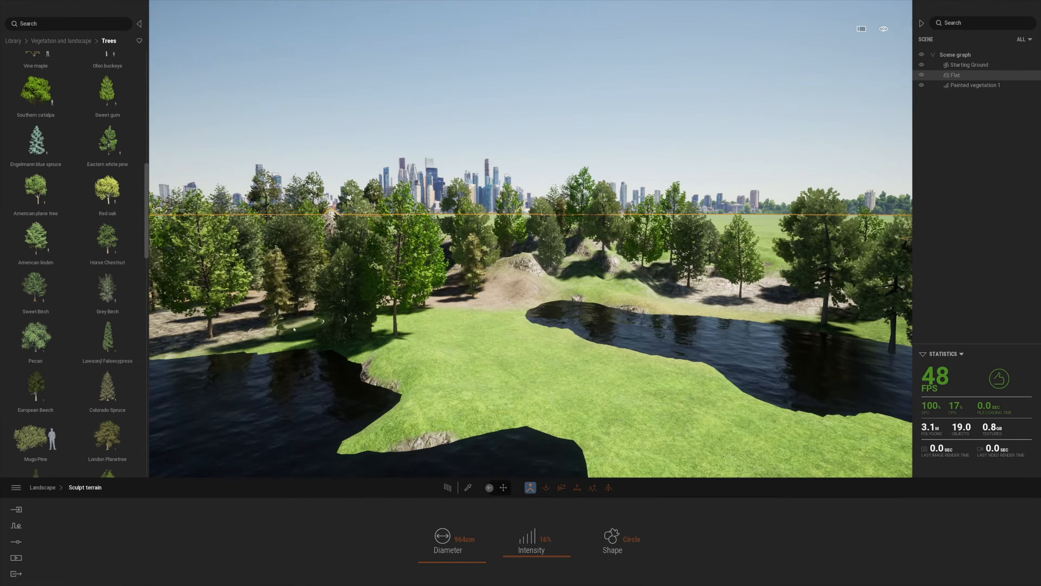
Paint spruces on the new grass with an 829.5 cm brush, erasing the large shoreline spruce
click(986, 85)
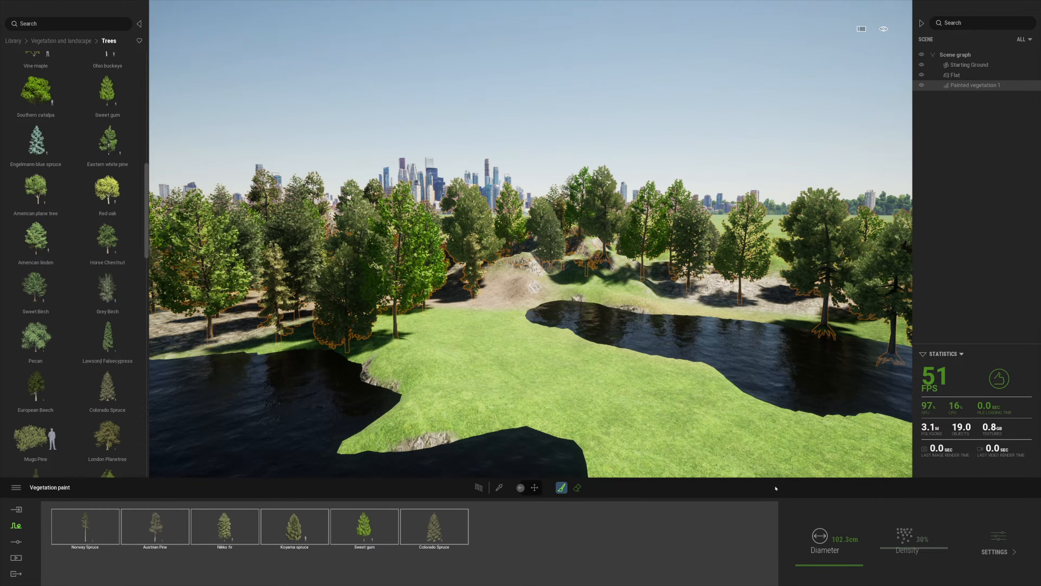
drag(807, 565, 807, 561)
drag(459, 356, 550, 371)
click(577, 487)
click(378, 368)
shift+middle_drag(377, 368, 387, 367)
click(562, 487)
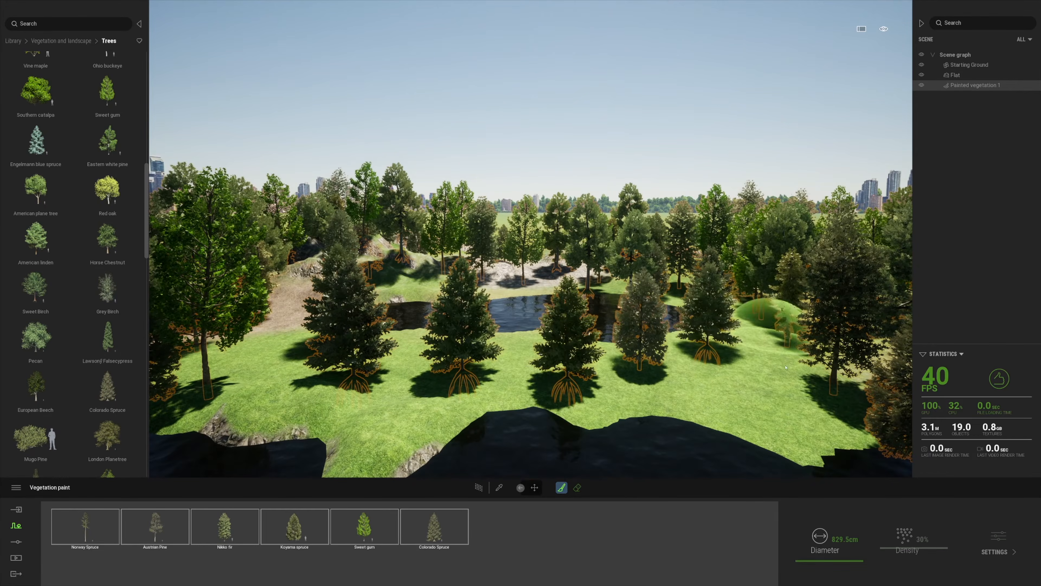
key(s)
click(437, 537)
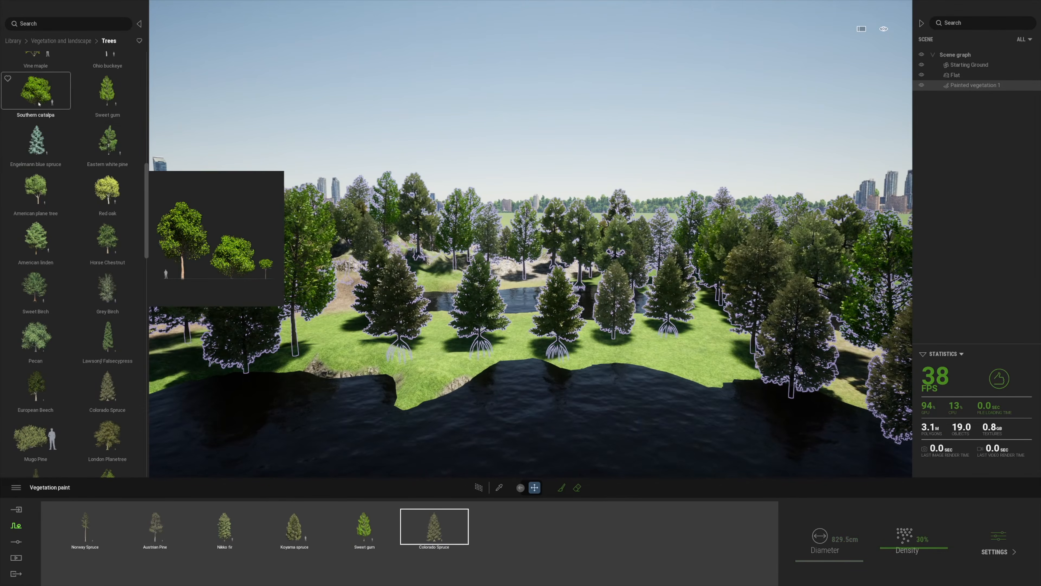
Select Engelmann blue spruce and Eastern white pine together in the tree library
click(36, 141)
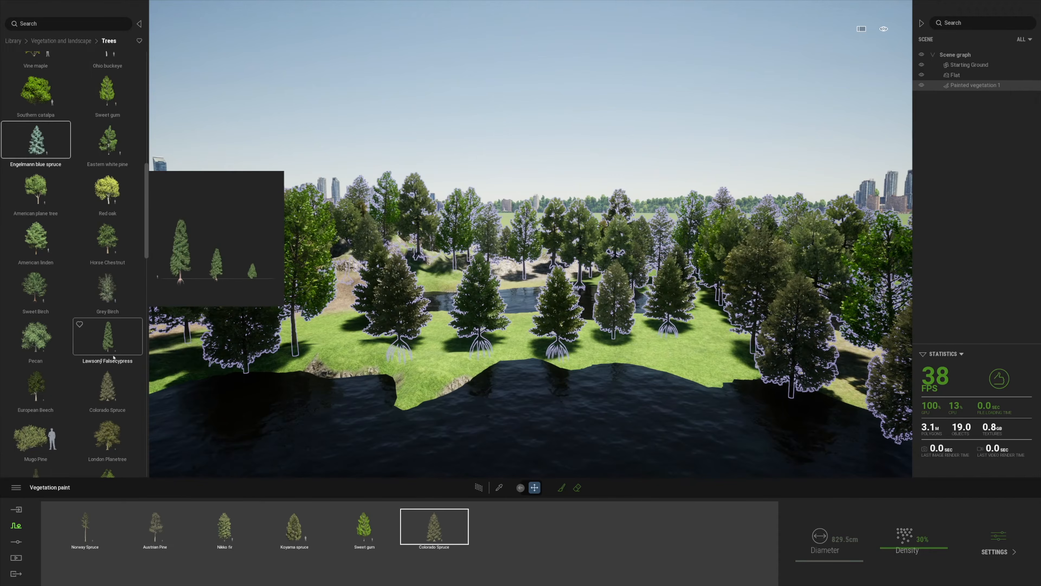
click(38, 142)
shift+click(101, 342)
click(38, 142)
shift+click(114, 347)
click(111, 383)
shift+click(105, 344)
shift+click(44, 153)
shift+click(111, 142)
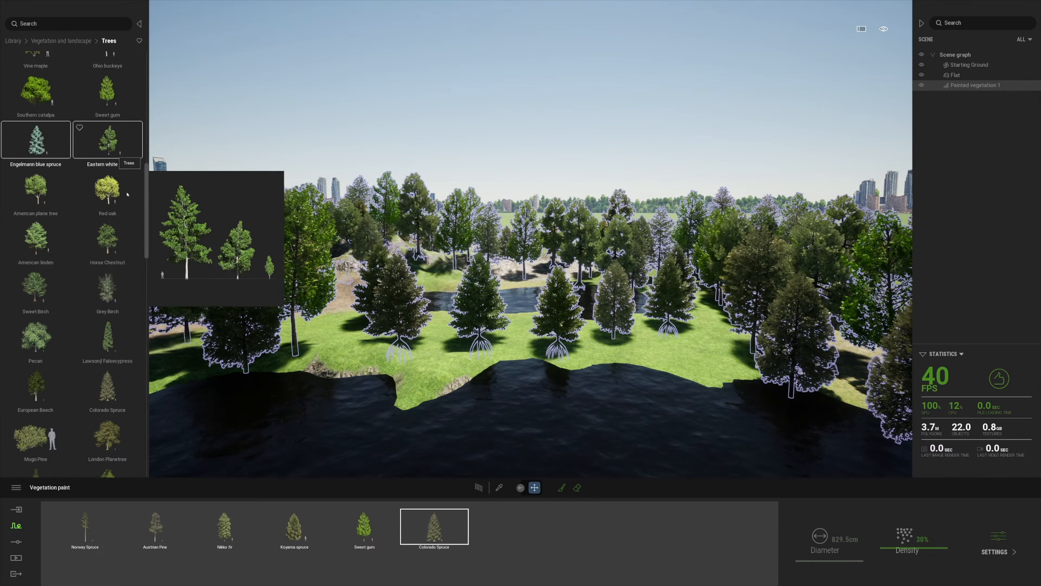
Place two Engelmann blue spruces and two Eastern white pines near the lakeshore
click(338, 358)
click(641, 337)
click(713, 353)
right_drag(438, 387, 606, 379)
click(757, 279)
right_drag(541, 463, 579, 471)
Erase the painted trees on the central bank
click(577, 488)
mouse_move(480, 331)
mouse_down()
mouse_move(348, 335)
mouse_move(455, 305)
mouse_move(389, 332)
mouse_up()
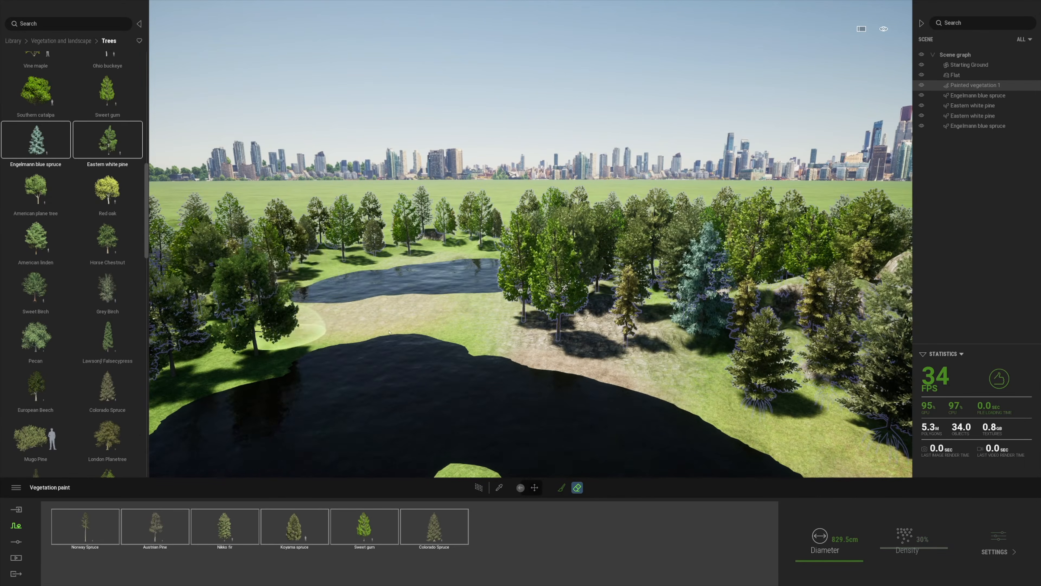
scroll(464, 407, down, 4)
Open the Weather section of the scene settings
click(16, 526)
click(16, 542)
click(622, 535)
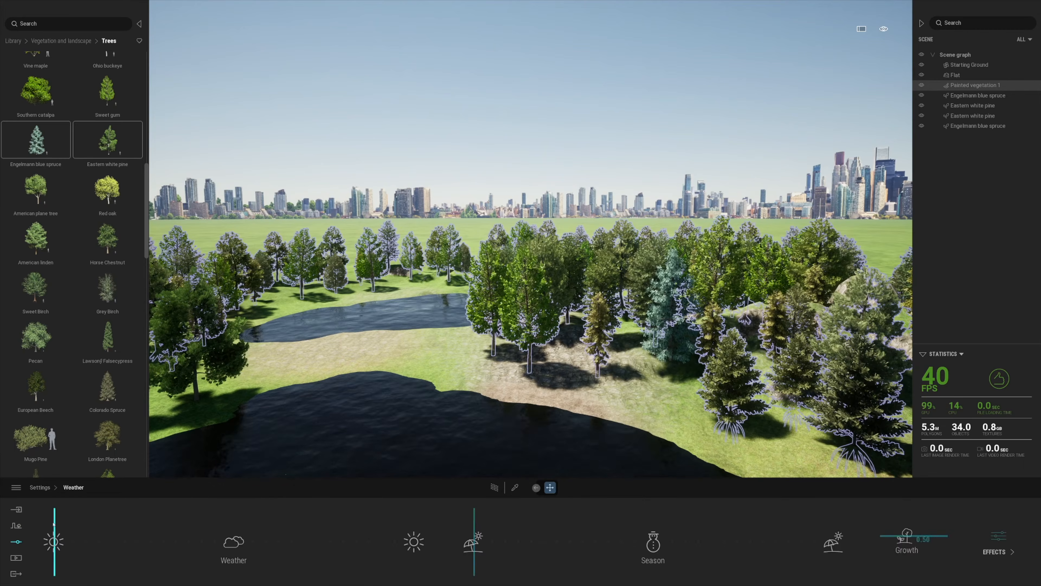
Drag the weather slider right to add clouds to the sky
drag(95, 526, 118, 529)
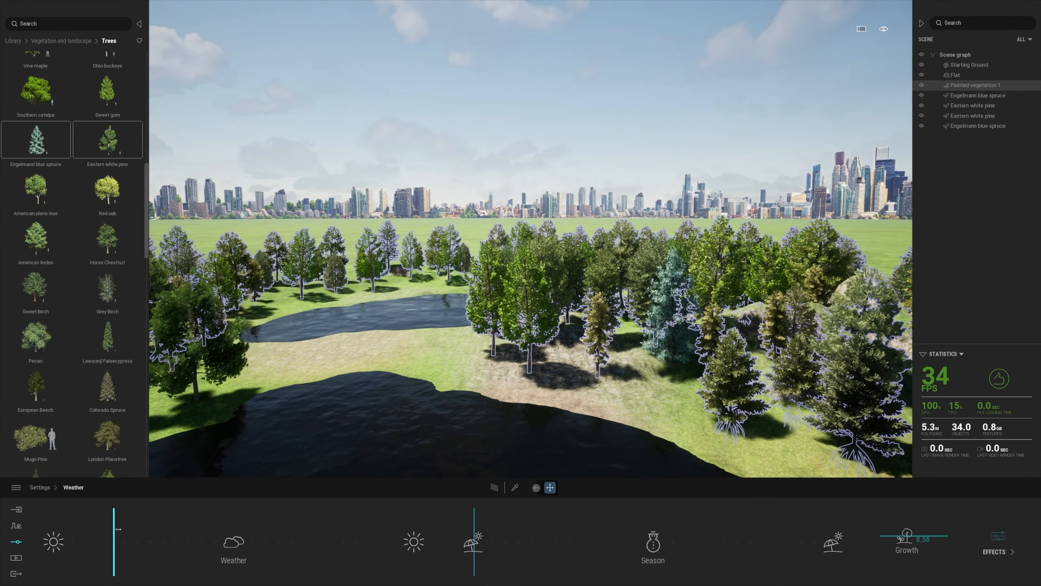
click(20, 525)
click(19, 541)
Set the location background picture to Countryside, rotated to 99°
click(562, 534)
click(907, 538)
click(487, 537)
click(591, 388)
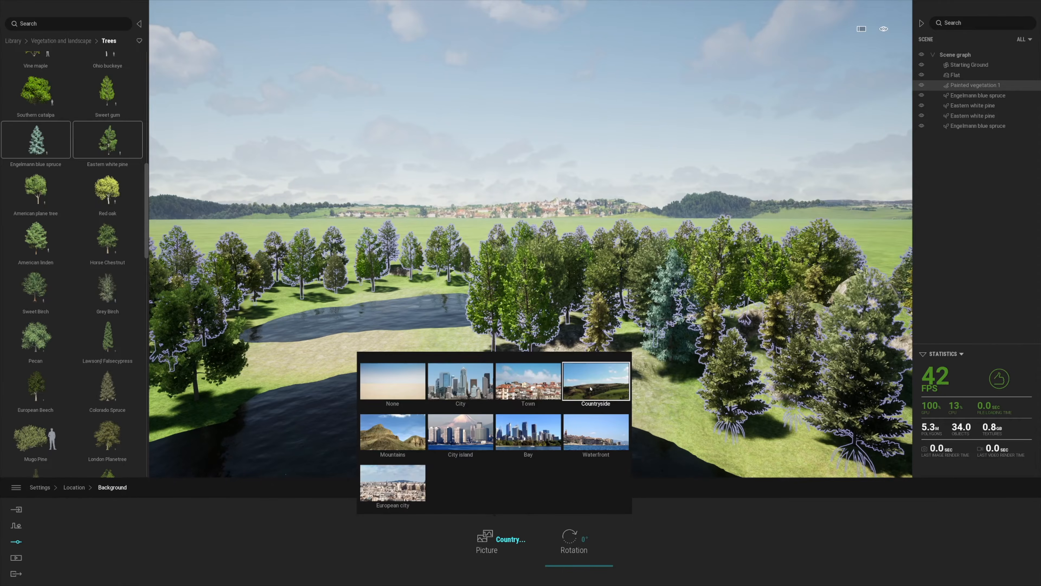
click(485, 404)
click(487, 538)
click(596, 382)
drag(562, 555, 577, 554)
key(s)
Move the view up over the lake and select one Engelmann blue spruce
key(q)
key(a)
key(s)
key(d)
key(e)
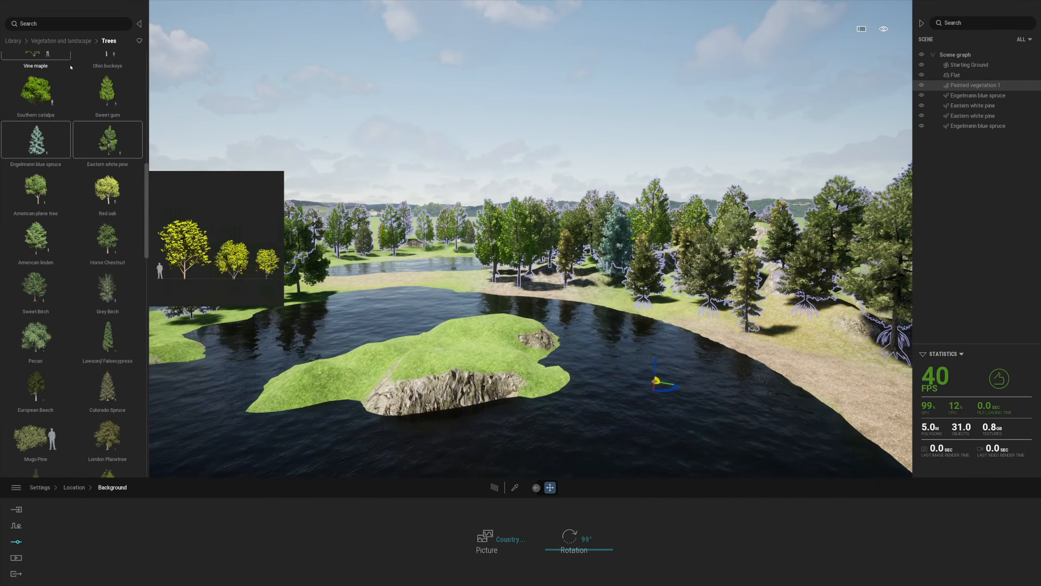
scroll(71, 67, up, 1)
click(960, 97)
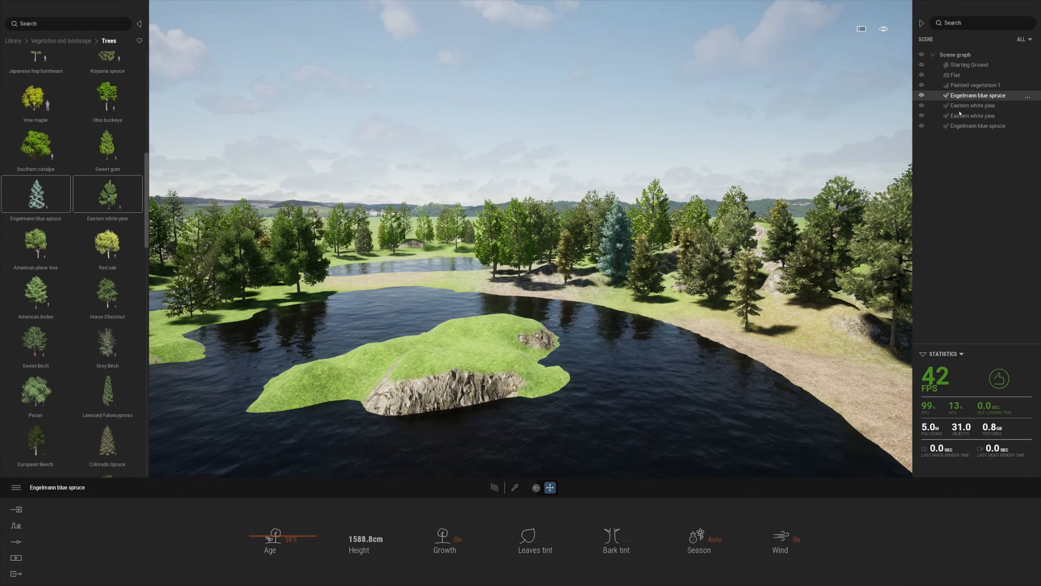
Group the four placed trees into a new container
shift+click(960, 126)
right_click(960, 97)
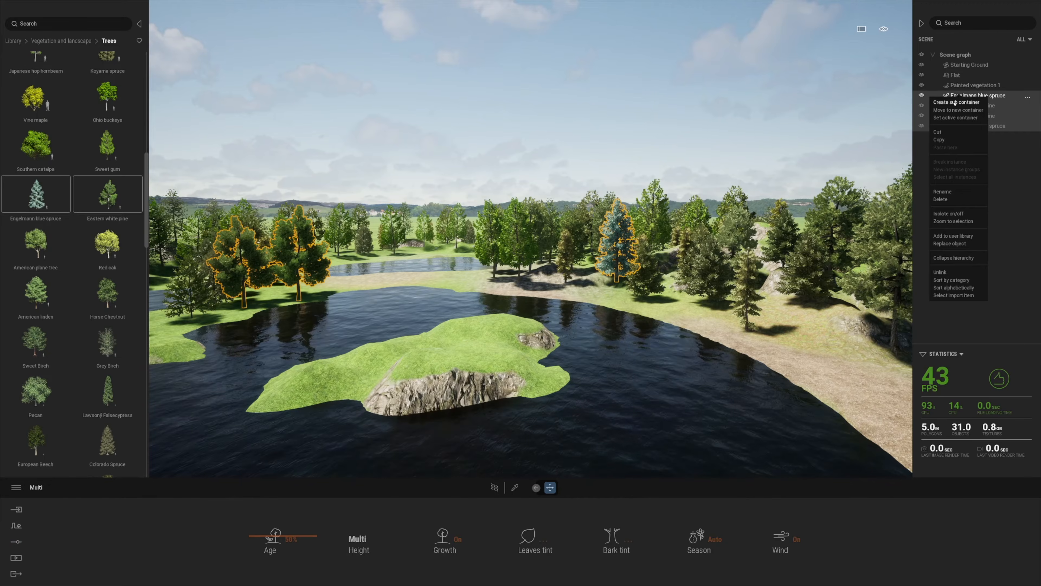
click(956, 103)
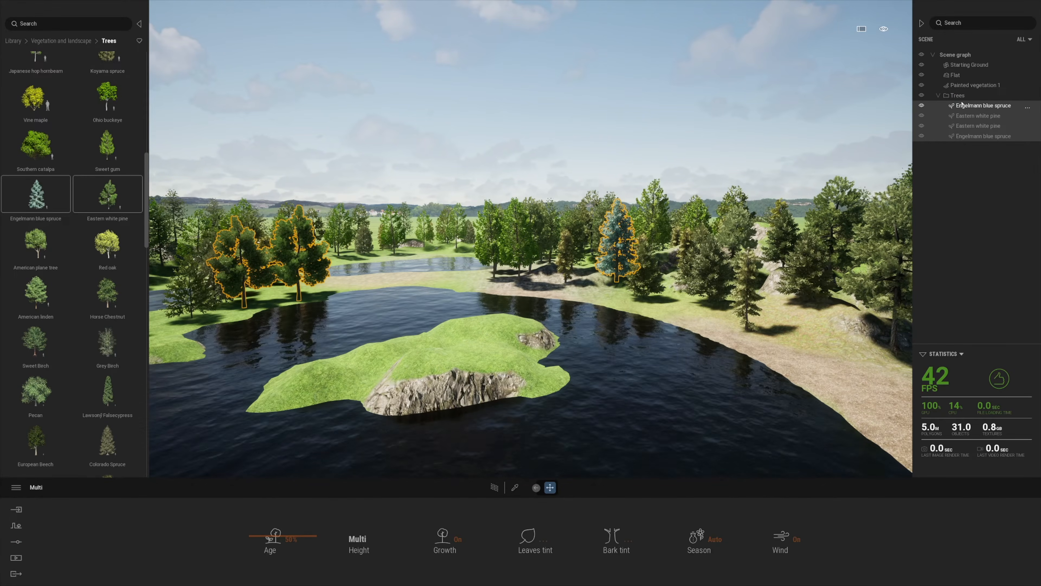
click(989, 155)
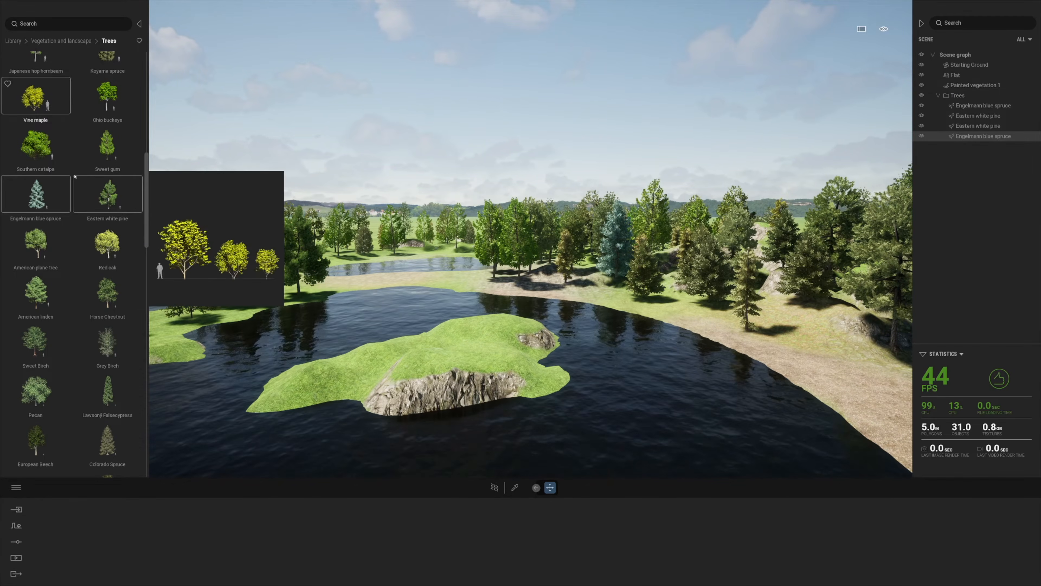
Plant Lawsony Falsecypress and Colorado Spruce trees on the island and right bank
click(114, 388)
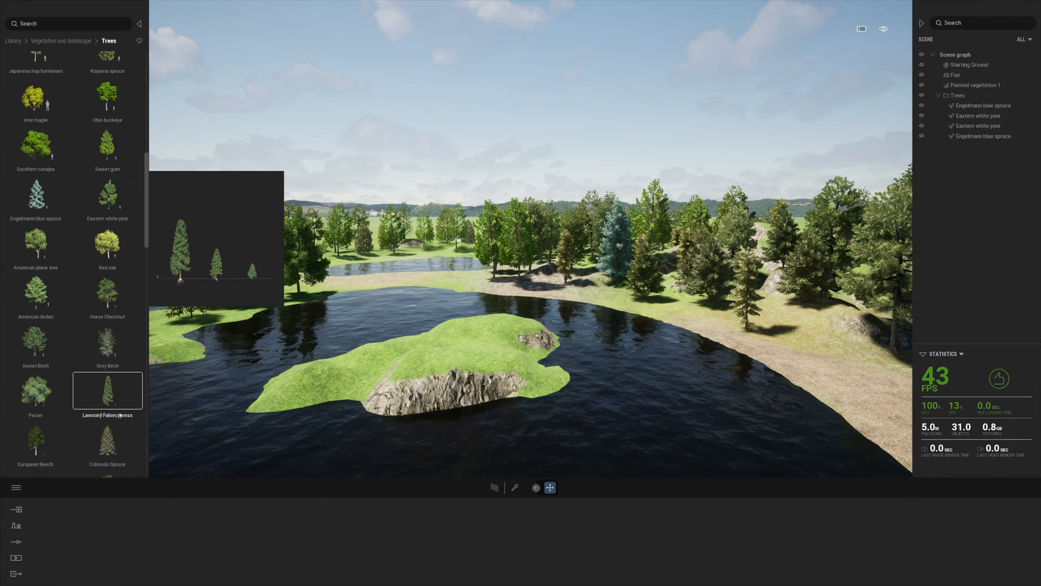
ctrl+click(111, 451)
drag(460, 352, 488, 338)
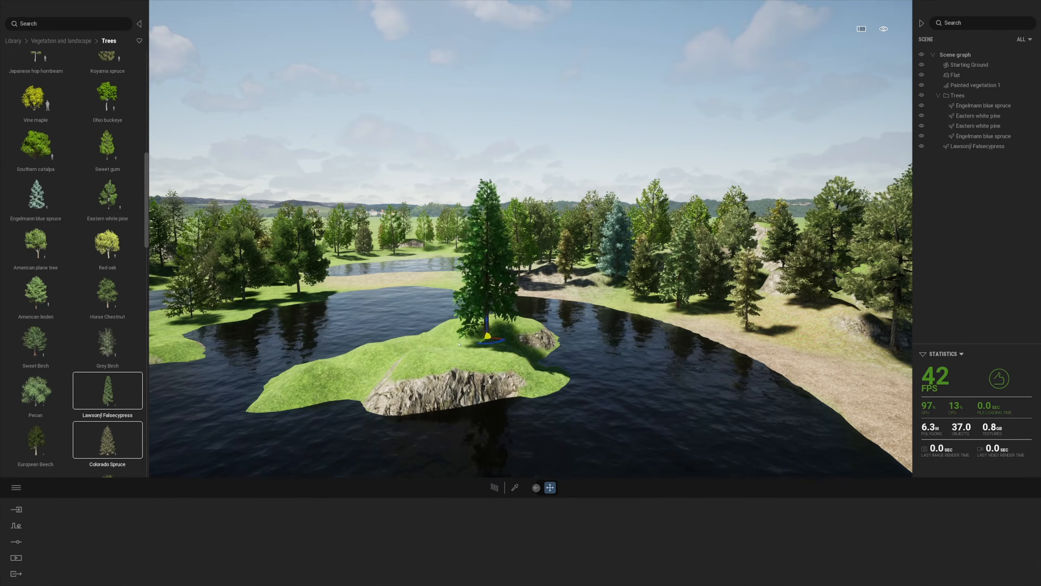
click(437, 350)
click(477, 356)
click(397, 359)
click(796, 305)
click(791, 306)
Plant two more Colorado Spruces on the far bank
right_drag(656, 285, 422, 287)
click(287, 259)
click(211, 258)
right_drag(672, 309, 644, 309)
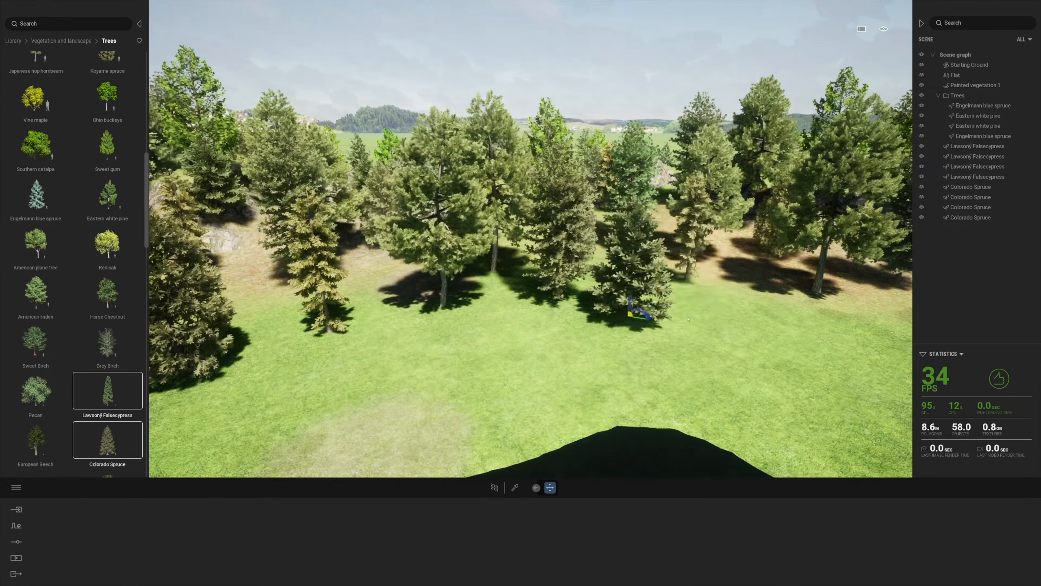
Move the newly planted trees into the Trees folder and collapse it
click(12, 41)
shift+click(972, 147)
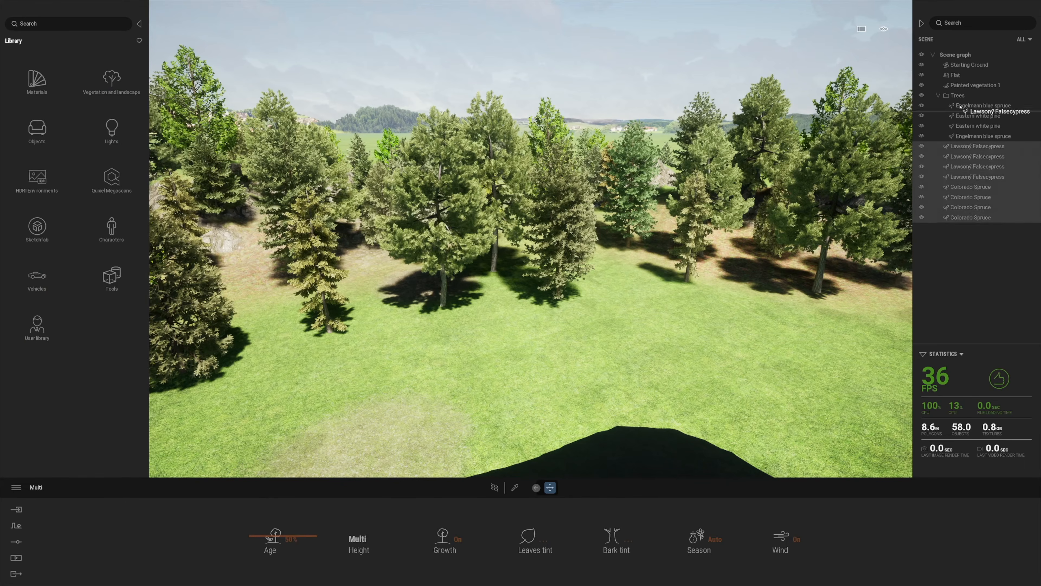
drag(961, 107, 922, 95)
click(957, 95)
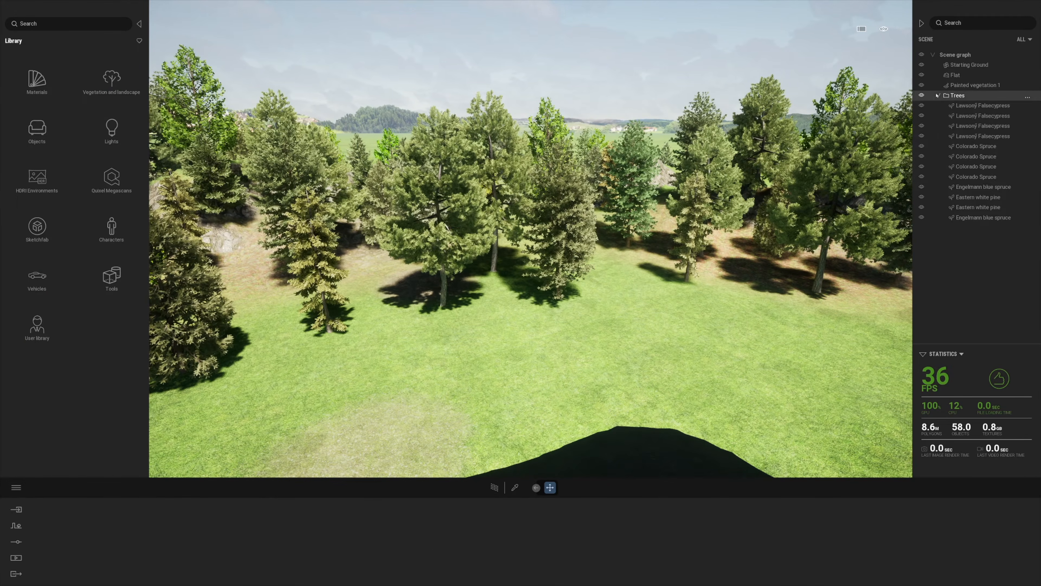
click(964, 86)
click(938, 96)
click(648, 361)
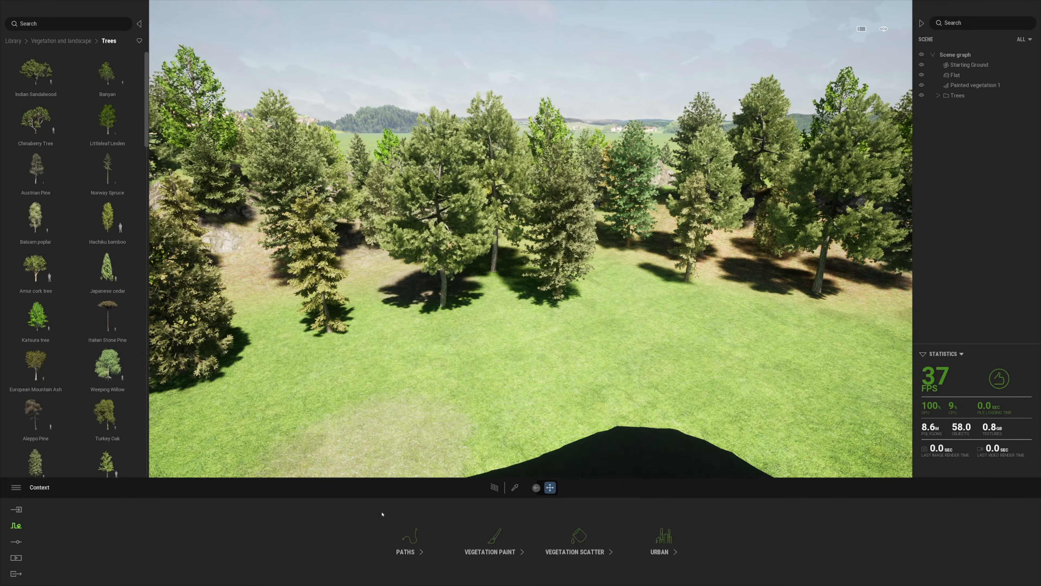
Add Wild Grass 01, Clovers 02 and Dry Wild Grass 01 to the vegetation paint set
click(494, 537)
click(54, 41)
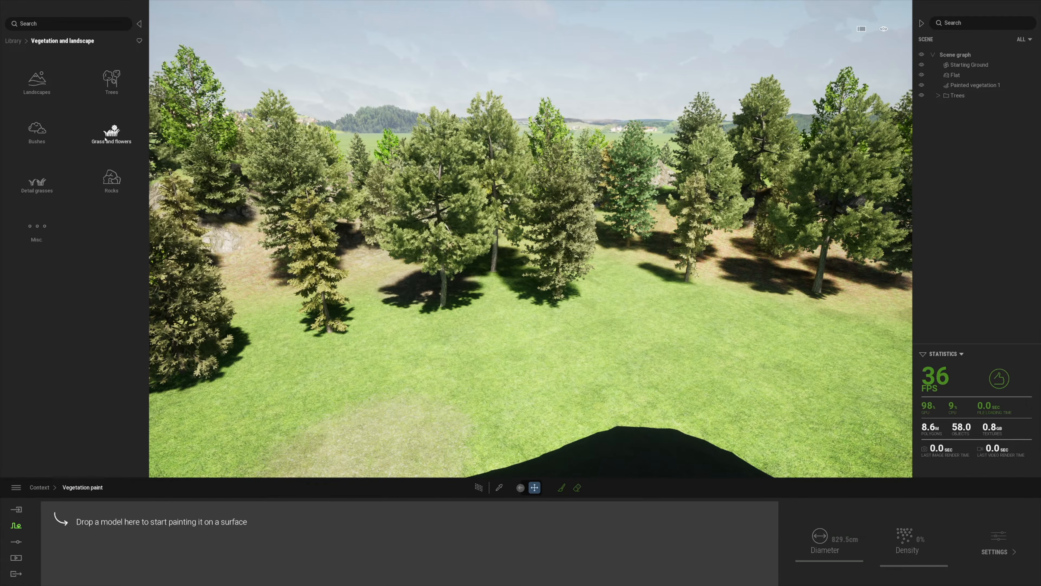
click(111, 132)
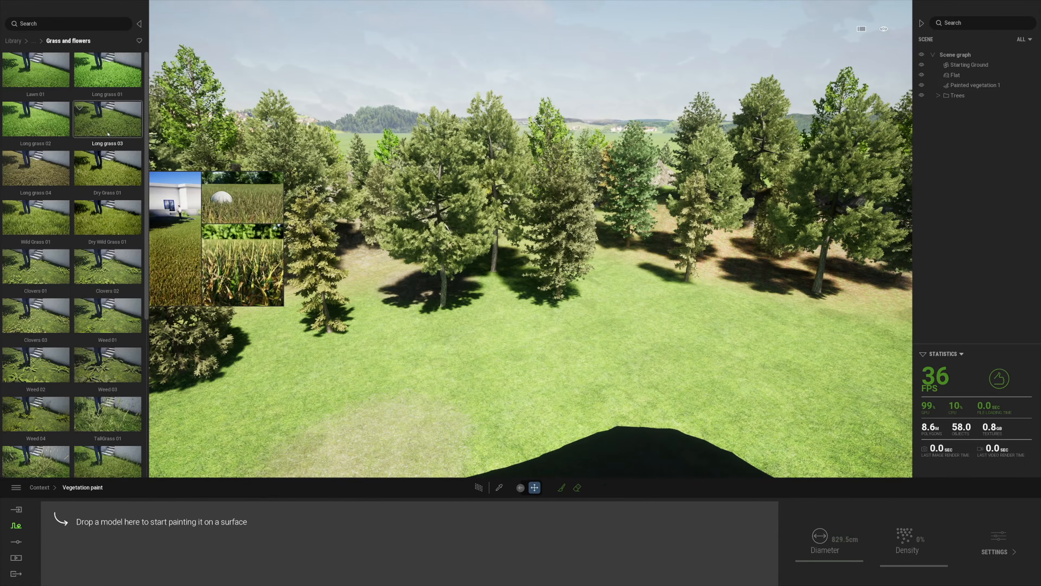
drag(38, 220, 86, 527)
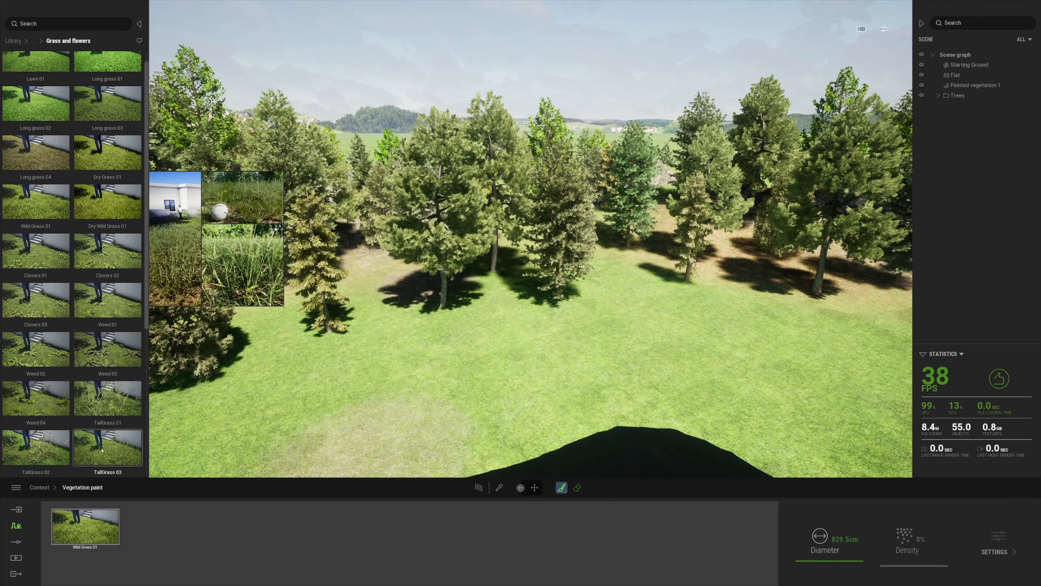
drag(108, 236, 155, 527)
mouse_move(107, 186)
mouse_down()
mouse_move(117, 201)
mouse_move(102, 538)
mouse_up()
Brush grass and dry grass across the meadow, including the bare lower-left patch
click(563, 489)
scroll(517, 464, down, 5)
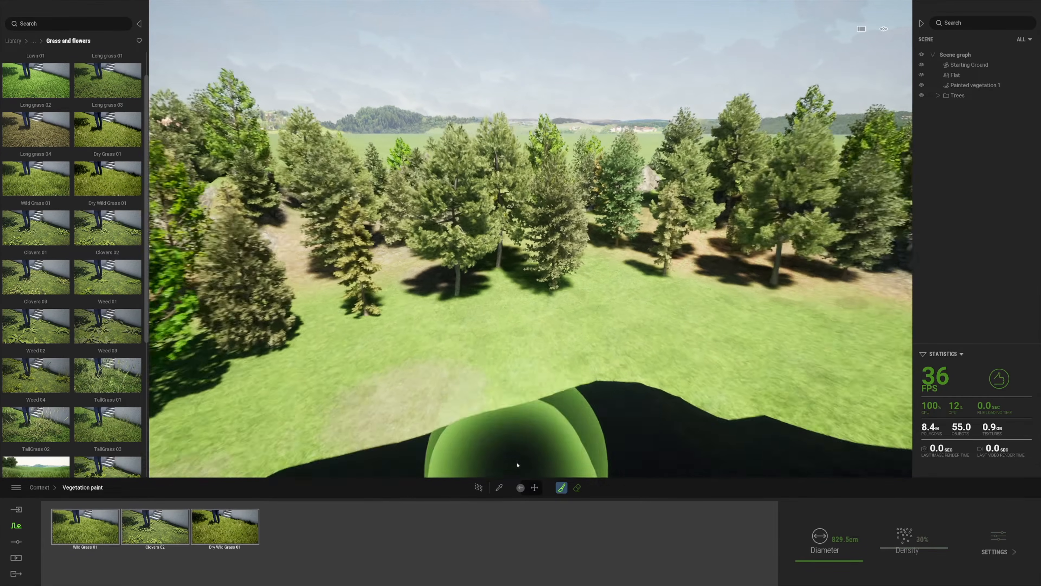
mouse_move(444, 366)
mouse_down()
mouse_move(418, 355)
mouse_move(462, 353)
mouse_up()
scroll(461, 354, up, 6)
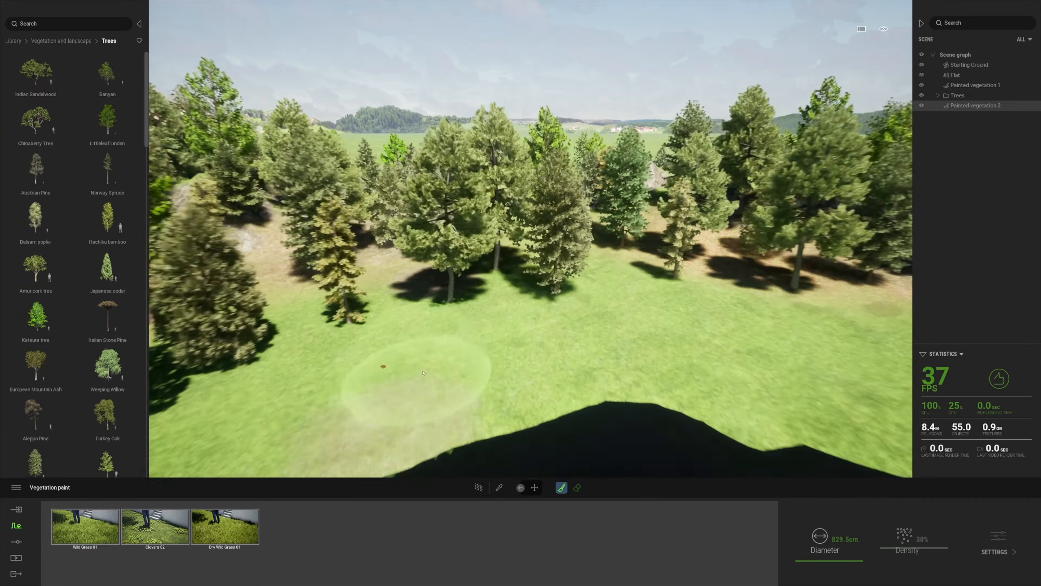
middle_drag(462, 353, 464, 320)
mouse_move(464, 320)
mouse_down()
mouse_move(477, 320)
mouse_move(453, 349)
mouse_move(430, 307)
mouse_up()
right_drag(394, 322, 426, 327)
drag(426, 327, 498, 322)
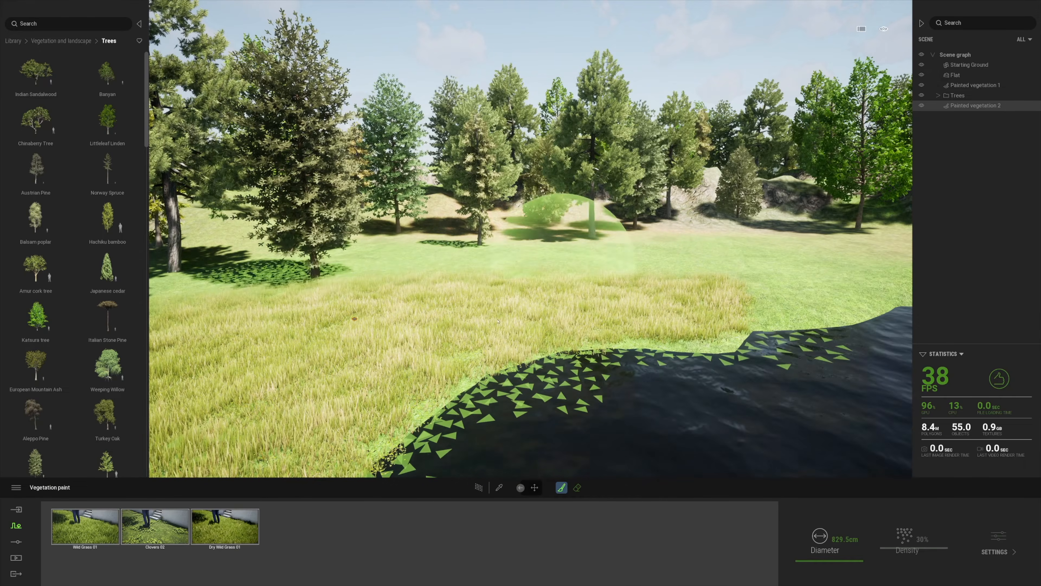
Check the rendering quality options in Preferences and close them
click(16, 487)
click(38, 447)
click(517, 200)
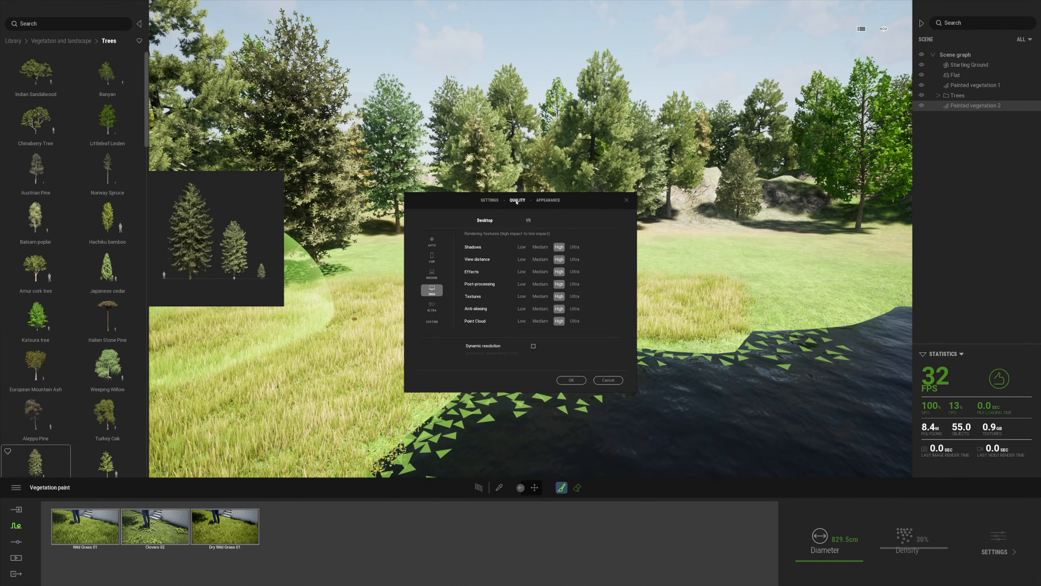
click(490, 200)
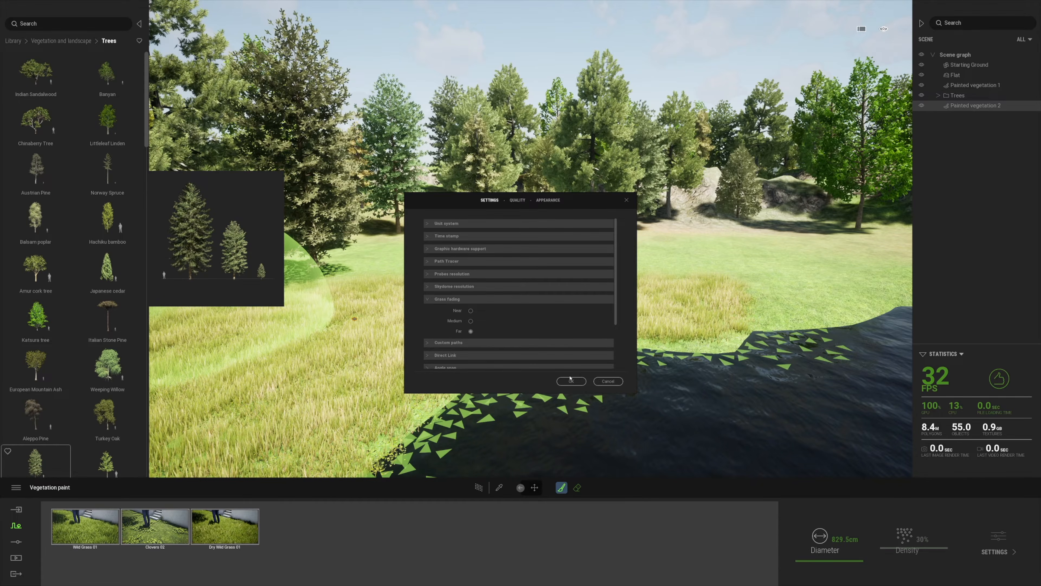
click(570, 378)
Leave only Dry Wild Grass 01 selected and return to the Vegetation and landscape categories
right_drag(763, 322, 705, 329)
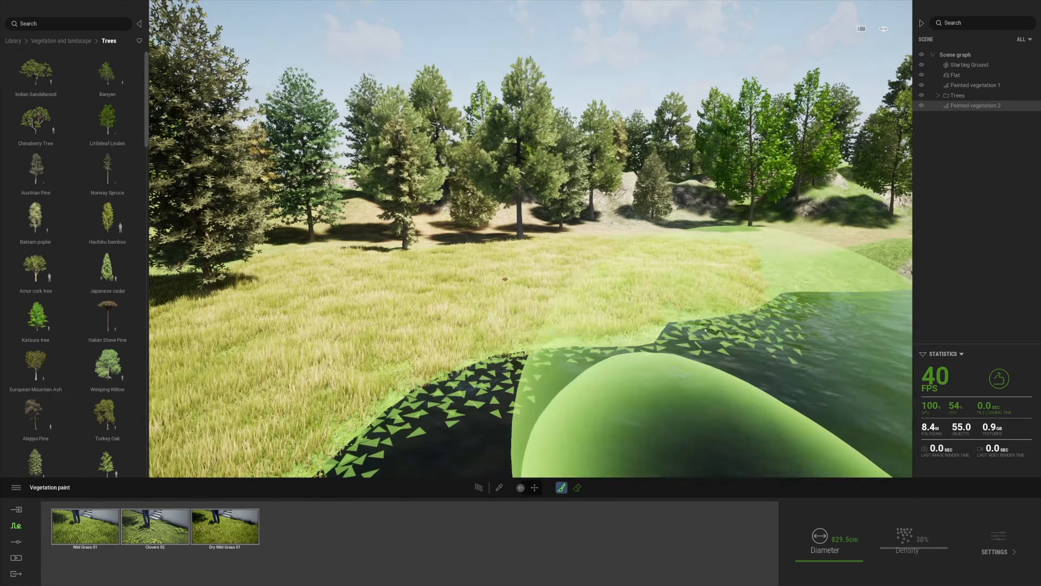
click(196, 540)
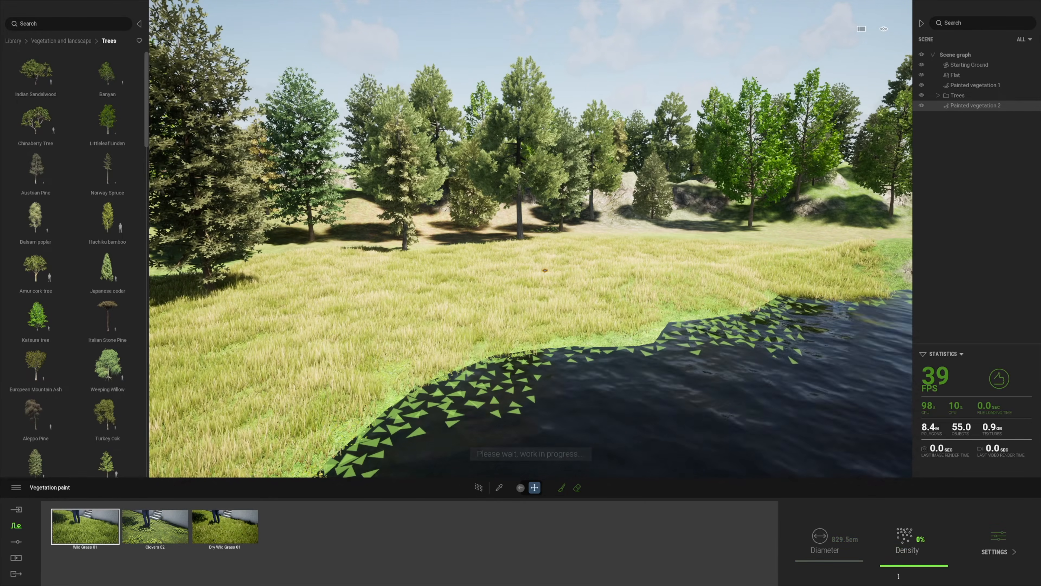
click(56, 42)
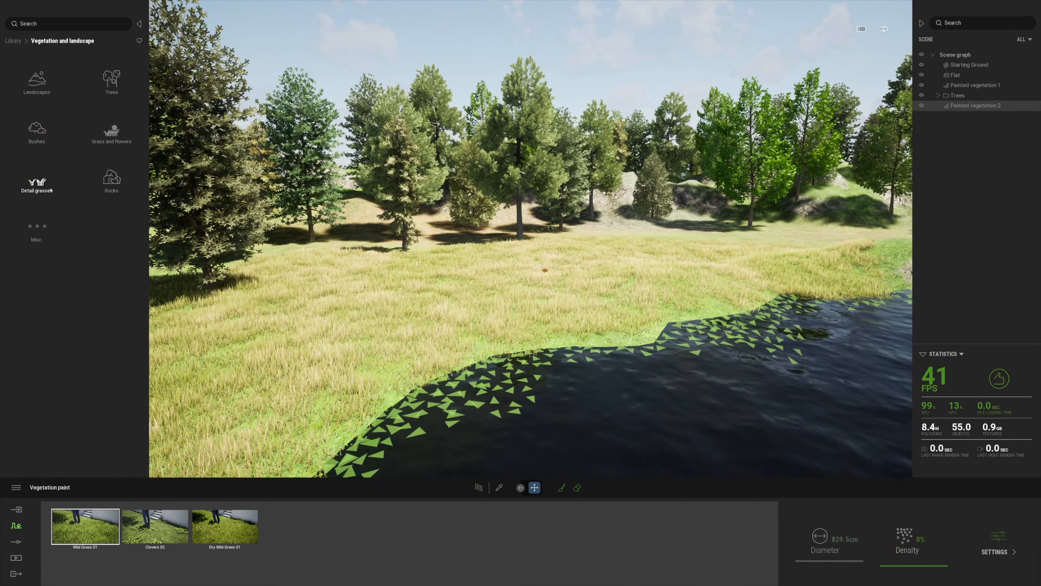
Paint Rock 3 stones at reduced density, then DeadLeaves 2 and Dead branches 1, across the meadow
click(108, 178)
drag(296, 532, 298, 533)
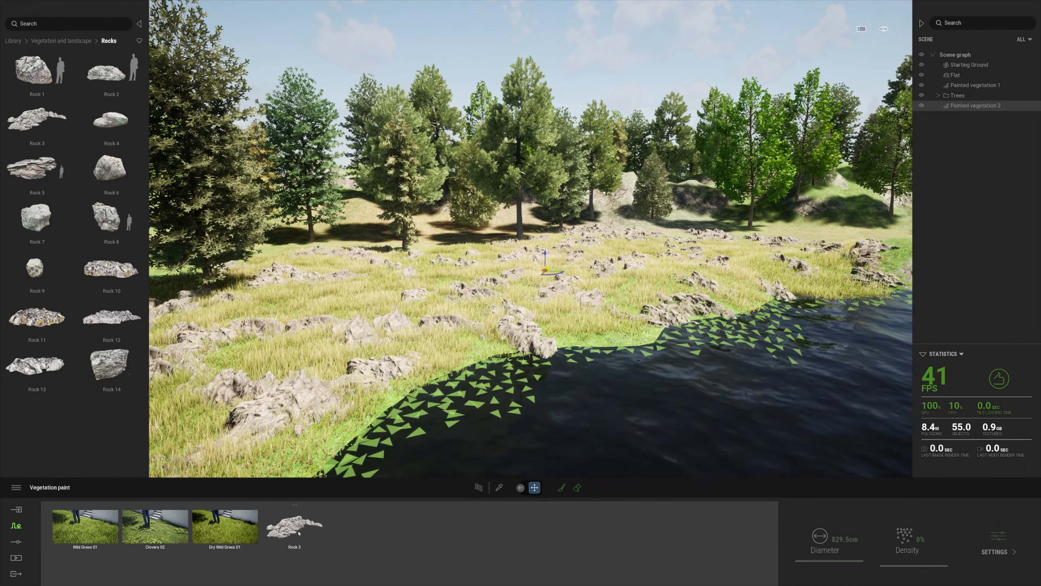
click(888, 562)
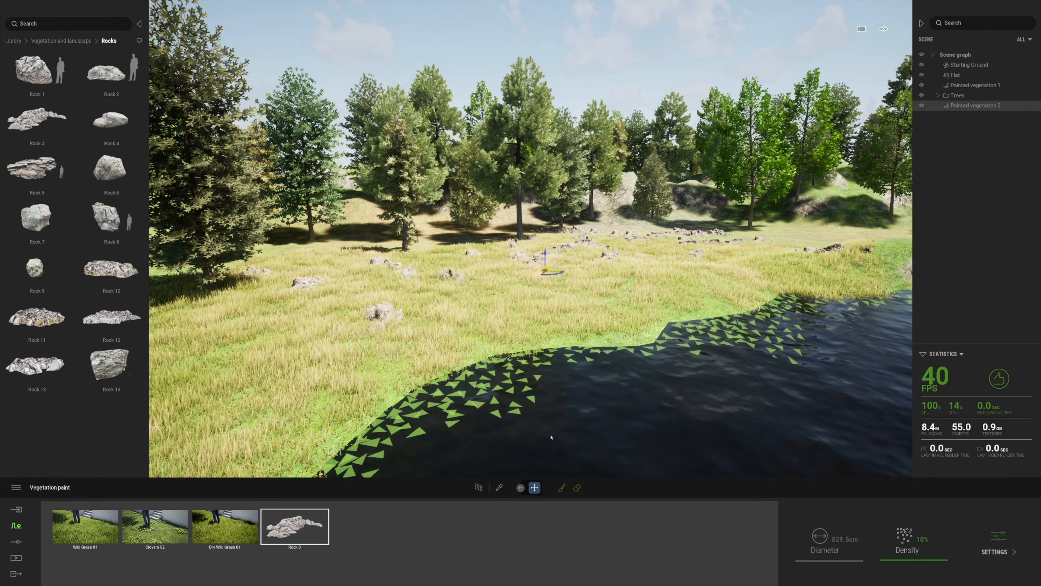
click(56, 40)
click(64, 168)
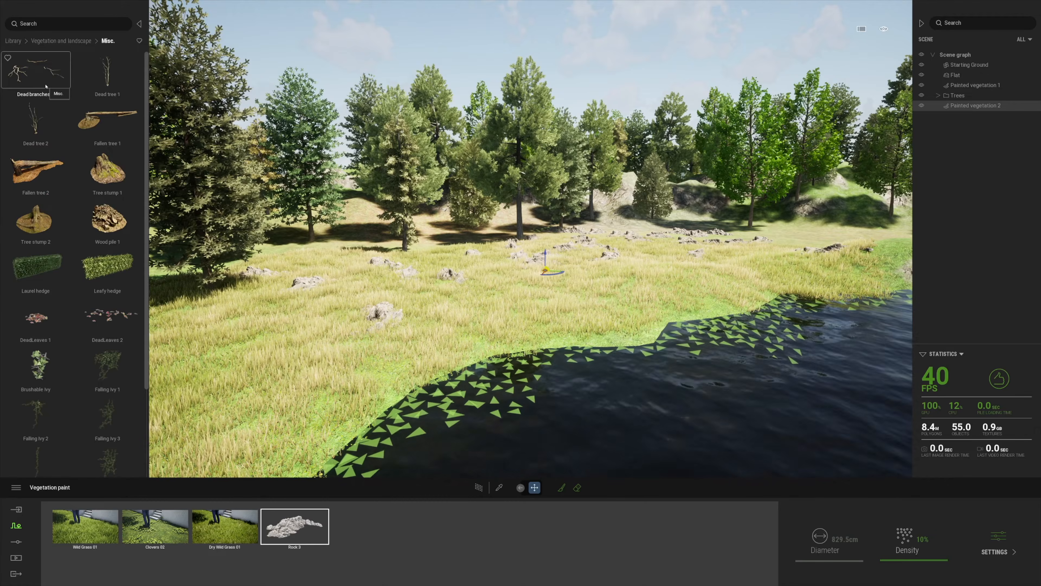
drag(352, 538, 355, 536)
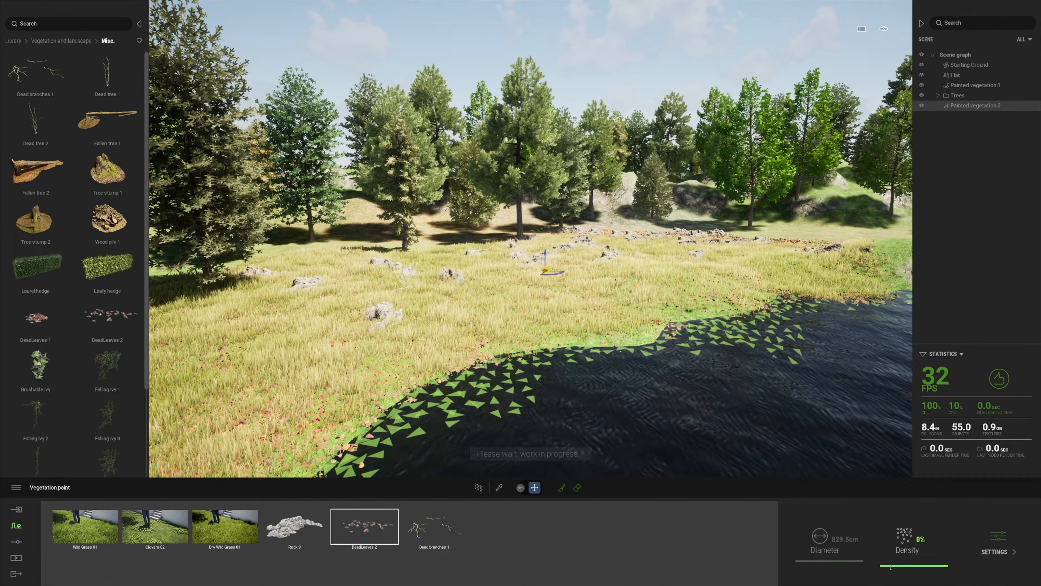
click(434, 527)
Select Painted vegetation 2 near the rocks and bring up its Wild Grass 01 settings
key(w)
right_drag(559, 389, 509, 406)
key(w)
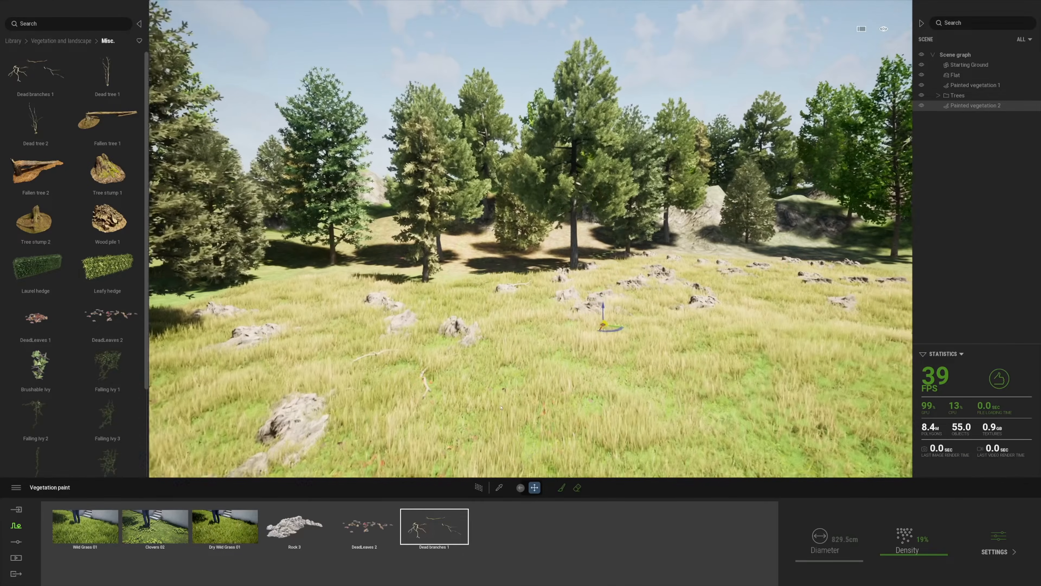
click(497, 453)
click(506, 454)
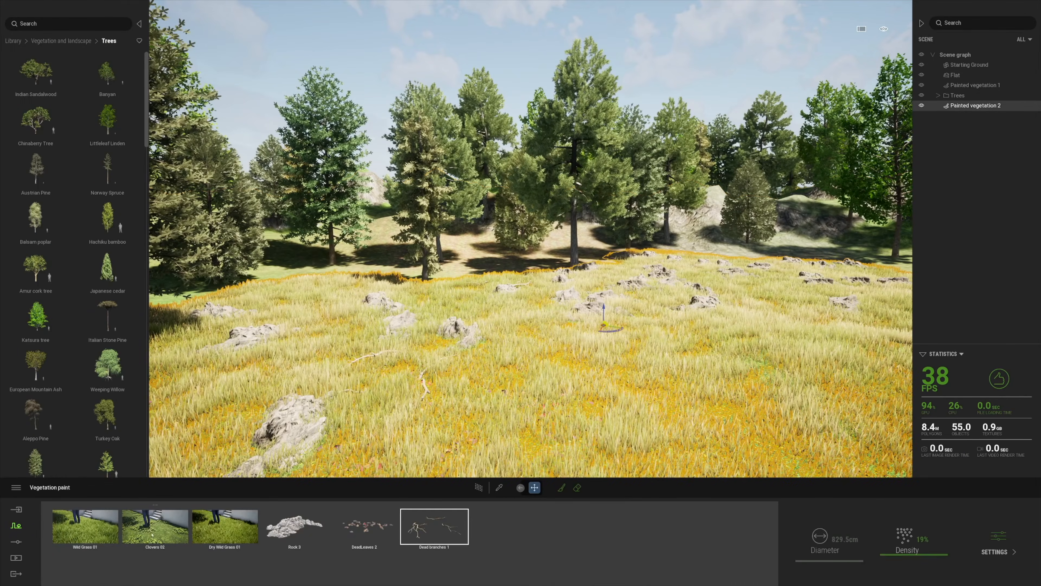
click(998, 546)
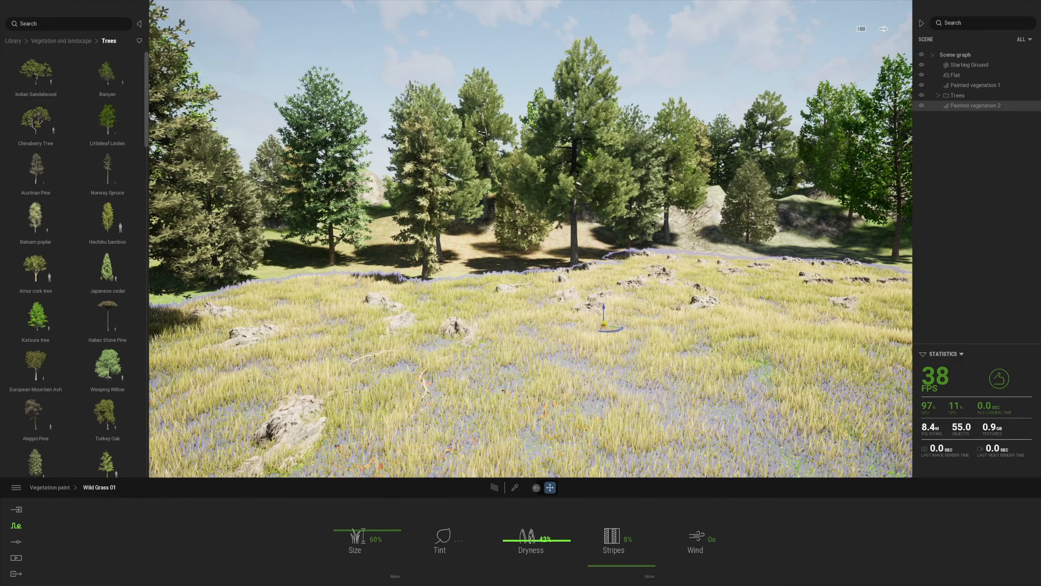
Give Wild Grass 01 a light green tint with darker brightness
click(461, 541)
drag(469, 292, 463, 299)
drag(516, 278, 515, 313)
click(586, 346)
Place a flat Rock 5 boulder on the lakeshore from Vegetation and landscape > Rocks
right_drag(660, 427, 574, 407)
scroll(574, 407, up, 2)
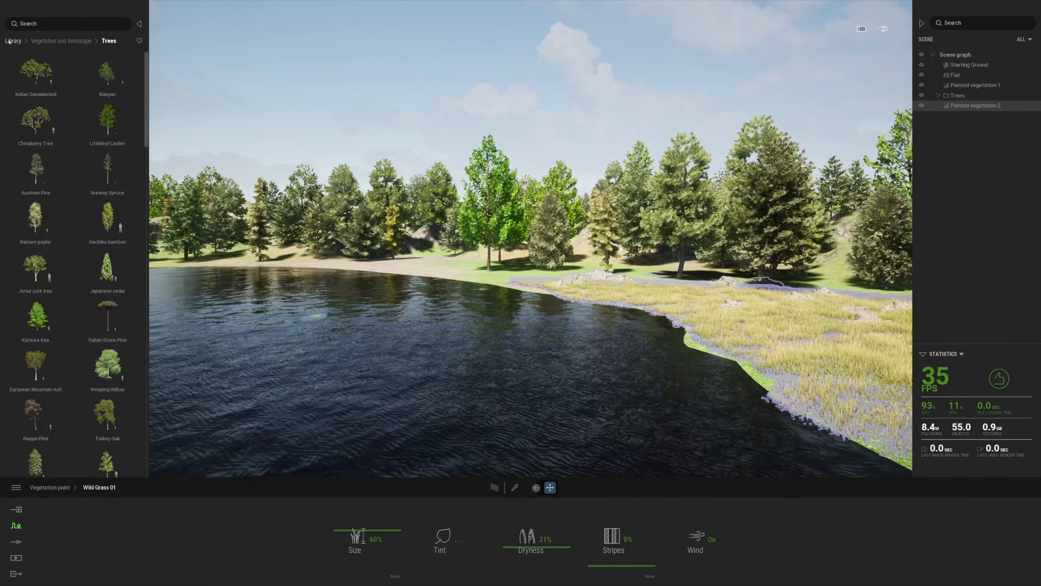
click(14, 41)
click(112, 80)
click(112, 166)
drag(36, 168, 636, 328)
Select Rock 1, Rock 3 and Rock 5 together for placing
click(56, 42)
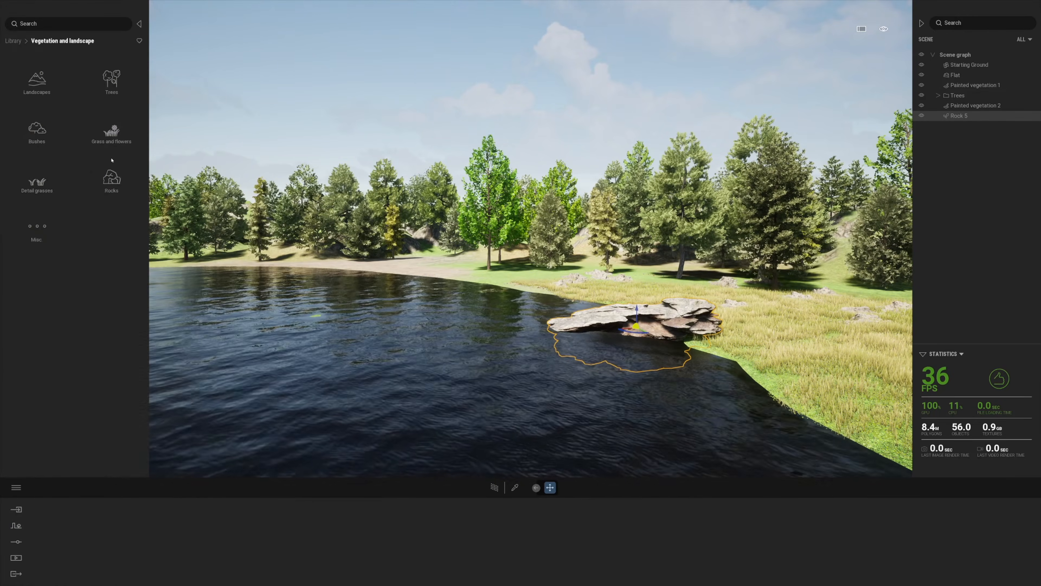
click(112, 170)
click(34, 132)
ctrl+click(45, 168)
ctrl+click(108, 124)
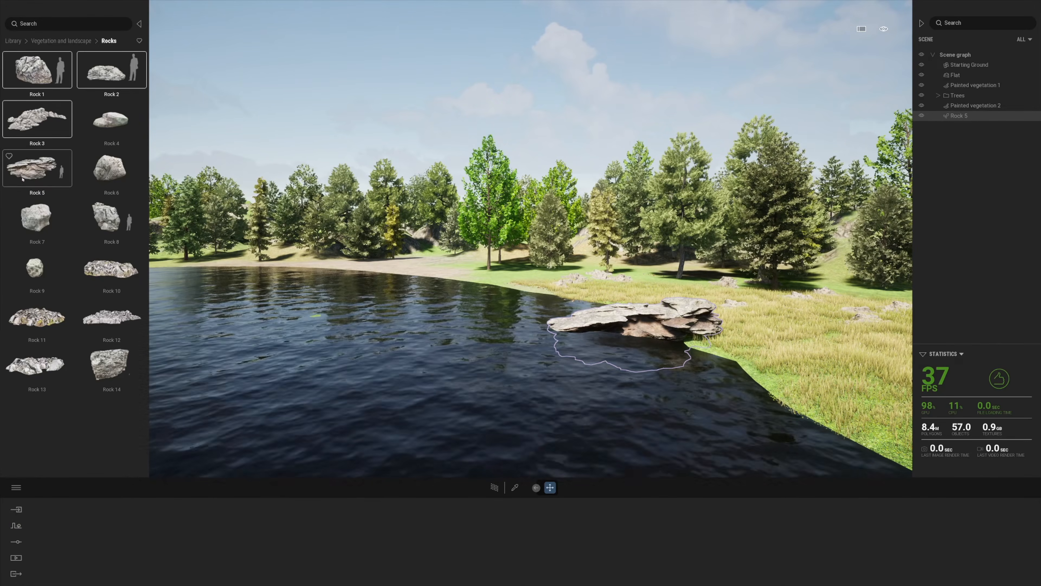
click(39, 72)
ctrl+click(38, 121)
ctrl+click(38, 168)
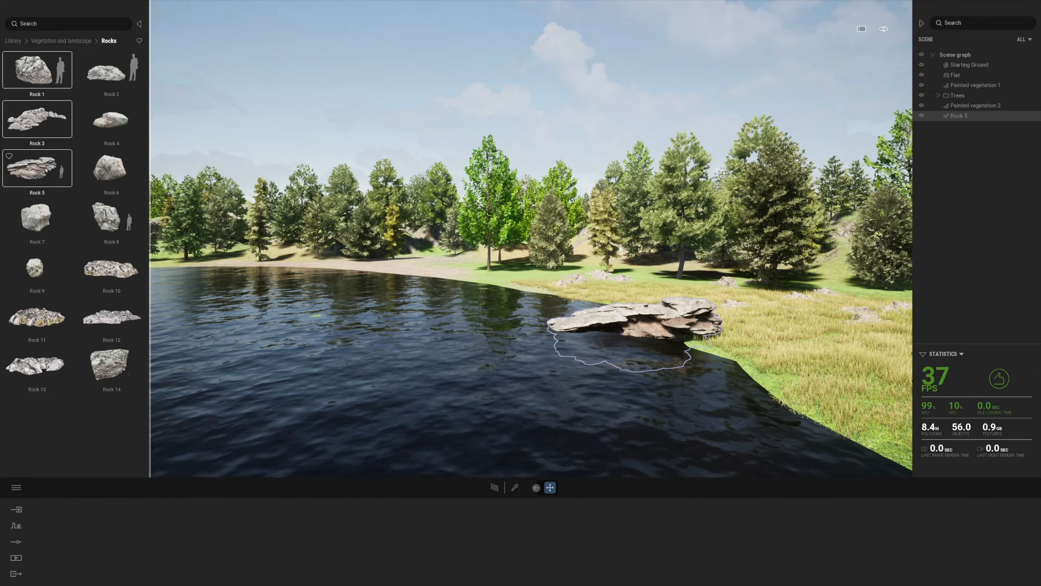
Place ten rock clusters along the lakeshore, extending leftward
click(696, 347)
click(718, 356)
click(771, 341)
click(814, 345)
click(758, 371)
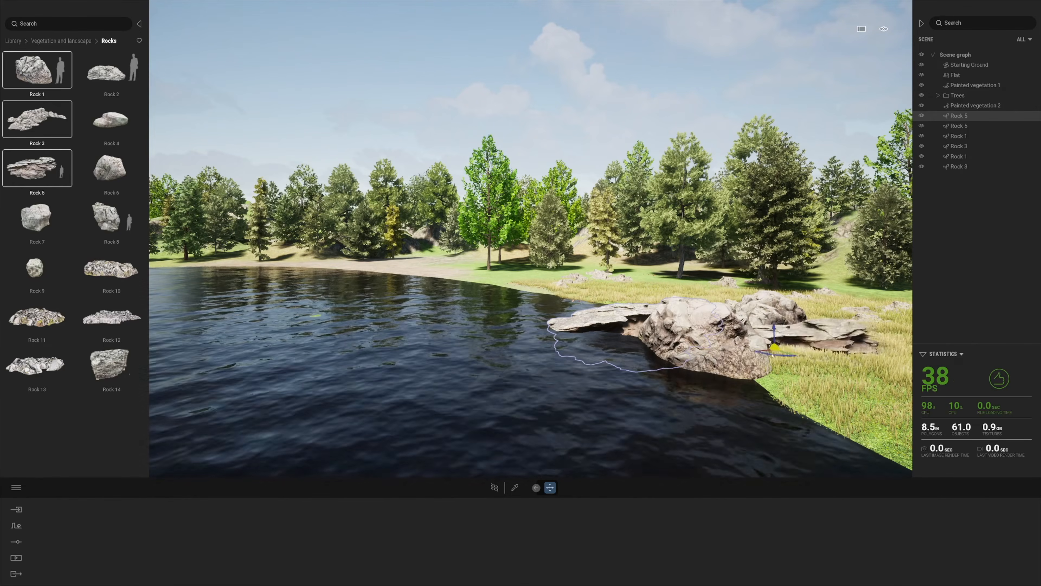
click(643, 363)
click(627, 357)
click(611, 353)
click(590, 351)
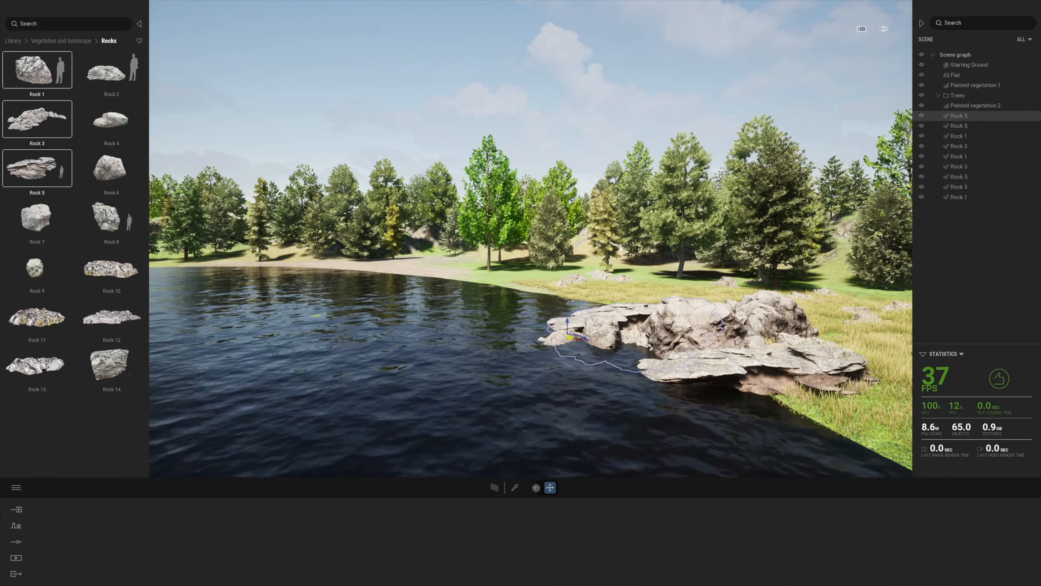
click(543, 371)
Drop three more rocks on the grassy slope below the trees
right_drag(542, 370, 447, 478)
key(a)
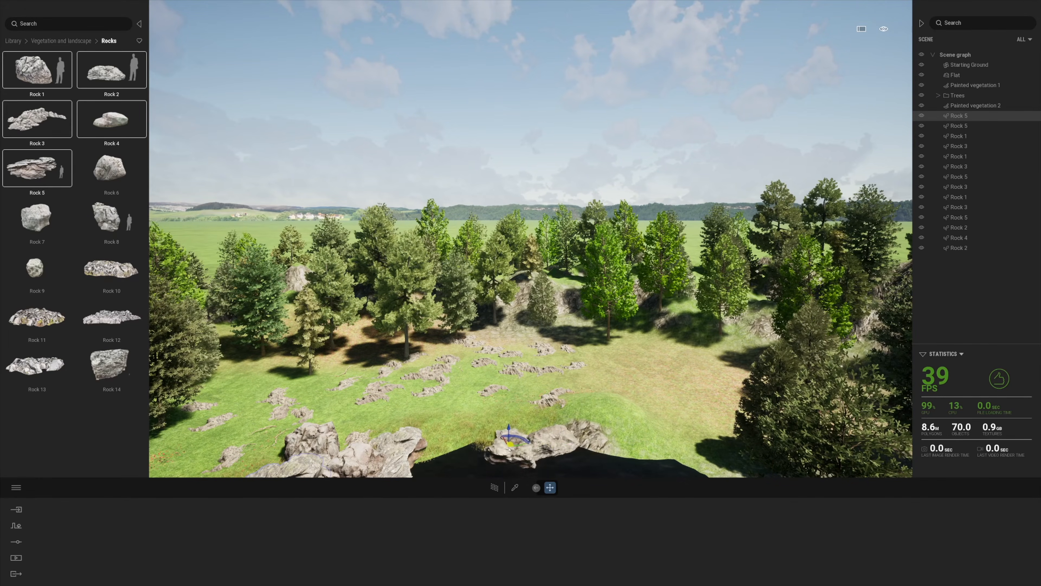
click(455, 454)
key(s)
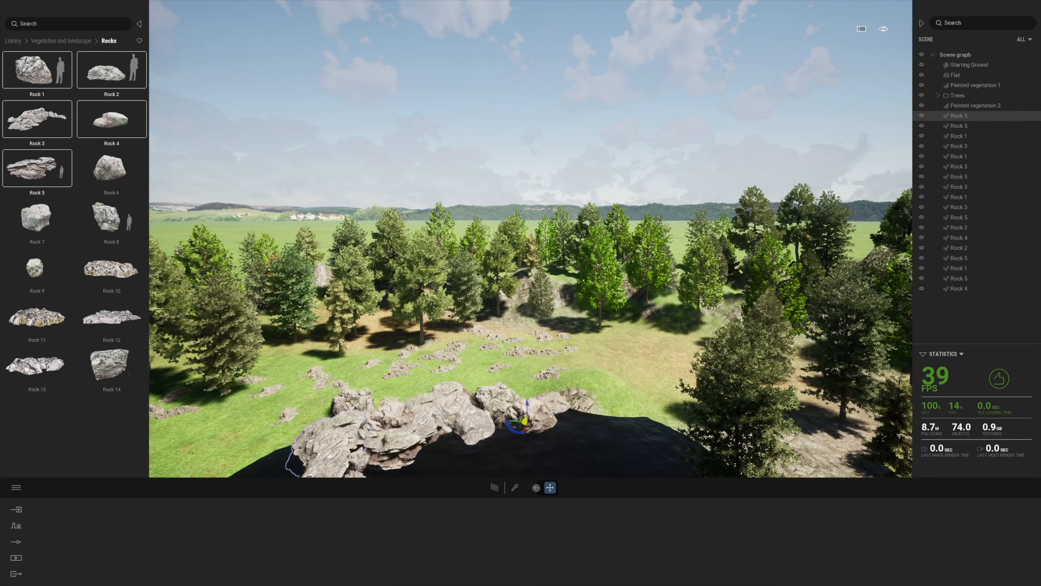
click(528, 405)
key(w)
key(q)
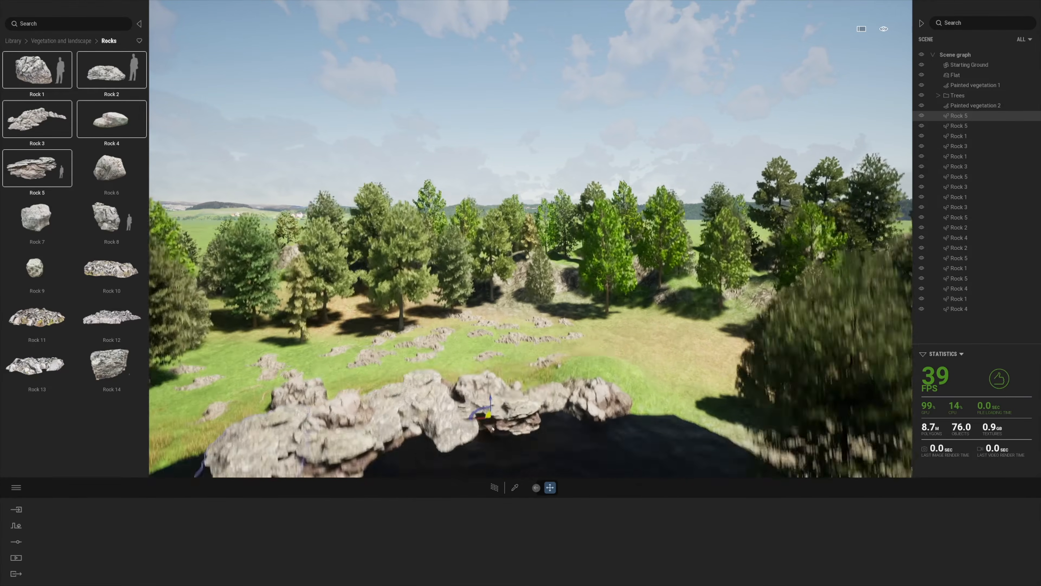
click(549, 403)
right_drag(549, 403, 512, 400)
key(s)
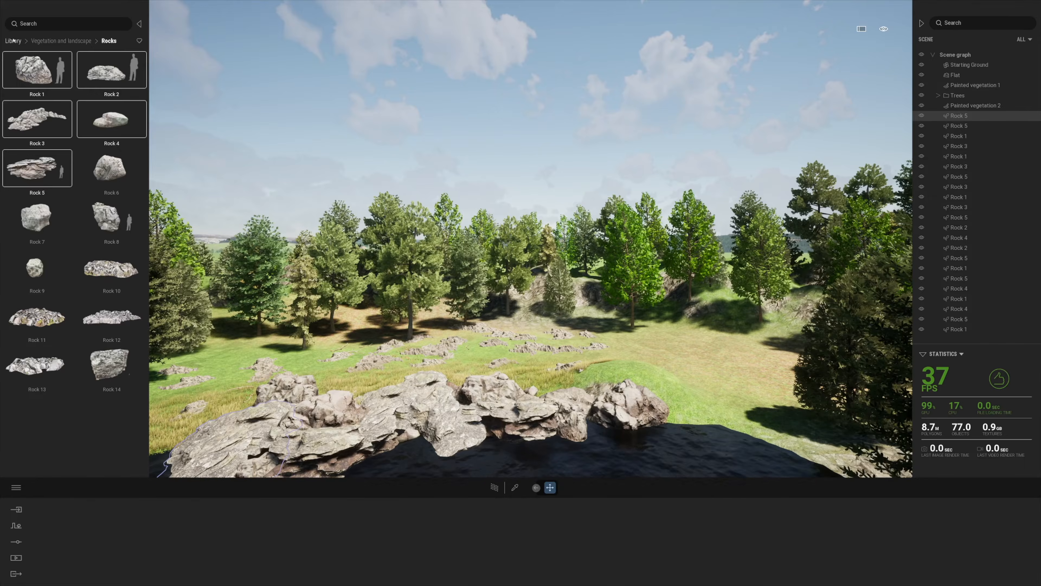
Collapse the library and scene side panels
click(13, 40)
click(139, 24)
click(922, 23)
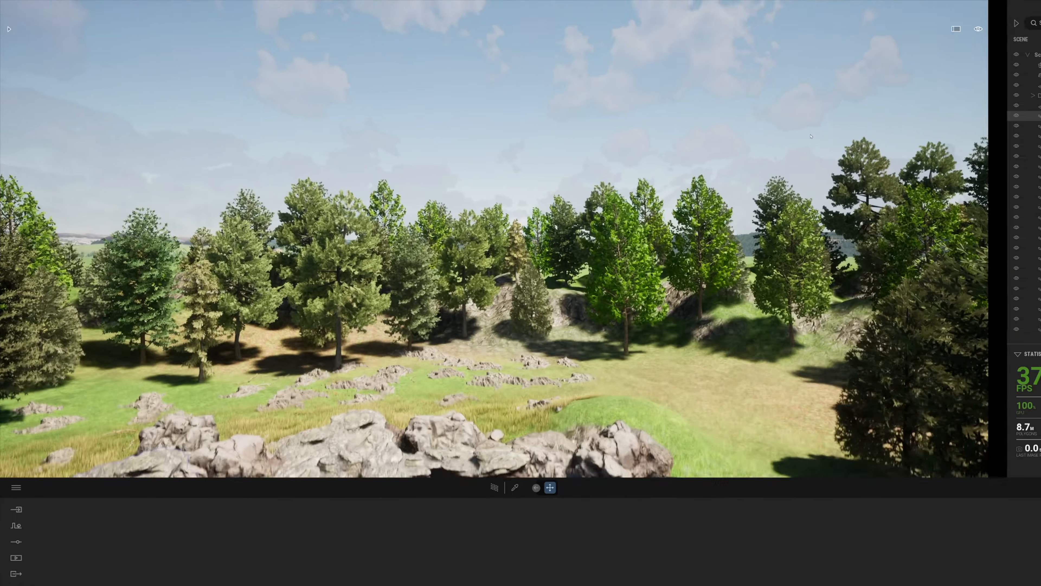
Import 3 Bed cabin Only.c4d from D: > 22 Forest Rooms > Twinmotion, accepting the material conflict
click(78, 539)
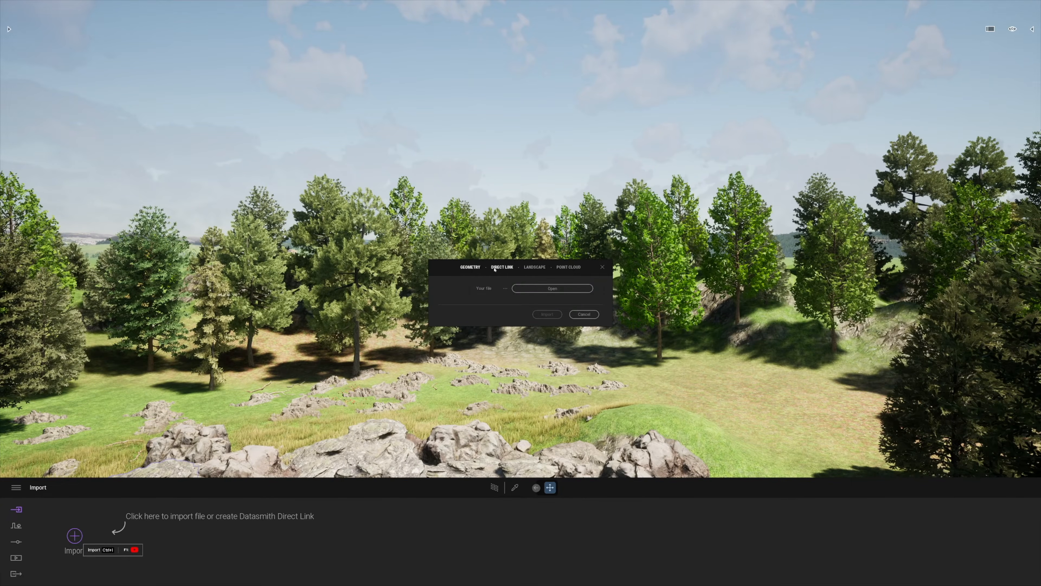
click(549, 288)
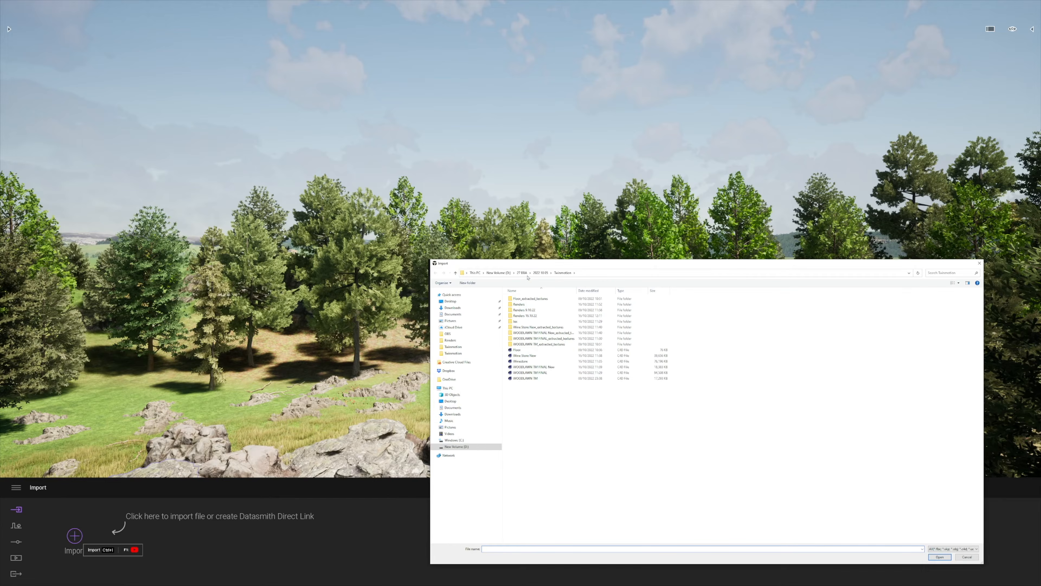
click(501, 273)
double_click(640, 343)
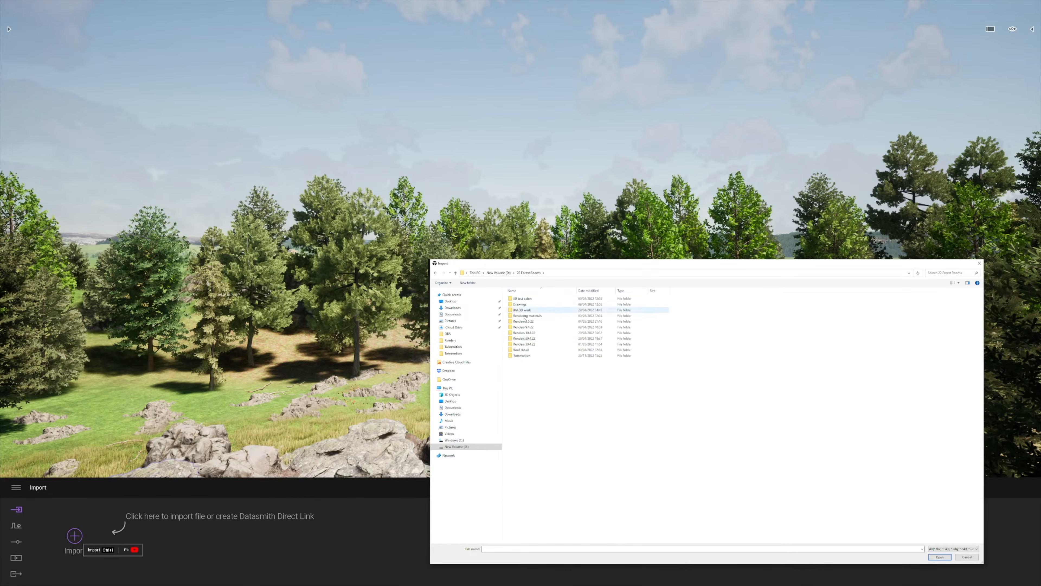
double_click(529, 356)
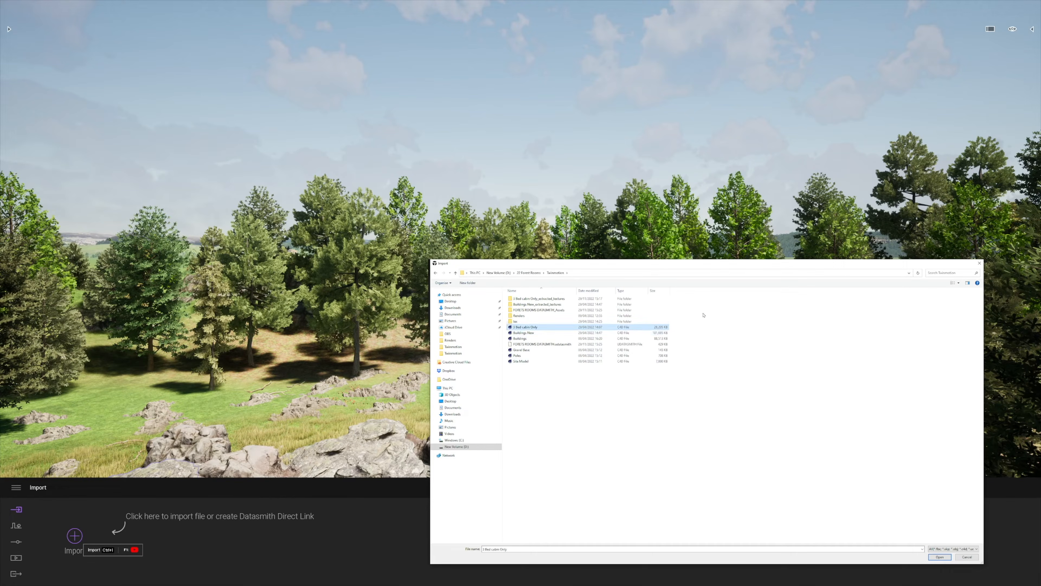
click(940, 557)
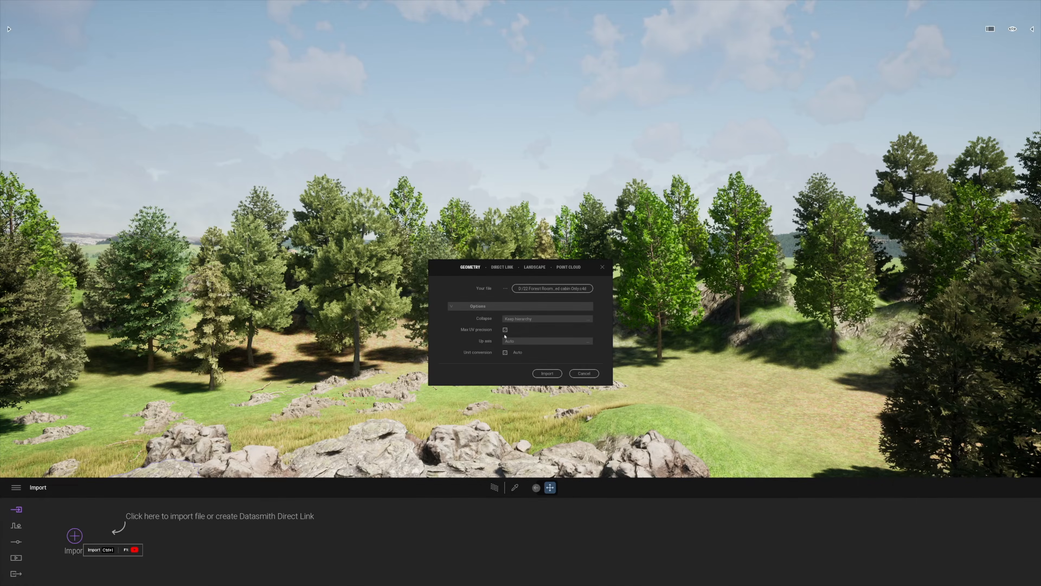
click(555, 373)
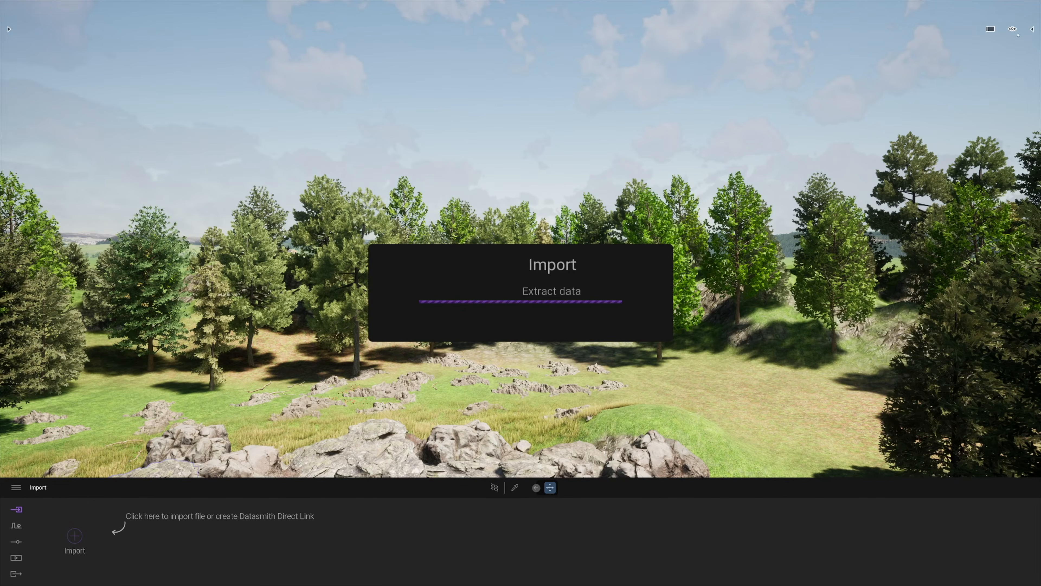
click(560, 347)
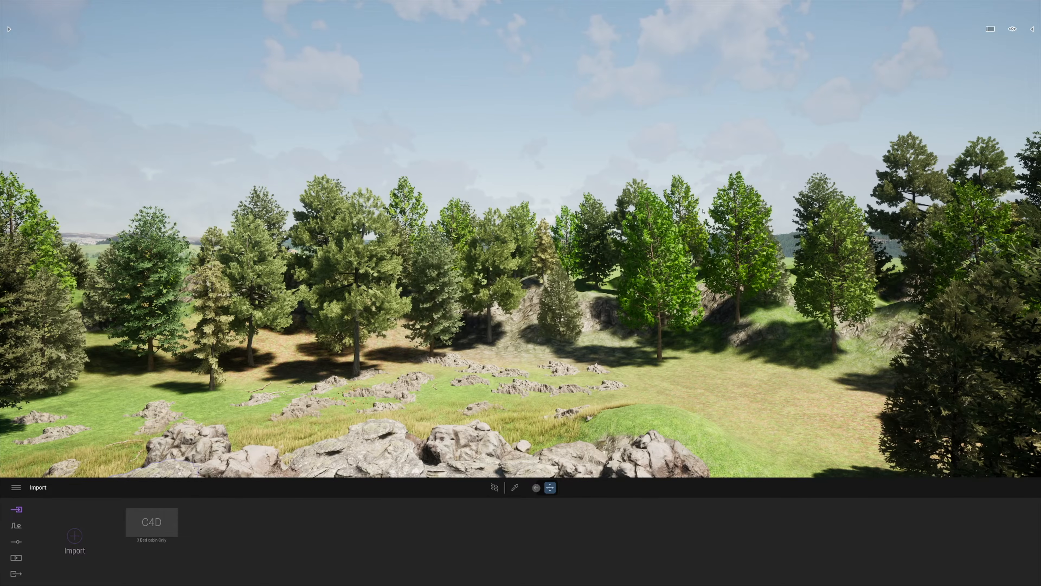
click(1029, 29)
click(955, 105)
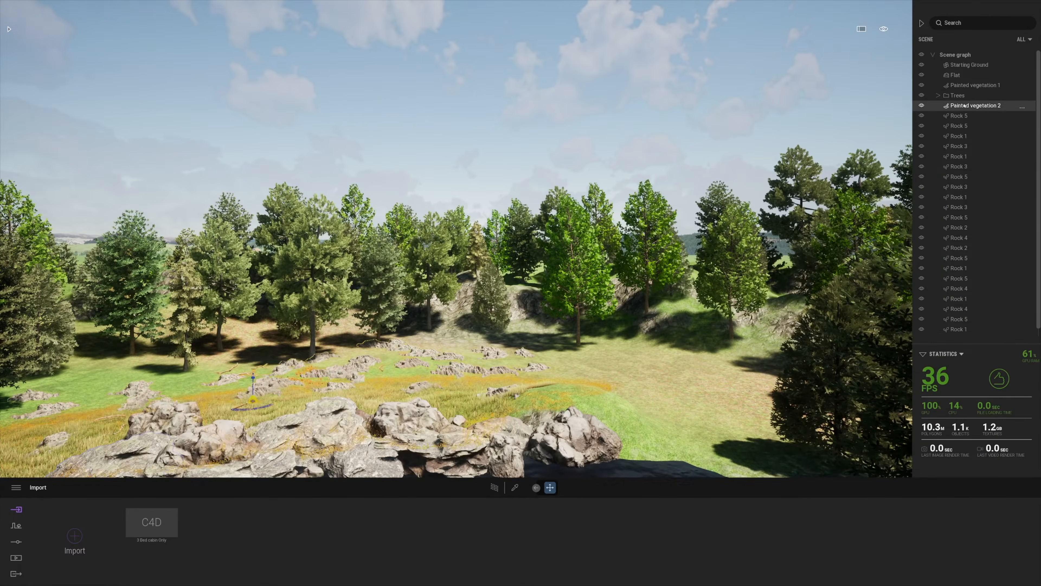
Group Painted vegetation 2 through the last rock into a new sub-container
scroll(966, 279, down, 1)
shift+click(962, 323)
right_click(956, 98)
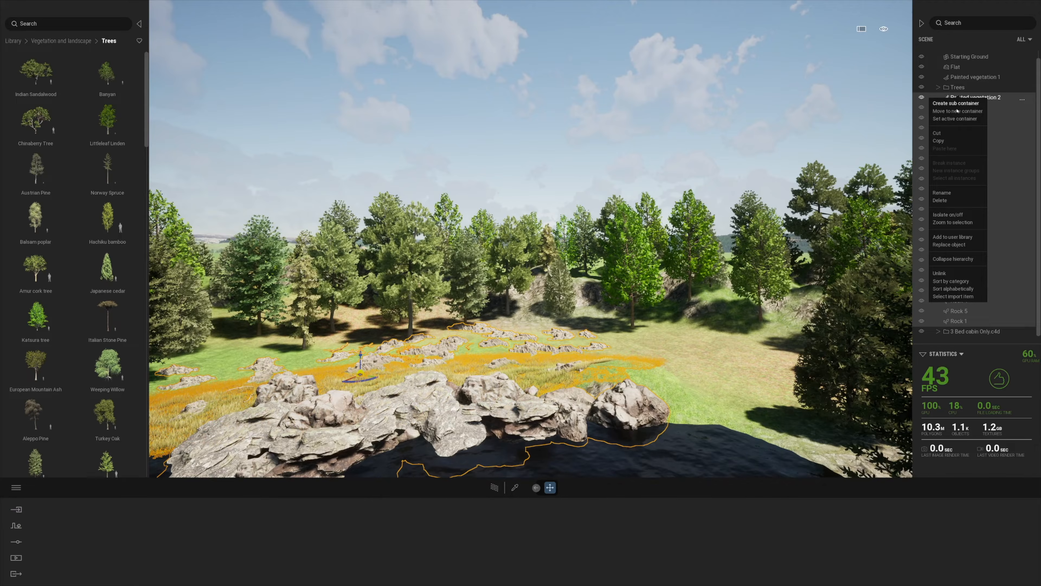
click(957, 111)
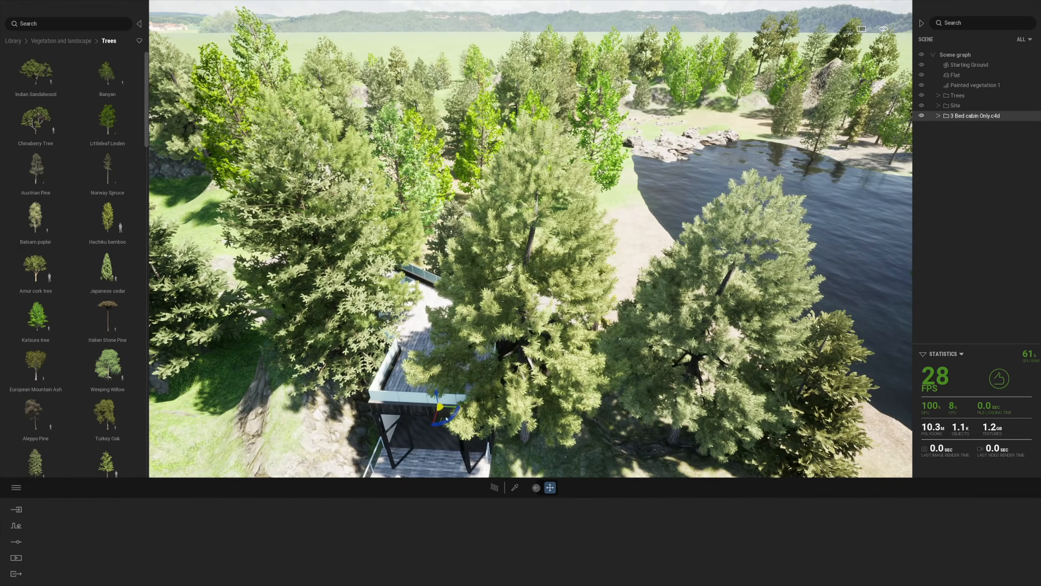
Move the cabin to the lake edge and turn its deck toward the water
drag(440, 408, 590, 283)
key(d)
right_drag(591, 283, 773, 266)
key(s)
drag(539, 355, 561, 356)
middle_drag(689, 353, 617, 221)
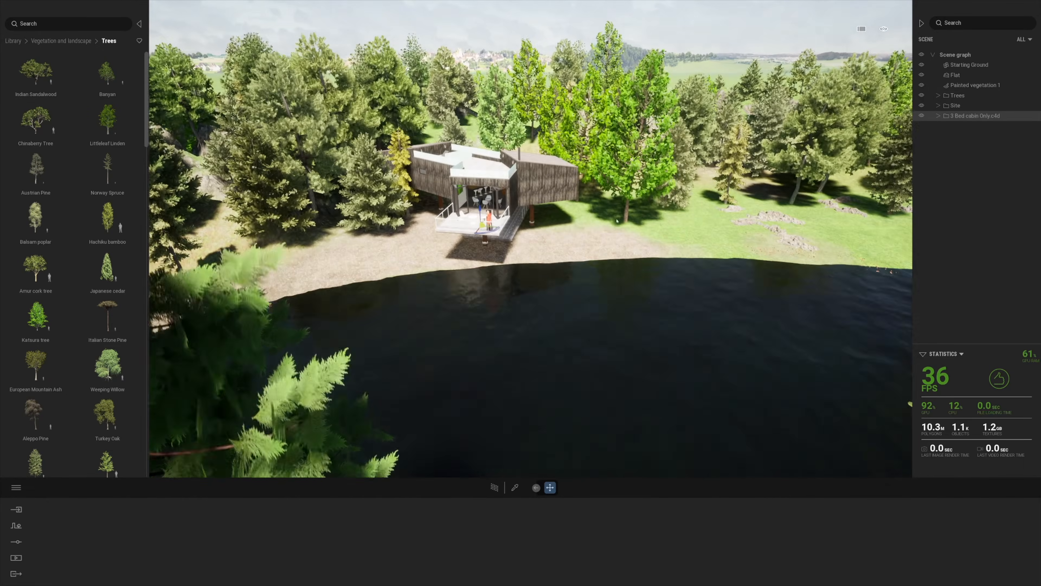
Hide Painted vegetation 1 and Trees, fine-tune the cabin's rotation and lower it onto the ground
click(922, 85)
click(921, 96)
drag(487, 235, 523, 247)
scroll(466, 287, up, 3)
shift+middle_drag(465, 287, 535, 205)
drag(523, 196, 521, 205)
right_drag(521, 204, 532, 169)
scroll(533, 169, up, 3)
scroll(533, 169, down, 2)
click(12, 41)
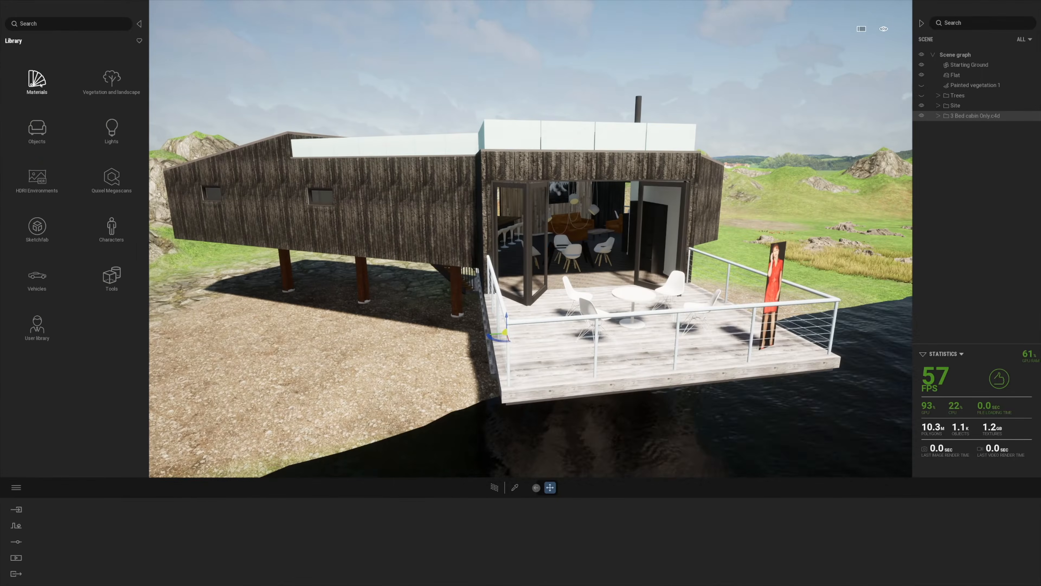
key(ctrl+shift+s)
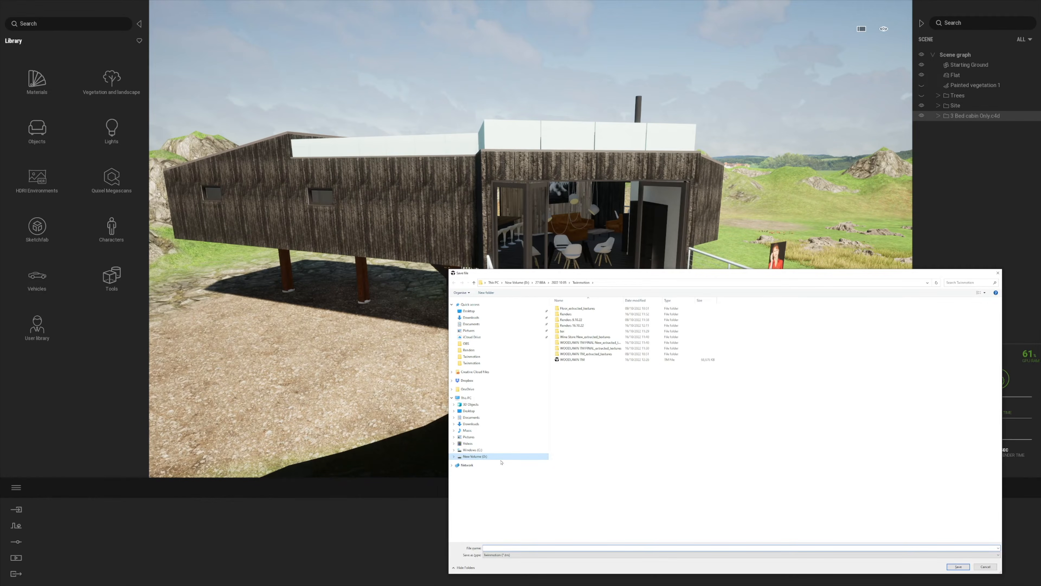
Save the project as Landscape TM Tutorial in a new Twinmotion Tutorial Landscape folder on D:
click(518, 283)
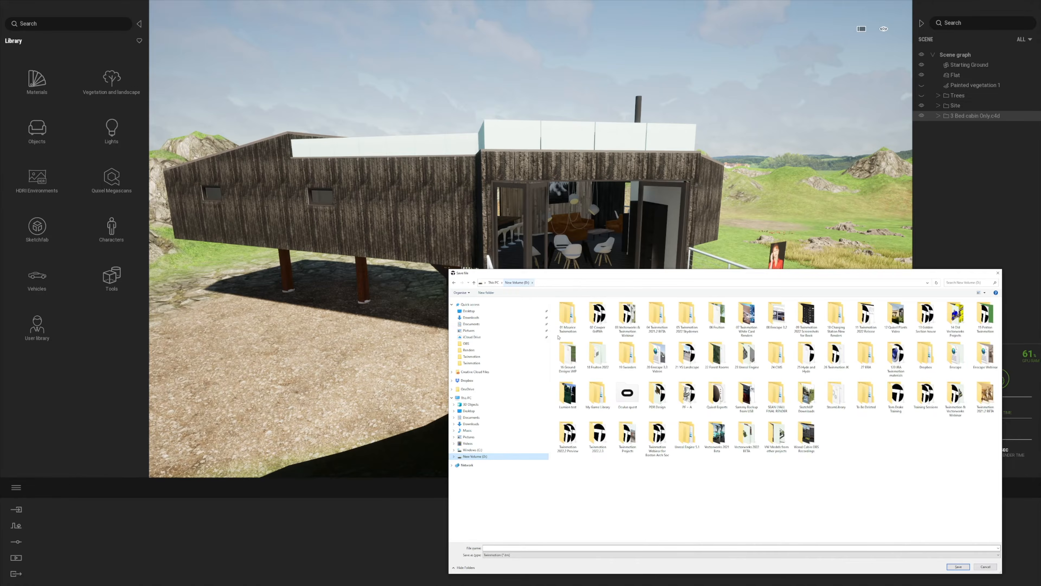
right_click(597, 489)
mouse_move(640, 514)
click(694, 516)
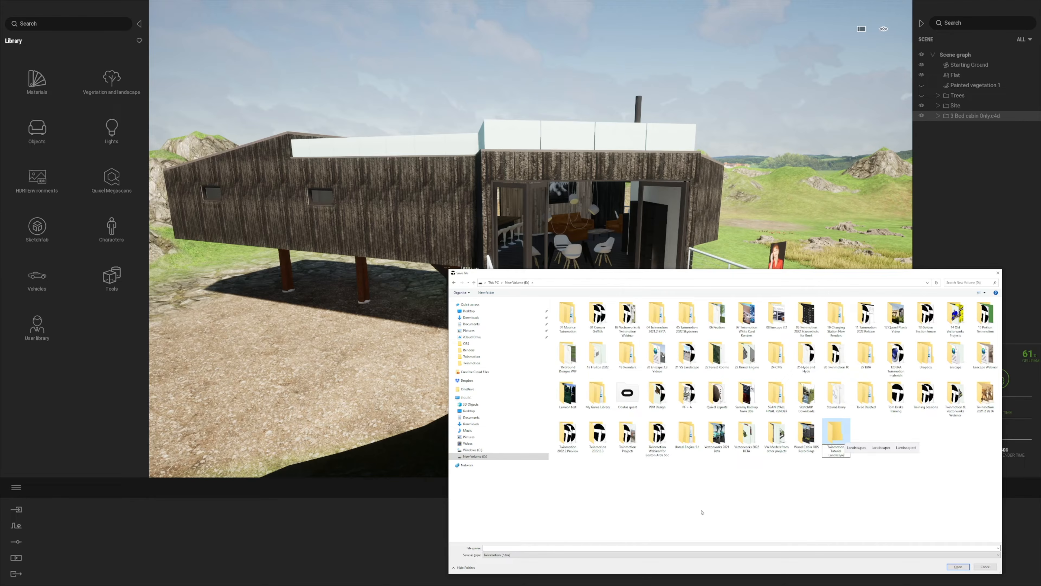
key(Return)
double_click(835, 434)
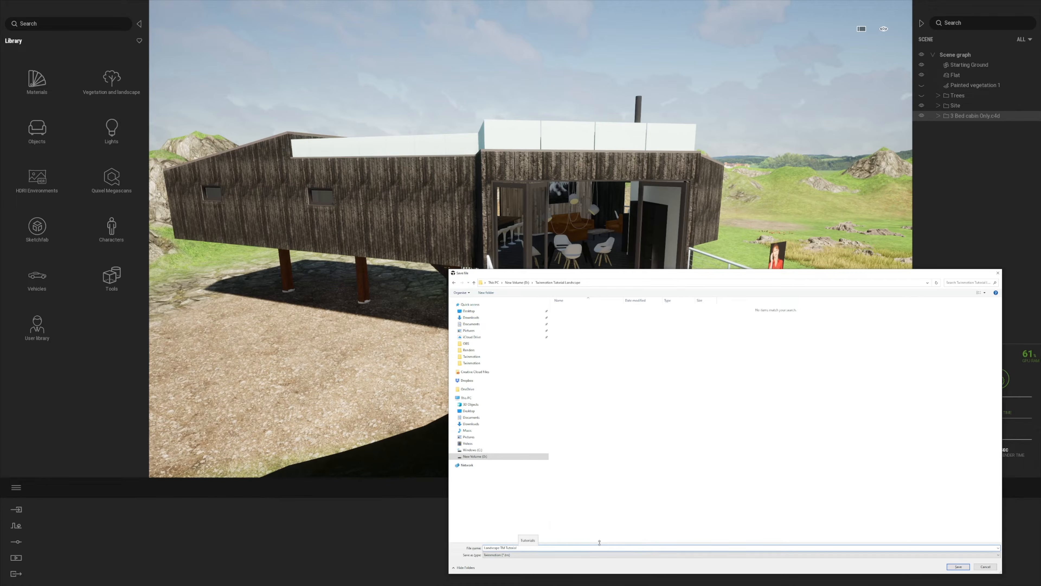
click(959, 567)
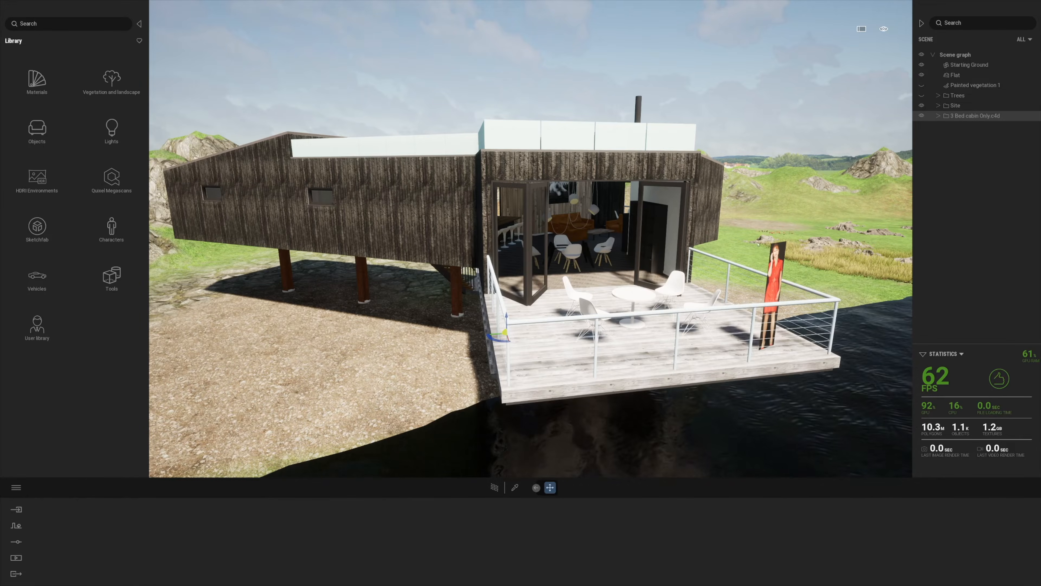
Delete the woman image prop and apply Clear glass to the roof panels
click(777, 261)
key(Delete)
click(37, 79)
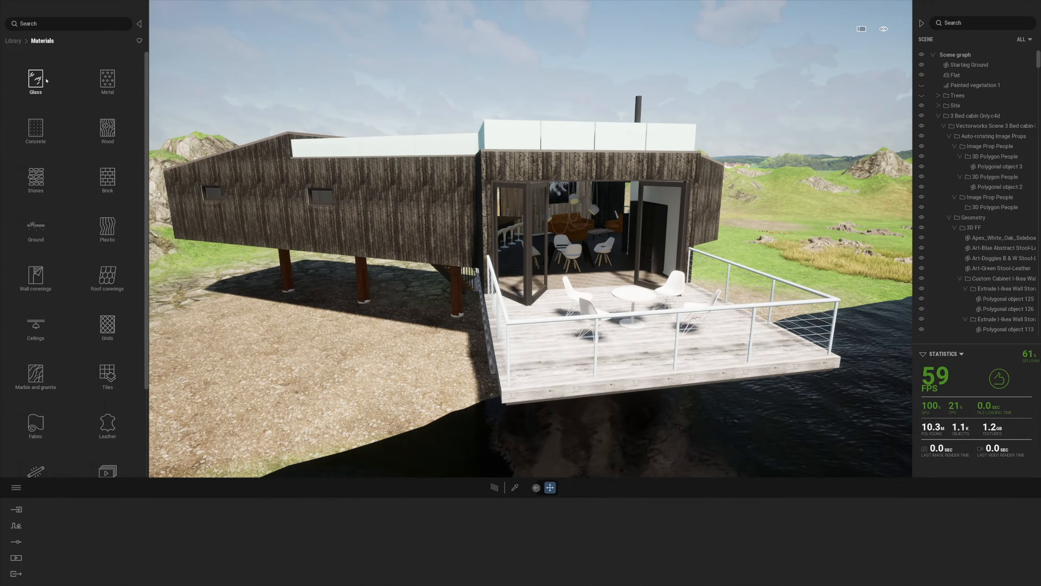
click(37, 75)
mouse_move(38, 72)
drag(39, 72, 371, 146)
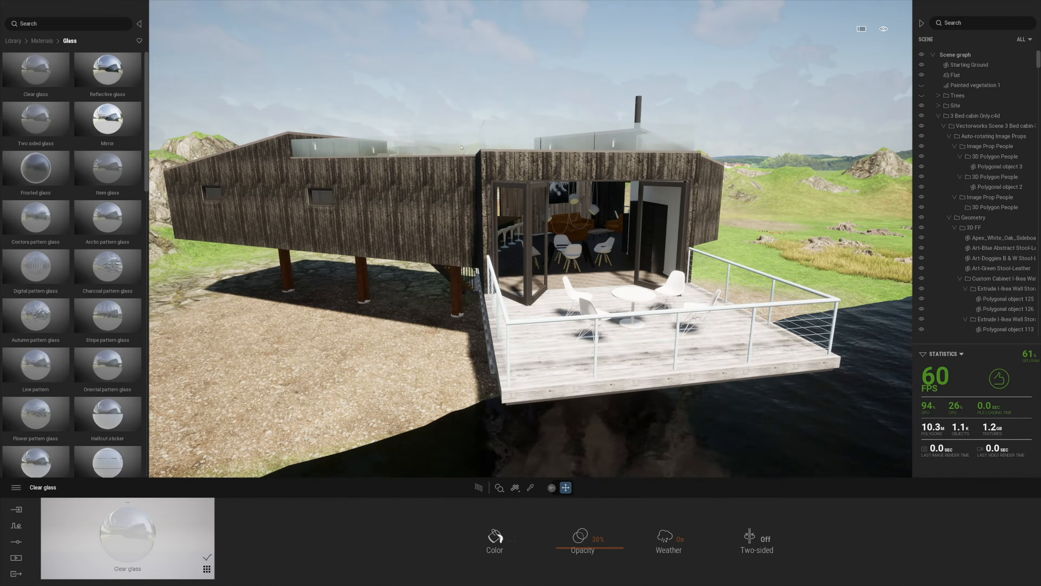
Apply Brushed aluminium 01 to the deck railing
click(14, 42)
click(37, 132)
click(36, 132)
click(13, 42)
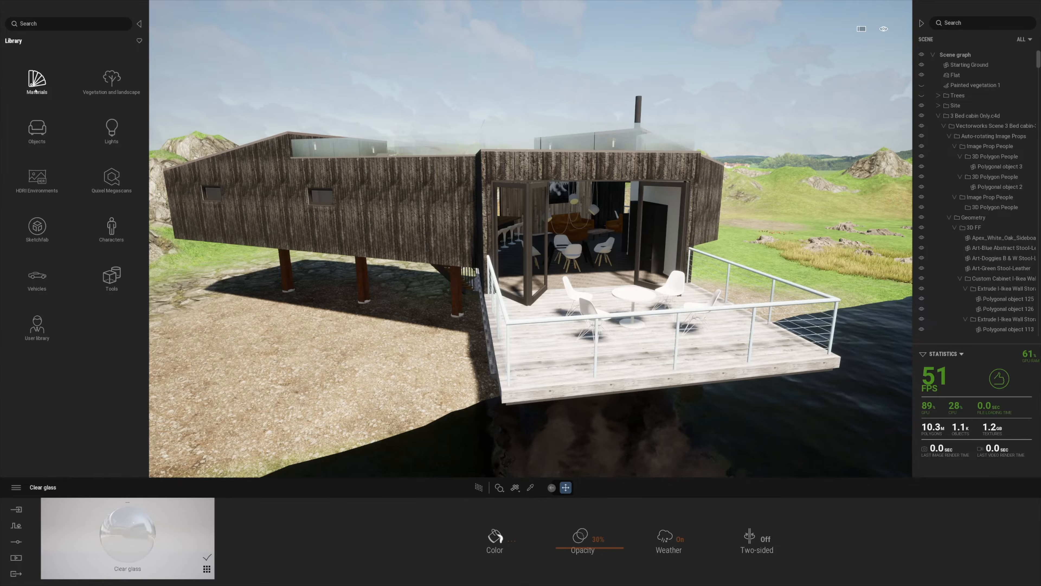
click(36, 81)
click(106, 86)
mouse_move(36, 69)
mouse_down()
mouse_move(311, 205)
mouse_move(673, 311)
mouse_up()
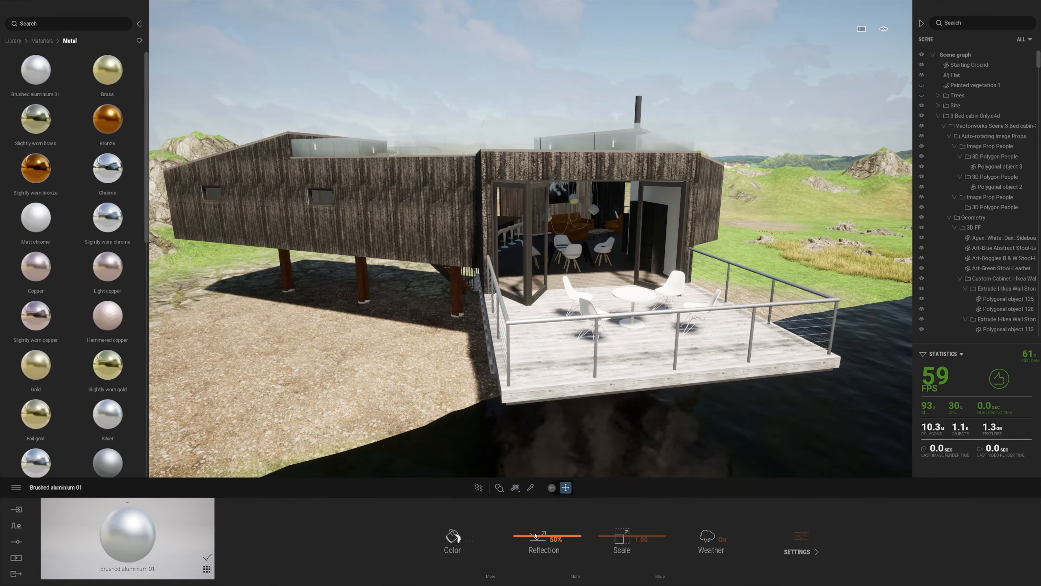
Pick up the deck's material and darken its colour
key(t)
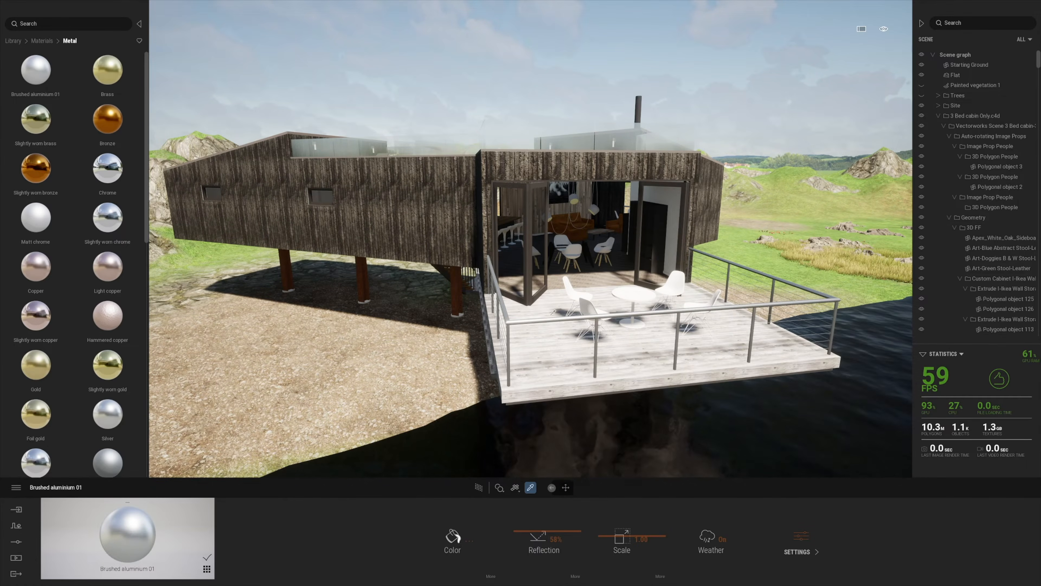
scroll(553, 313, up, 3)
right_drag(552, 313, 550, 356)
scroll(552, 313, down, 4)
click(552, 313)
click(453, 536)
drag(514, 312, 808, 403)
click(840, 457)
Pick up the wall material and give it a grey tint
click(443, 201)
click(474, 533)
drag(513, 312, 709, 322)
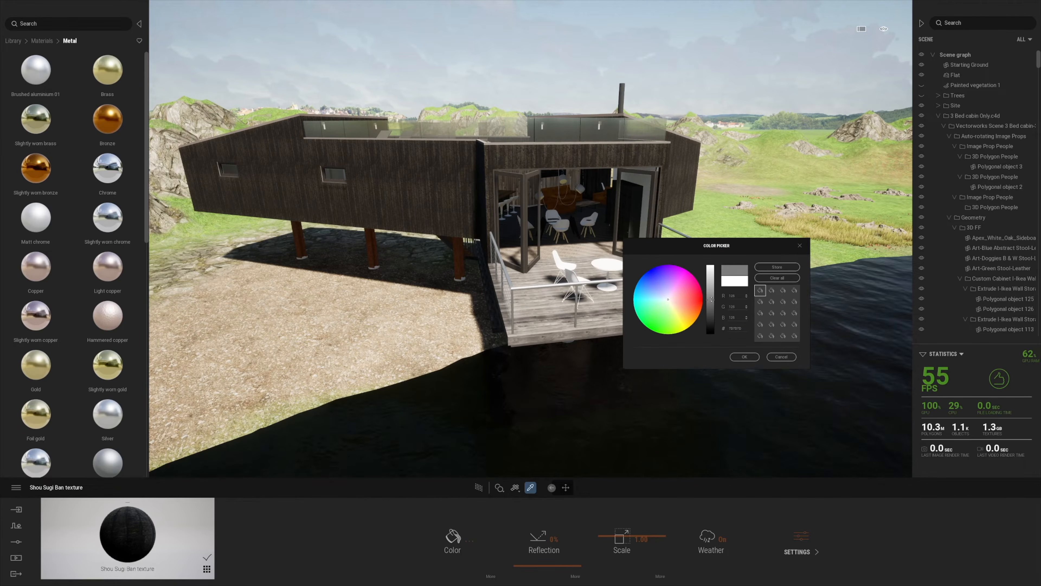
click(750, 358)
Turn on metalness for the Shou Sugi Ban cladding and lighten its colour to E4E4E4
click(796, 552)
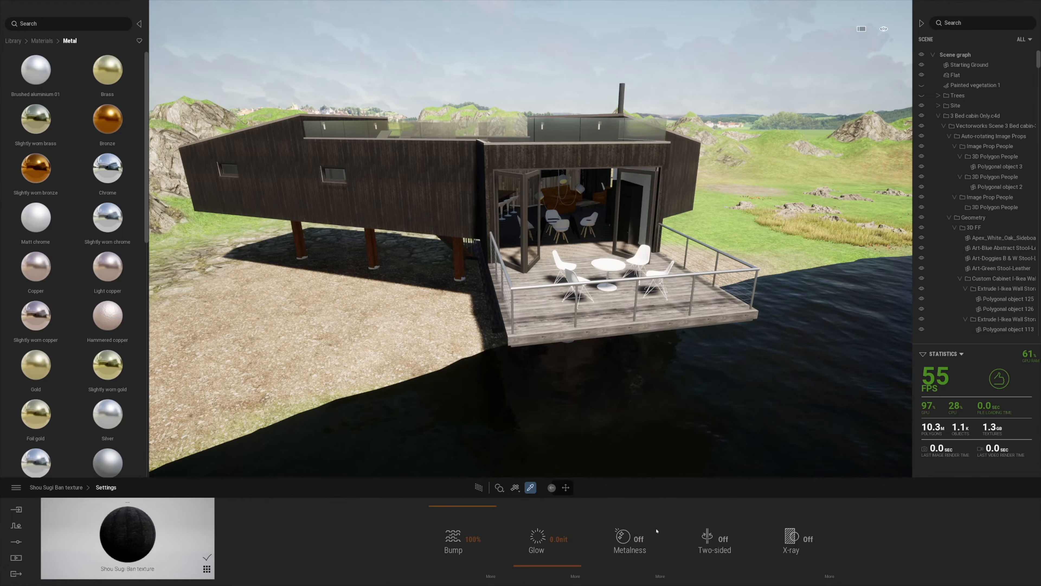
click(638, 539)
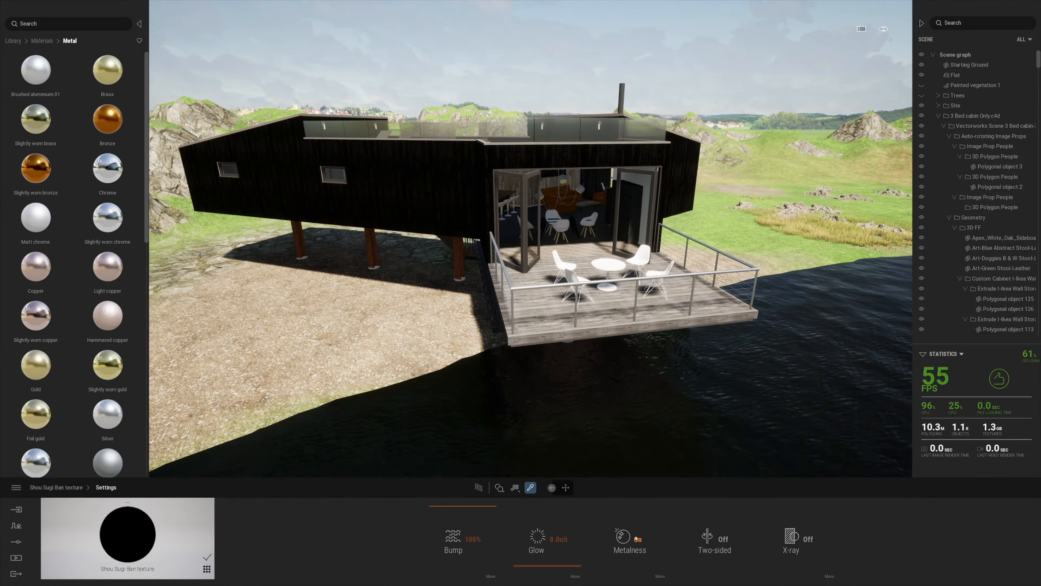
click(52, 490)
click(464, 551)
drag(569, 234, 841, 289)
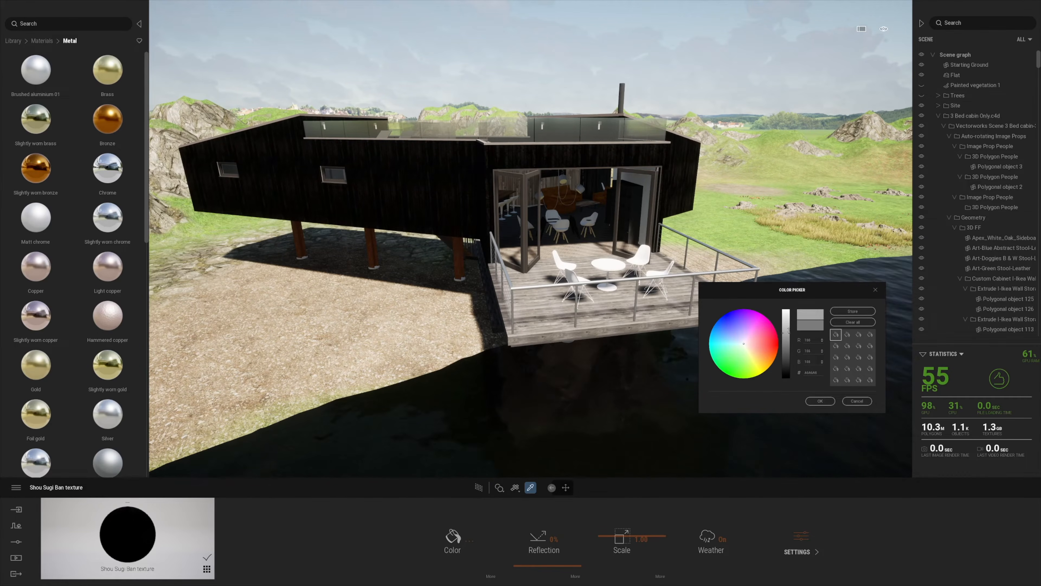
drag(789, 331, 788, 318)
click(821, 401)
scroll(662, 330, up, 6)
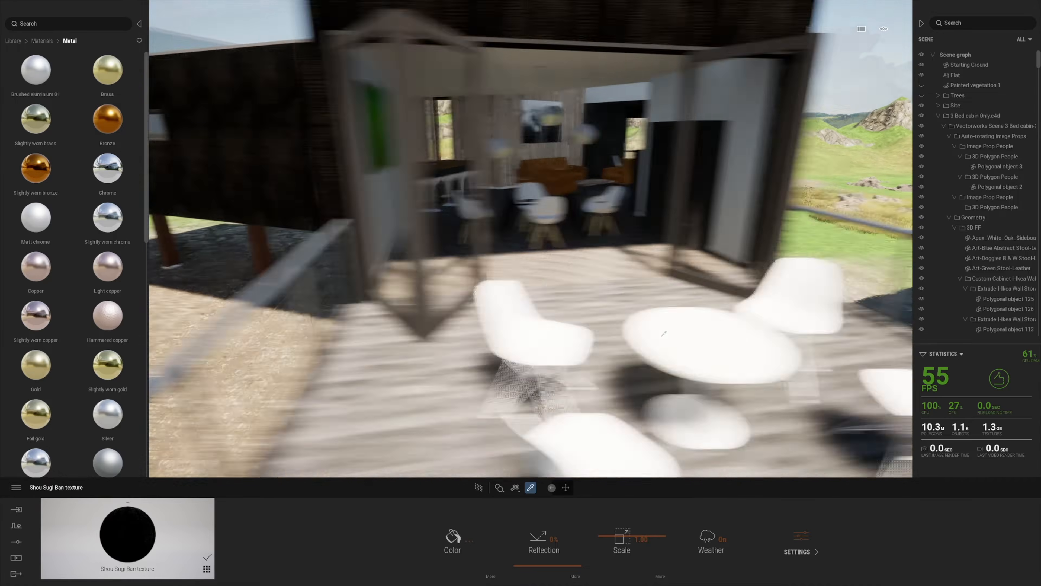
Give the deck table base brushed aluminium, discarding trial chrome and brass on floor and chairs
middle_drag(662, 331, 492, 328)
drag(36, 69, 466, 404)
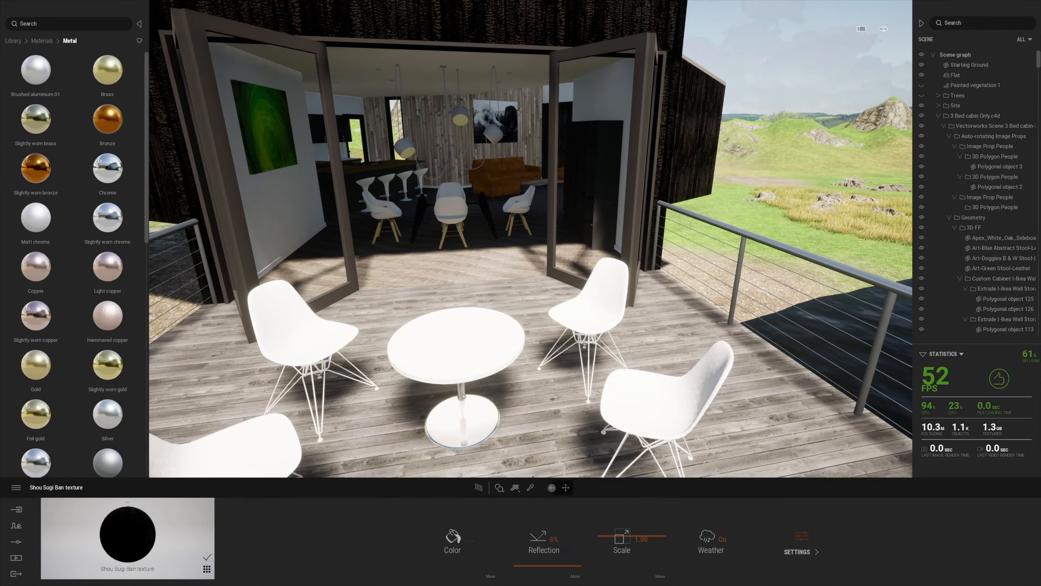
drag(107, 168, 325, 392)
key(ctrl+z)
mouse_move(53, 84)
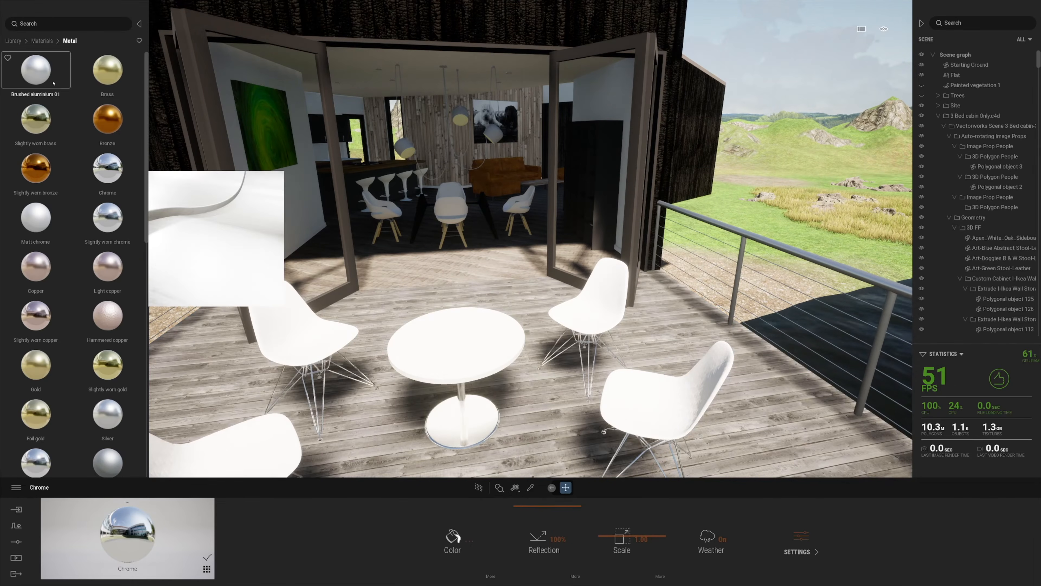
drag(108, 70, 296, 342)
key(ctrl+z)
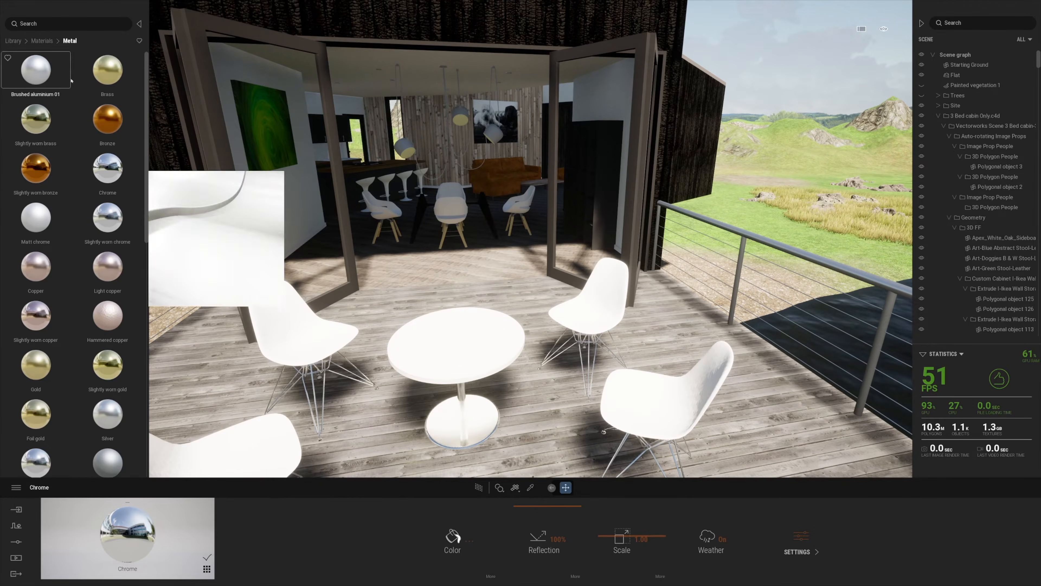
Move inside the cabin and make the pendant lamps bronze
scroll(455, 255, up, 5)
middle_drag(455, 254, 459, 391)
scroll(459, 391, up, 5)
scroll(460, 359, down, 5)
middle_drag(463, 400, 469, 263)
drag(107, 119, 388, 158)
middle_drag(441, 258, 439, 164)
Give the dining table top brass and the bar stool bases chrome
scroll(439, 165, up, 3)
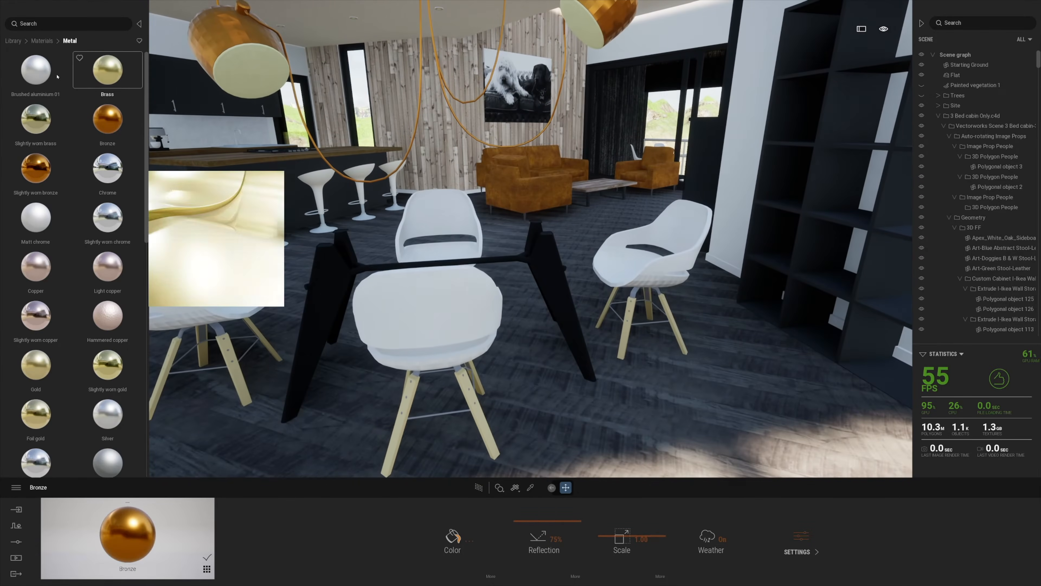
drag(92, 74, 451, 250)
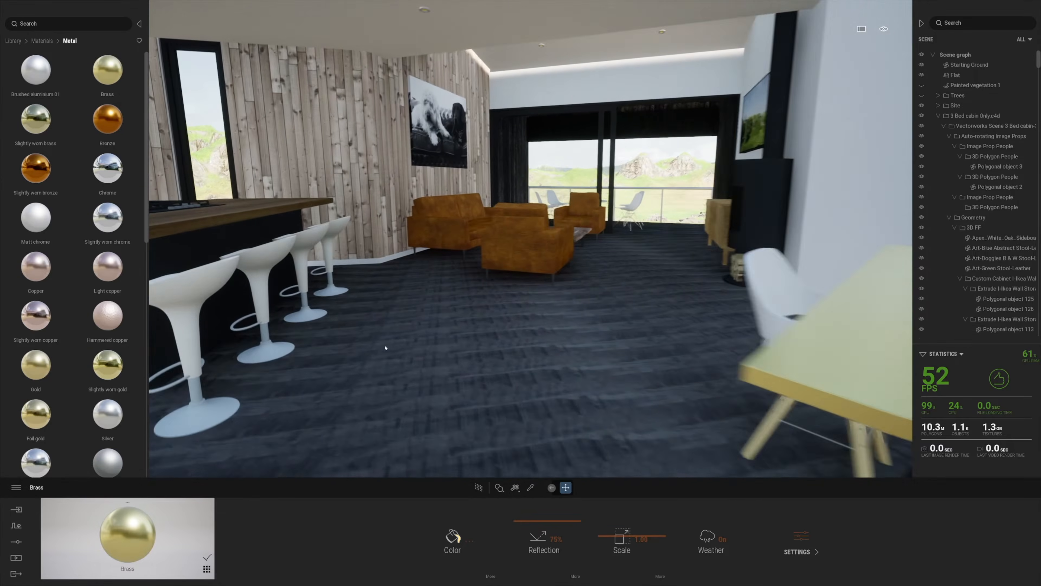
drag(107, 169, 283, 379)
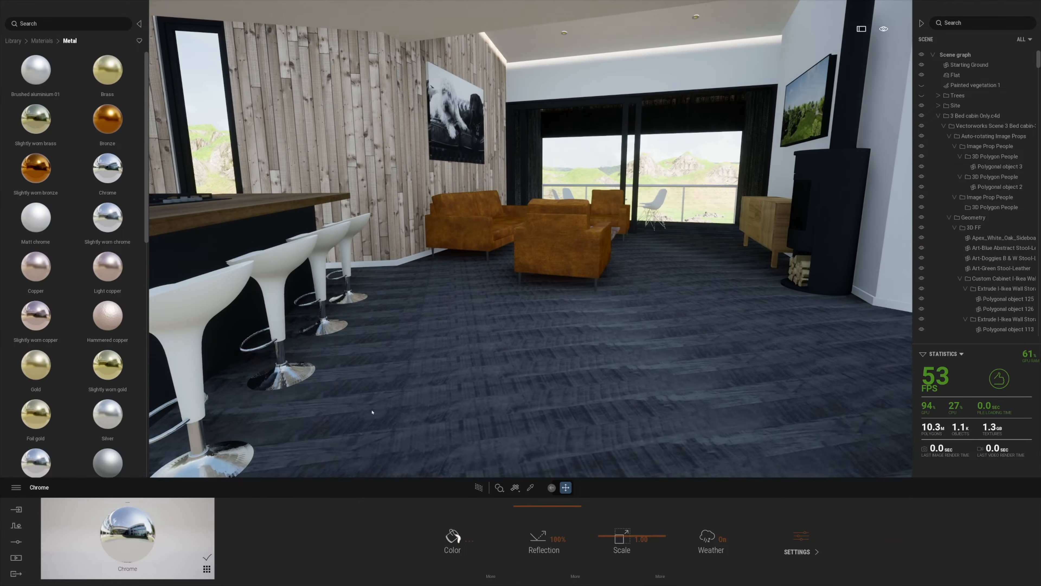
Raise the floor's reflection to 82% and apply brushed aluminium to the ceiling
click(530, 487)
click(592, 392)
drag(531, 566, 530, 517)
mouse_move(528, 369)
right_down()
mouse_move(554, 365)
mouse_move(558, 324)
mouse_move(639, 307)
right_up()
drag(36, 70, 329, 26)
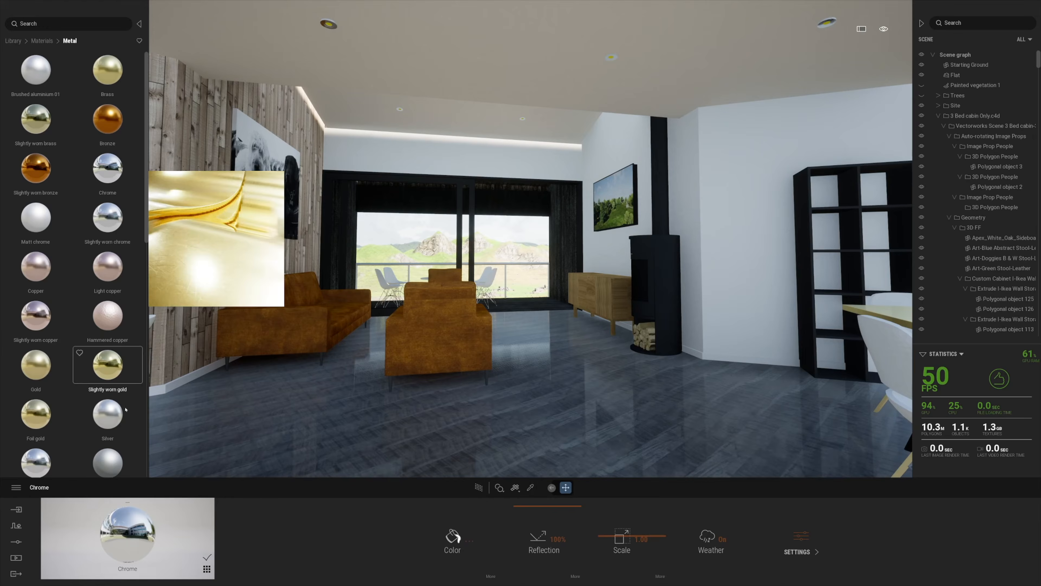
Sample the sofa leg and dining chair metal fitting materials
click(321, 360)
right_drag(321, 361, 779, 355)
click(556, 349)
key(s)
key(e)
Apply Slightly worn chrome to the kitchen tap, drawer knob, sink and coffee machine
drag(107, 171, 598, 320)
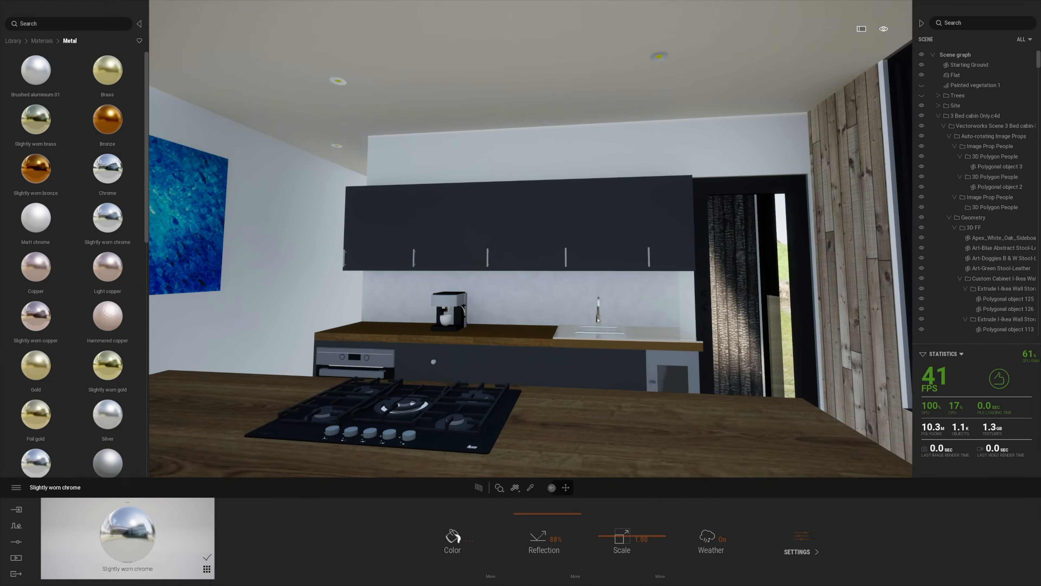
drag(122, 226, 434, 362)
key(e)
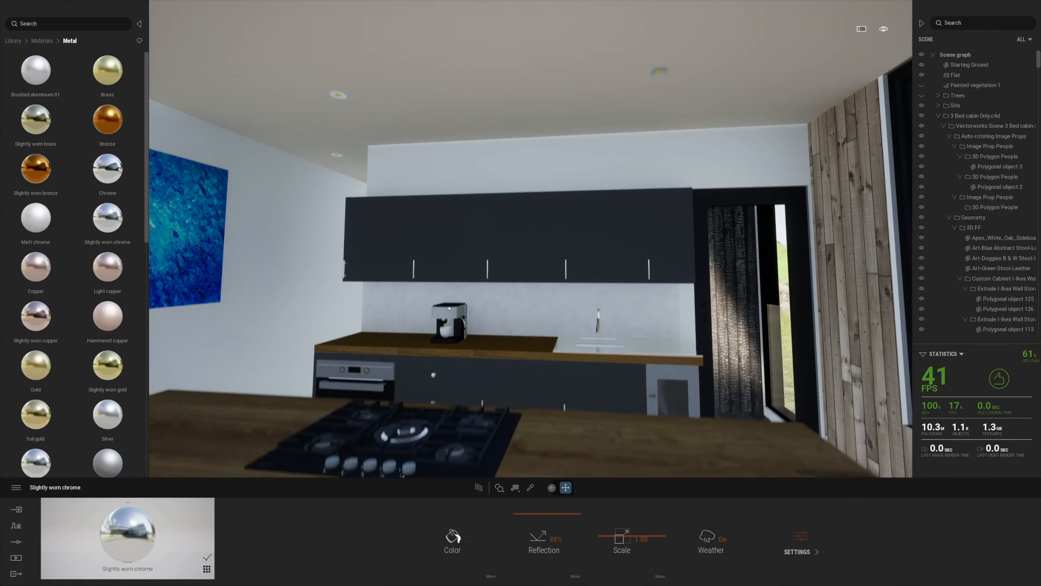
drag(108, 226, 446, 349)
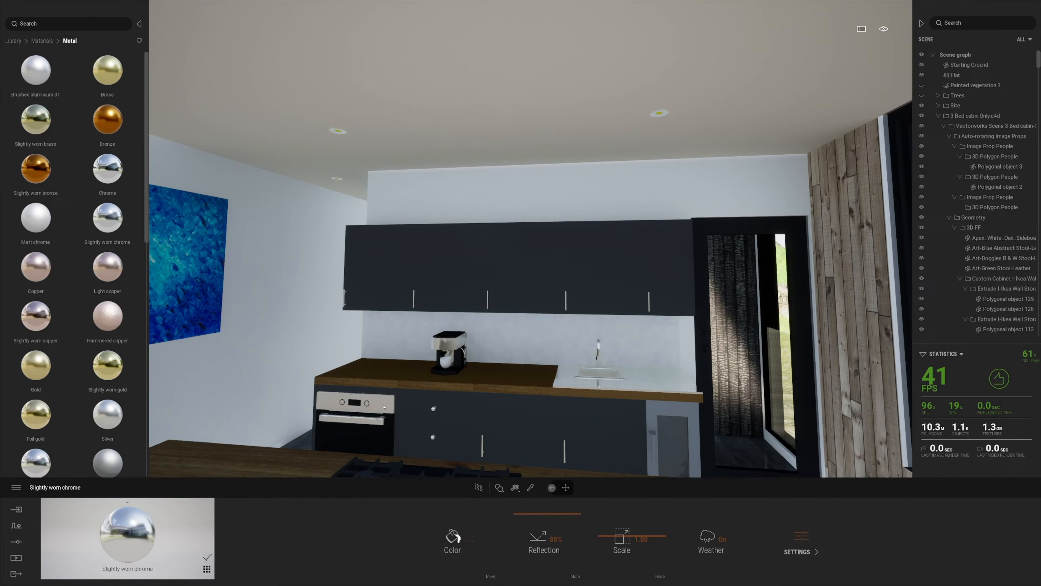
key(e)
right_drag(262, 353, 315, 356)
key(s)
drag(109, 174, 335, 381)
key(s)
right_drag(335, 381, 671, 435)
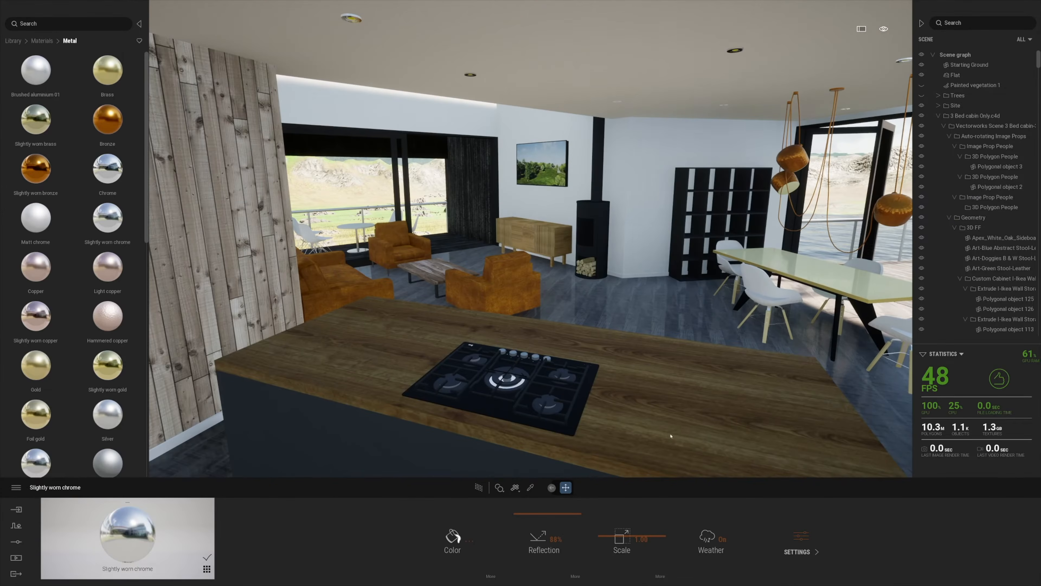
Raise the kitchen worktop's reflection to 81%
key(t)
click(672, 435)
drag(541, 567, 539, 517)
right_drag(371, 168, 467, 68)
After a trial chrome on the walls, browse to Library > Materials > Neons
drag(220, 154, 82, 70)
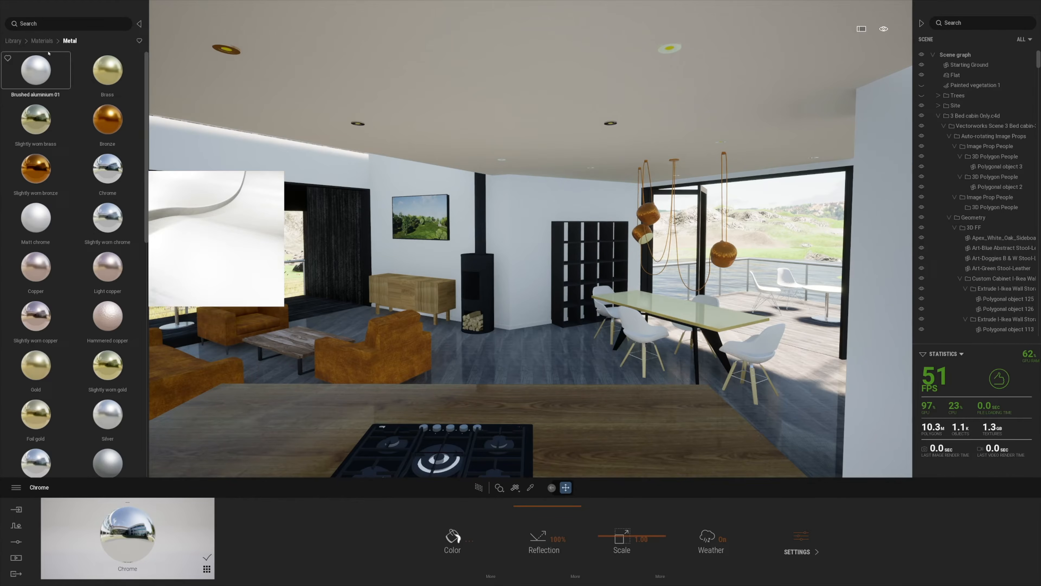
click(14, 41)
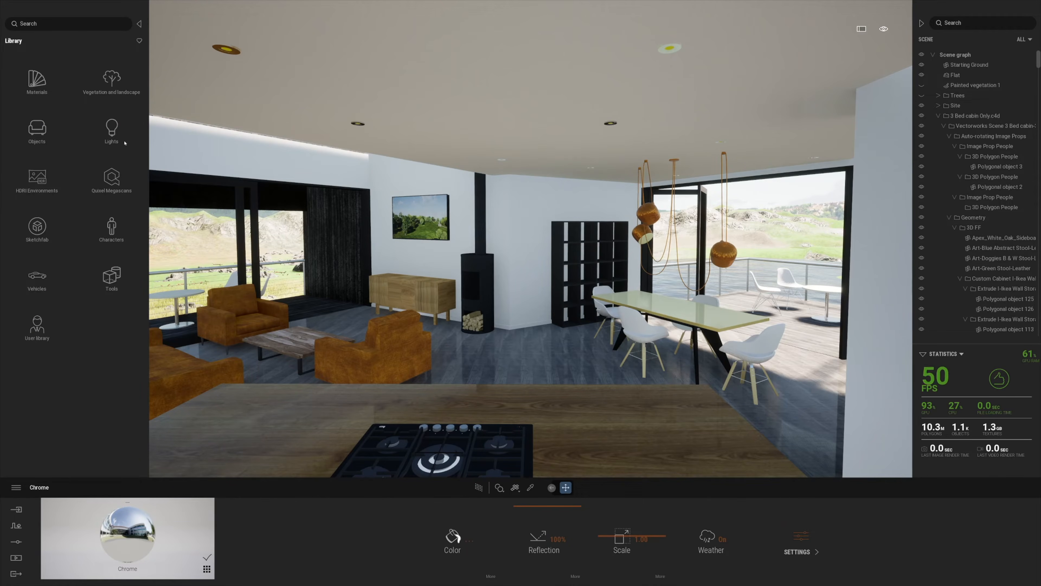
click(110, 135)
click(15, 41)
click(25, 64)
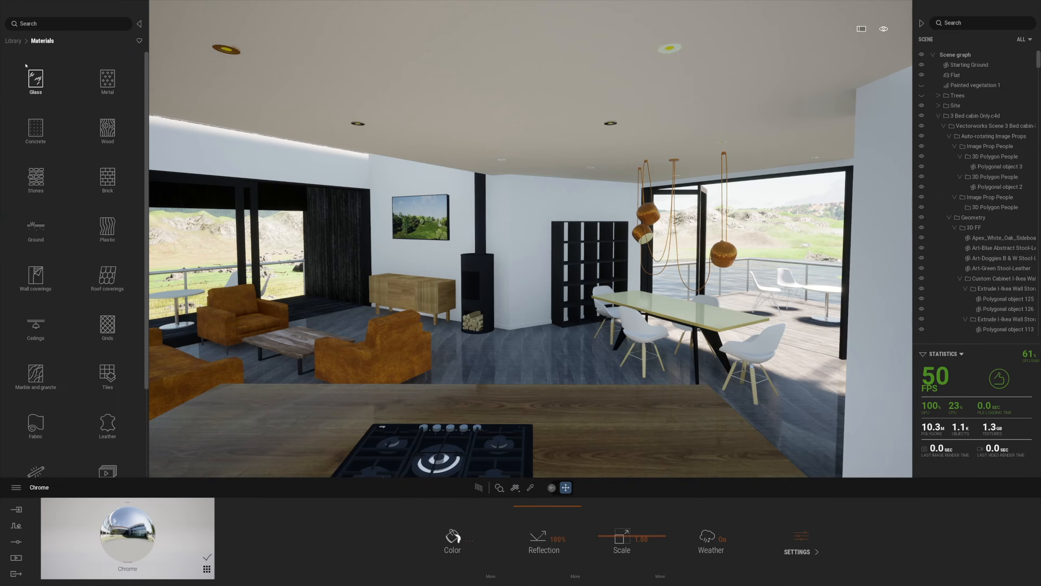
scroll(66, 304, down, 3)
click(37, 423)
Make the ceiling downlights and a pendant lamp bulb glow with Neon 01
drag(41, 74, 358, 125)
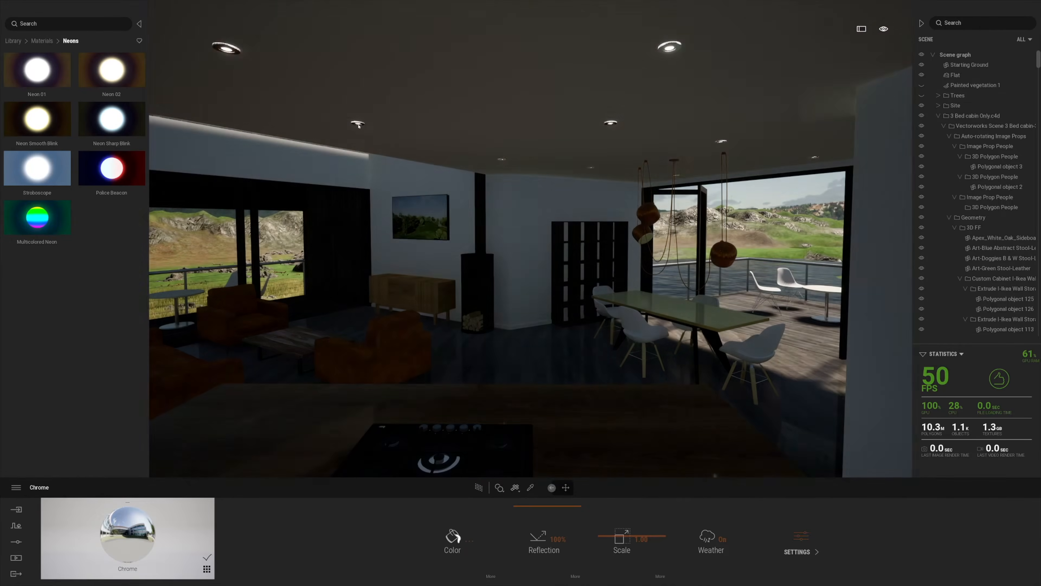
key(d)
key(w)
drag(37, 72, 585, 240)
key(a)
right_drag(382, 387, 415, 388)
Set the time of day to 14:40 and frame the glass doors
mouse_move(883, 29)
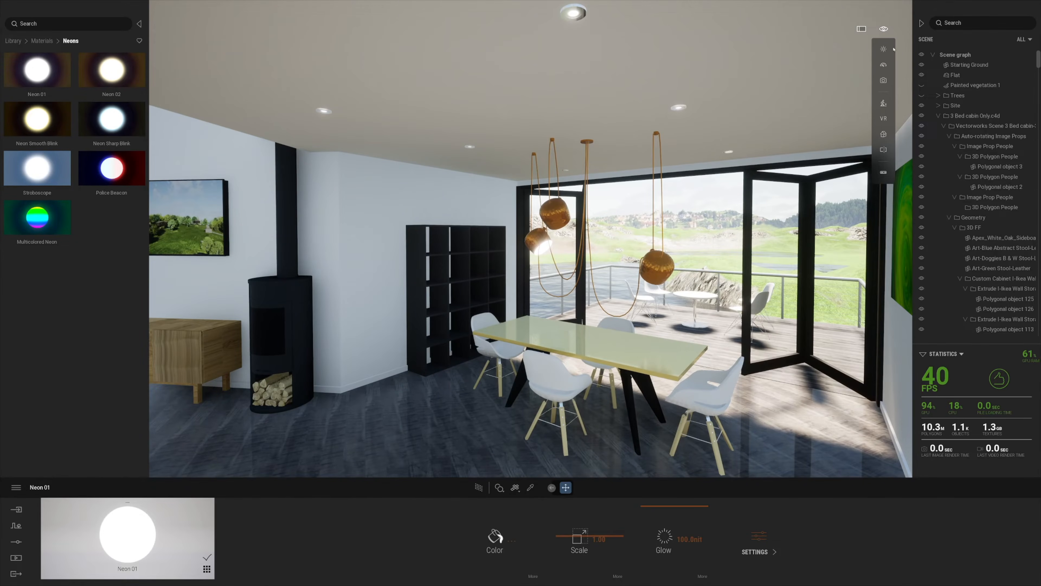
mouse_move(884, 50)
mouse_move(844, 90)
mouse_down()
mouse_move(843, 67)
mouse_move(844, 98)
mouse_up()
key(a)
right_drag(513, 328, 639, 353)
key(s)
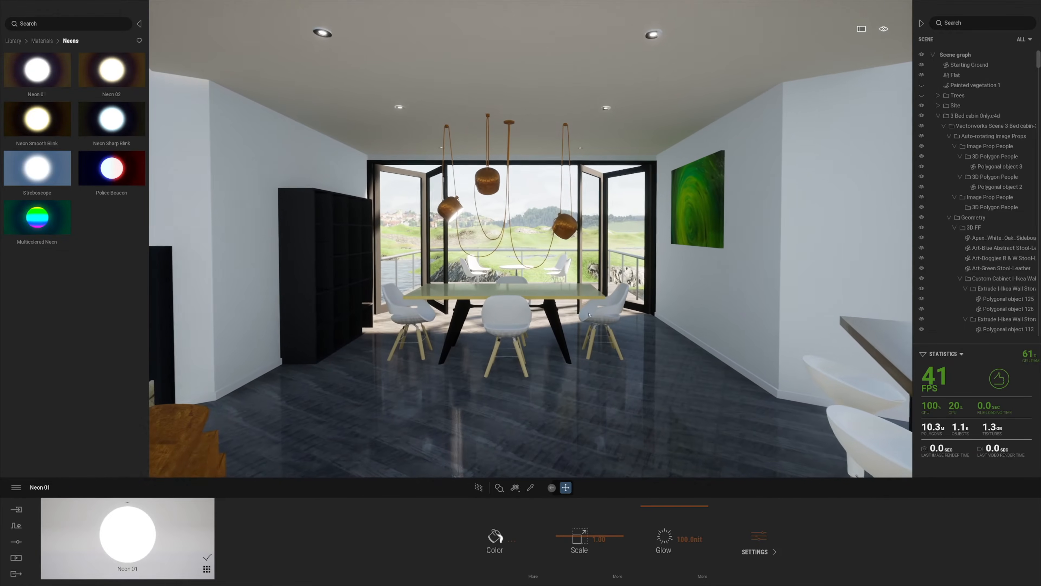
click(13, 41)
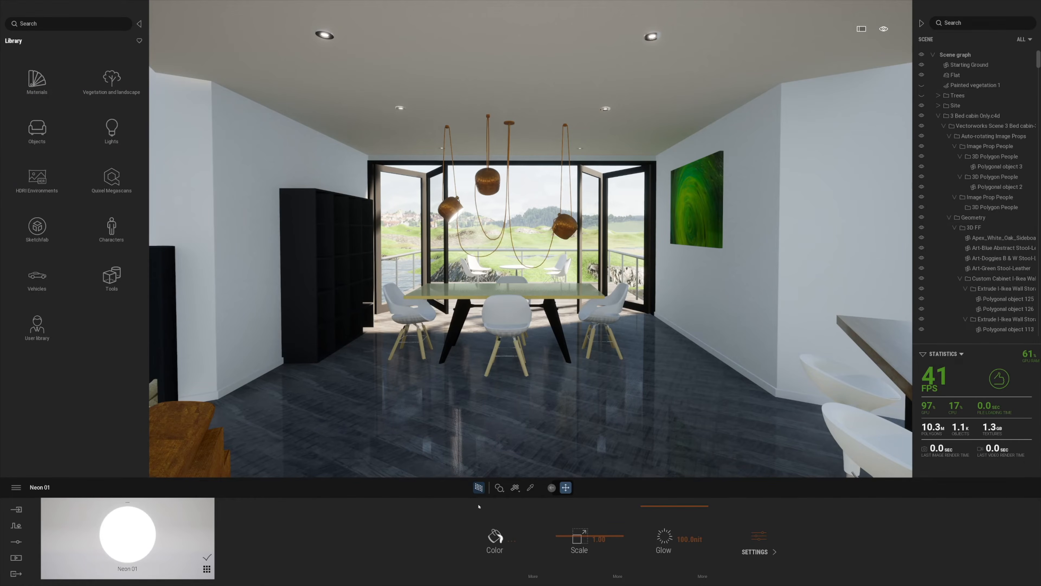
Turn on path tracing at Low quality and check path tracer samples in Preferences
click(479, 488)
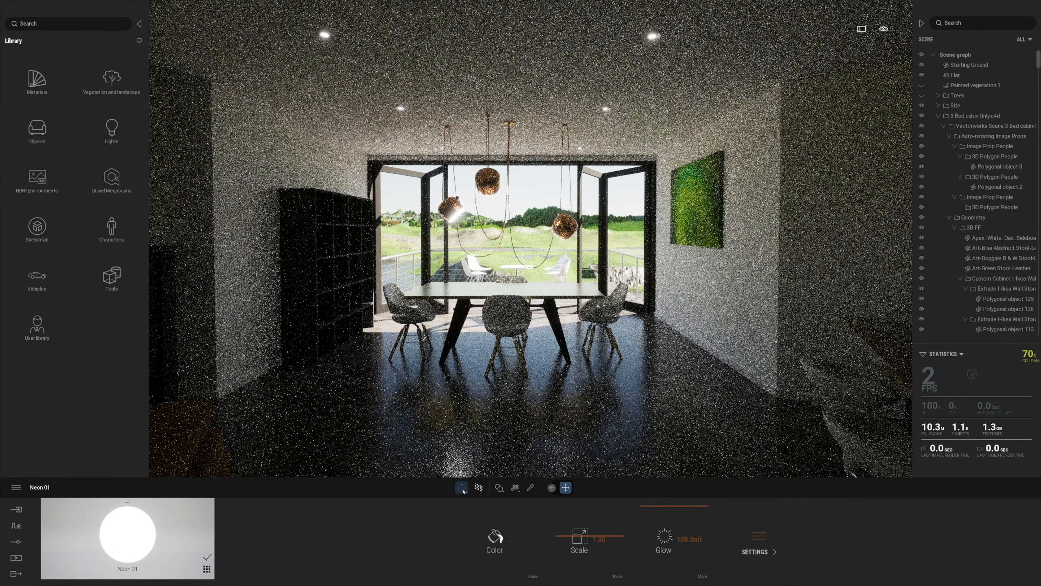
click(453, 435)
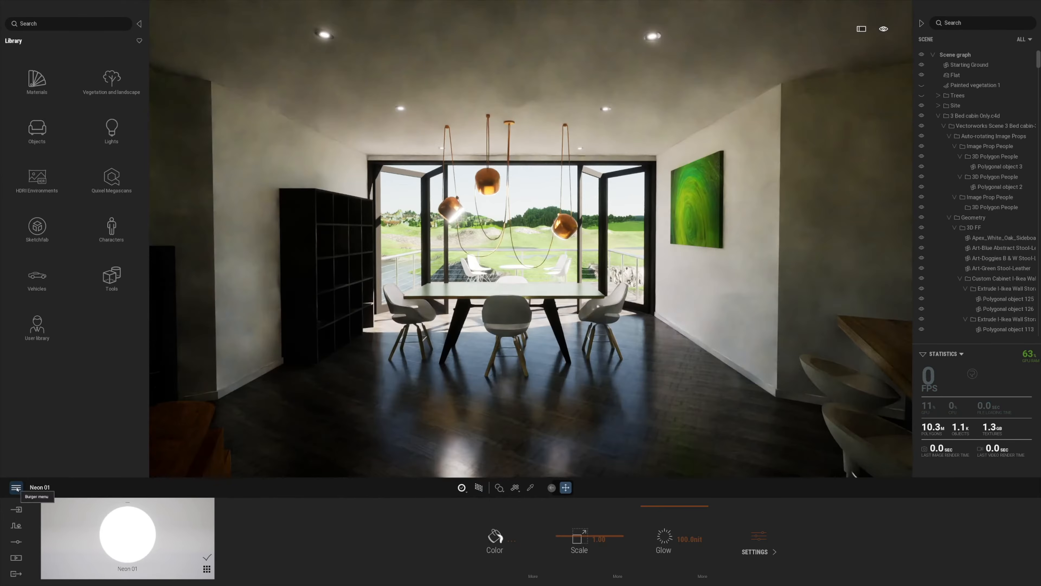
click(17, 488)
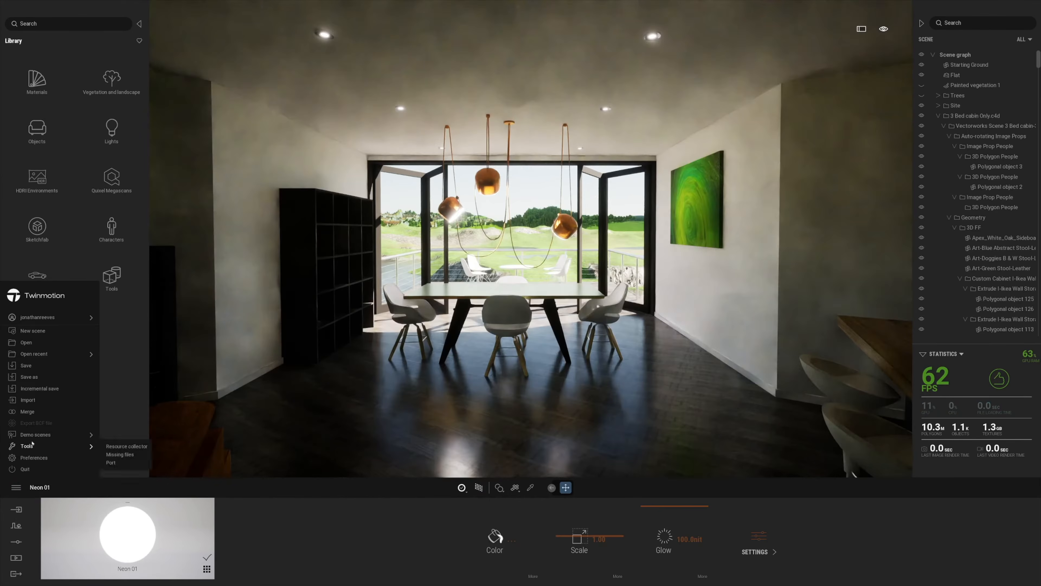
click(33, 458)
click(460, 261)
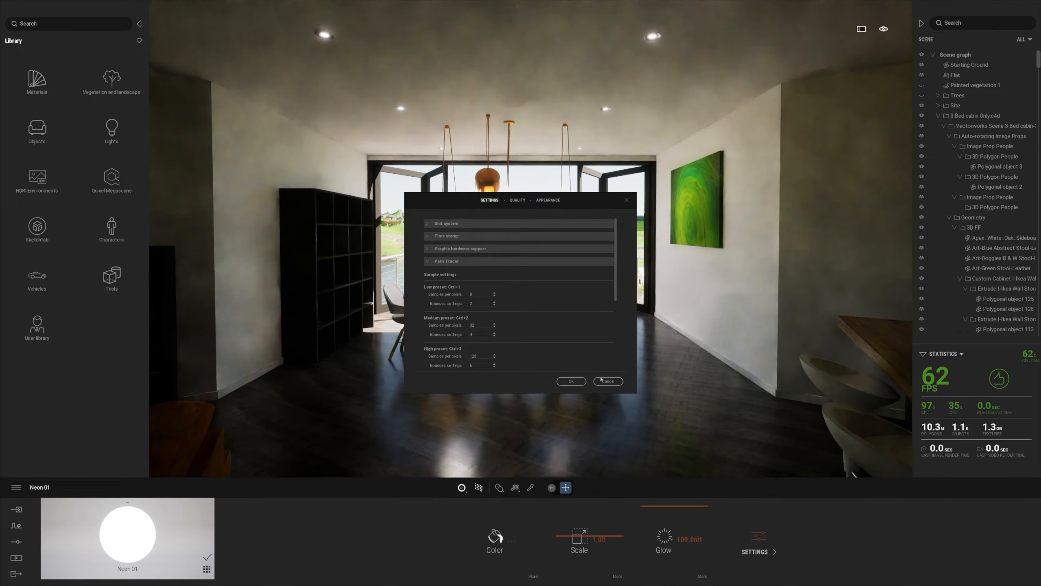
click(571, 381)
click(478, 489)
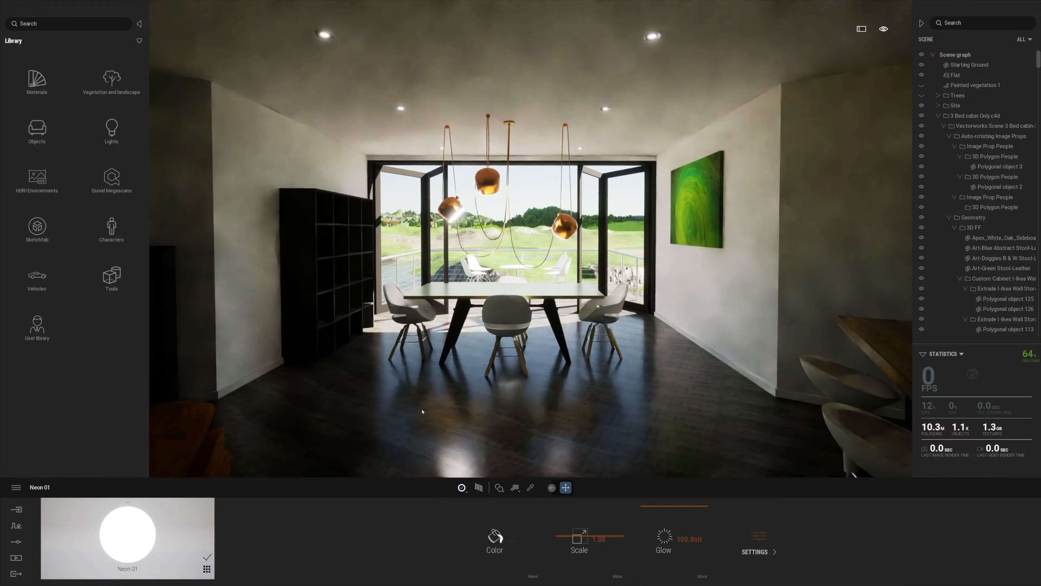
Re-enable path tracing with its quality set to Medium
scroll(414, 434, down, 4)
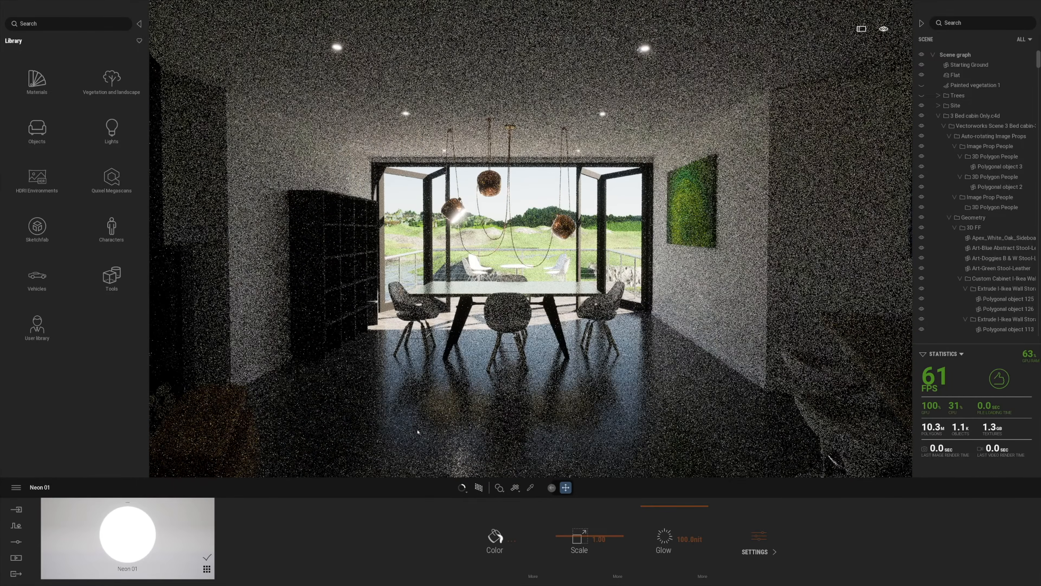
key(a)
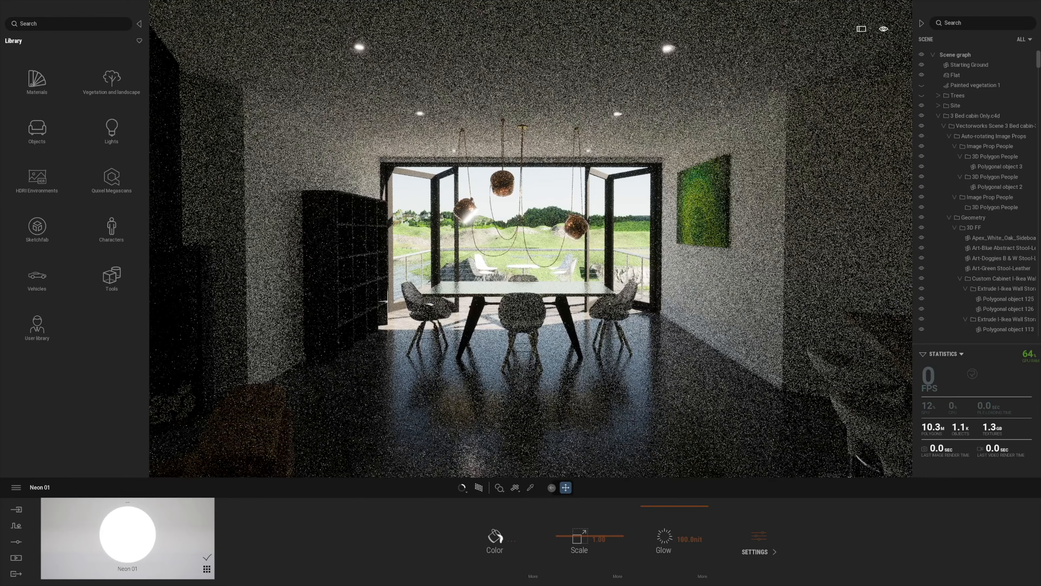
key(d)
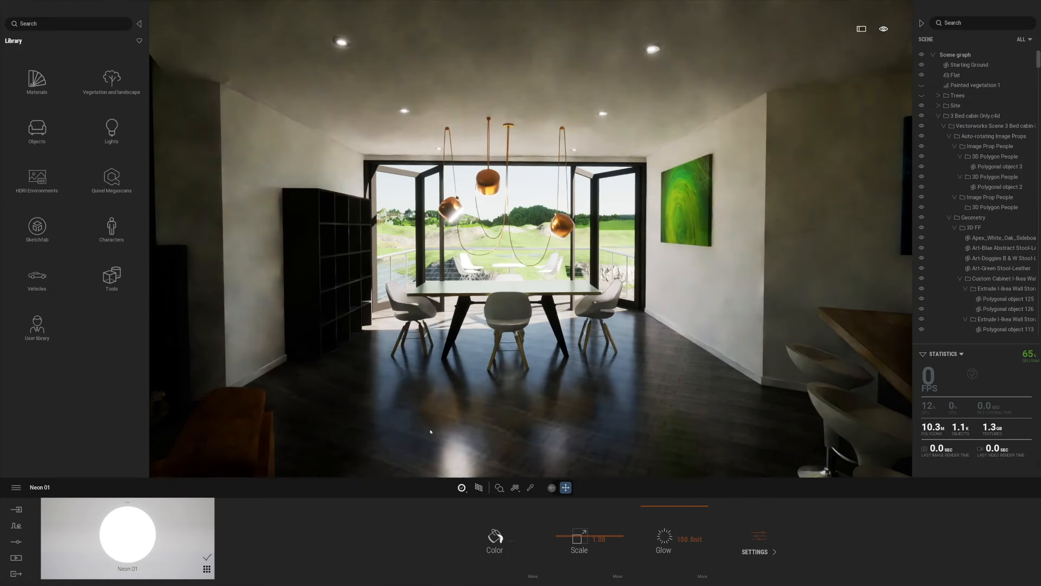
click(481, 493)
click(479, 489)
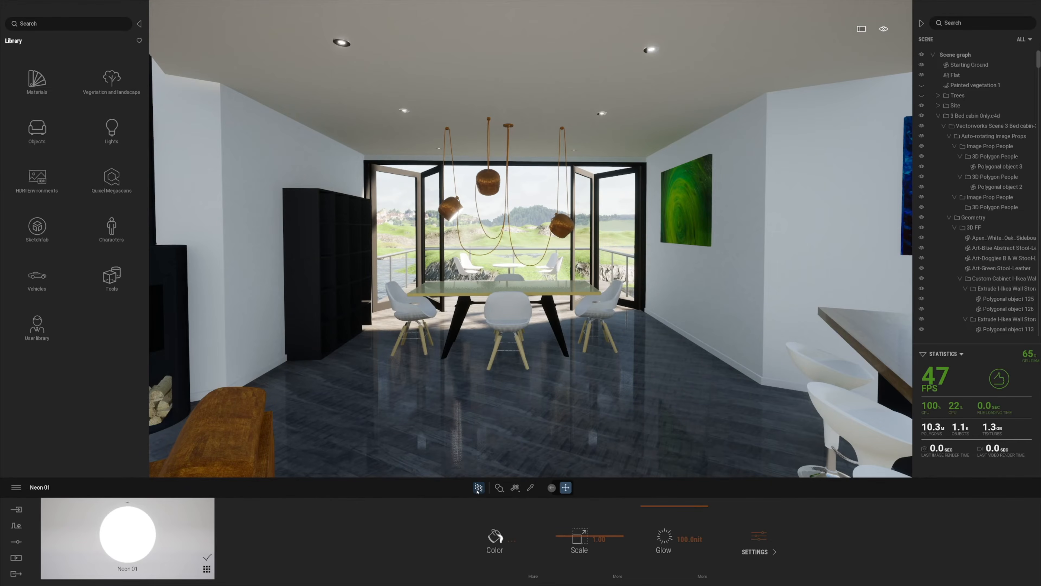
click(464, 491)
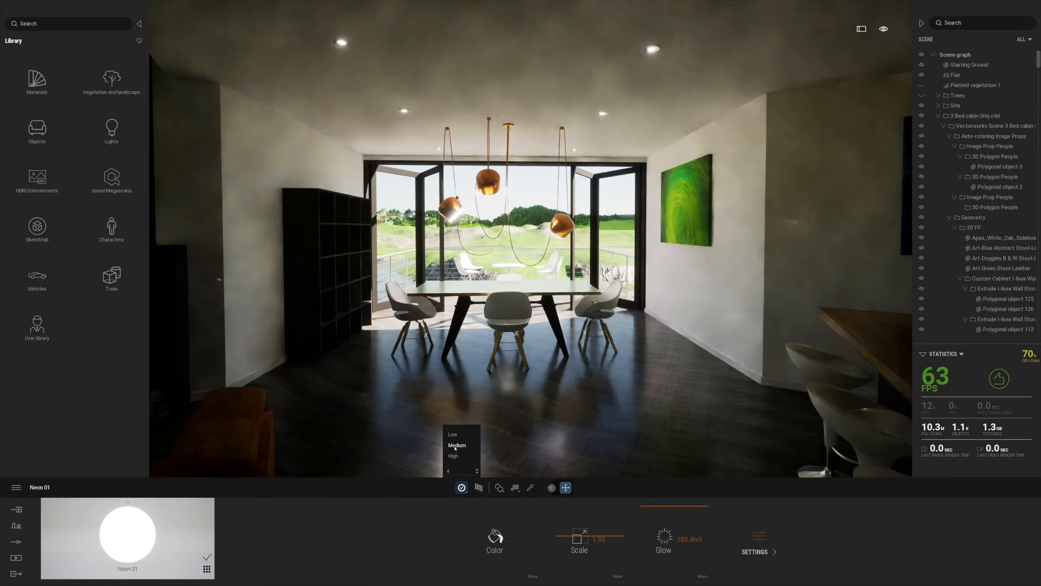
click(455, 448)
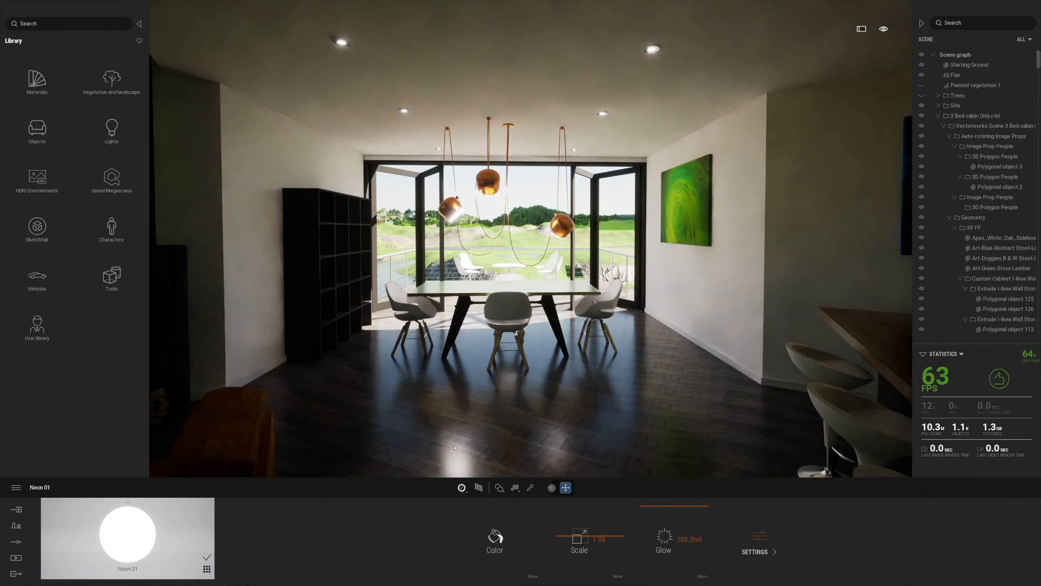
Switch path tracing off and turn toward the sideboard and fireplace
key(r)
key(s)
right_drag(464, 464, 349, 463)
Hide the Floor Floor-Decking GF slab via its eye icon
key(d)
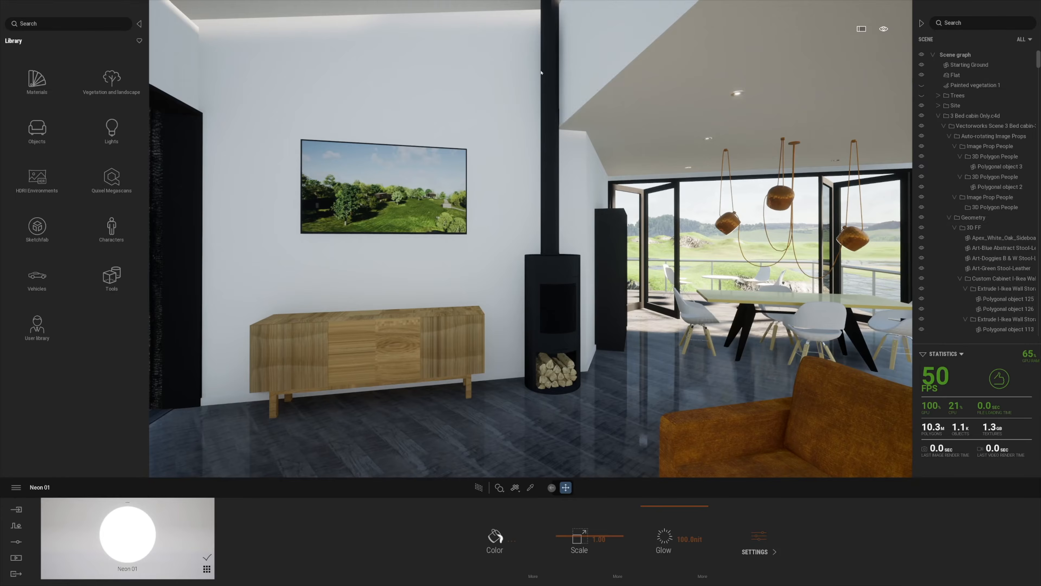
click(592, 51)
click(922, 198)
click(921, 198)
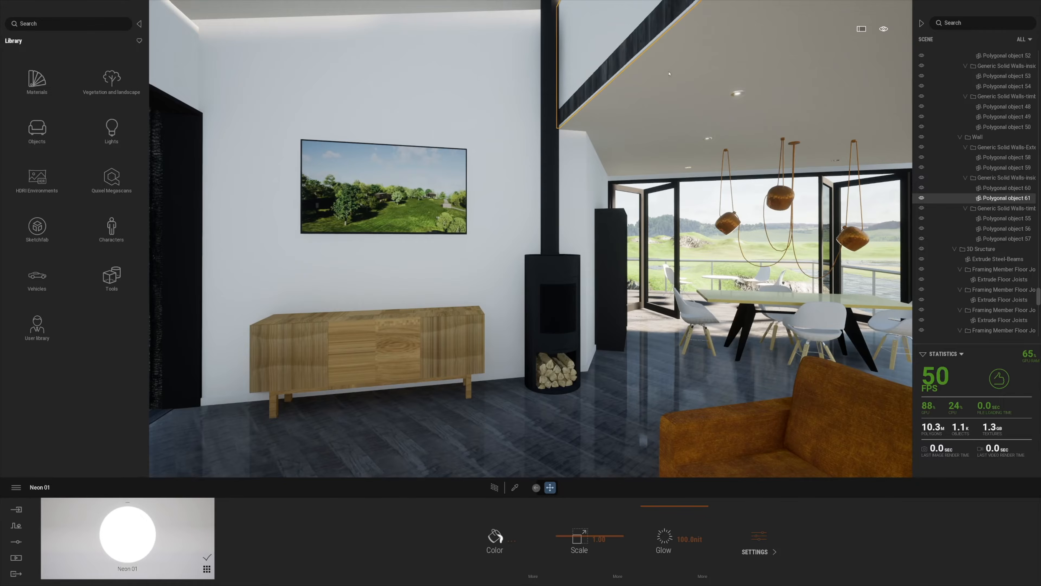
key(w)
right_drag(616, 267, 672, 266)
key(s)
click(922, 198)
click(922, 199)
click(663, 121)
click(922, 198)
click(922, 199)
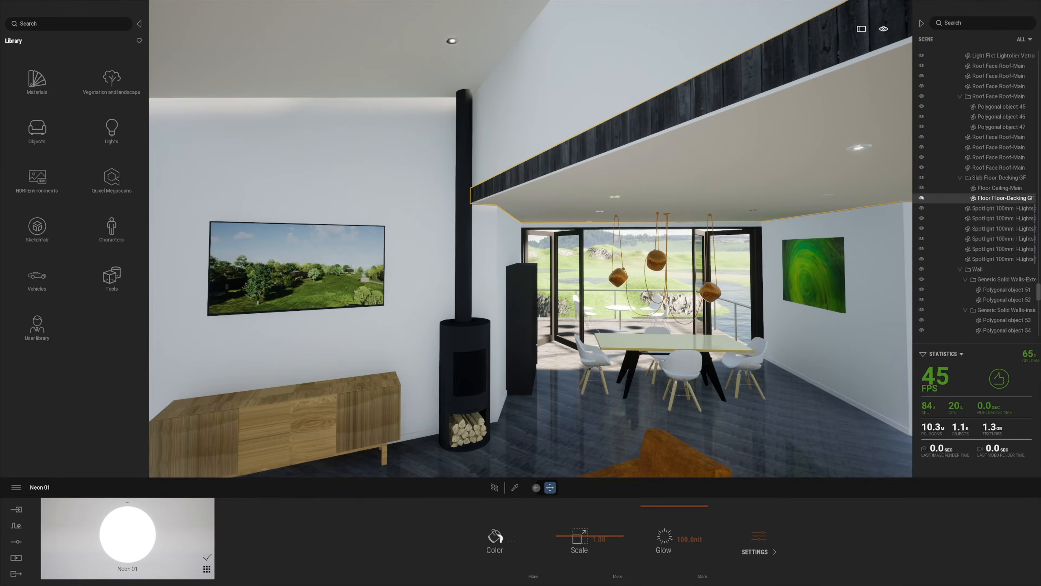
click(922, 198)
Browse to Library > Objects > Home > Living room > Electronics
right_drag(469, 279, 447, 278)
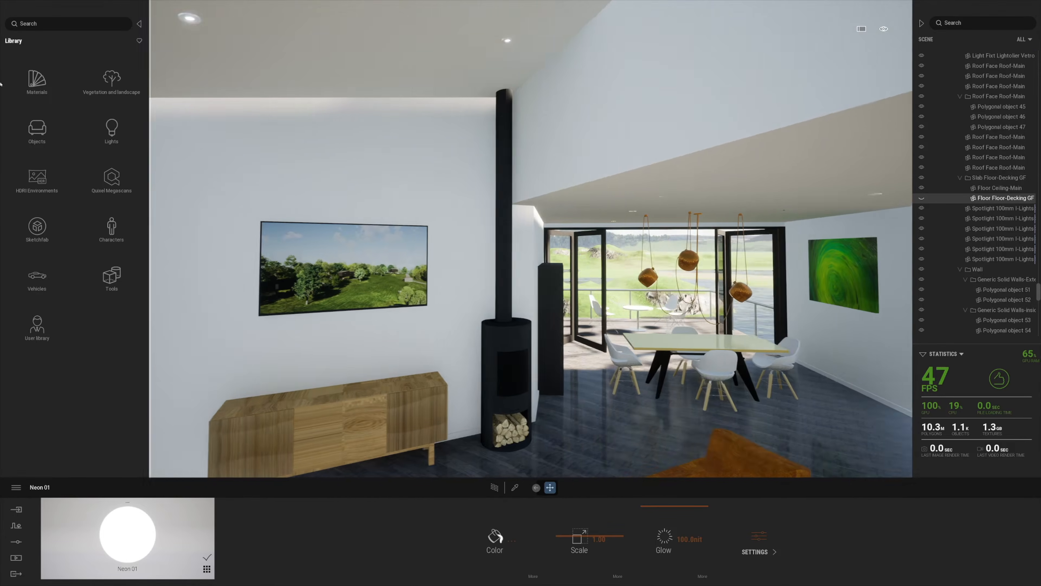
right_drag(369, 246, 323, 273)
click(41, 82)
click(14, 41)
click(37, 80)
click(42, 83)
click(109, 84)
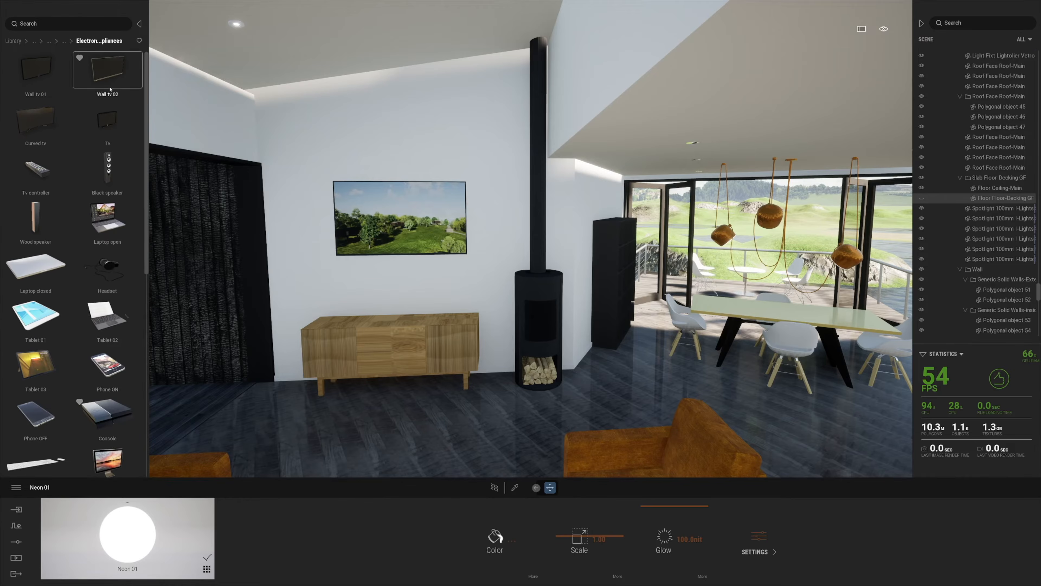
Place an open laptop, a phone and a headset on the coffee table
drag(107, 219, 486, 422)
key(f)
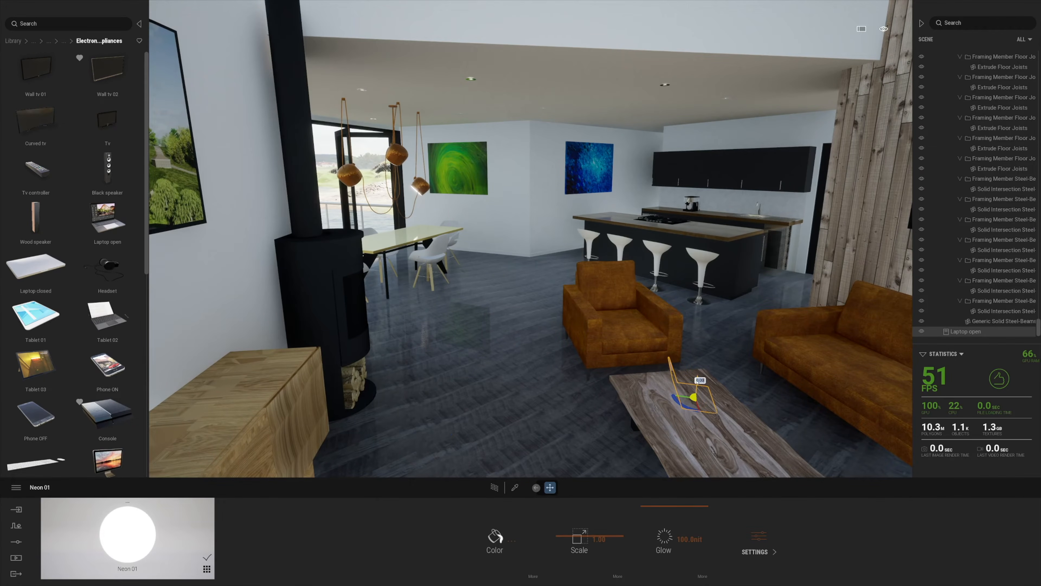
mouse_move(690, 397)
mouse_down()
mouse_move(591, 424)
mouse_move(679, 407)
mouse_up()
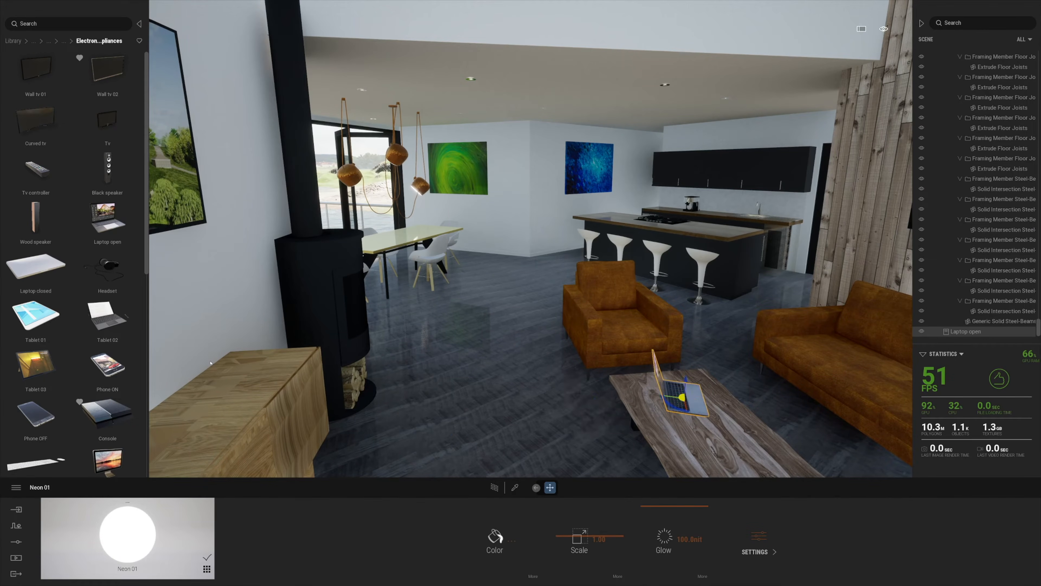
drag(738, 429, 684, 432)
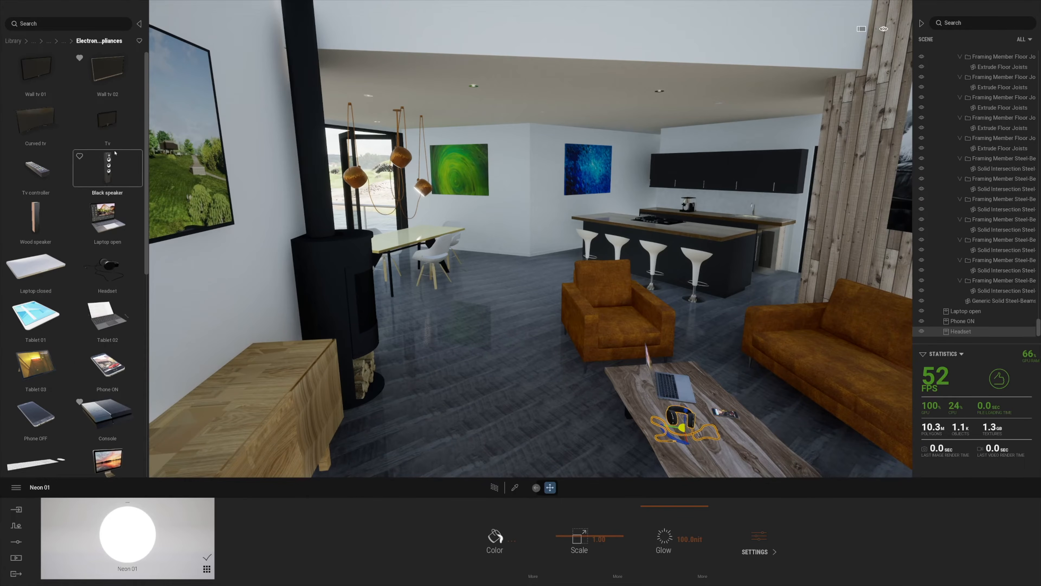
drag(44, 170, 262, 359)
right_drag(263, 360, 178, 382)
scroll(105, 382, down, 3)
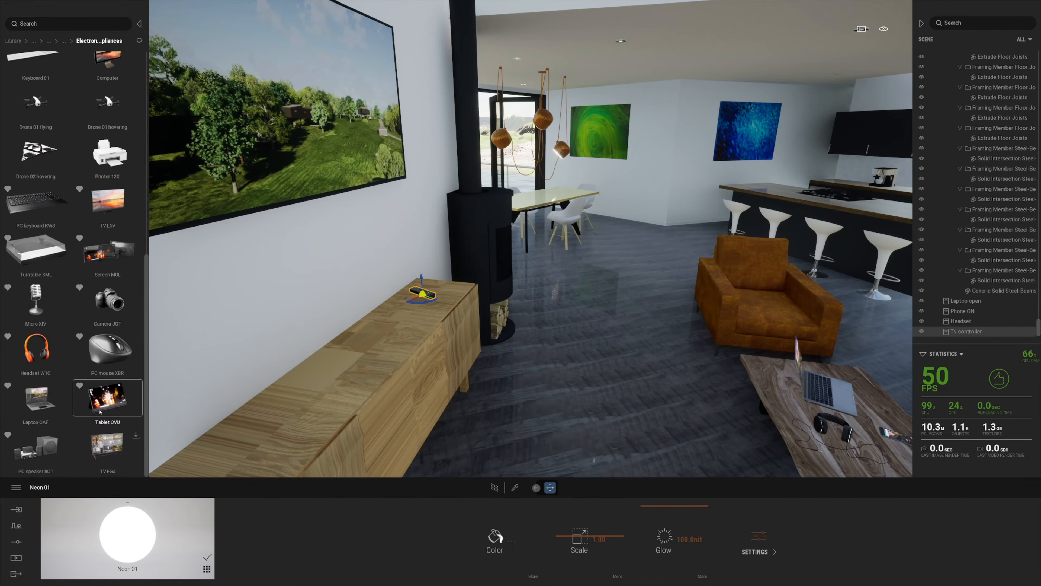
Place the PC speaker 801 set on the sideboard, pushed toward the wall
drag(42, 448, 347, 361)
shift+middle_drag(347, 360, 304, 355)
key(s)
right_drag(574, 312, 402, 279)
key(d)
scroll(107, 116, up, 2)
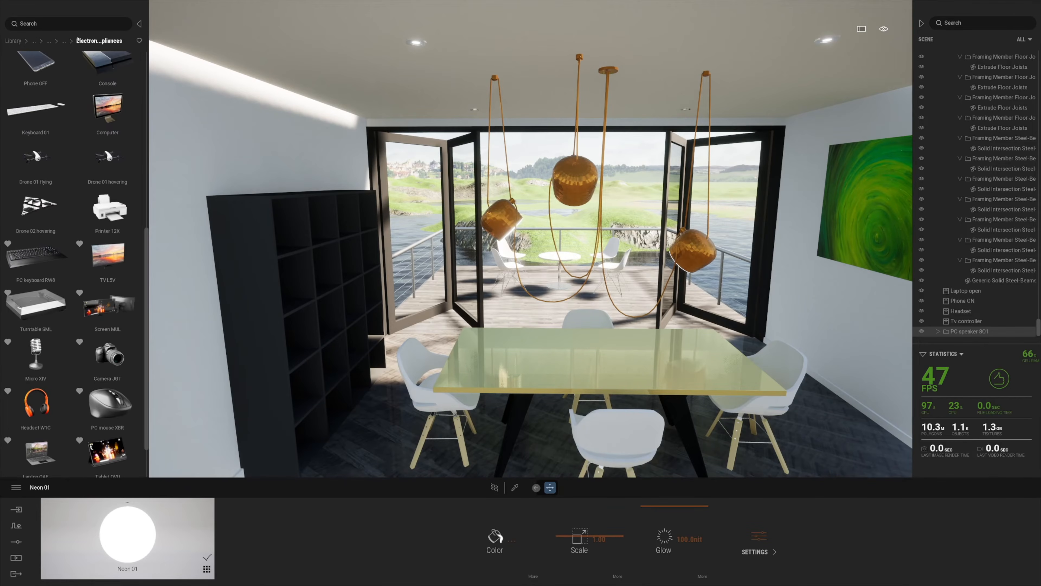
Put a Spath on the dining table and a Dracaena beside the bookcase
drag(148, 58, 221, 56)
click(97, 42)
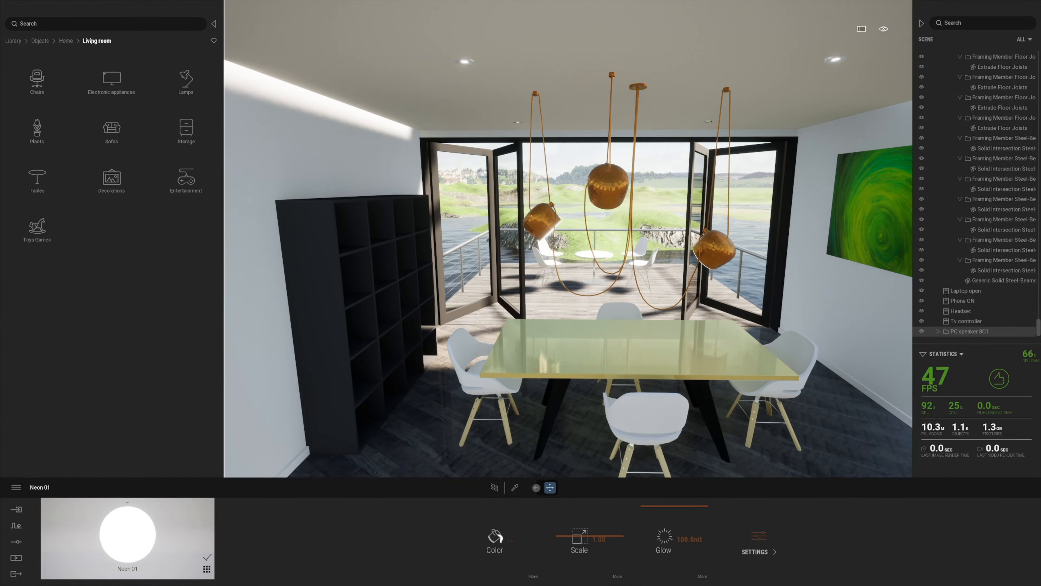
click(38, 131)
drag(40, 283, 537, 340)
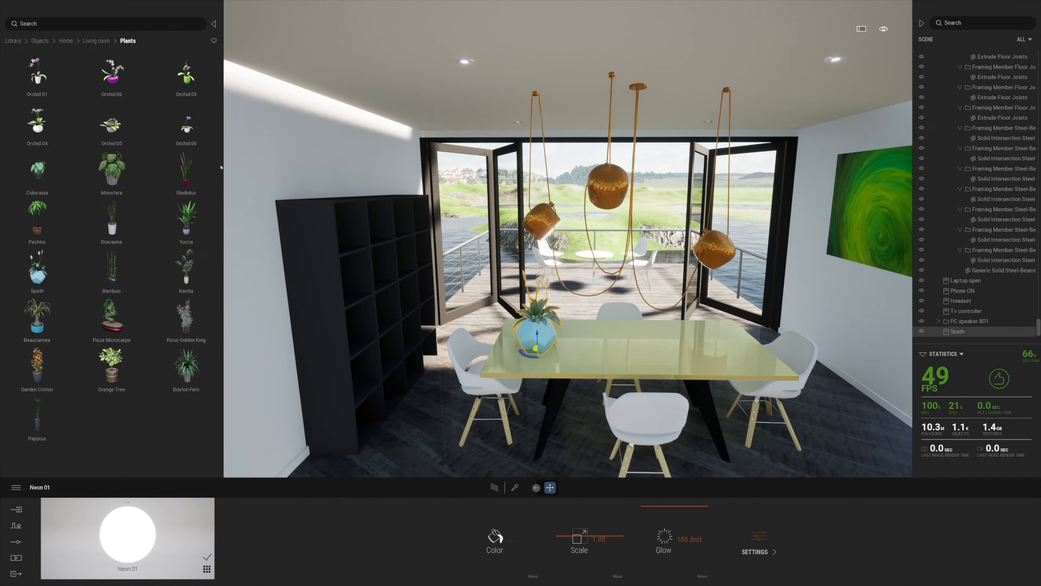
drag(110, 223, 438, 404)
Browse the library to Home > Kitchen > Accessories
click(66, 40)
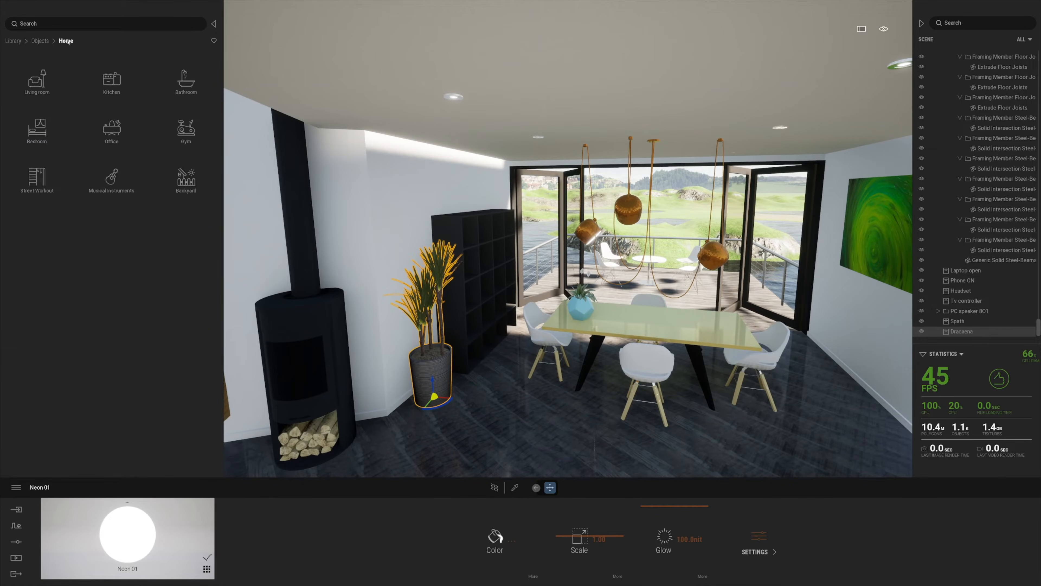
click(36, 78)
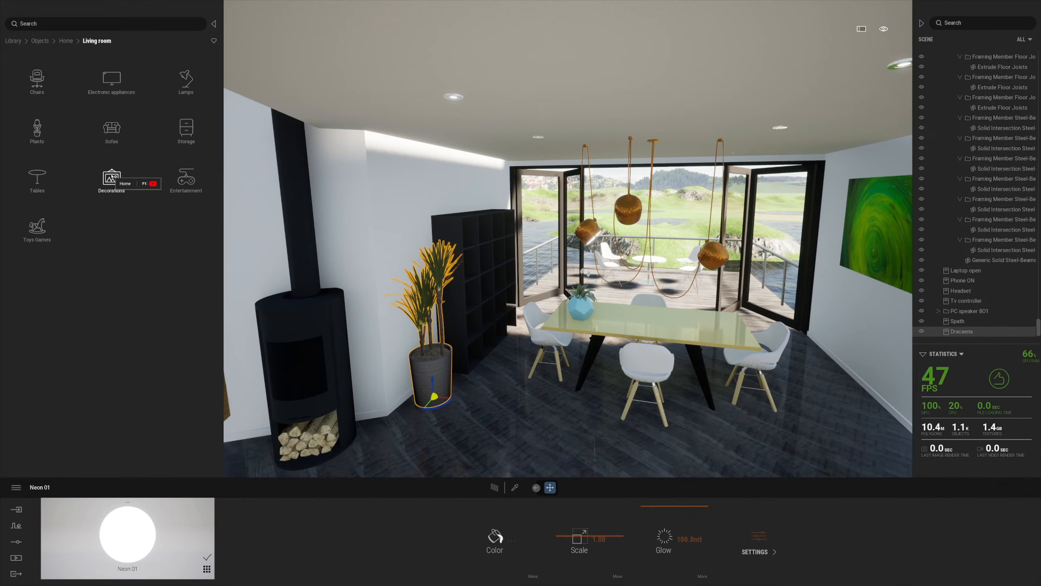
click(66, 41)
click(92, 84)
click(47, 78)
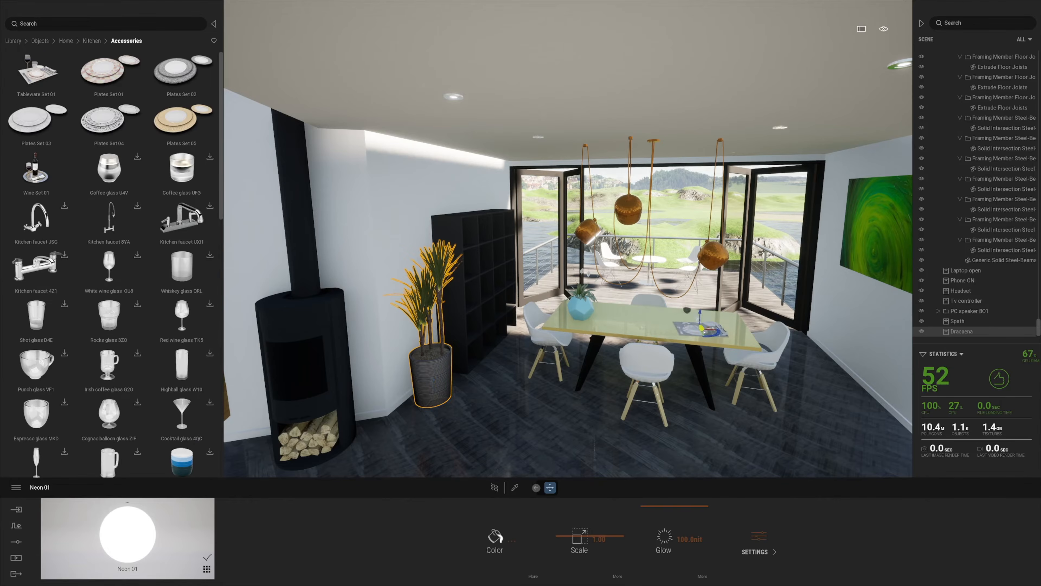
Place Tableware Set 01 on the dining table and copy it to the left end
drag(720, 332, 719, 332)
key(w)
right_drag(719, 332, 676, 332)
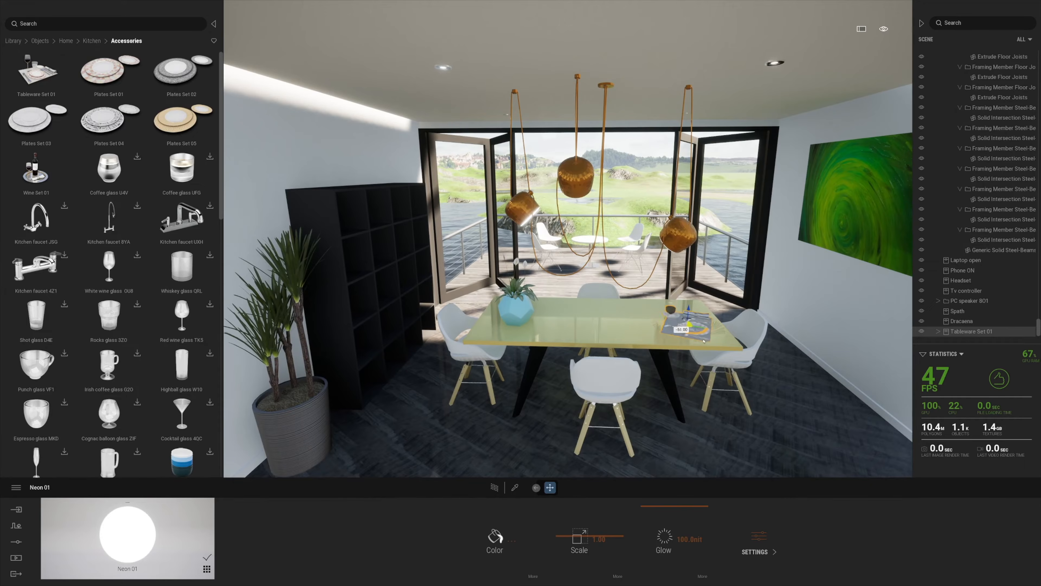
mouse_move(693, 331)
shift+middle_down()
mouse_move(713, 331)
mouse_move(694, 332)
shift+middle_up()
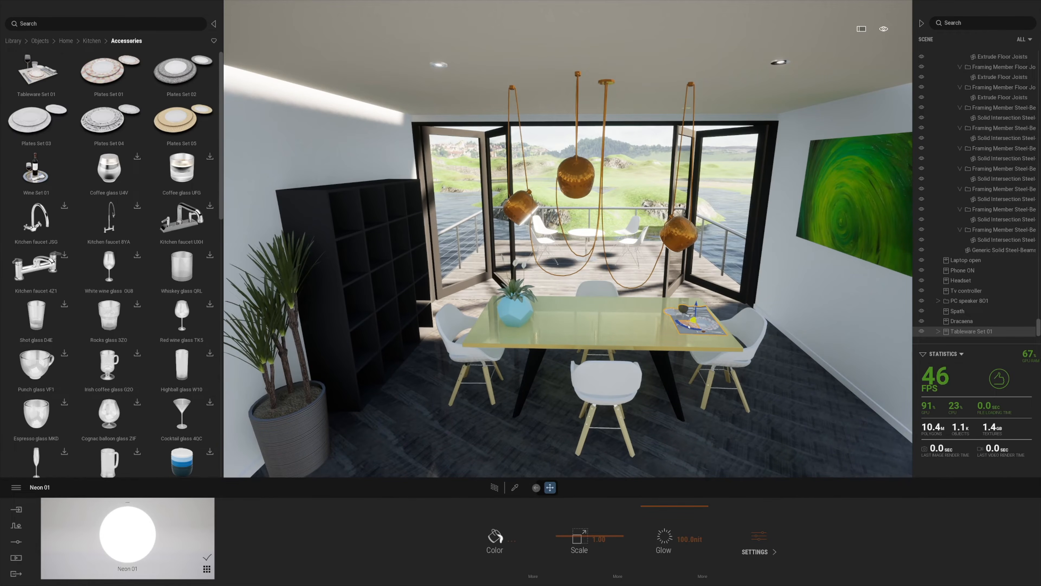
alt+drag(691, 327, 568, 330)
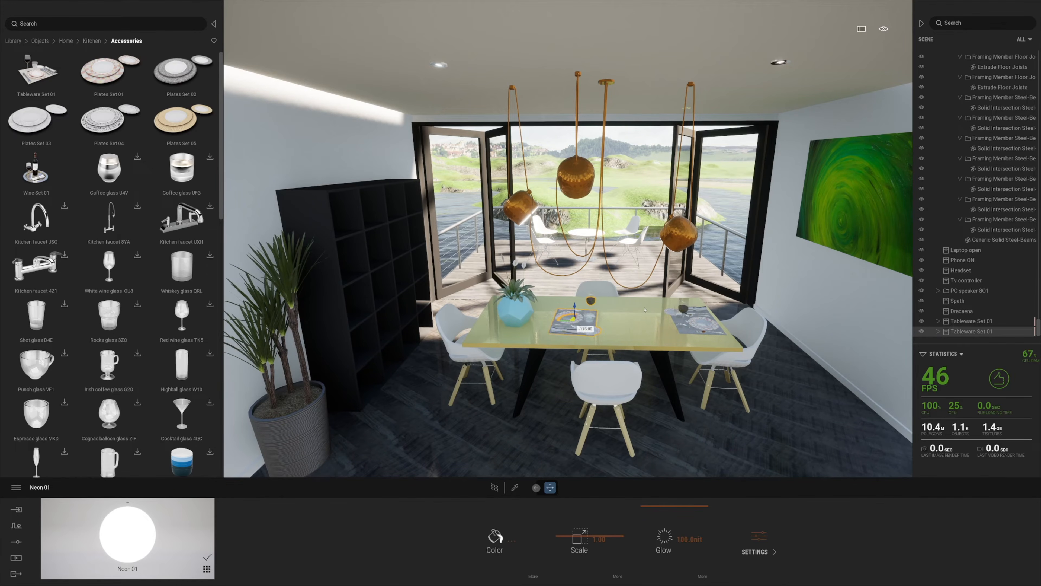
drag(542, 326, 509, 327)
Collapse the cabin in the scene graph and move the Spath to the table's centre
click(561, 313)
key(d)
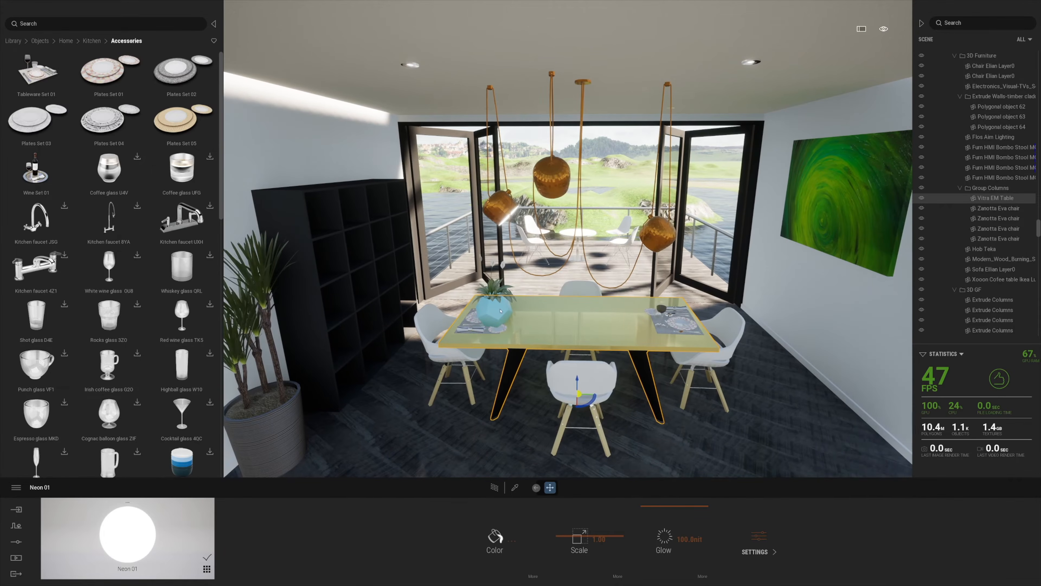
scroll(945, 93, up, 3)
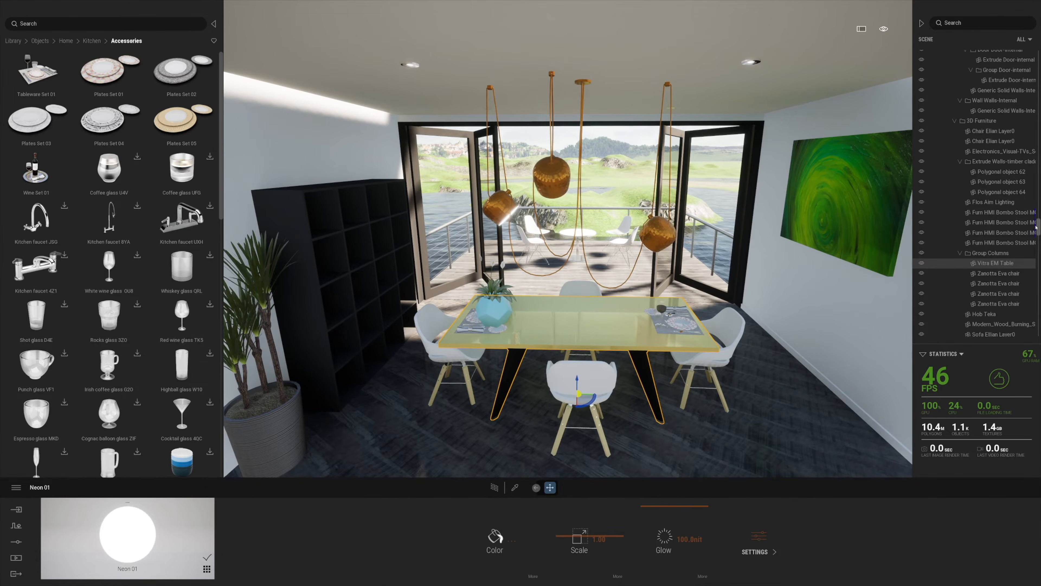
drag(1037, 227, 1034, 53)
click(938, 116)
click(961, 187)
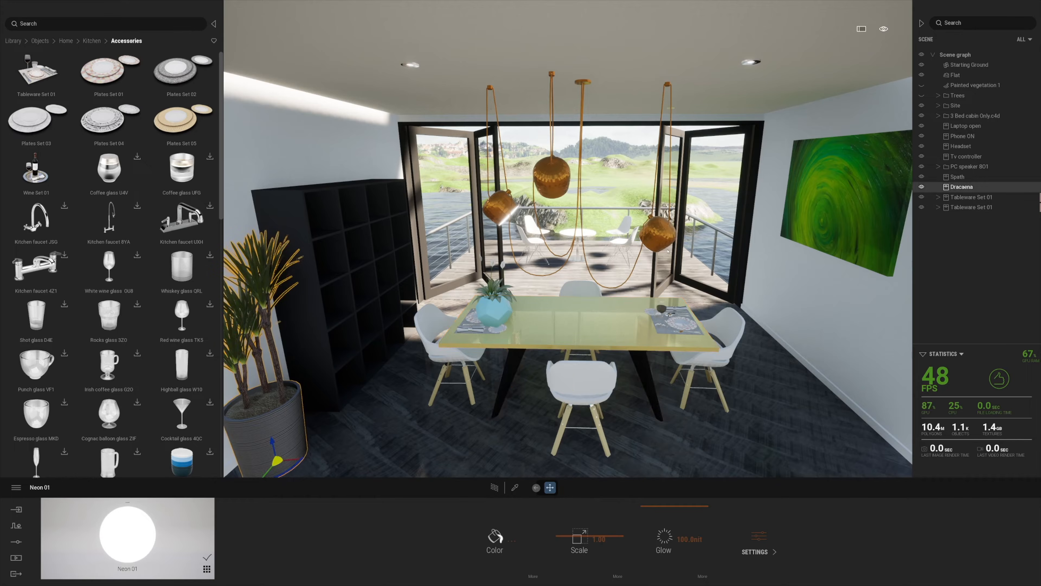
click(958, 177)
drag(496, 322, 579, 320)
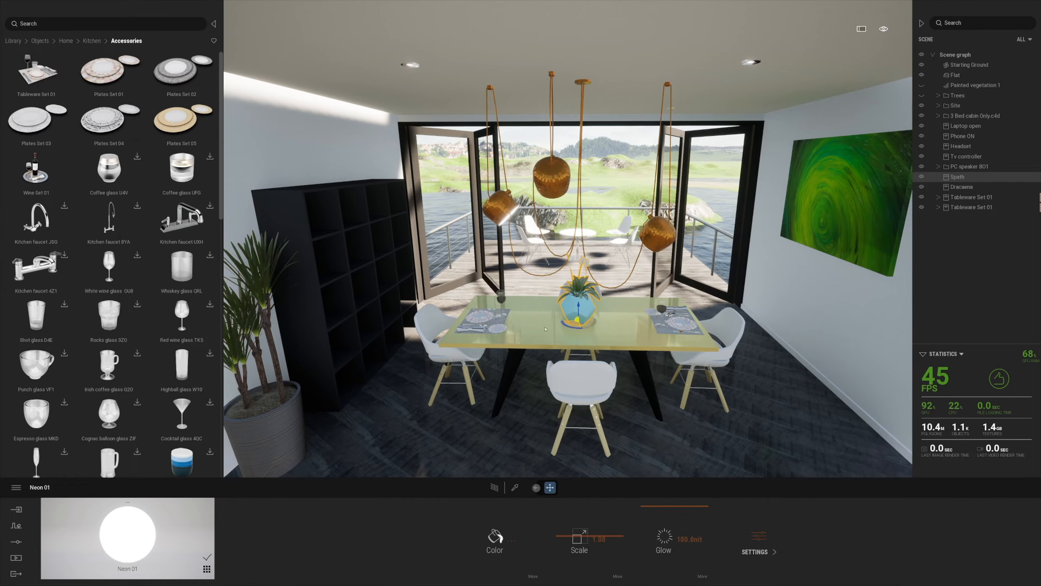
click(490, 319)
right_drag(494, 321, 730, 320)
Place Wine Set 01 on the island and a rotated Knife block 7J6 on the counter
drag(36, 168, 597, 346)
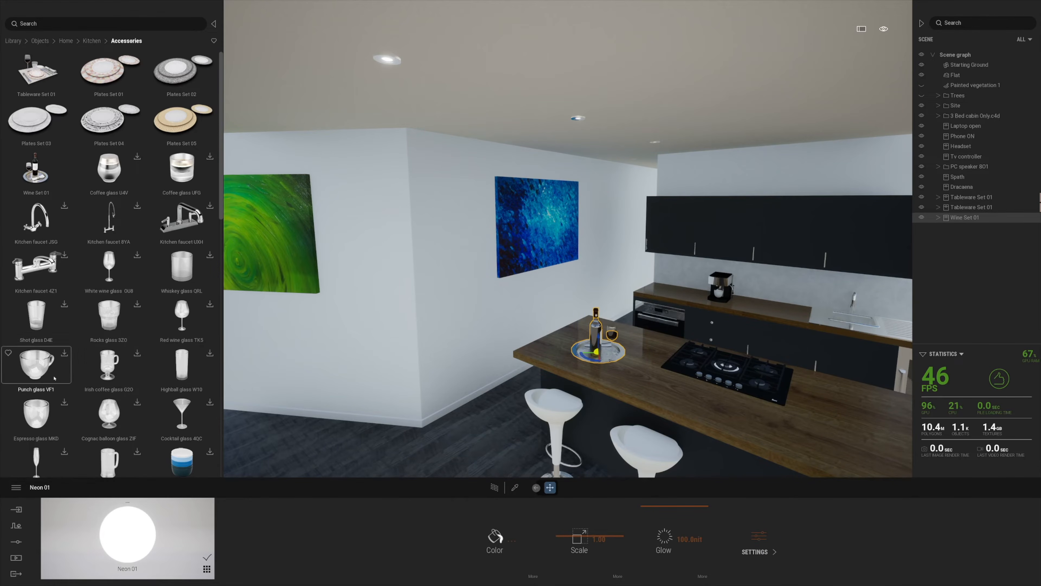
scroll(54, 378, down, 1)
scroll(158, 349, down, 6)
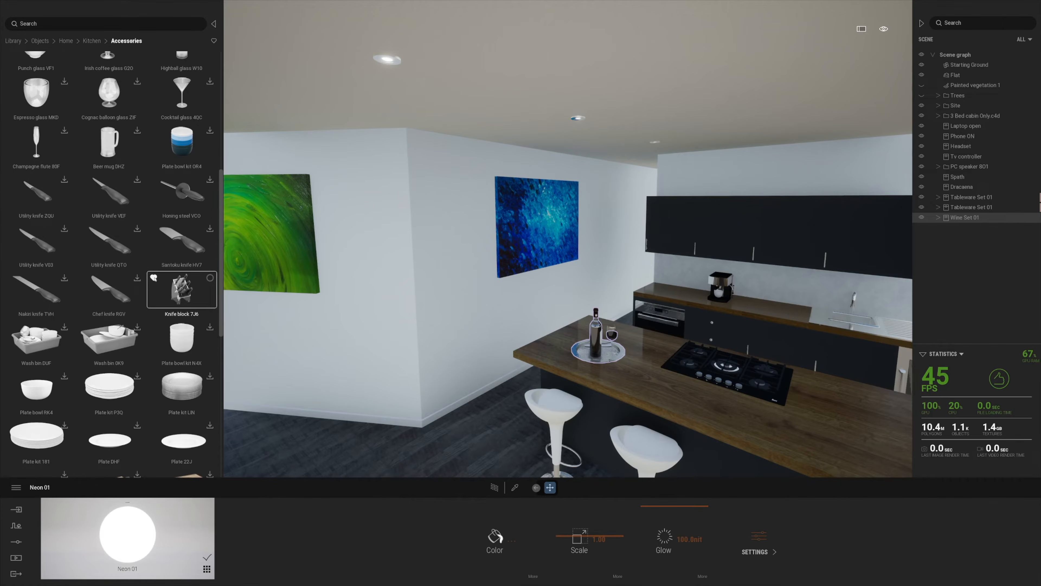
scroll(75, 333, down, 1)
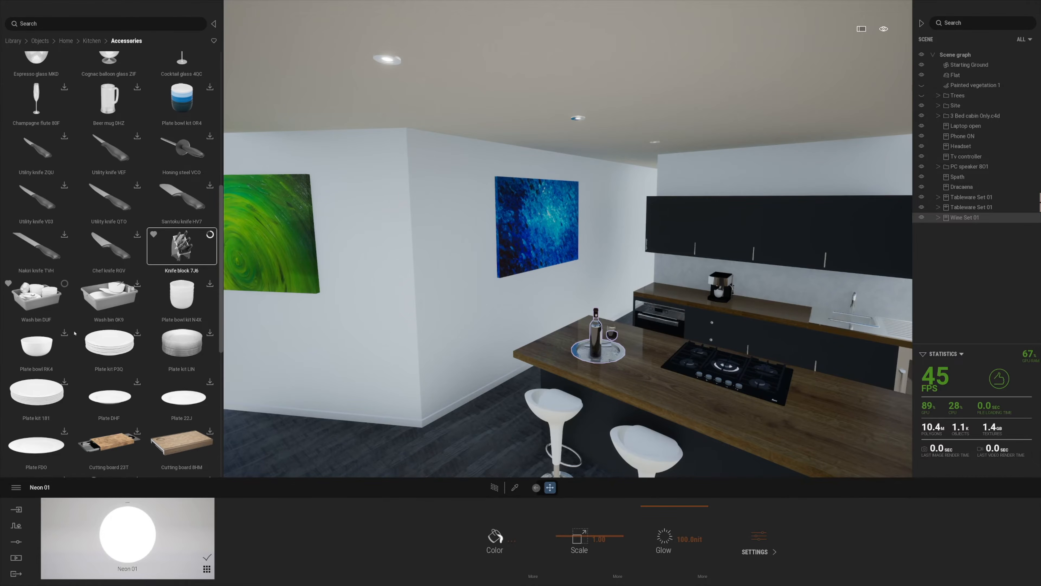
drag(177, 258, 838, 406)
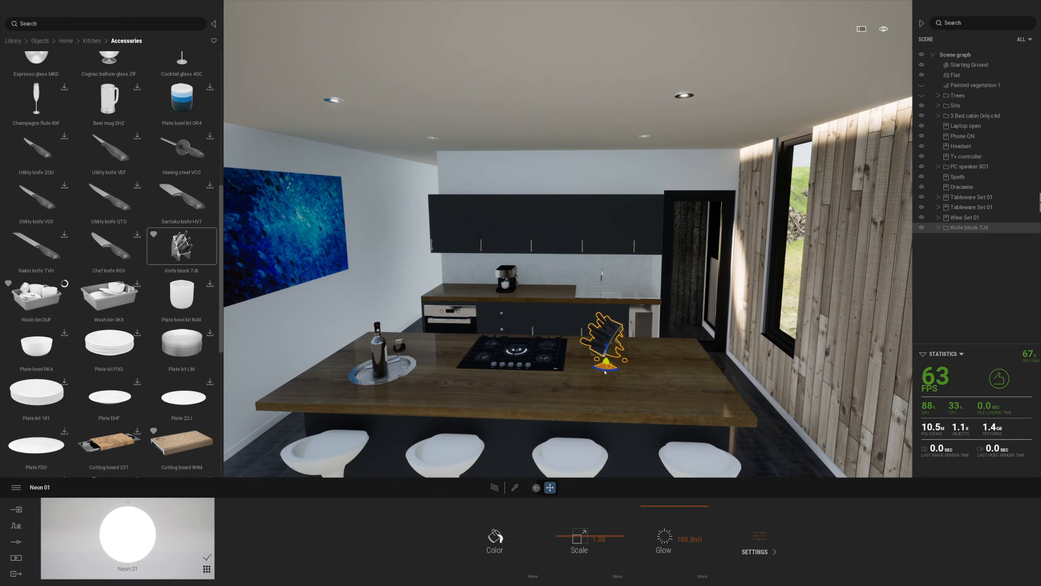
drag(549, 356, 498, 327)
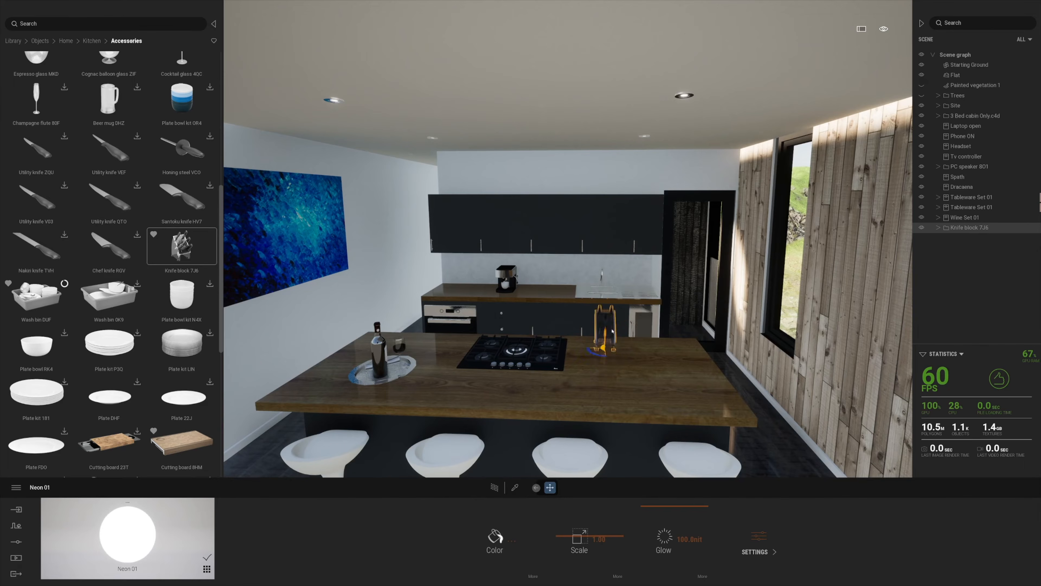
Swing the view back and lower the camera, retreating toward the living room
right_drag(548, 378, 703, 393)
key(s)
key(q)
key(s)
Create Image 1 from the current view and set its output size to 4K UHD
click(16, 558)
click(326, 546)
click(75, 535)
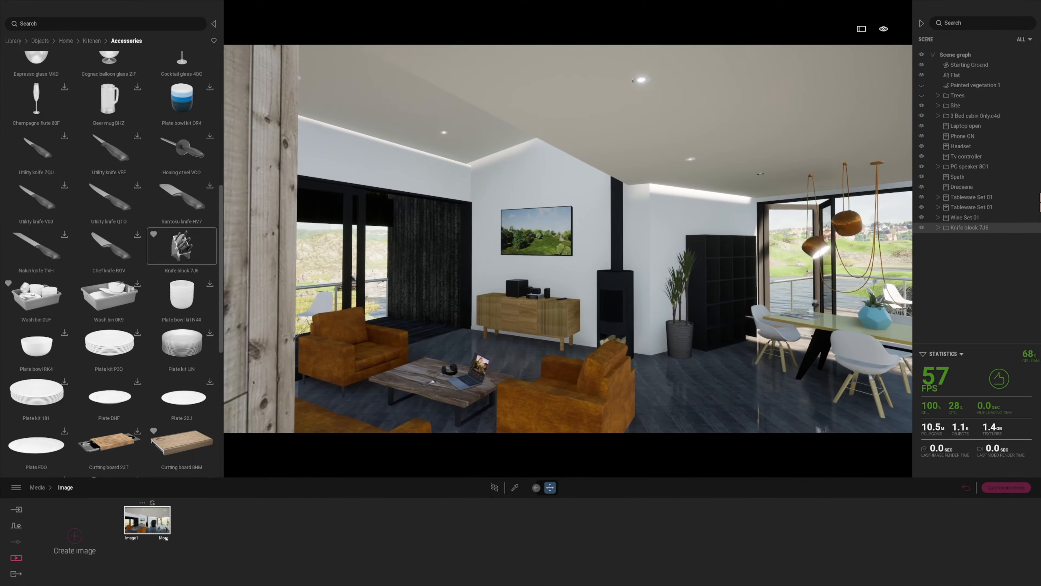
click(148, 519)
click(313, 542)
click(408, 538)
click(407, 480)
click(94, 486)
click(65, 487)
Save the view from behind the kitchen counter as Image 2
key(s)
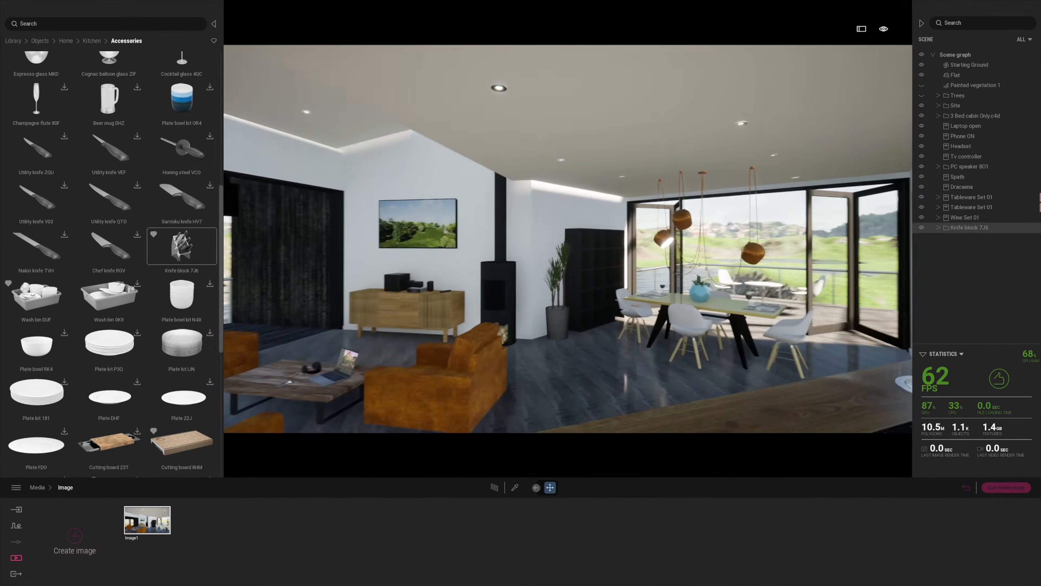
right_drag(568, 262, 579, 259)
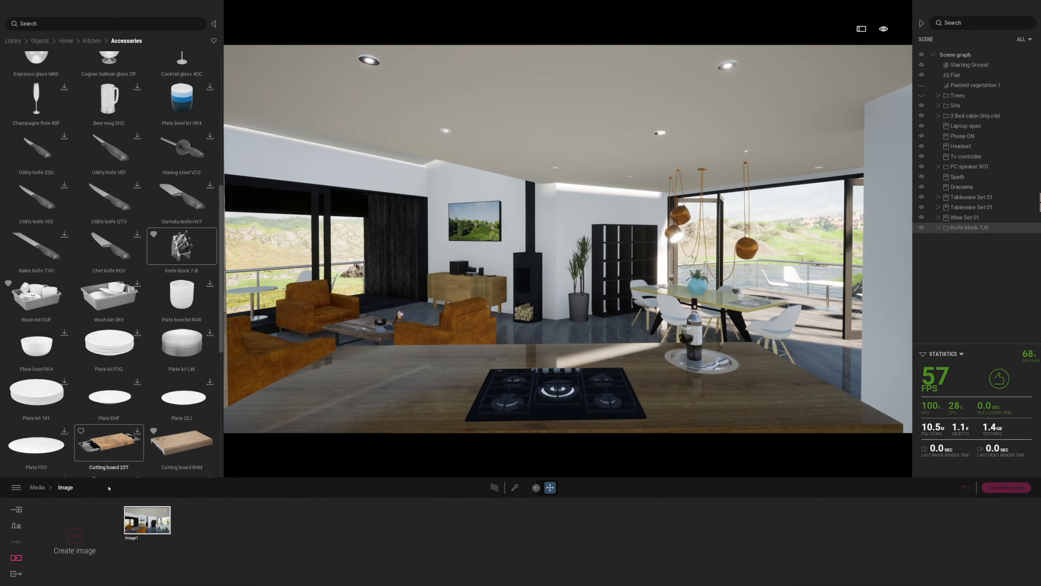
click(75, 535)
Back out onto the terrace and save the view into the cabin as Image 3
click(151, 524)
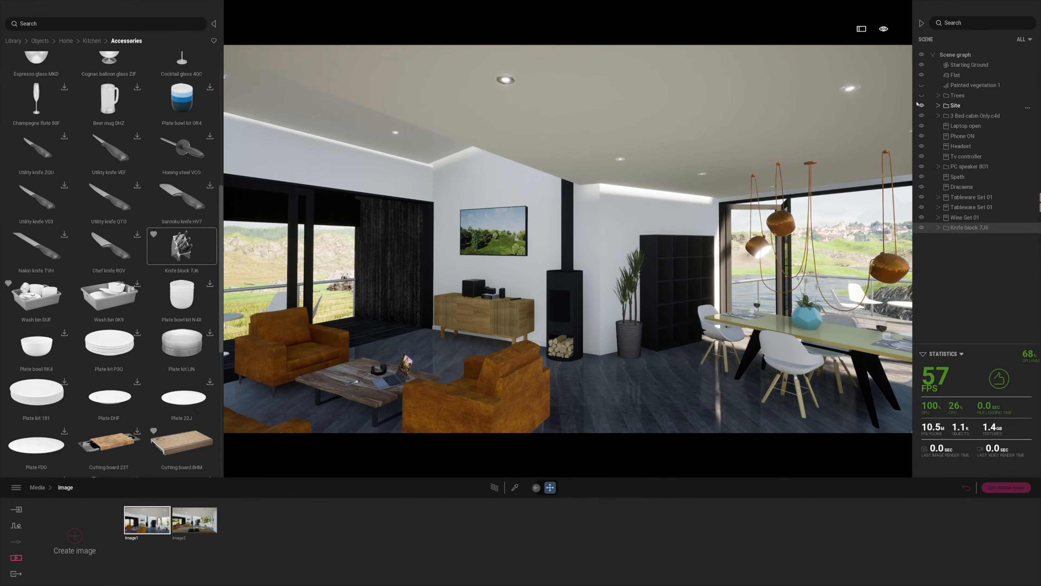
click(203, 520)
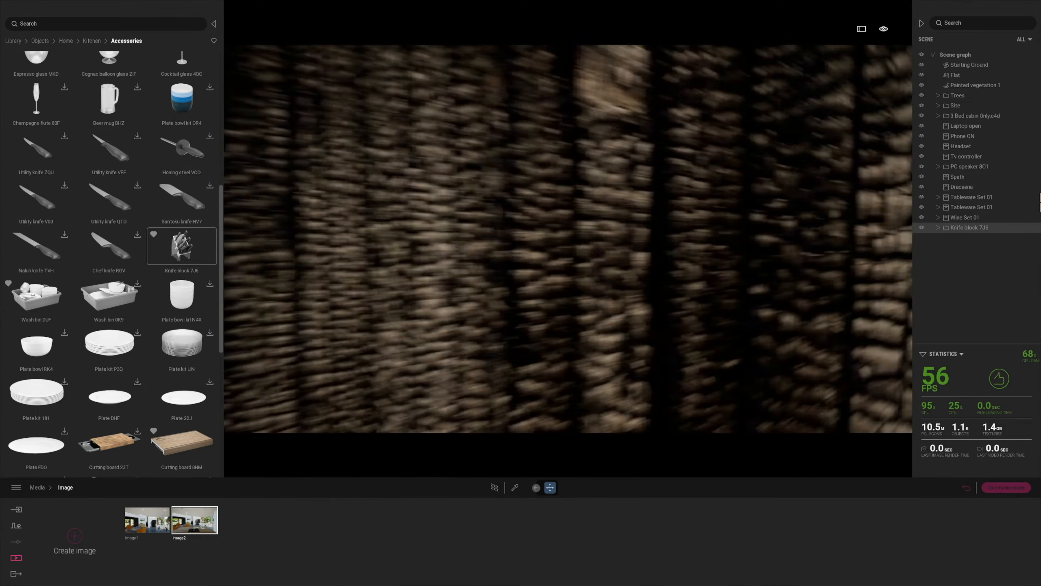
key(s)
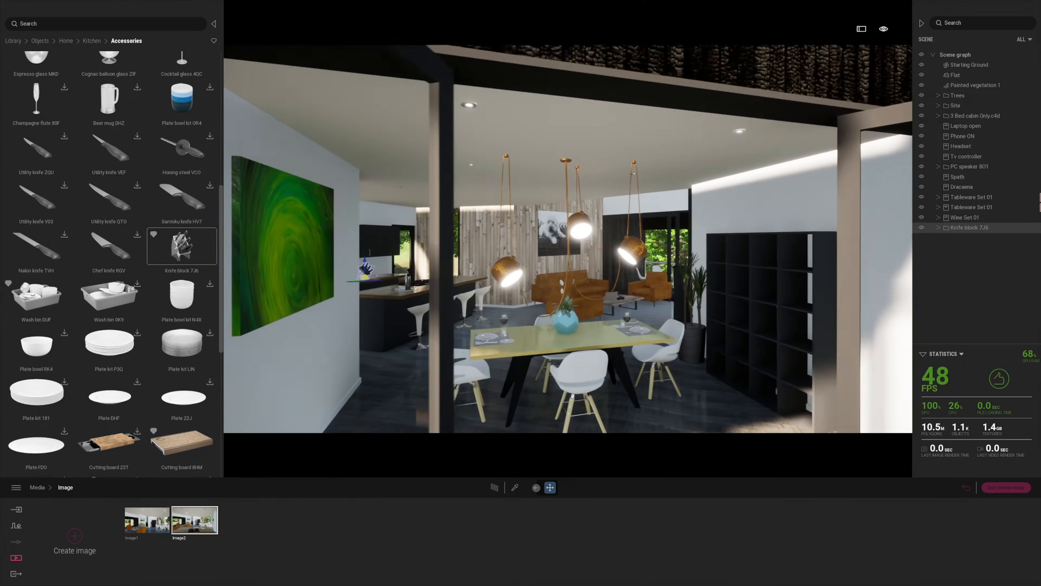
key(d)
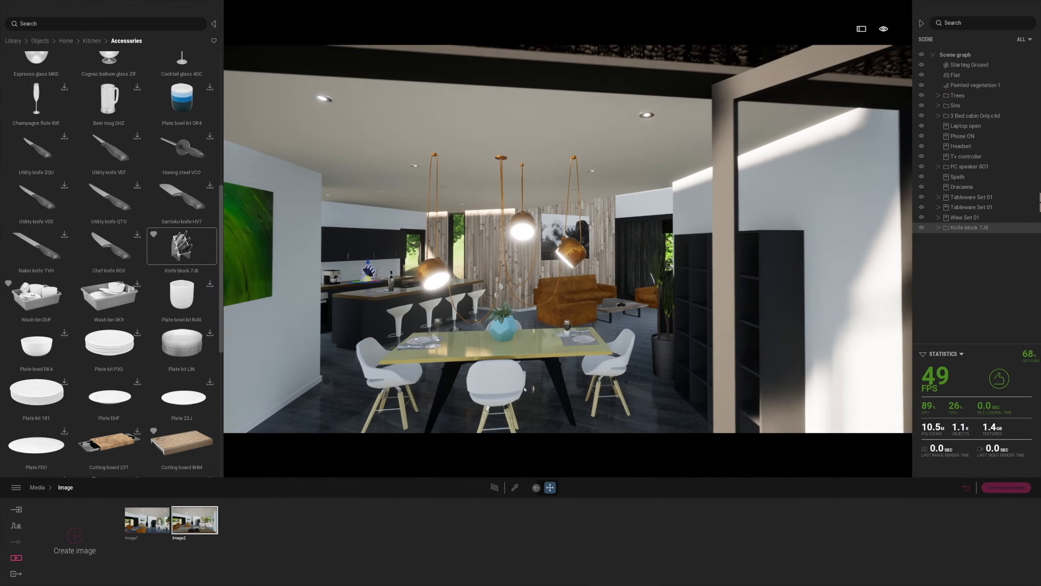
key(s)
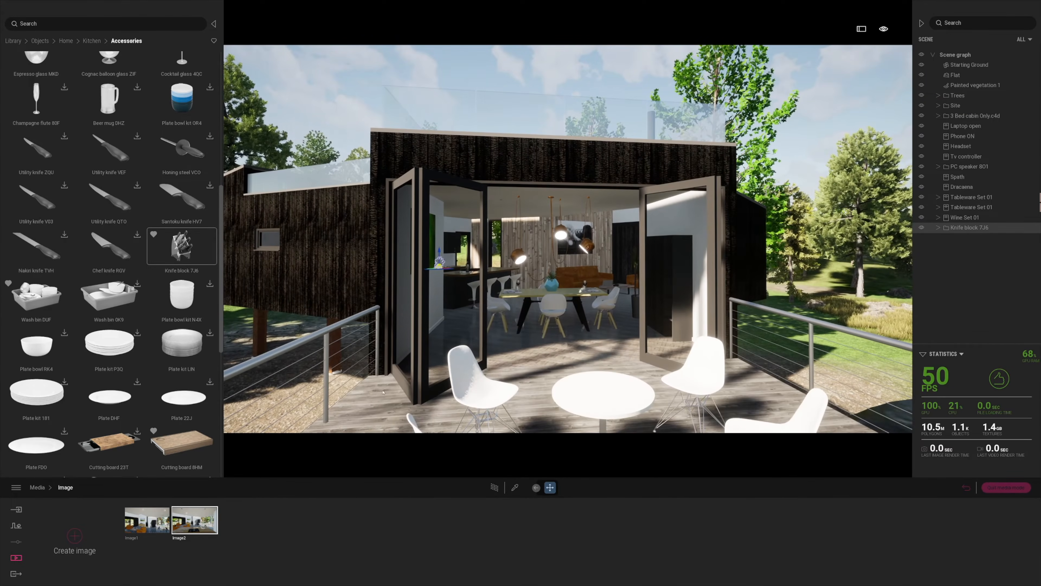
click(76, 541)
Nudge the view right and return to the materials library
key(d)
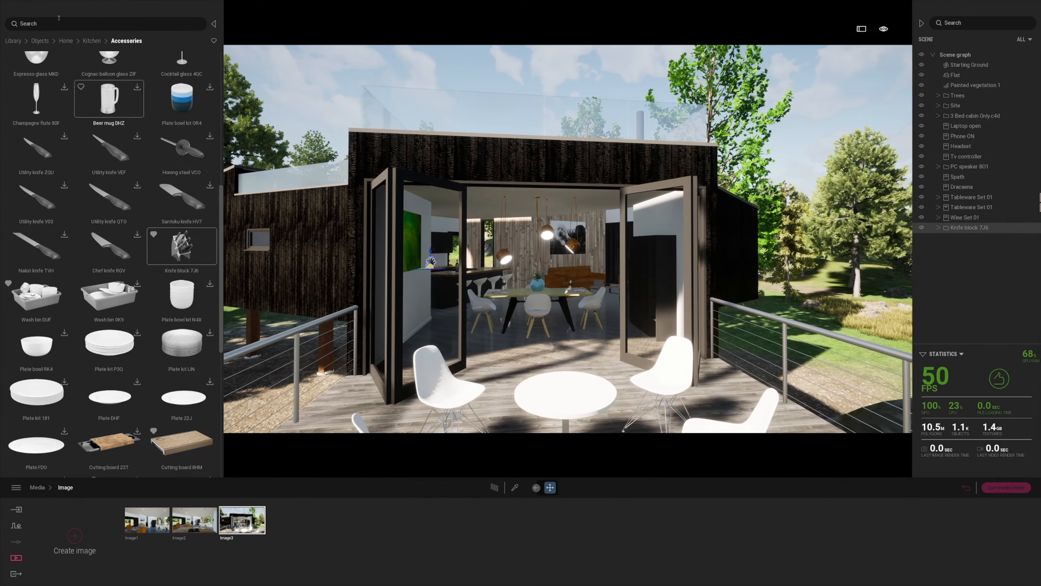
click(14, 41)
click(37, 78)
Apply Clear glass to the railing and lower its opacity to 8%
click(37, 78)
drag(41, 72, 339, 175)
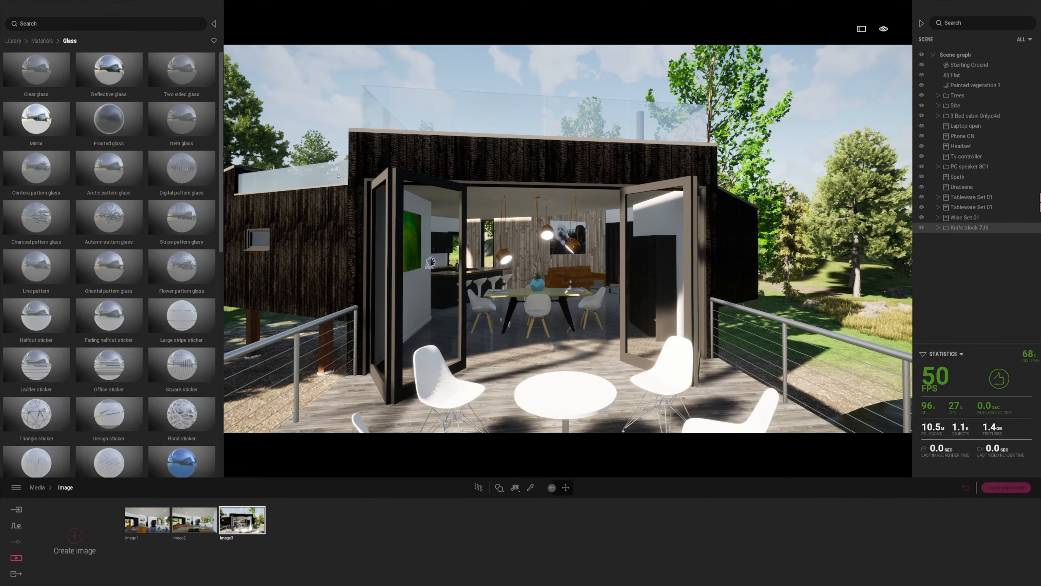
drag(581, 561, 564, 561)
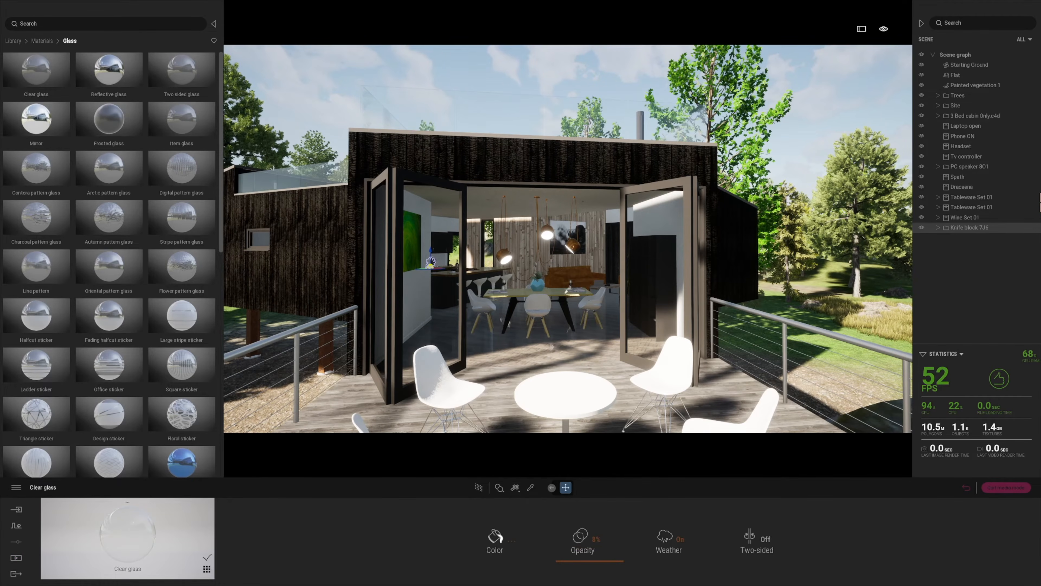
scroll(493, 406, down, 5)
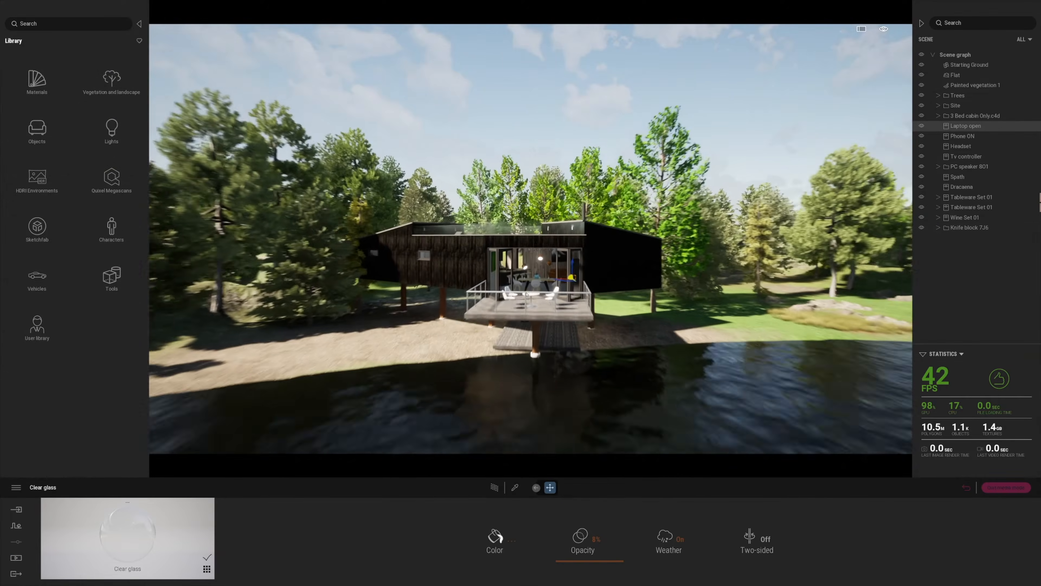
Move the interior props from Laptop down into a new Interiors 1 container, hidden and collapsed
key(s)
right_drag(526, 294, 554, 336)
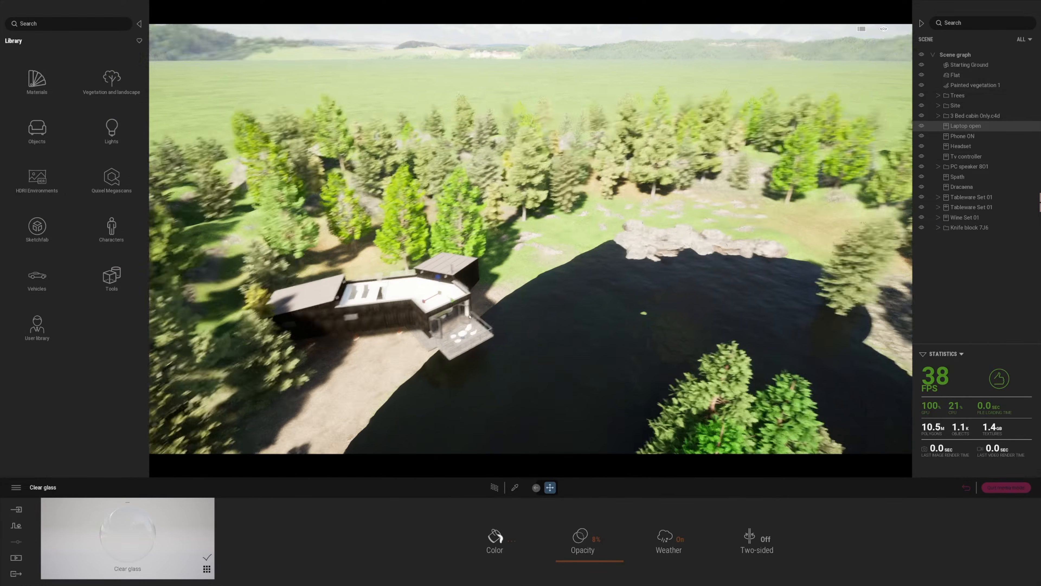
shift+click(965, 228)
right_click(929, 129)
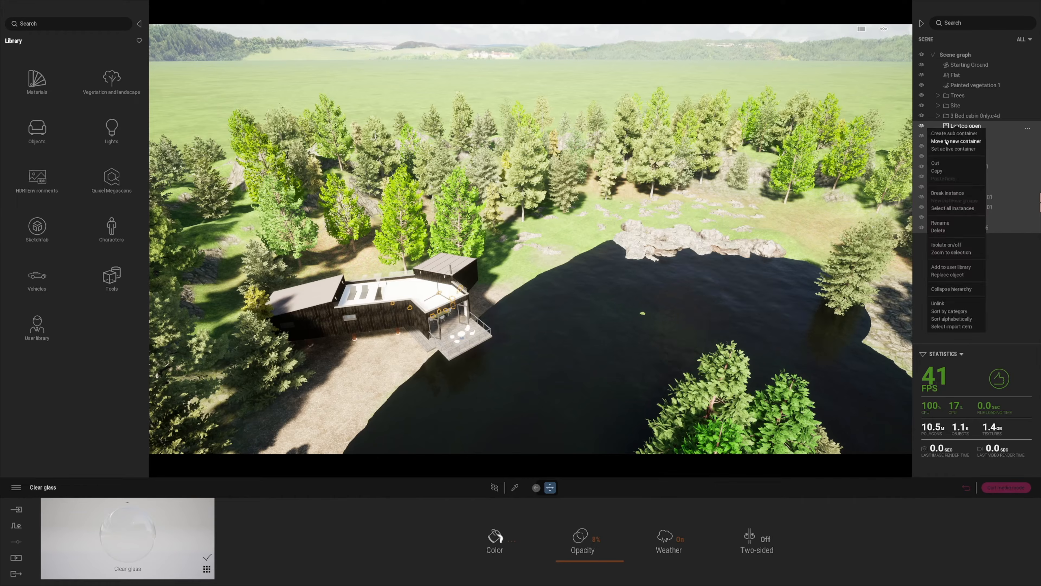
click(947, 141)
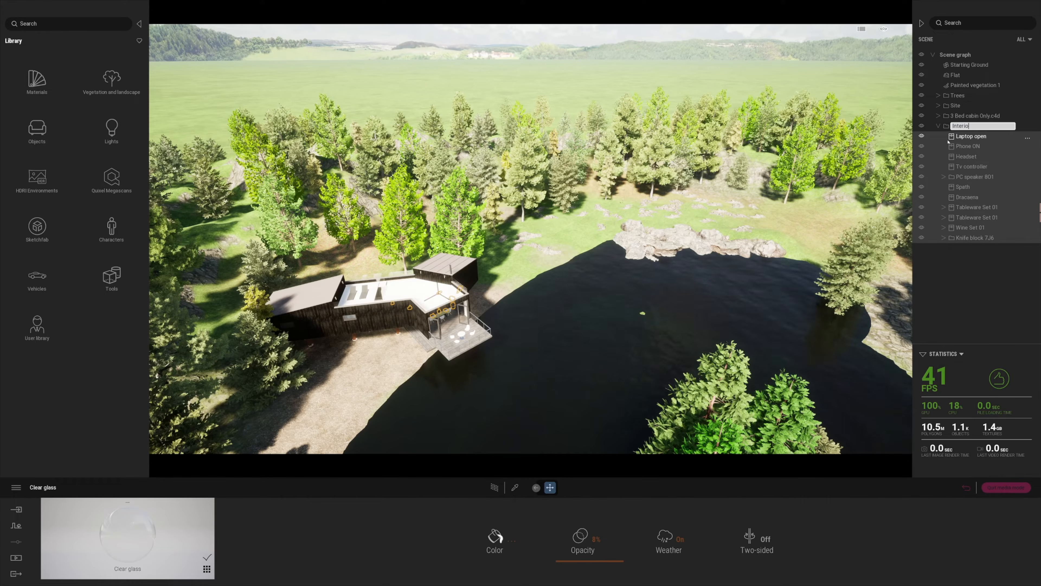
click(922, 126)
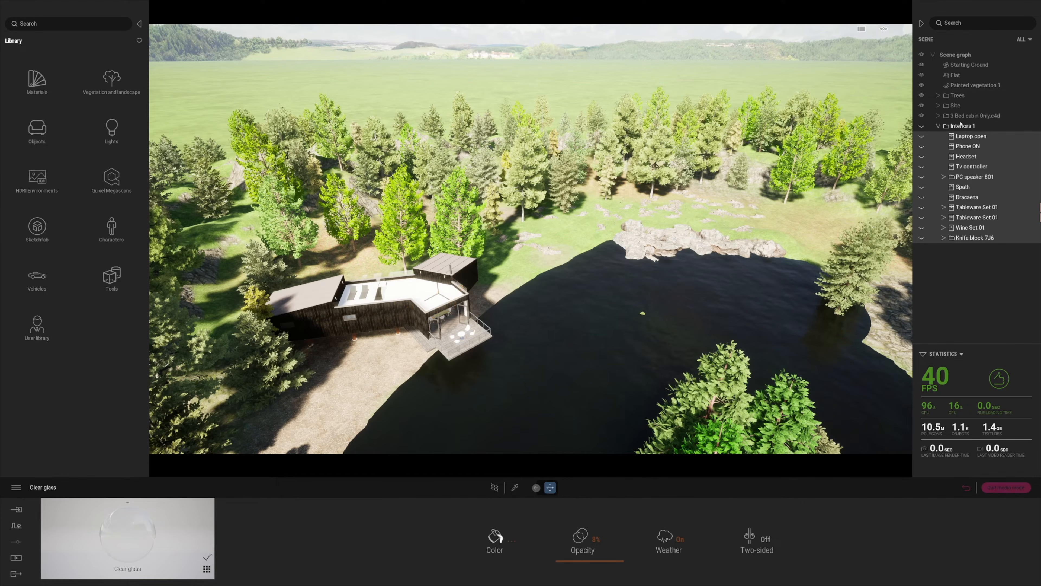
click(938, 126)
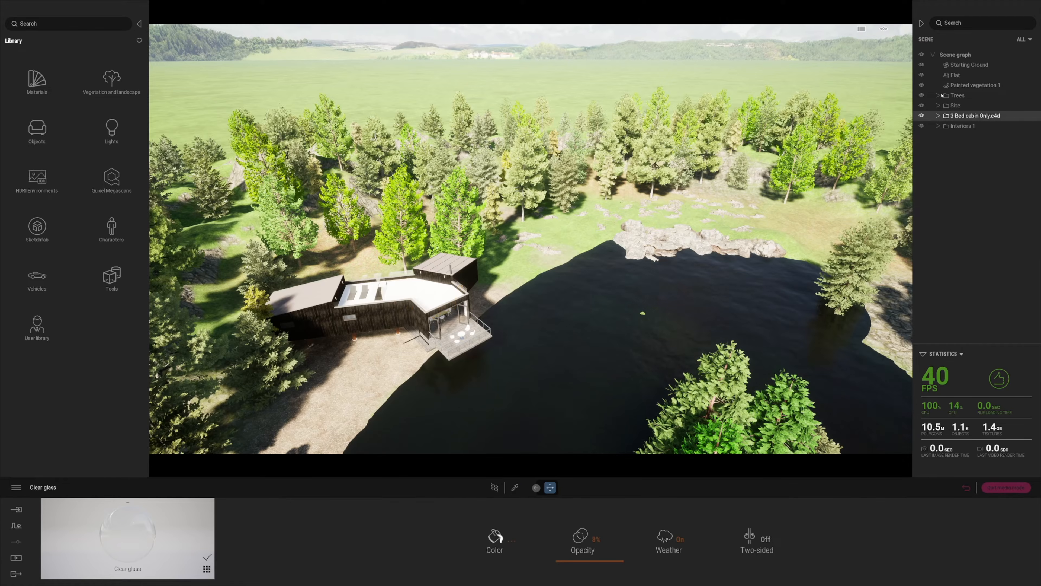
Add a rotated, slightly raised instance of the cabin next to the rocks
click(536, 487)
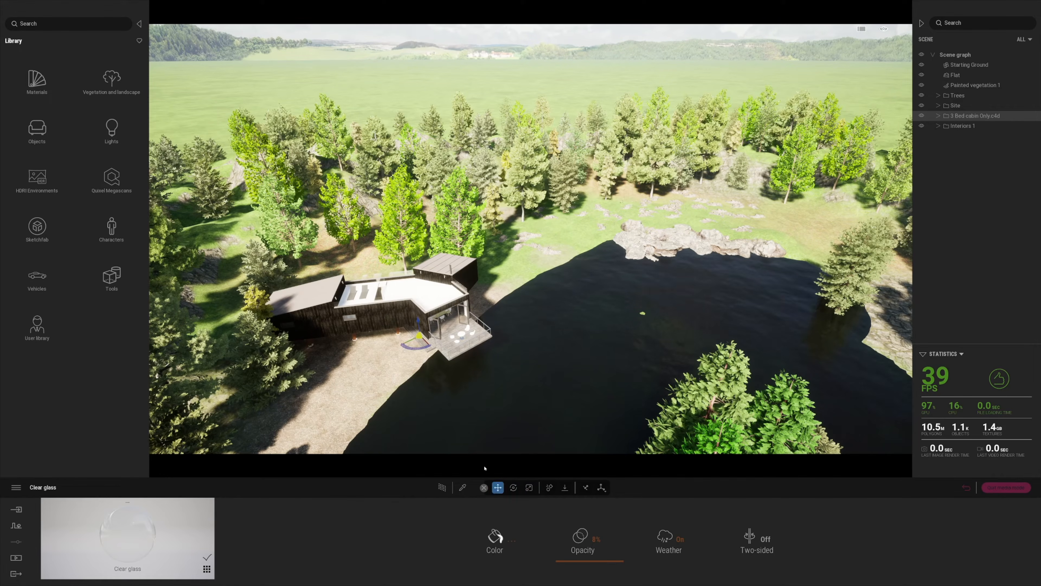
alt+drag(418, 342, 710, 233)
click(505, 327)
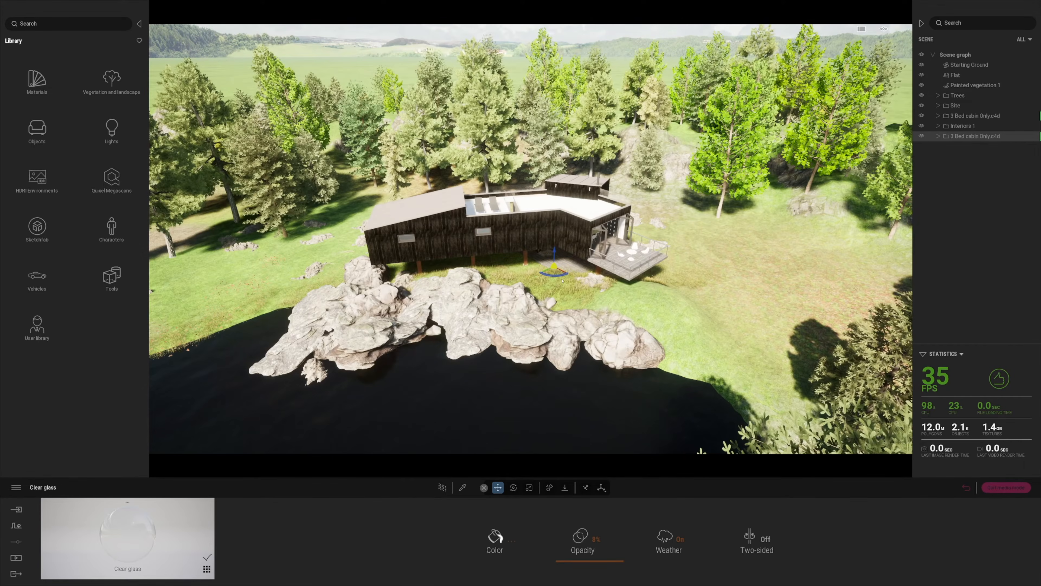
drag(556, 280, 468, 255)
right_drag(470, 263, 495, 370)
Fly around the cabin past the hot tub to find the cutout person beneath it
middle_drag(495, 370, 525, 328)
scroll(525, 329, up, 5)
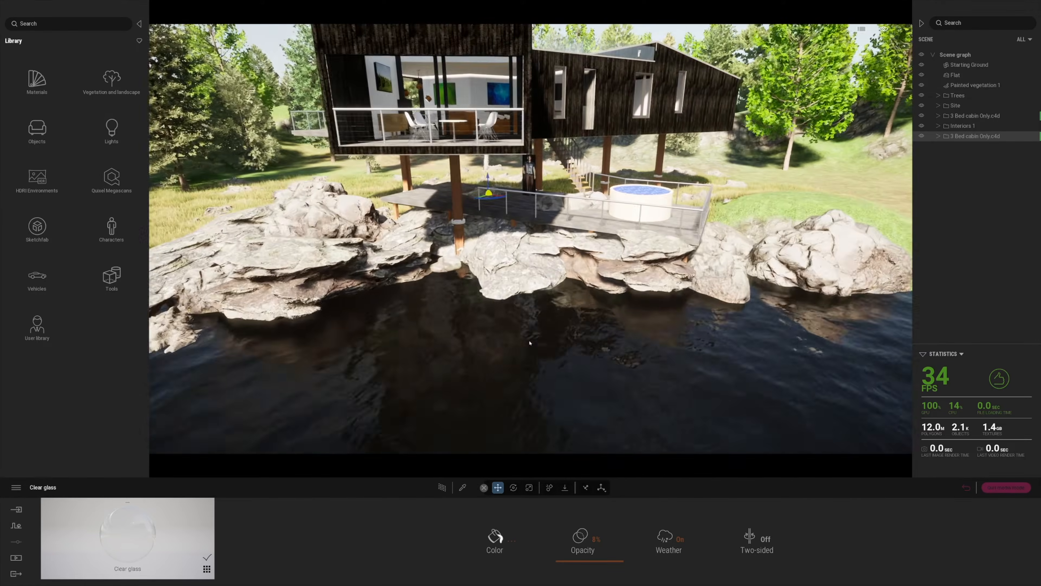
click(523, 346)
right_drag(522, 346, 438, 393)
key(d)
key(w)
key(a)
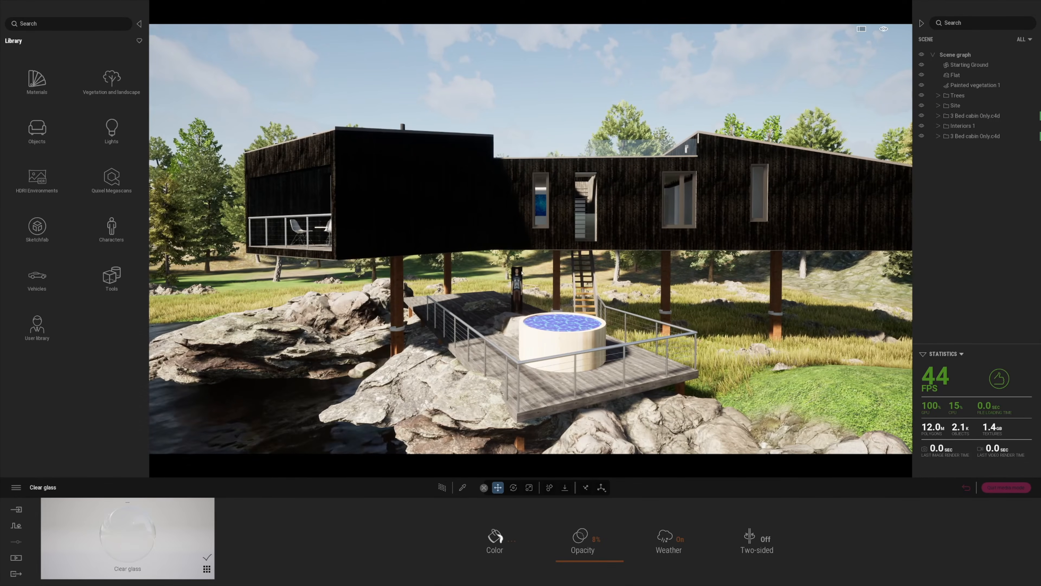
scroll(517, 274, up, 4)
middle_drag(517, 275, 617, 315)
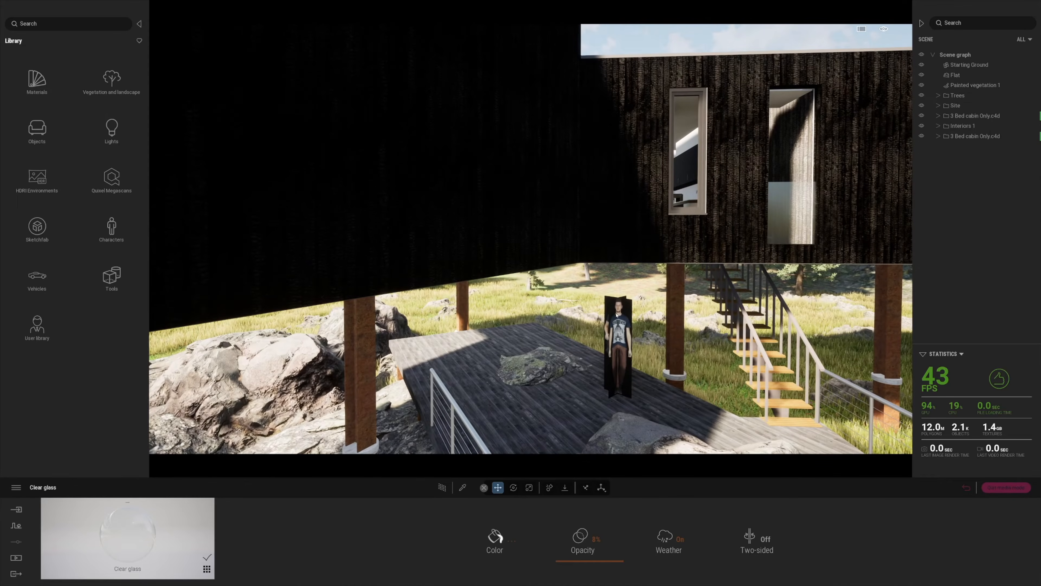
click(669, 344)
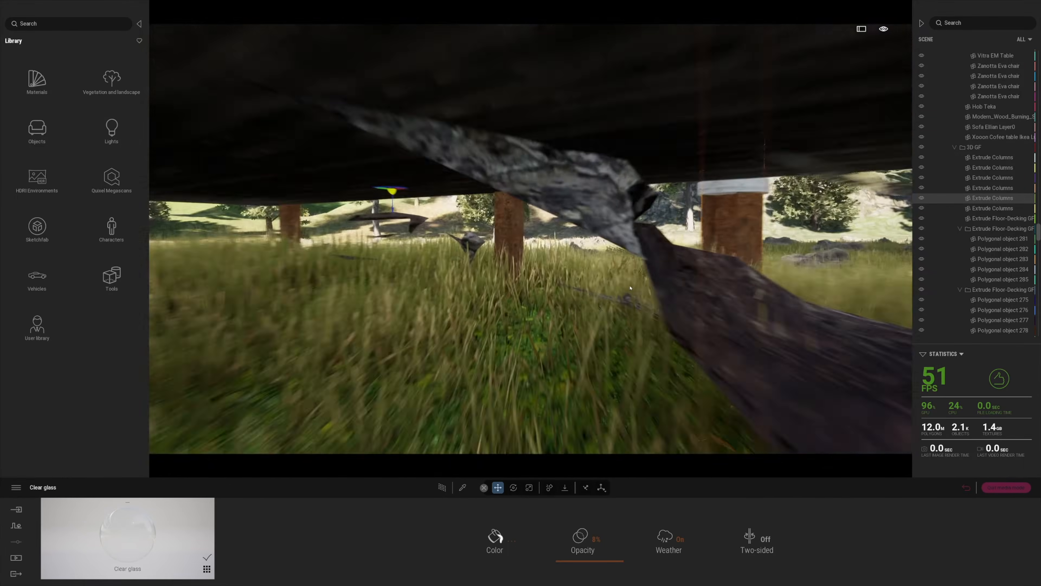
right_drag(631, 288, 515, 288)
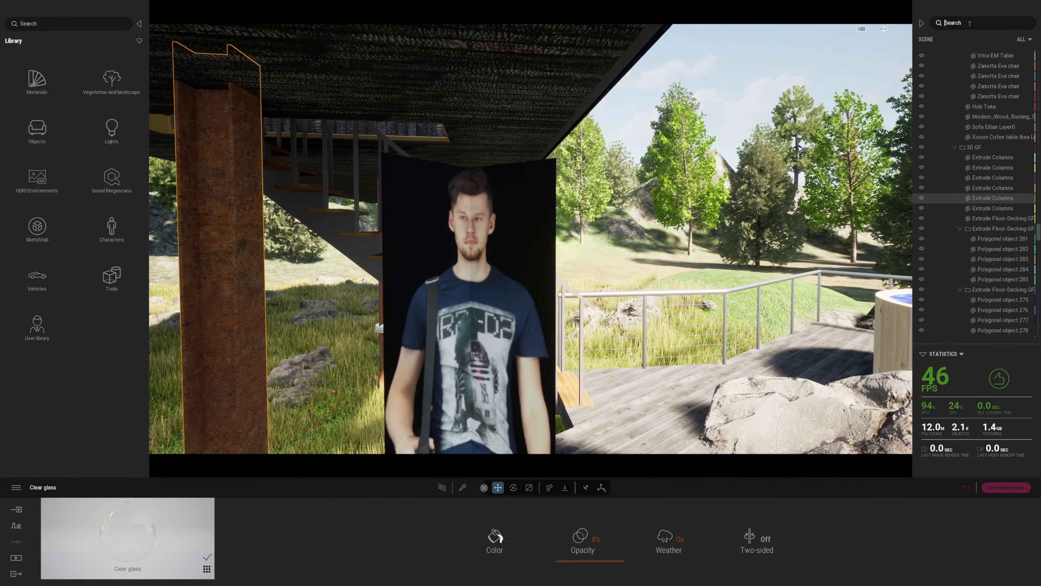
Search the scene graph for 'propo' and delete all the image prop rows
text(propo)
click(971, 59)
click(959, 109)
click(952, 57)
shift+click(954, 107)
key(Delete)
Clear the search, move Interiors 1 below Site, and adjust the second cabin vertically
scroll(706, 321, down, 3)
right_drag(705, 321, 779, 324)
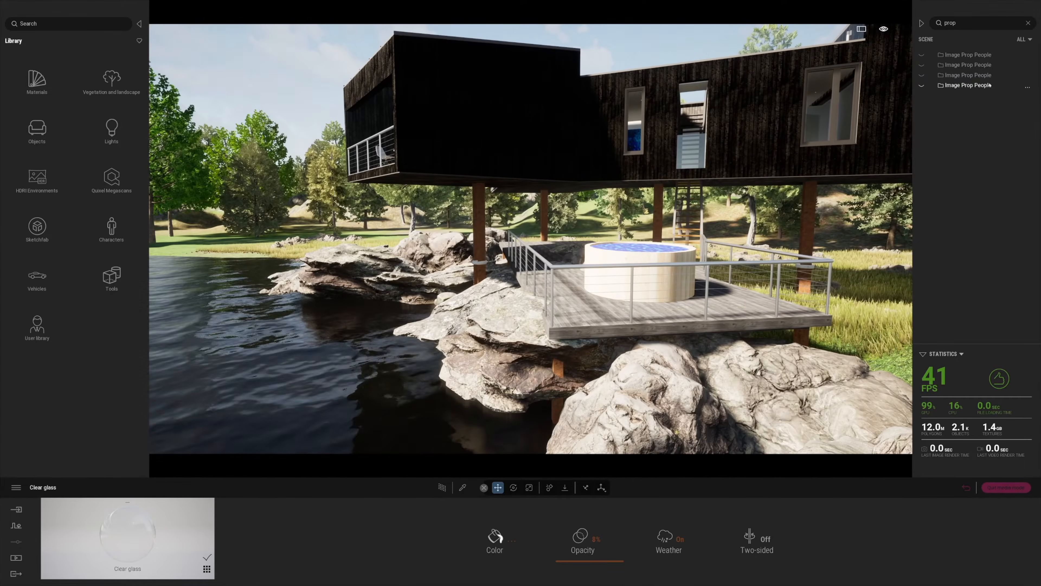
click(1028, 22)
click(939, 136)
drag(960, 126, 959, 110)
click(971, 136)
key(a)
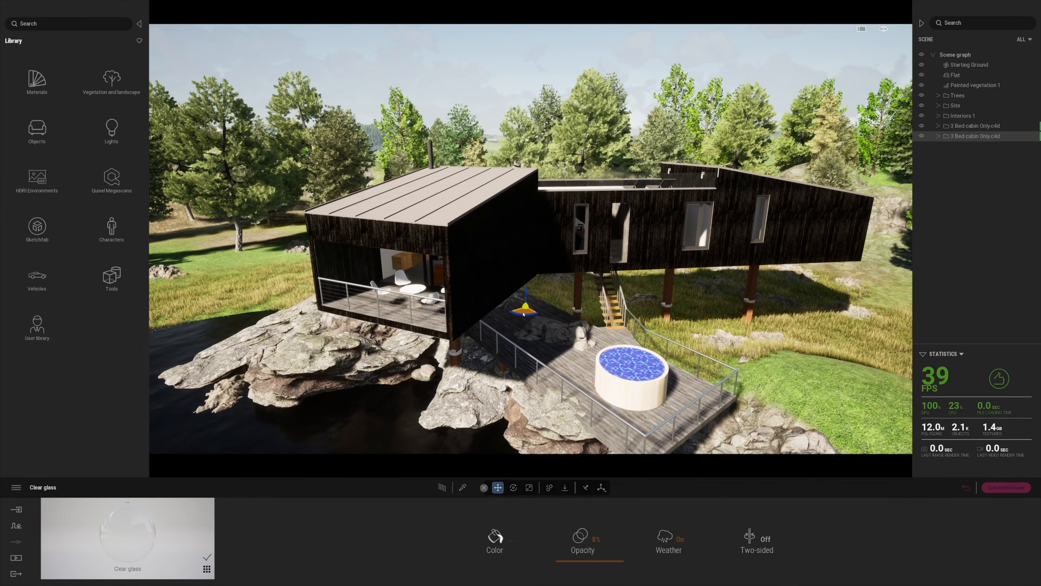
drag(527, 291, 526, 297)
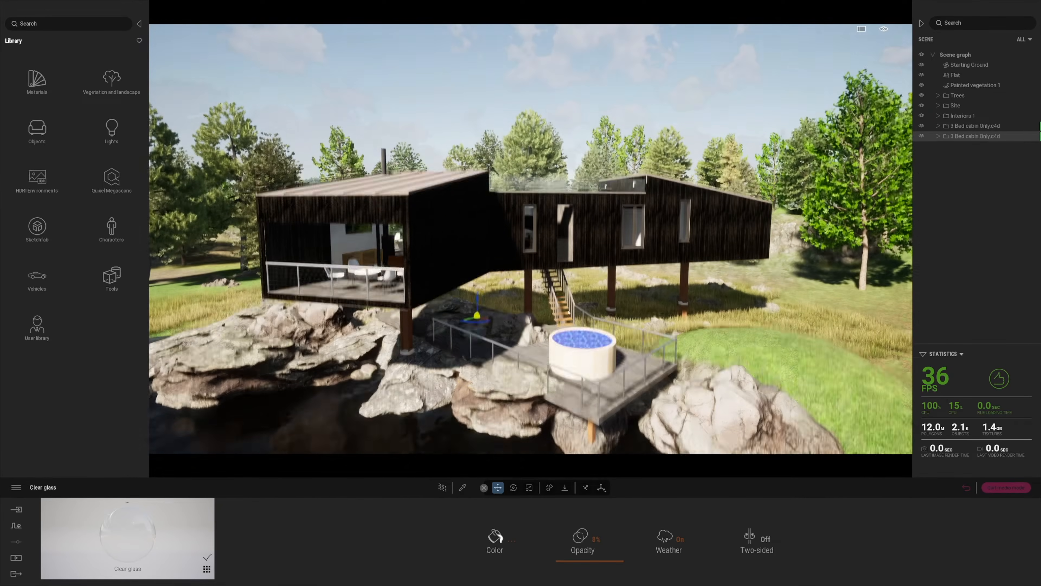
Inspect the rocks by the deck, then rise above the house looking down at the deck
click(523, 338)
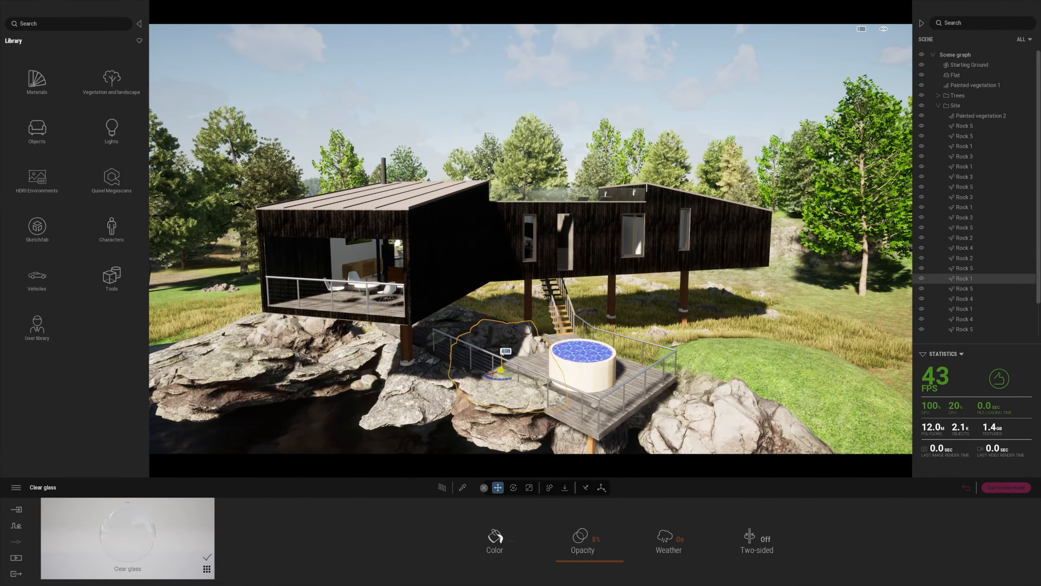
click(449, 317)
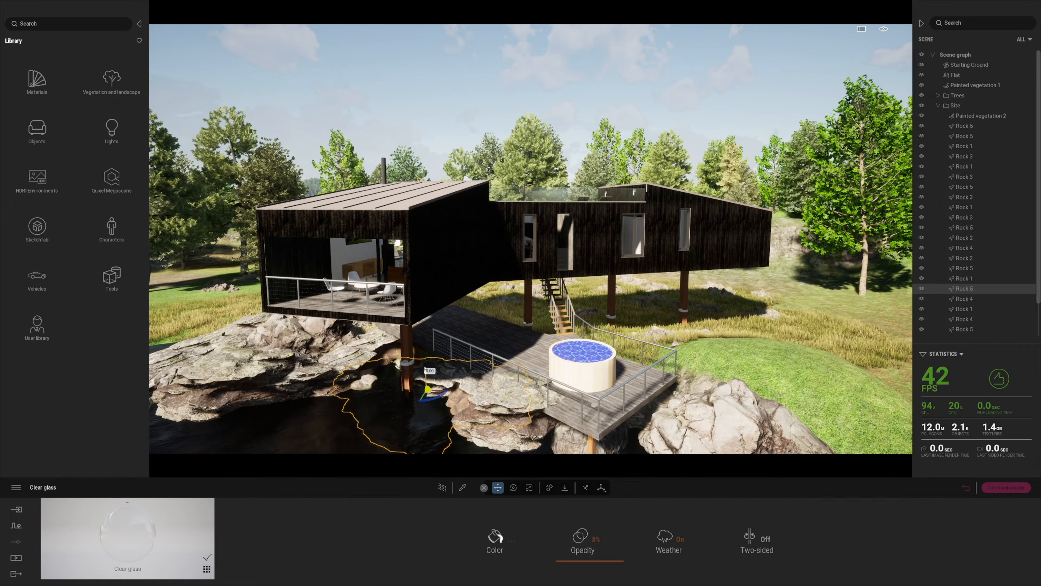
key(s)
right_drag(385, 403, 479, 352)
key(e)
key(w)
Apply Pool 02 water to the hot tub and darken its colour to near black
click(37, 82)
click(111, 178)
click(13, 41)
click(37, 82)
scroll(74, 263, down, 5)
click(107, 371)
drag(464, 418, 465, 419)
click(495, 537)
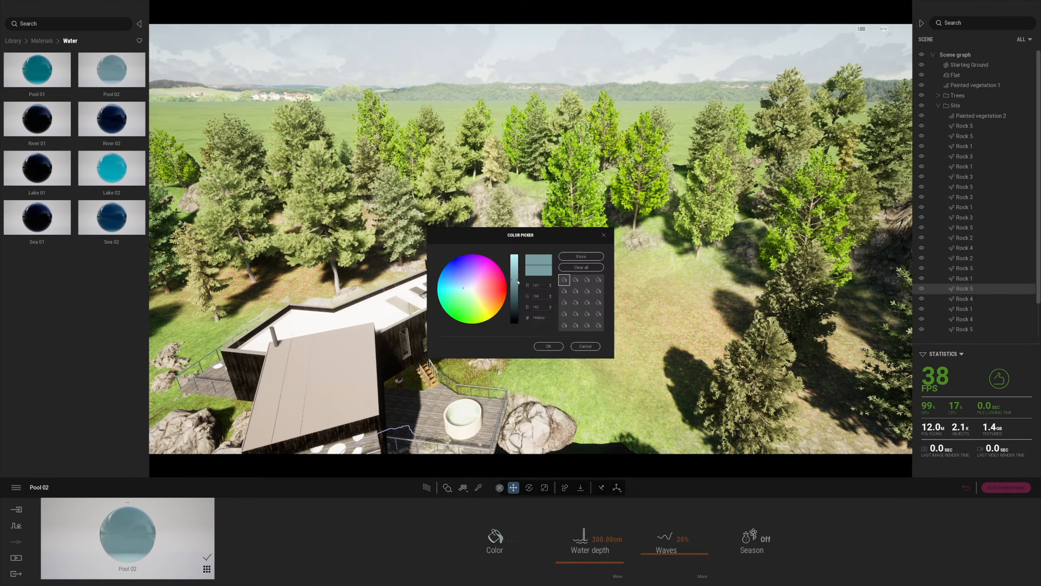
drag(515, 283, 517, 319)
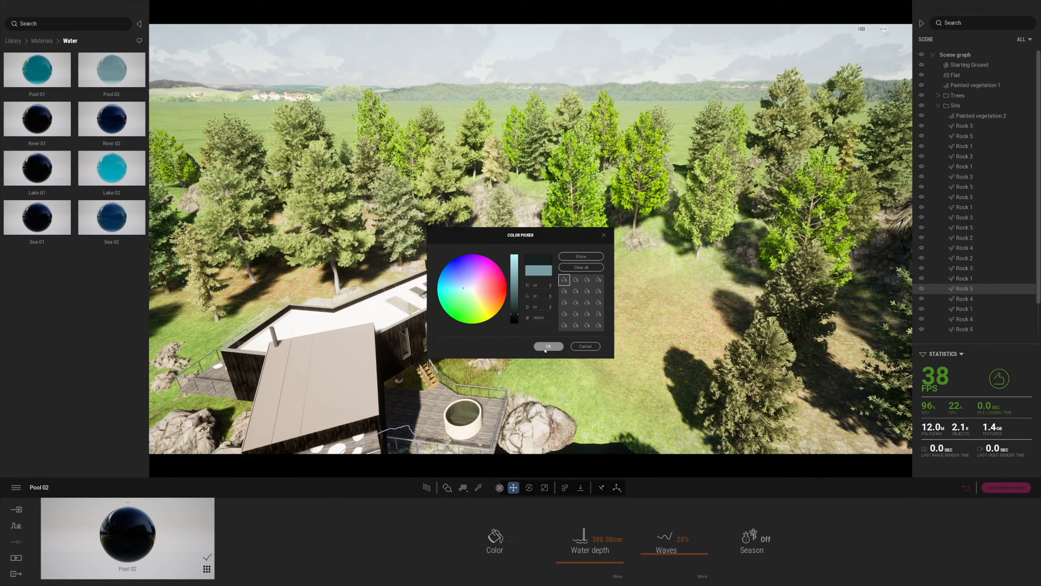
click(548, 346)
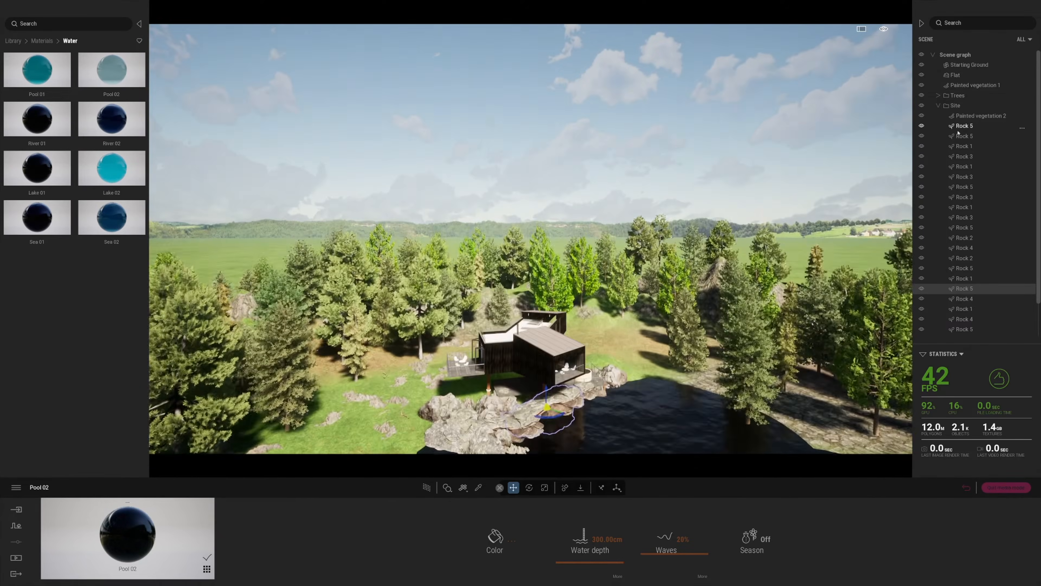
Drag a copy of the second cabin onto the lake's right shore
click(939, 106)
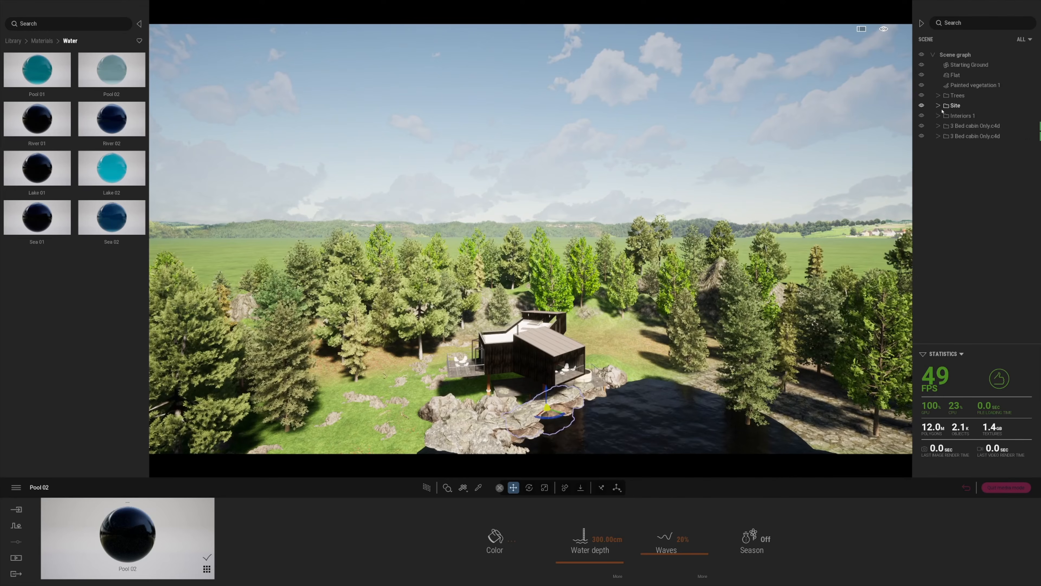
click(970, 137)
right_drag(607, 214, 672, 285)
scroll(621, 272, down, 5)
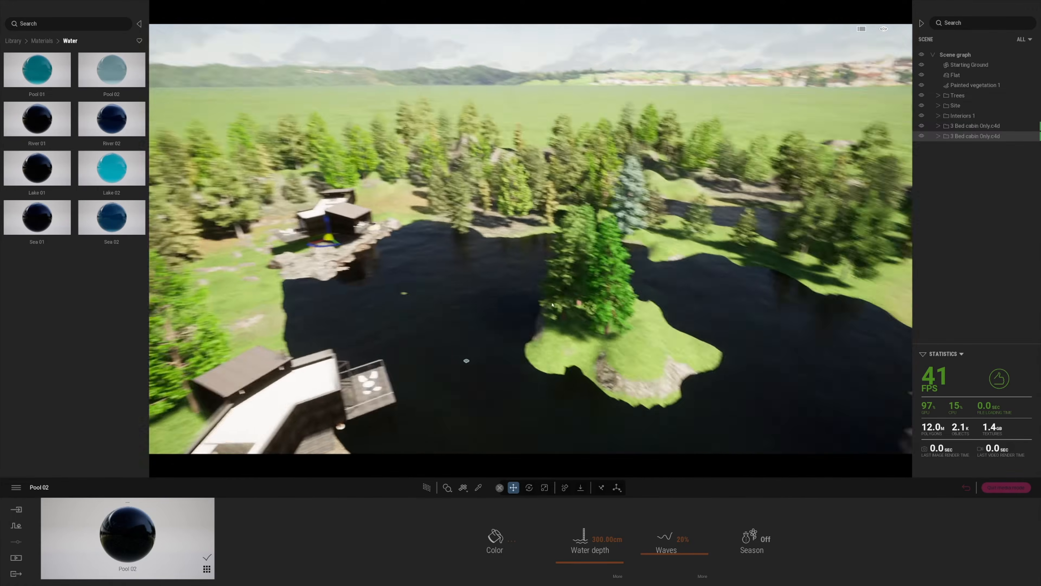
shift+drag(352, 239, 855, 315)
click(503, 326)
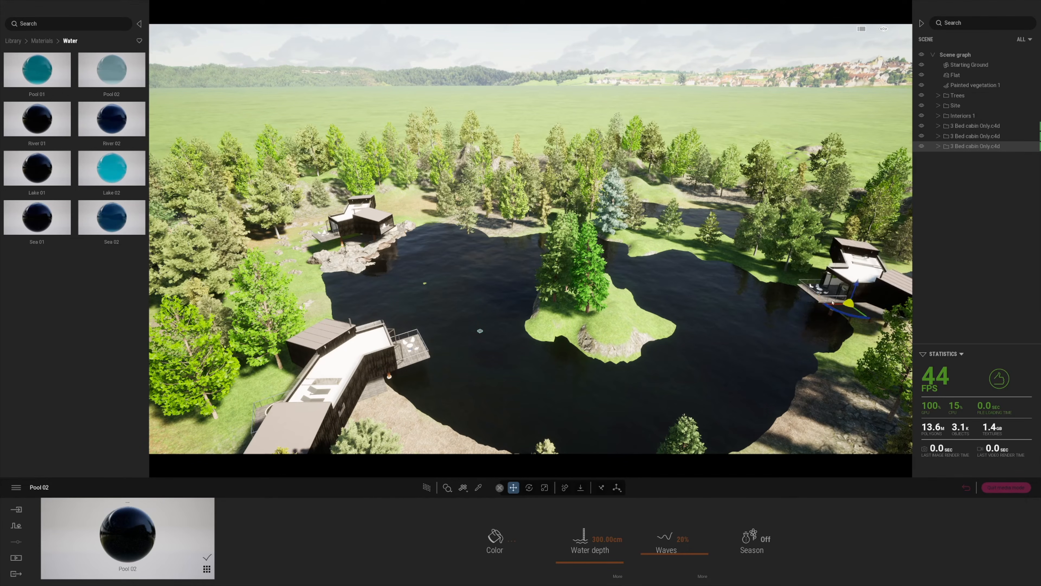
Orbit the new cabin, sweep over the lake, and select Painted vegetation 1 by the pond
right_drag(745, 362, 886, 357)
right_drag(738, 287, 637, 266)
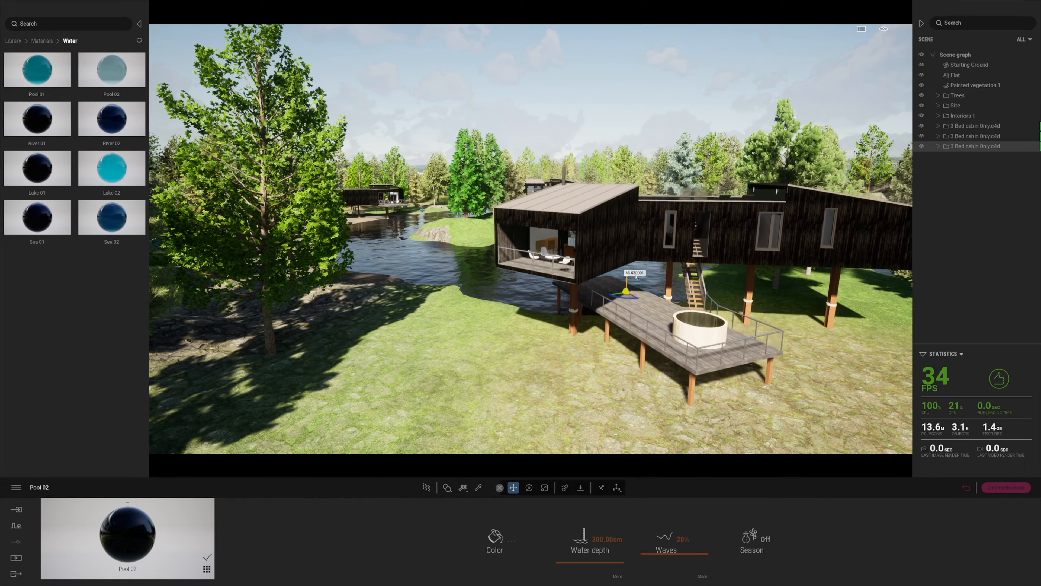
right_drag(636, 294, 706, 410)
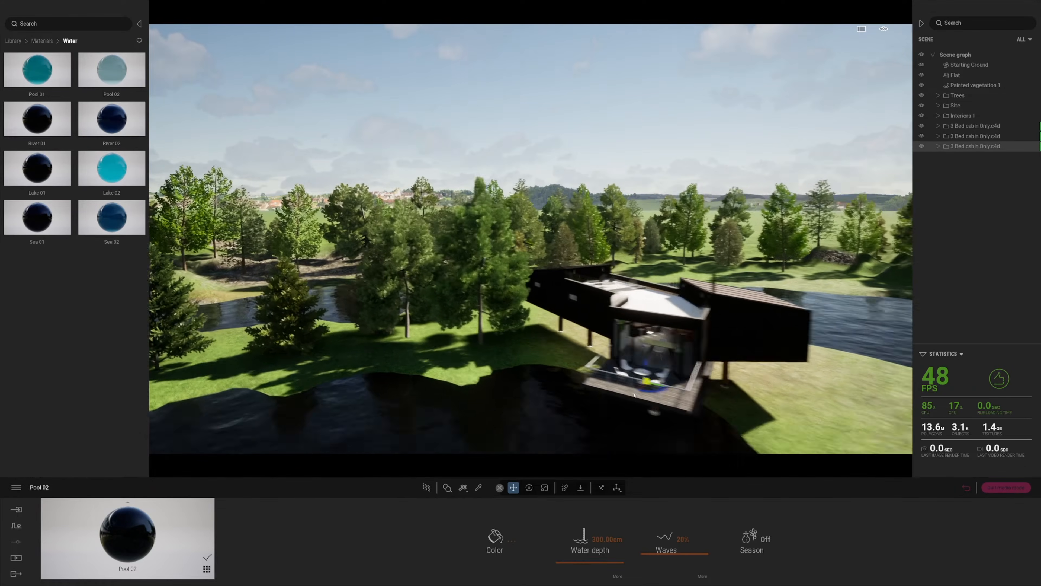
right_drag(604, 367, 443, 398)
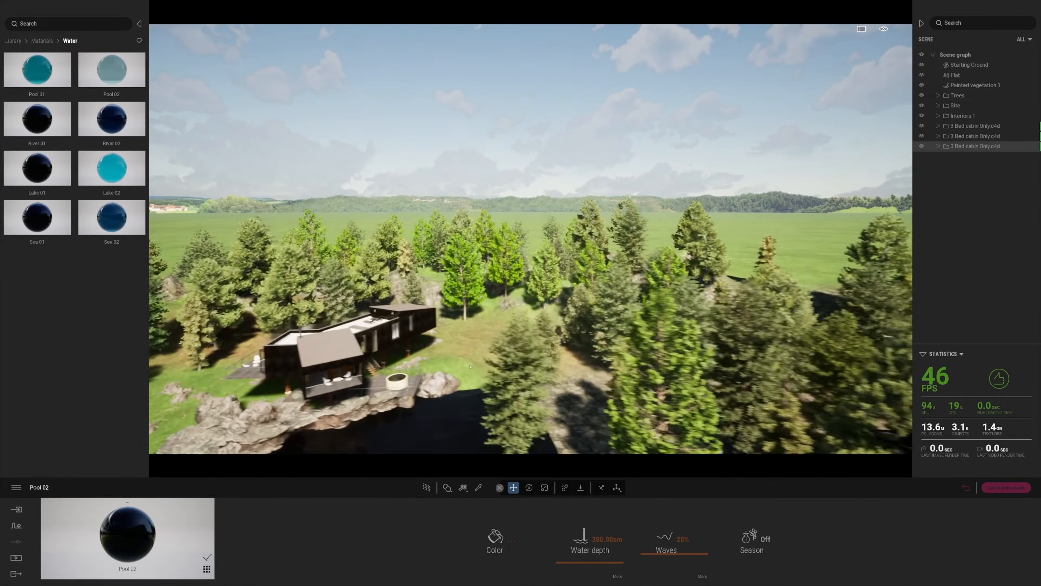
right_drag(501, 362, 344, 371)
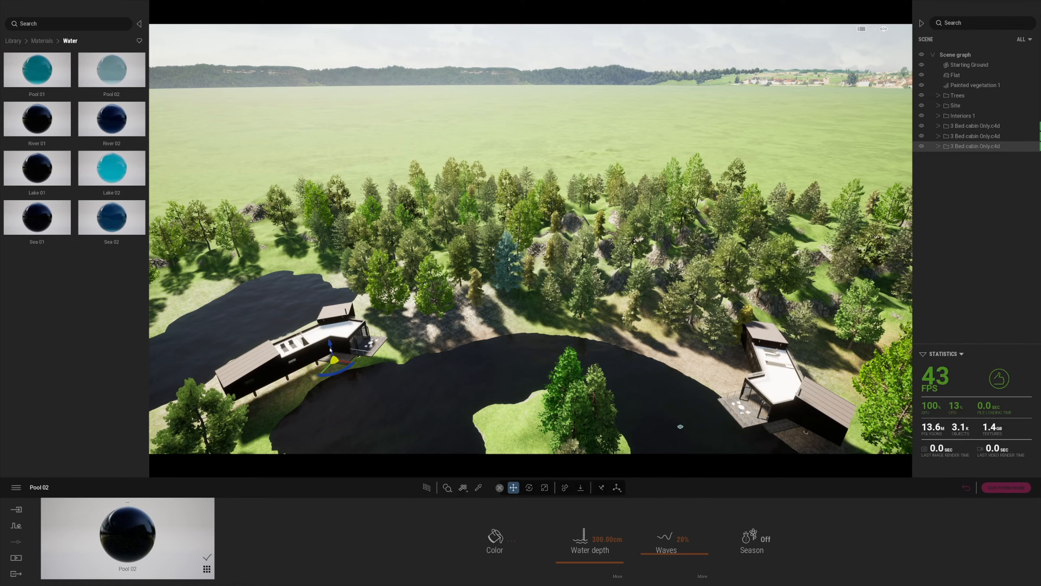
right_drag(398, 382, 521, 392)
right_drag(574, 254, 592, 287)
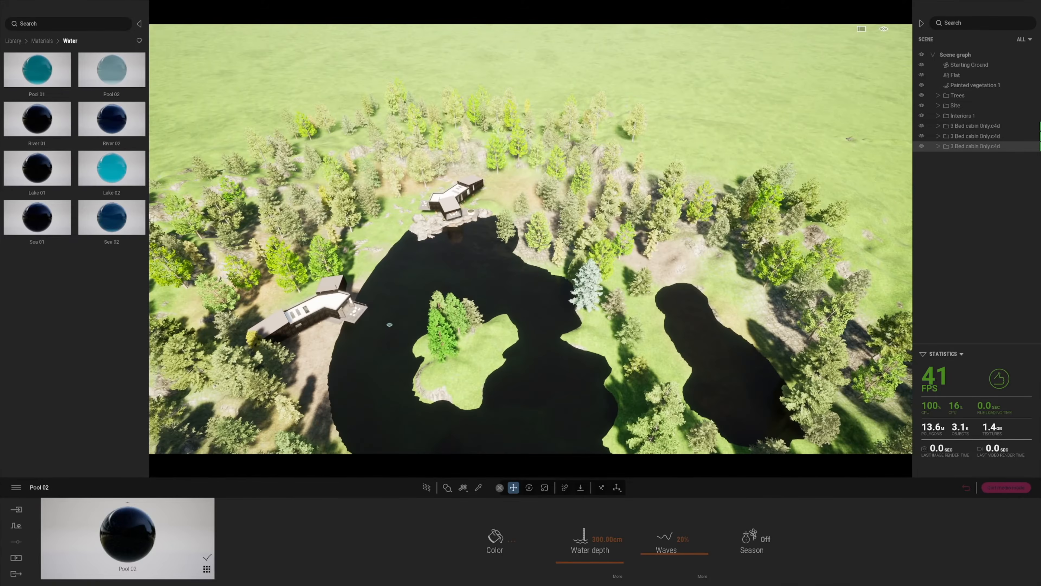
click(589, 299)
click(616, 302)
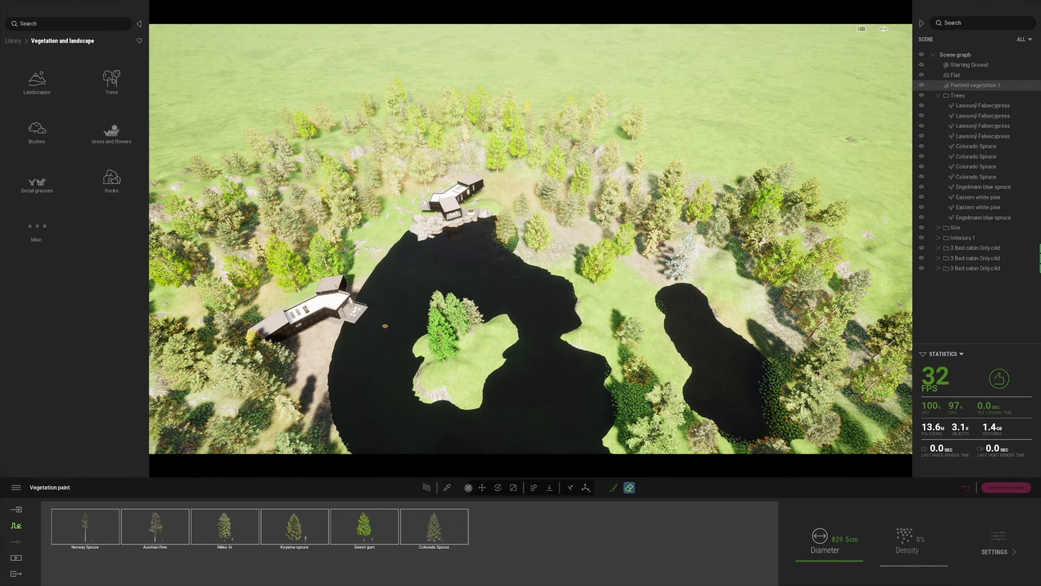
Place a copy of the last 3 Bed cabin beside the upper pond
right_drag(626, 310, 672, 298)
click(958, 269)
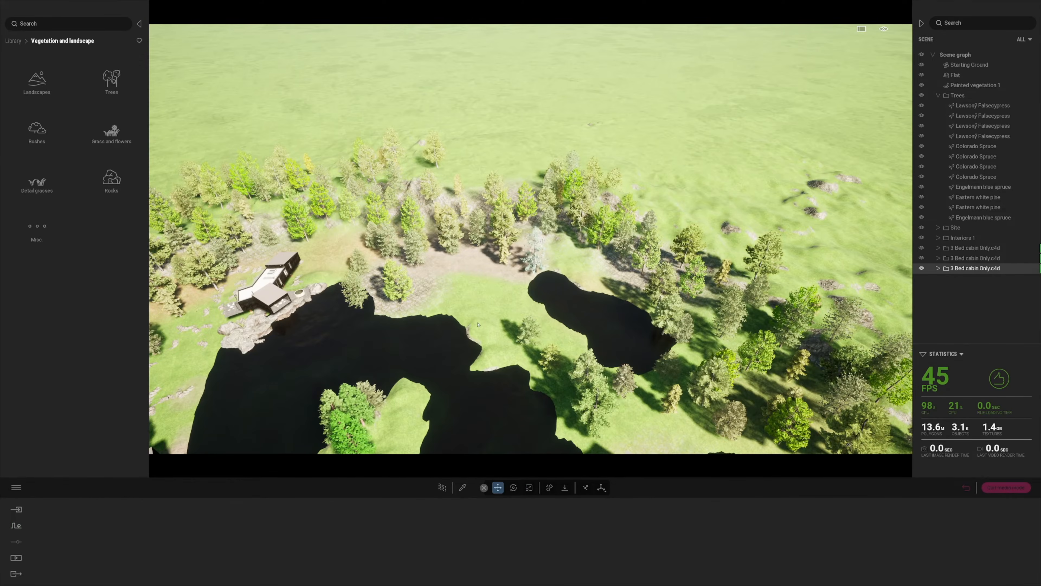
key(s)
right_drag(492, 347, 538, 374)
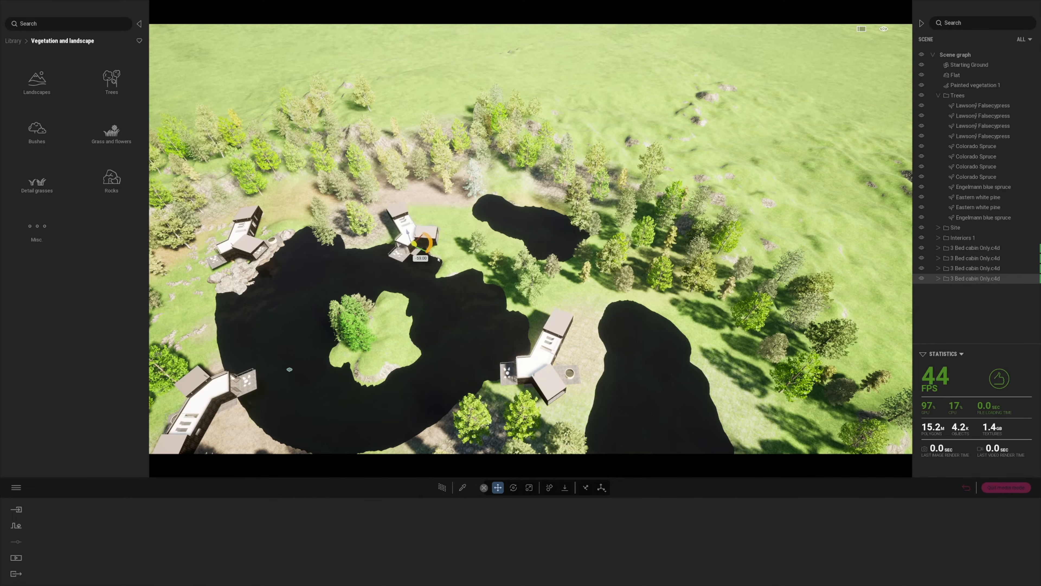
Frame the new cabin, fly down to it, and lift it above the ground
key(f)
key(q)
right_drag(463, 327, 472, 301)
key(w)
key(q)
key(d)
key(w)
drag(418, 247, 418, 222)
key(a)
right_drag(390, 272, 379, 308)
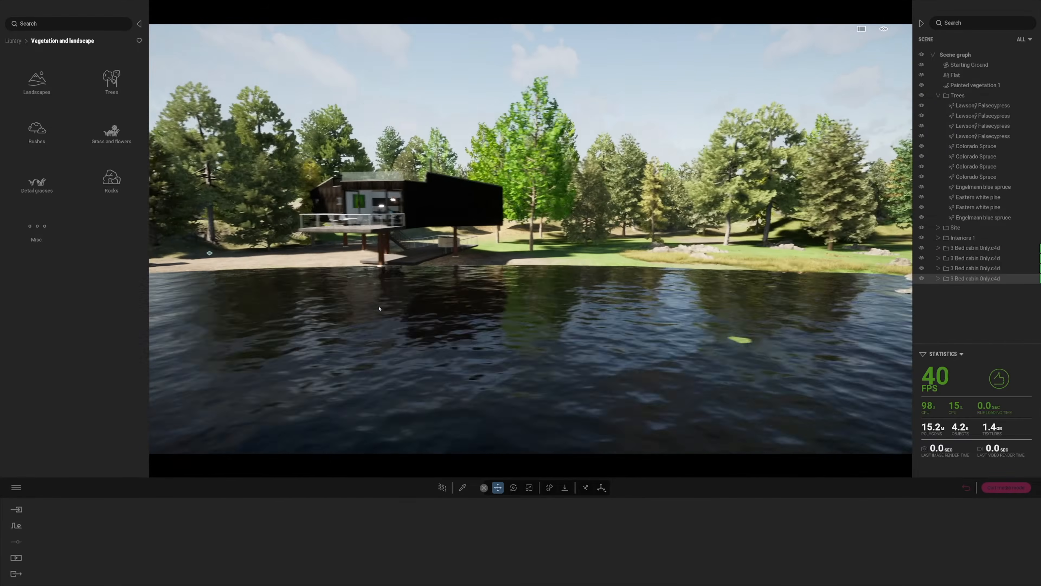
Erase the painted spruce to the left of the cabin
click(384, 229)
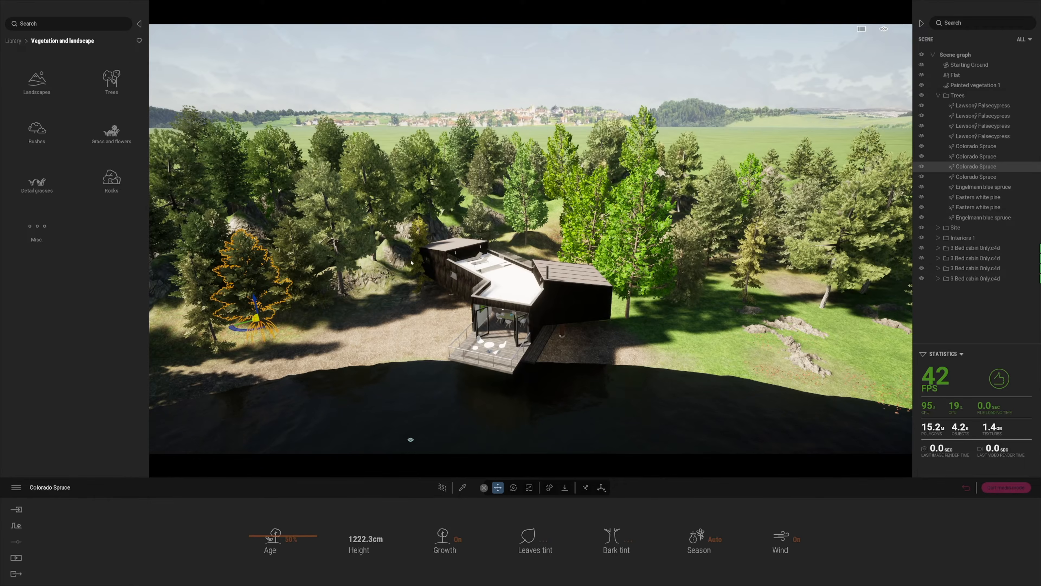
click(410, 439)
click(631, 489)
drag(444, 261, 471, 254)
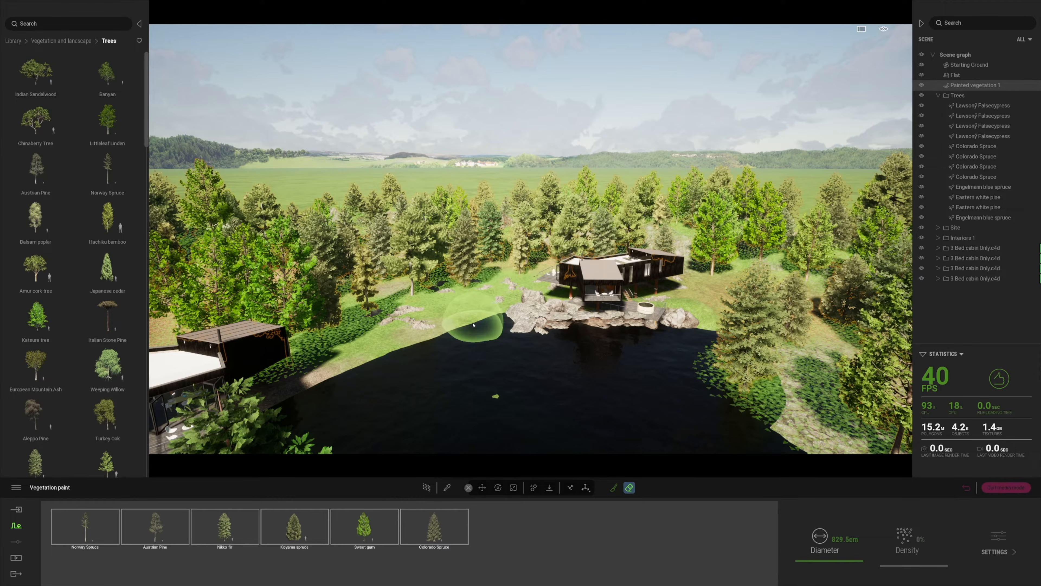
Save the project and paint a new spruce onto the grassy shore
key(w)
key(w)
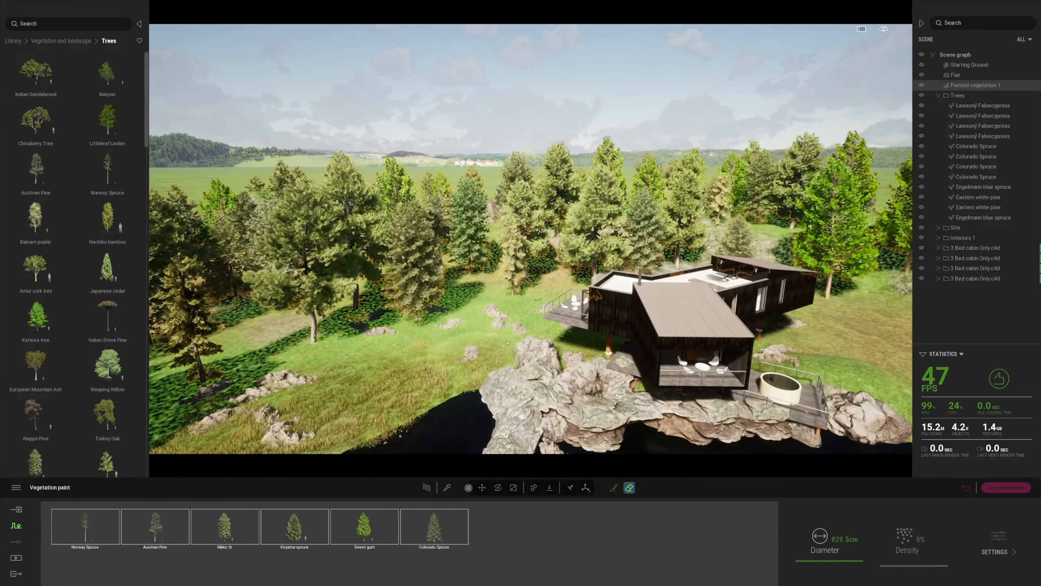
right_drag(452, 345, 507, 349)
key(t)
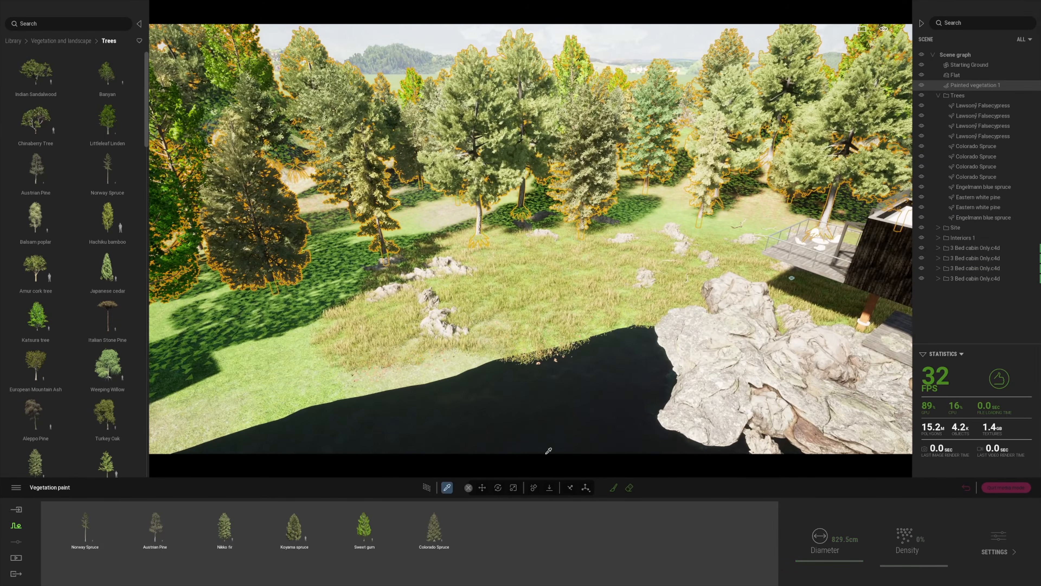
key(t)
click(613, 487)
right_drag(412, 307, 397, 305)
click(397, 305)
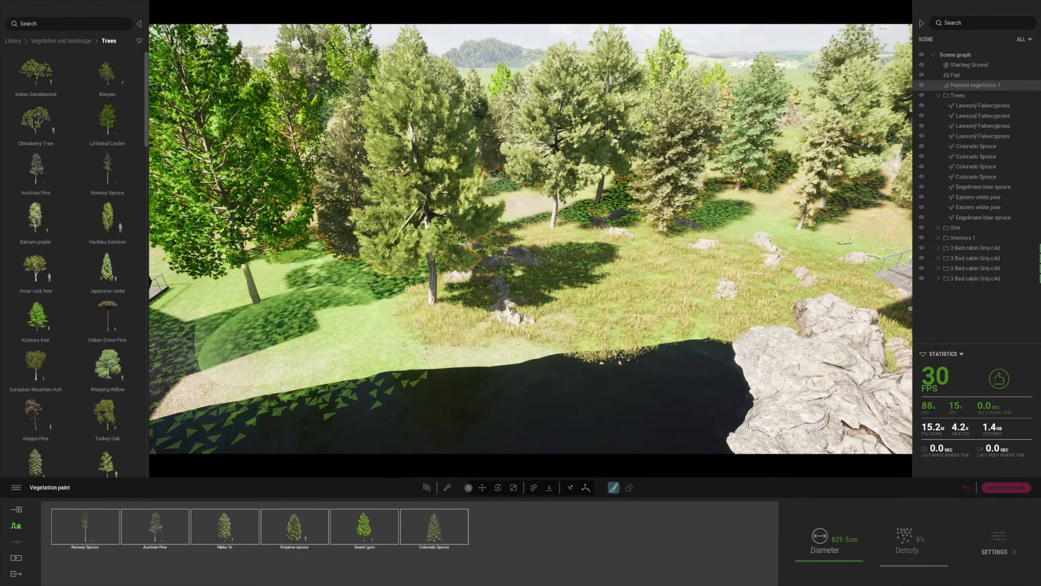
Brush Painted vegetation 2's grass, clover and rocks across the clearing
click(938, 96)
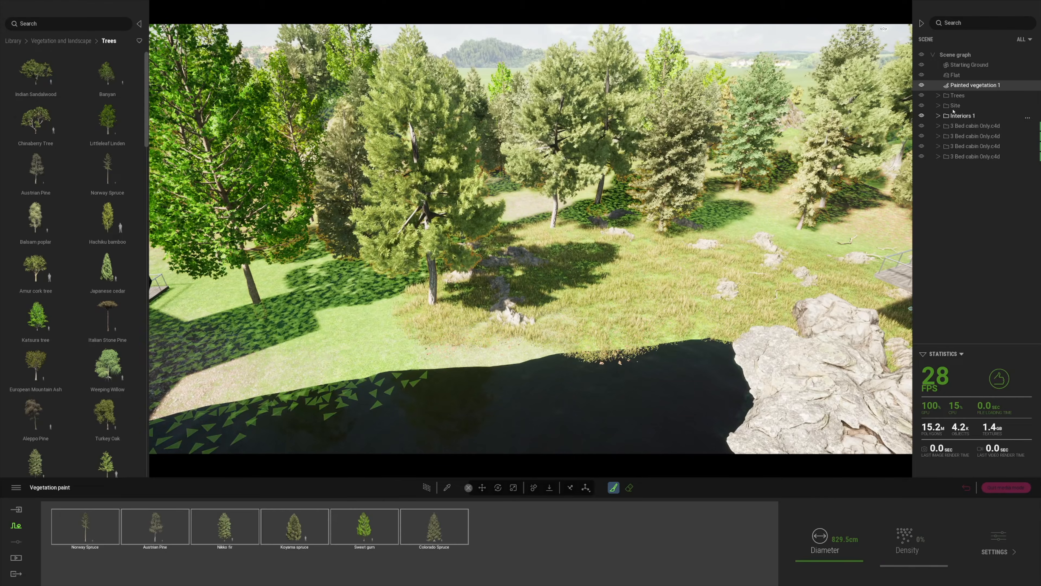
key(Escape)
click(938, 105)
click(978, 116)
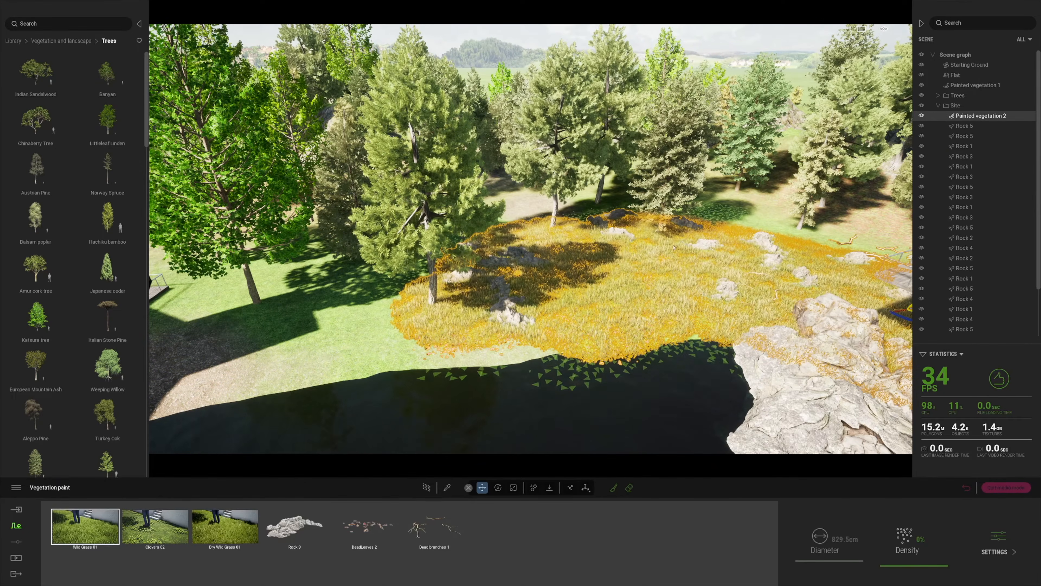
mouse_move(348, 334)
mouse_down()
mouse_move(299, 289)
mouse_move(488, 230)
mouse_move(714, 199)
mouse_up()
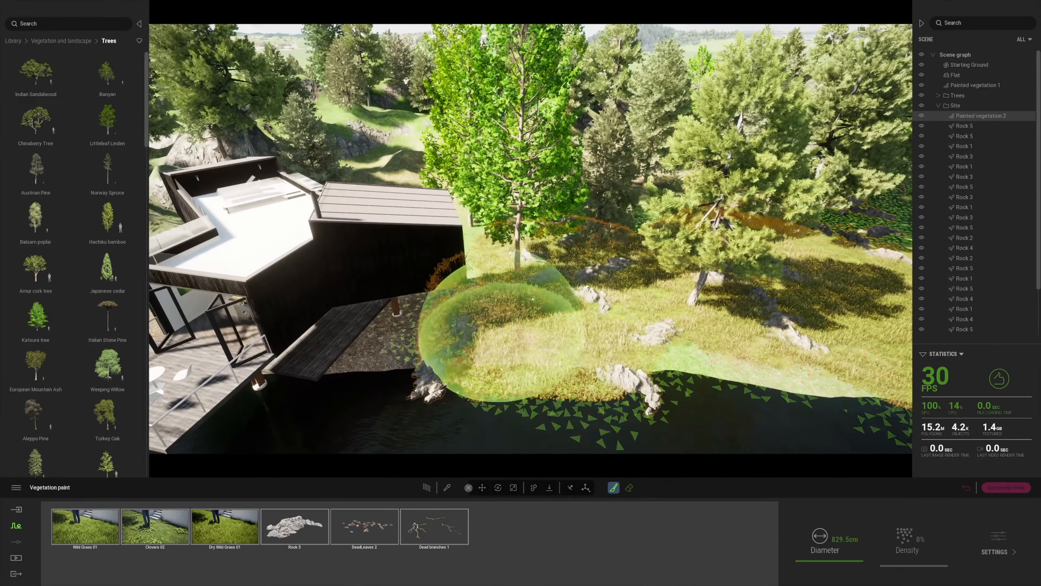
Fly over the cabin, swing back to the lake view, and select the first cabin
key(w)
mouse_move(588, 267)
right_down()
mouse_move(303, 365)
mouse_move(309, 351)
mouse_move(509, 386)
mouse_move(492, 357)
mouse_move(513, 262)
right_up()
key(s)
click(939, 106)
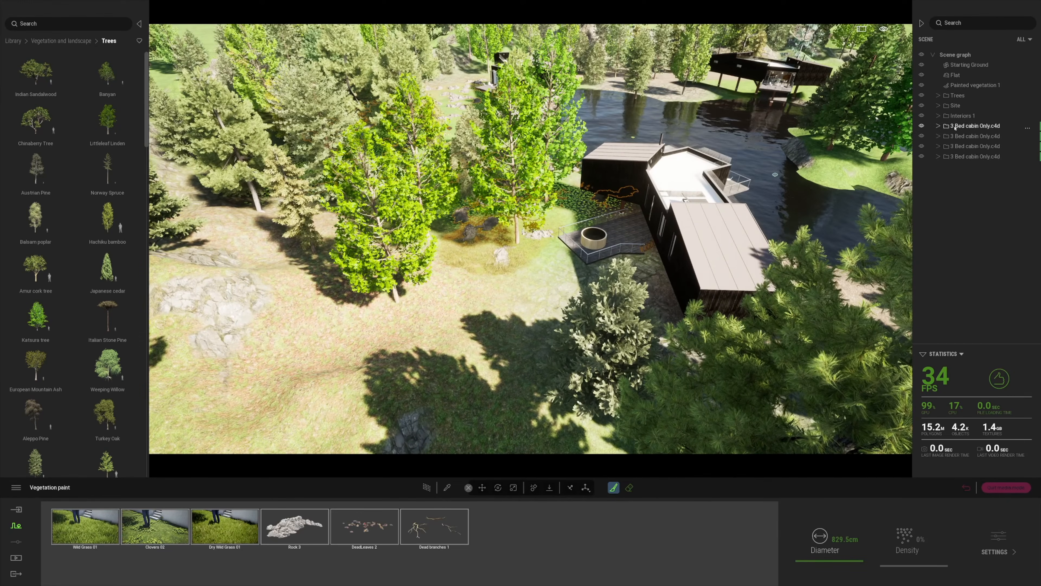
Select all four cabins and move them into a new container
click(957, 127)
shift+click(959, 157)
right_click(956, 127)
click(954, 143)
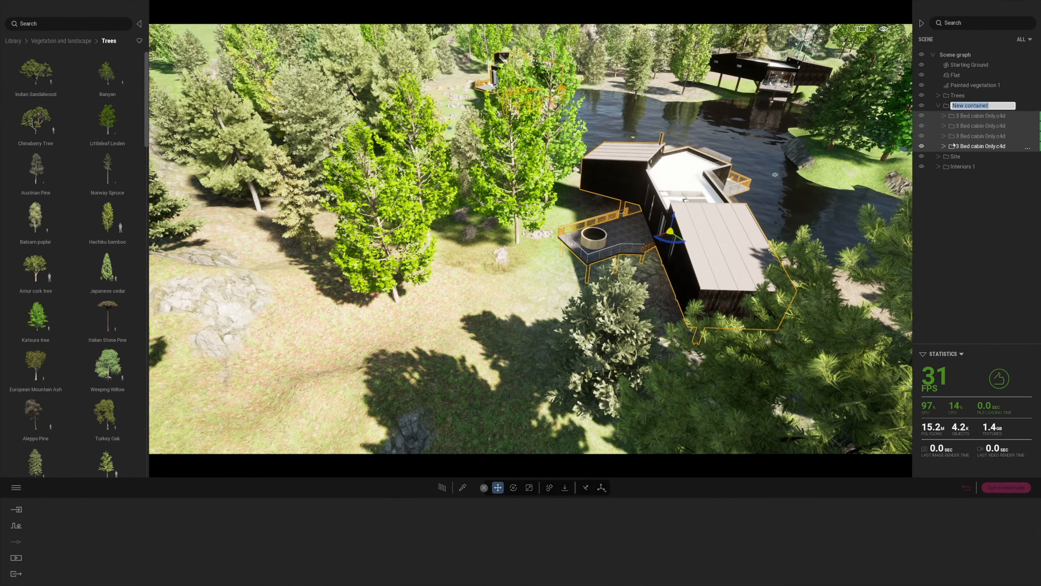
Rename the new container to CABINS and collapse it
click(922, 105)
right_click(923, 108)
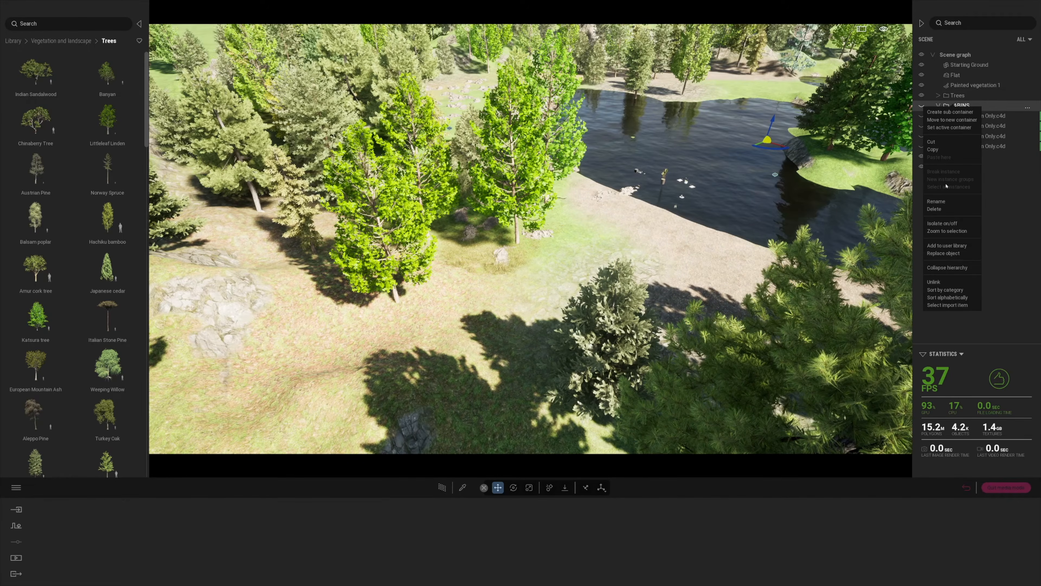
click(938, 201)
click(943, 107)
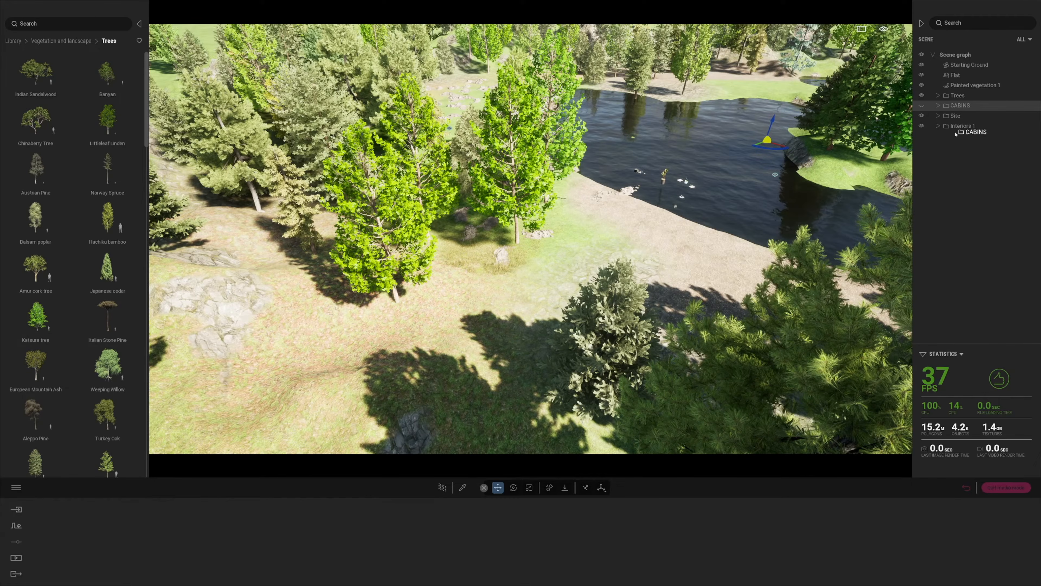
click(922, 106)
Reorder folders to Interiors 1, Site, Trees, CABINS; hide CABINS and select Painted vegetation 2
drag(953, 107, 954, 126)
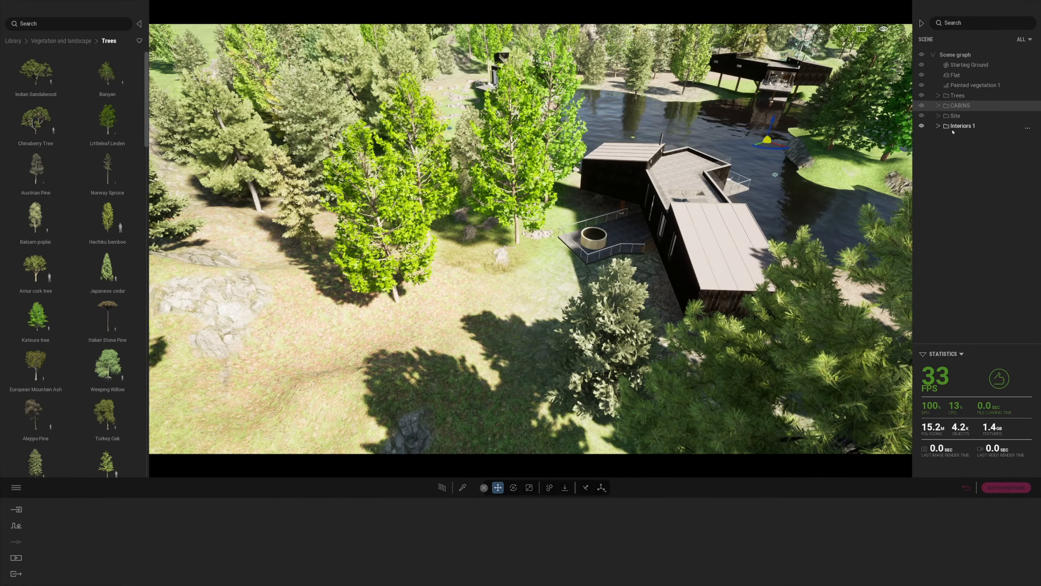
click(956, 115)
mouse_move(955, 127)
mouse_down()
mouse_move(955, 92)
mouse_move(954, 112)
mouse_up()
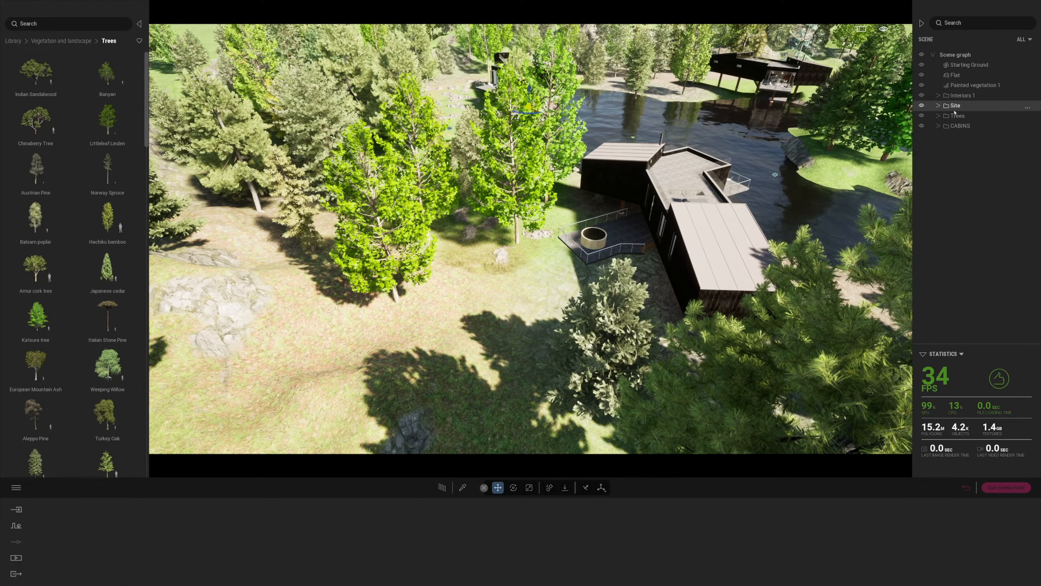
click(922, 126)
click(938, 105)
click(980, 116)
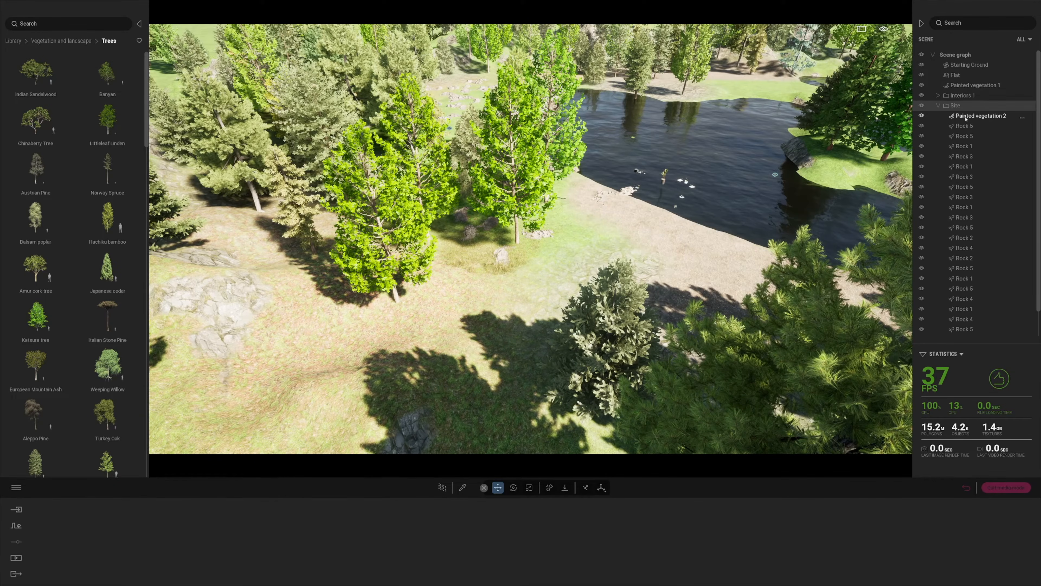
Paint grass and rocks from the slope toward the shore, then hide the Trees group
click(613, 487)
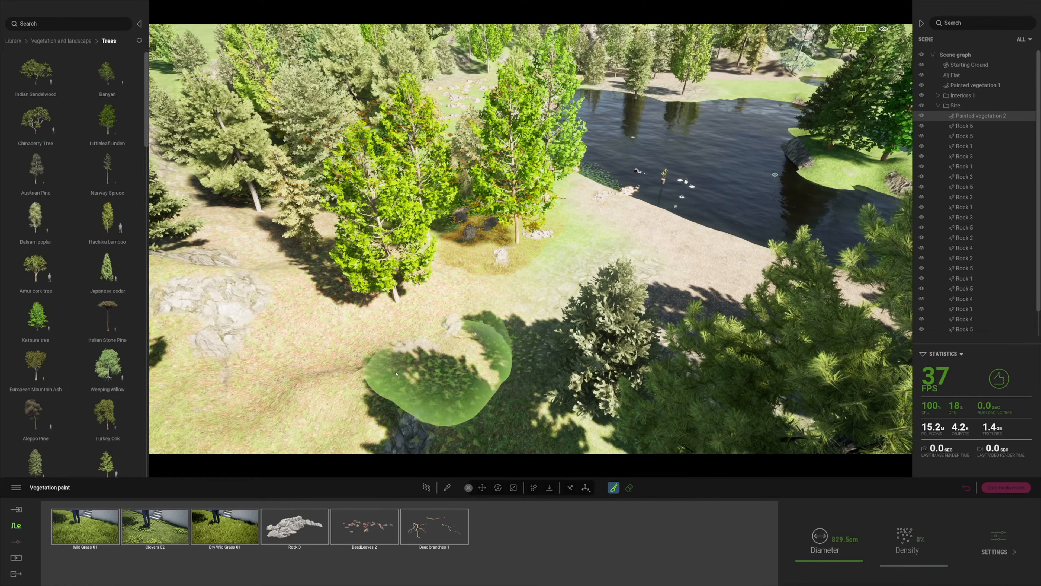
click(438, 381)
mouse_move(463, 277)
mouse_down()
mouse_move(648, 262)
mouse_move(562, 369)
mouse_up()
scroll(514, 320, up, 2)
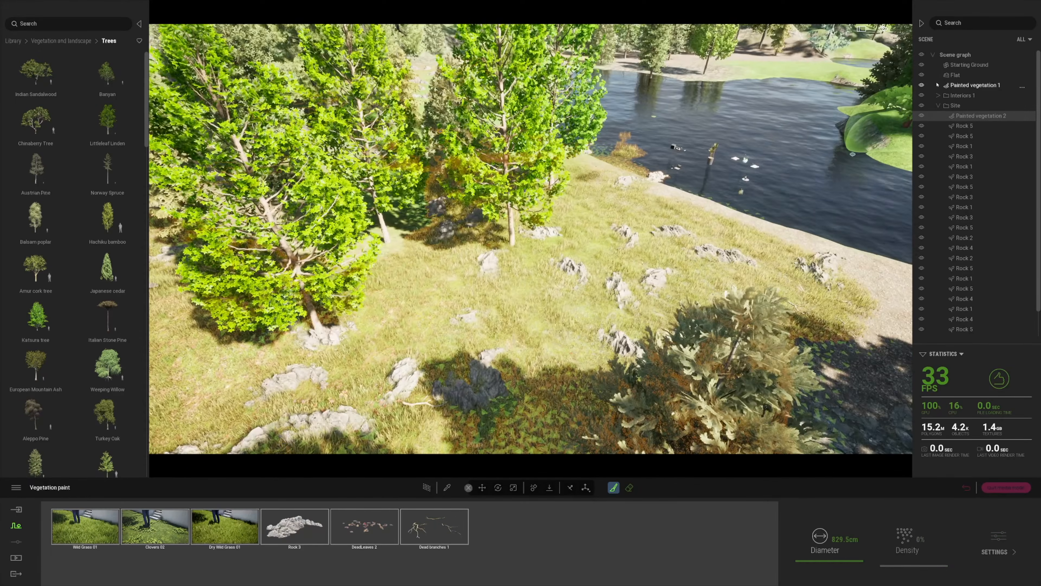
click(938, 105)
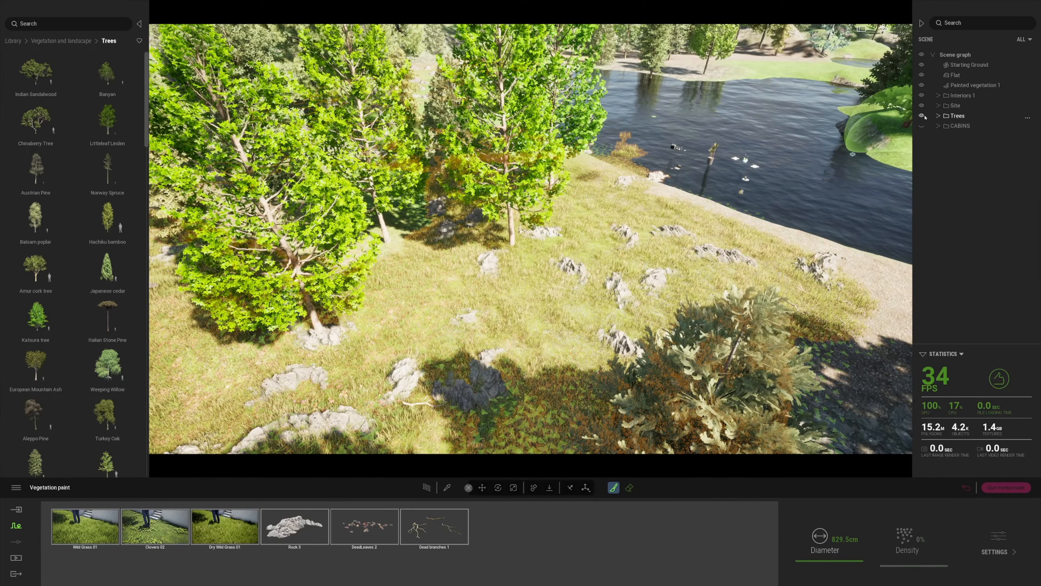
click(922, 86)
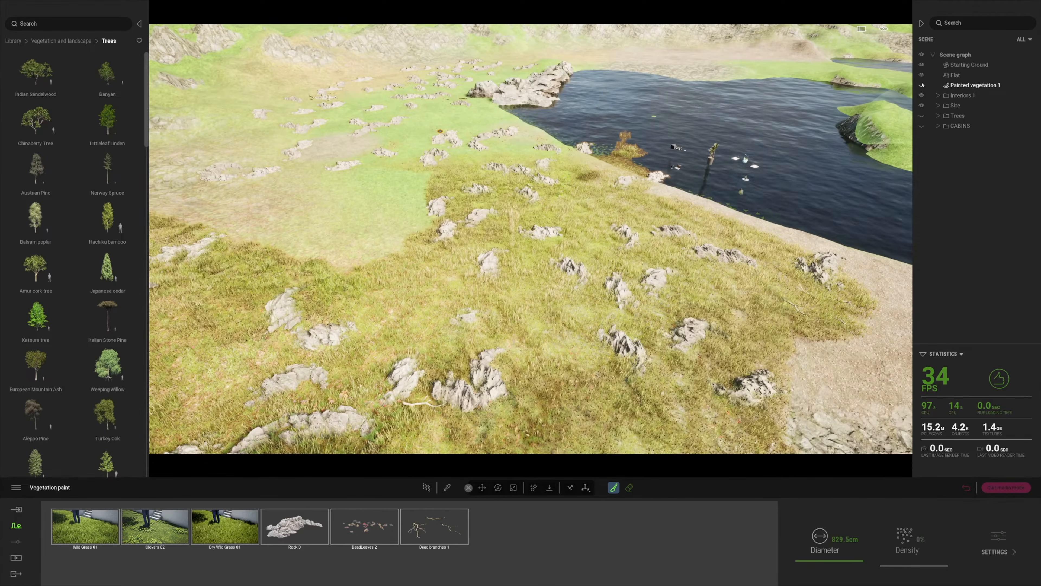
Fly over the terrain to the ponds and paint grass and rocks along the shore
middle_drag(657, 256, 697, 348)
scroll(436, 346, up, 2)
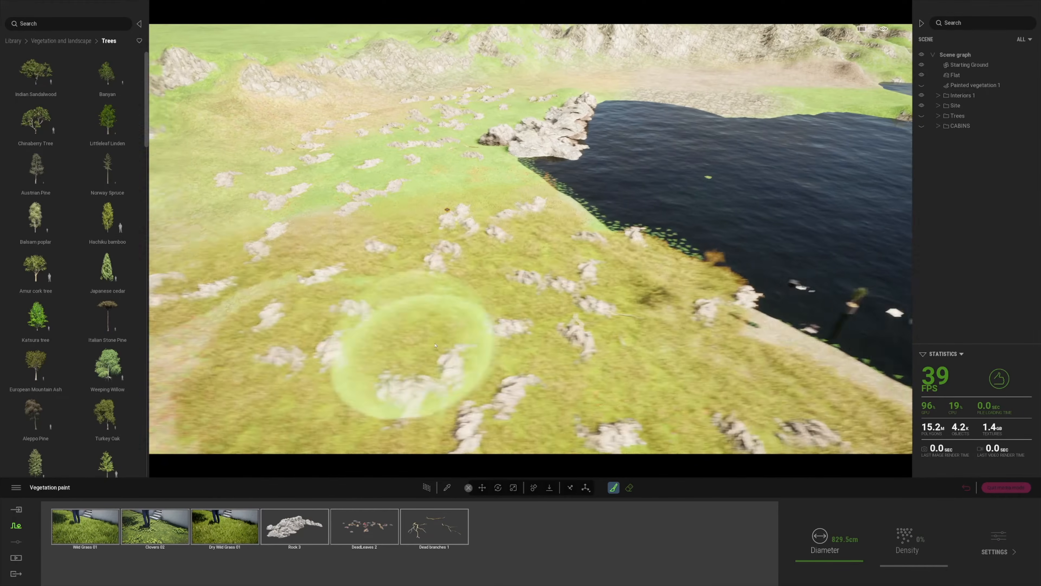
scroll(436, 345, down, 3)
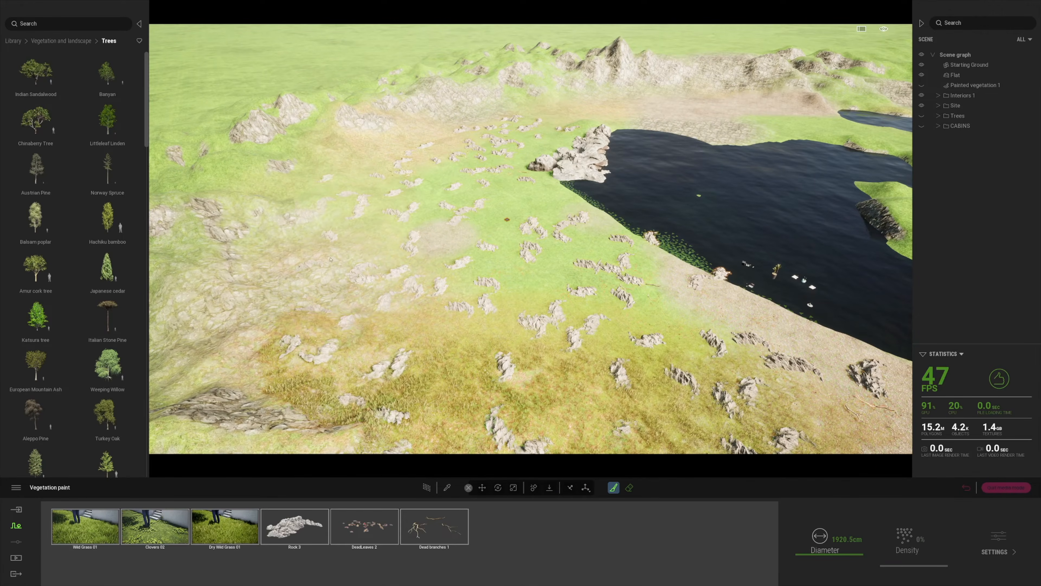
key(w)
middle_drag(402, 269, 408, 331)
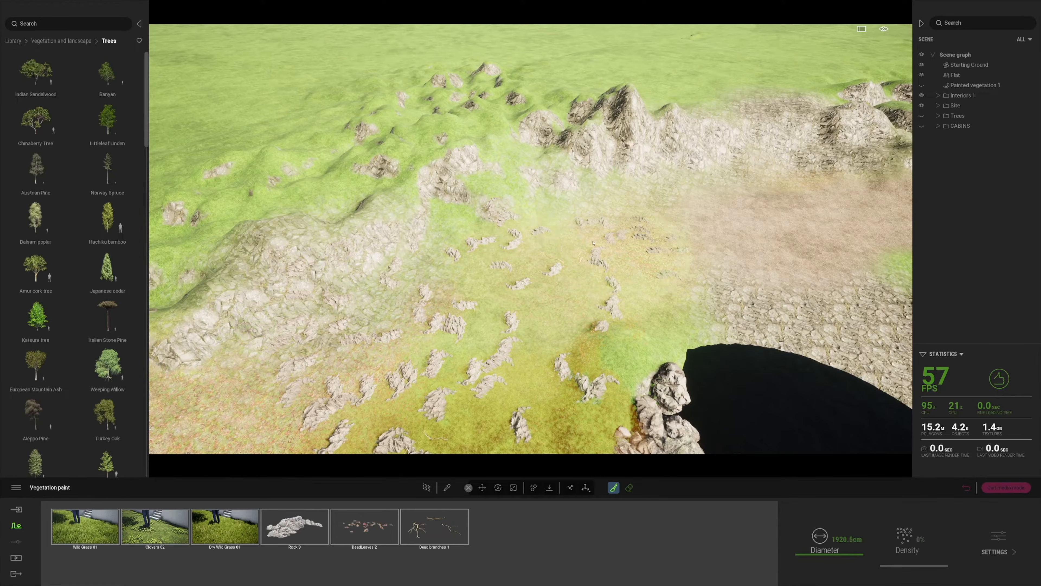
scroll(566, 288, up, 3)
right_drag(551, 250, 511, 291)
key(w)
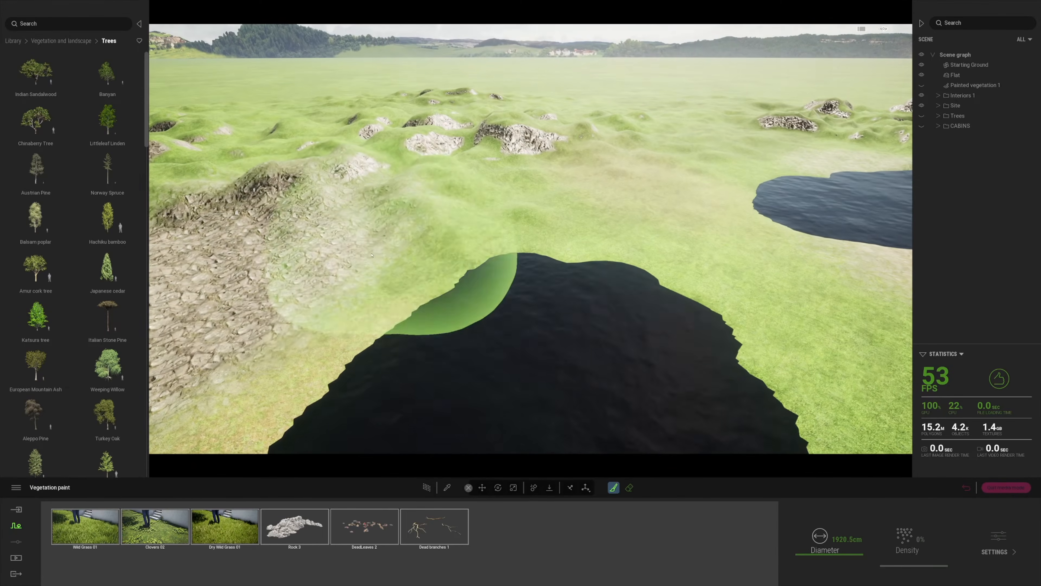
right_drag(372, 255, 240, 297)
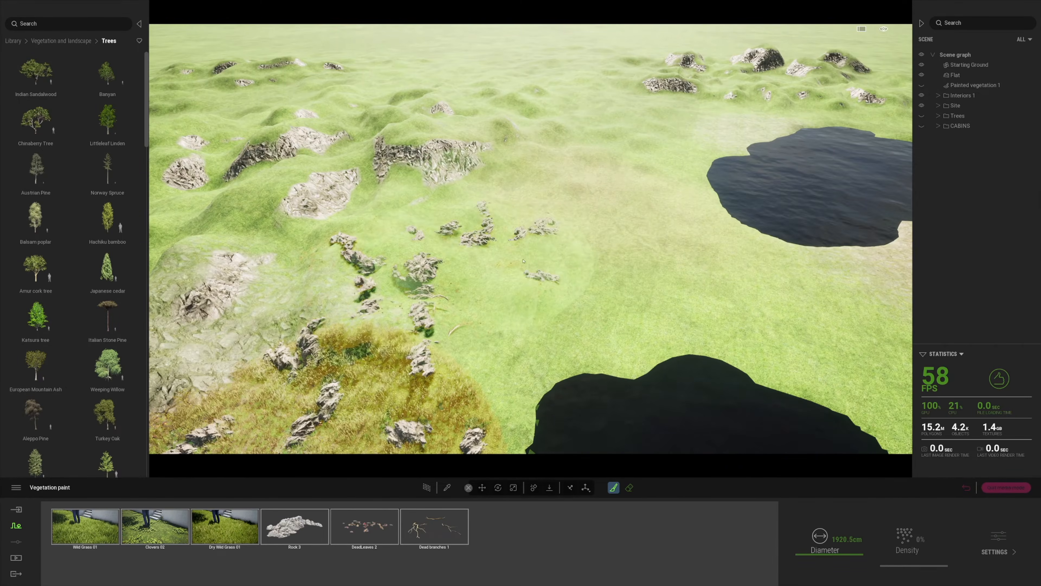
right_drag(486, 281, 423, 288)
drag(710, 307, 663, 324)
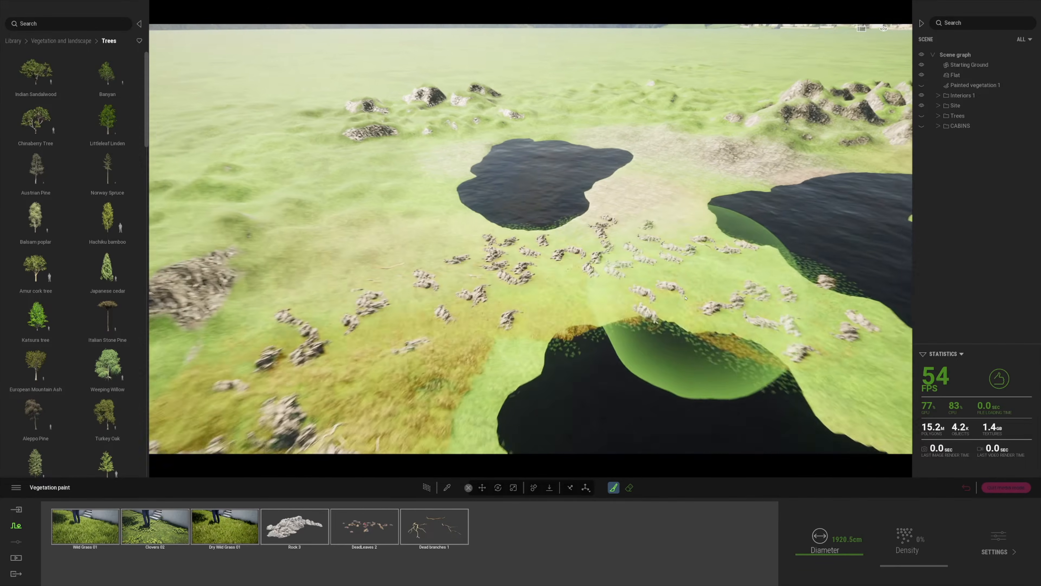
right_drag(663, 325, 664, 289)
mouse_move(664, 289)
mouse_down()
mouse_move(750, 328)
mouse_move(669, 231)
mouse_up()
Survey both ponds and the rocky grassland, then make the Trees group visible again
key(w)
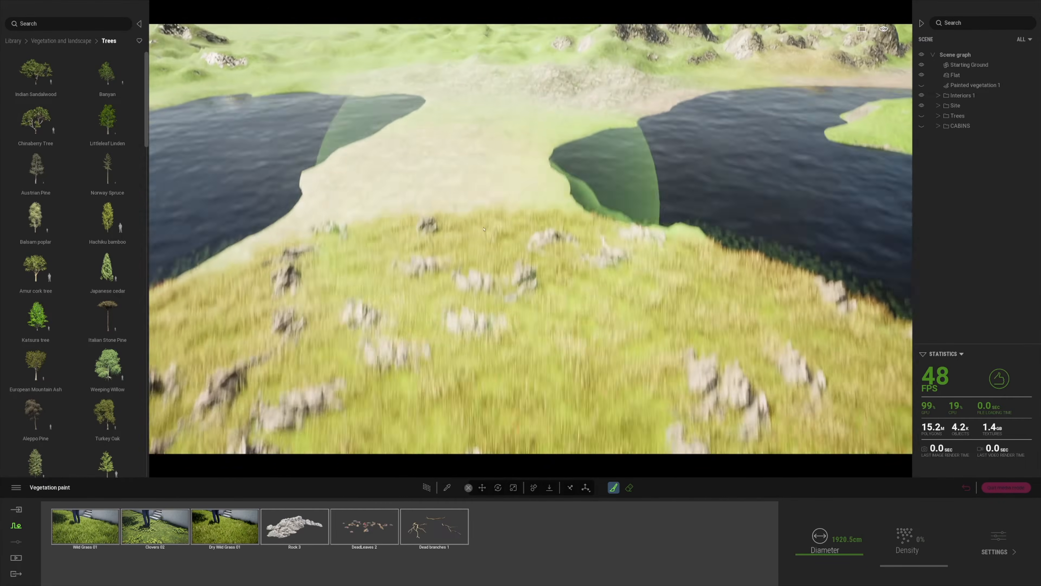
right_drag(488, 230, 473, 281)
right_drag(435, 181, 241, 202)
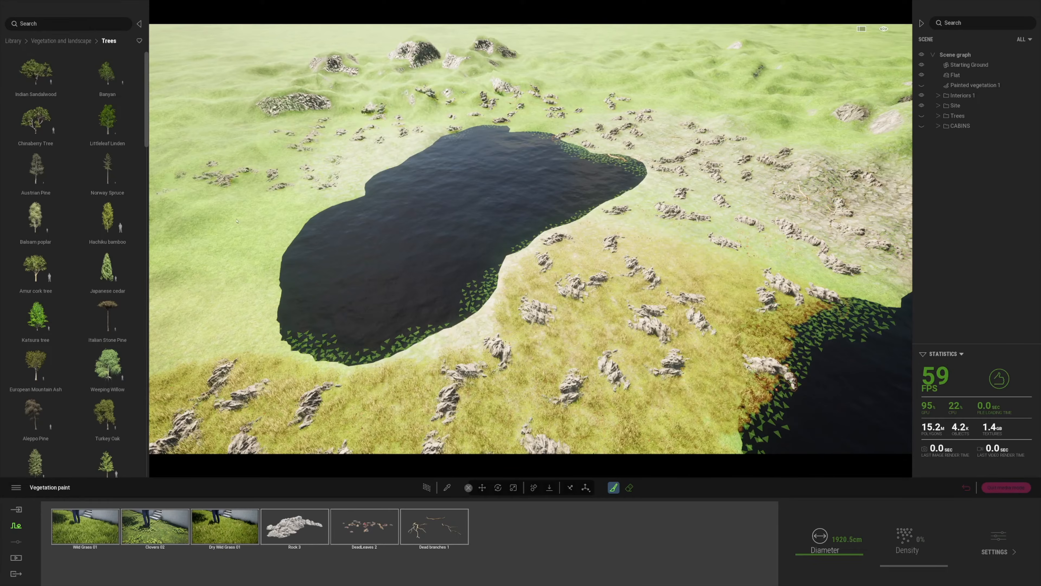
mouse_move(386, 359)
right_down()
mouse_move(342, 390)
mouse_move(655, 403)
right_up()
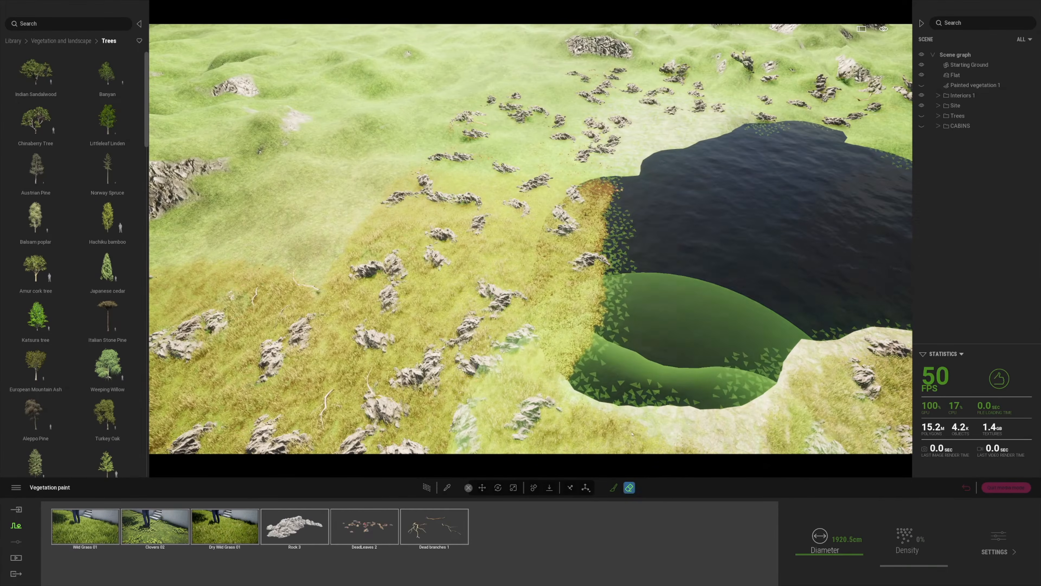
right_drag(642, 240, 720, 501)
key(w)
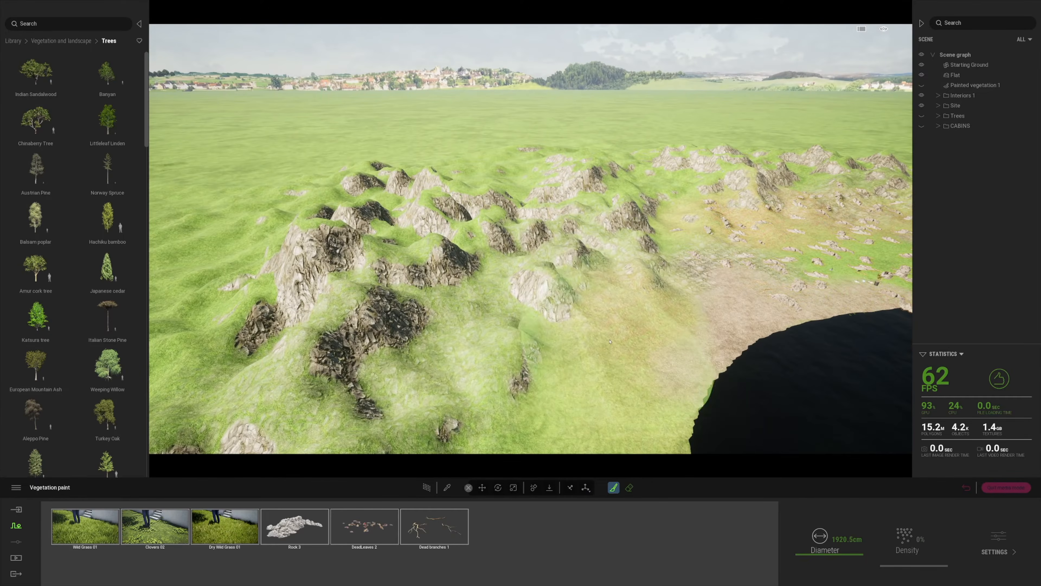
right_drag(730, 257, 509, 359)
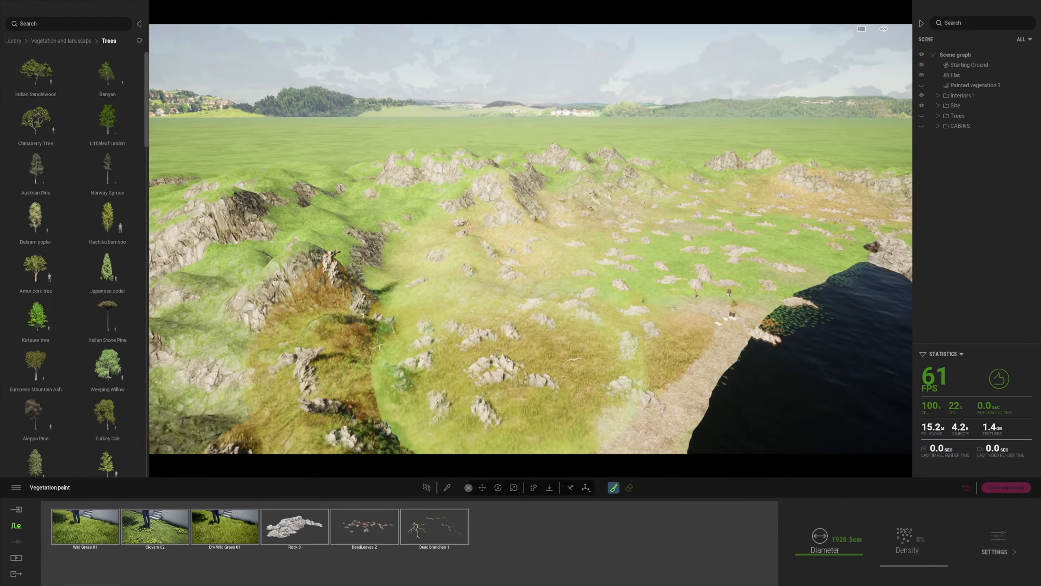
right_drag(725, 254, 570, 303)
key(w)
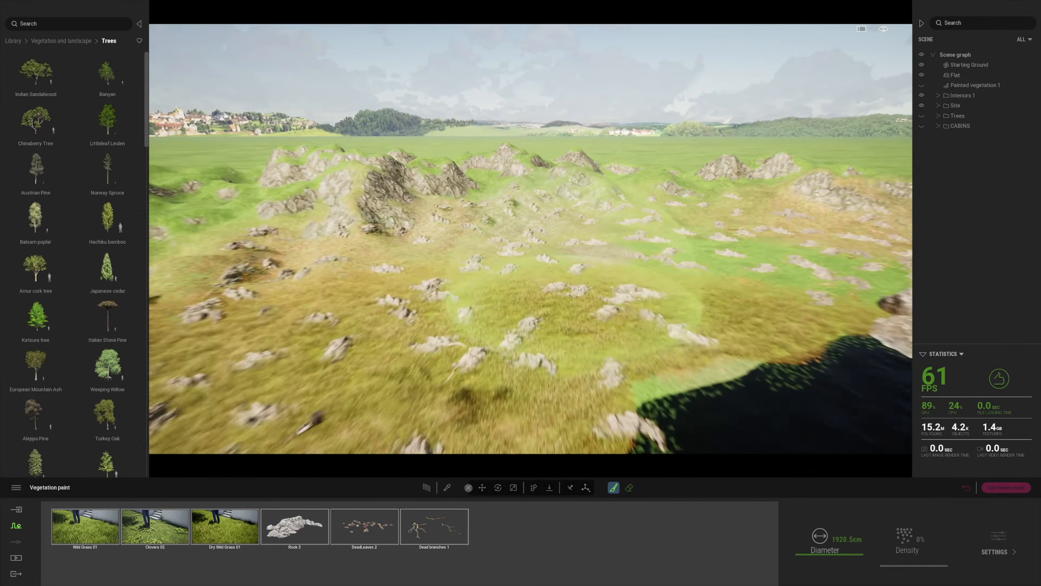
click(923, 117)
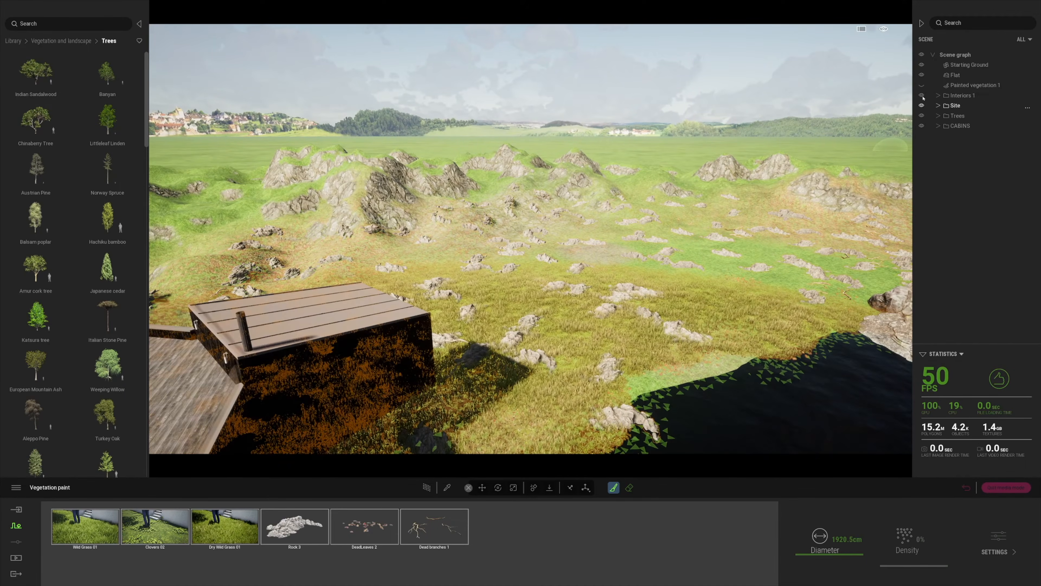
Show Painted vegetation 1 again and exit vegetation painting over the pond
click(922, 85)
key(s)
mouse_move(664, 295)
right_down()
mouse_move(502, 325)
mouse_move(656, 303)
mouse_move(776, 329)
right_up()
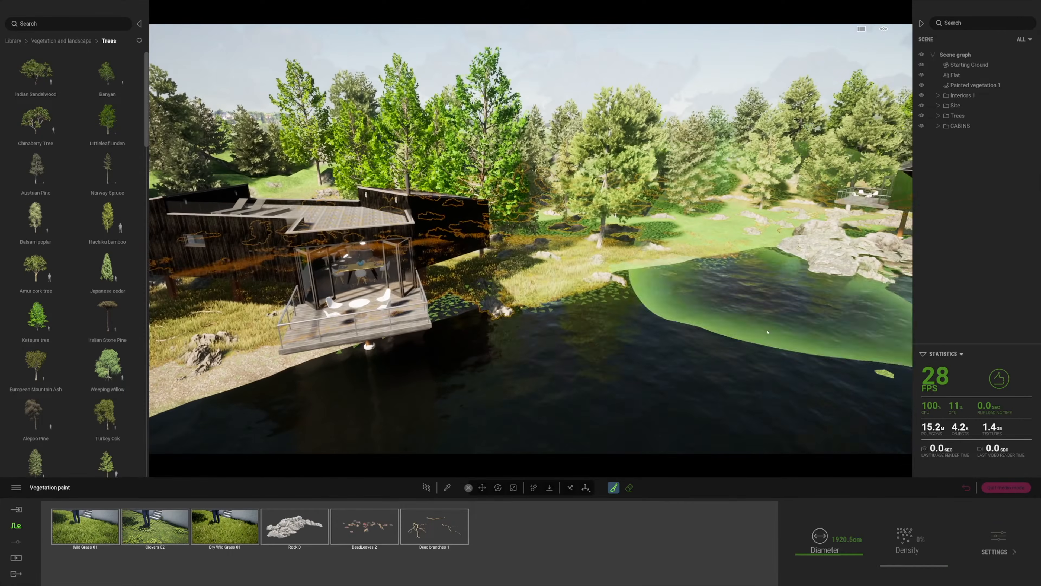
key(Escape)
key(w)
mouse_move(583, 403)
right_down()
mouse_move(516, 381)
mouse_move(502, 419)
mouse_move(623, 394)
mouse_move(549, 328)
right_up()
key(s)
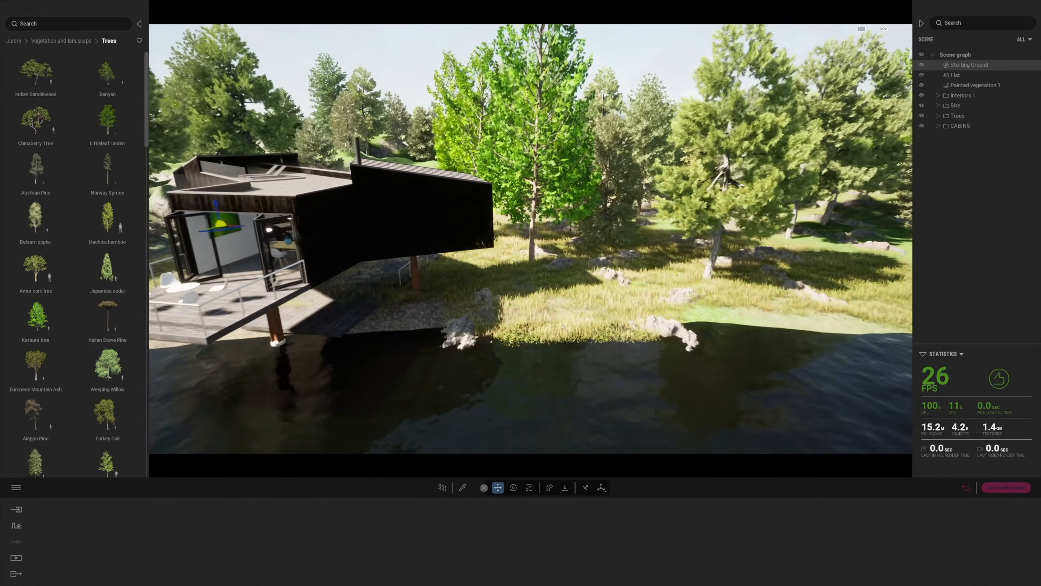
Select Painted vegetation 2 and set the vegetation eraser diameter to 284.1cm
click(562, 324)
click(630, 488)
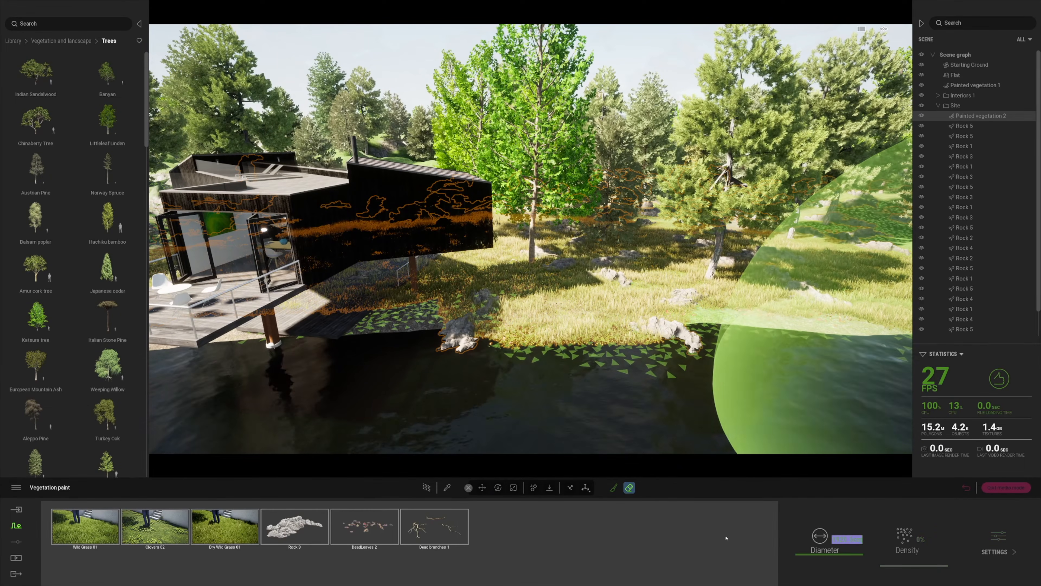
click(834, 539)
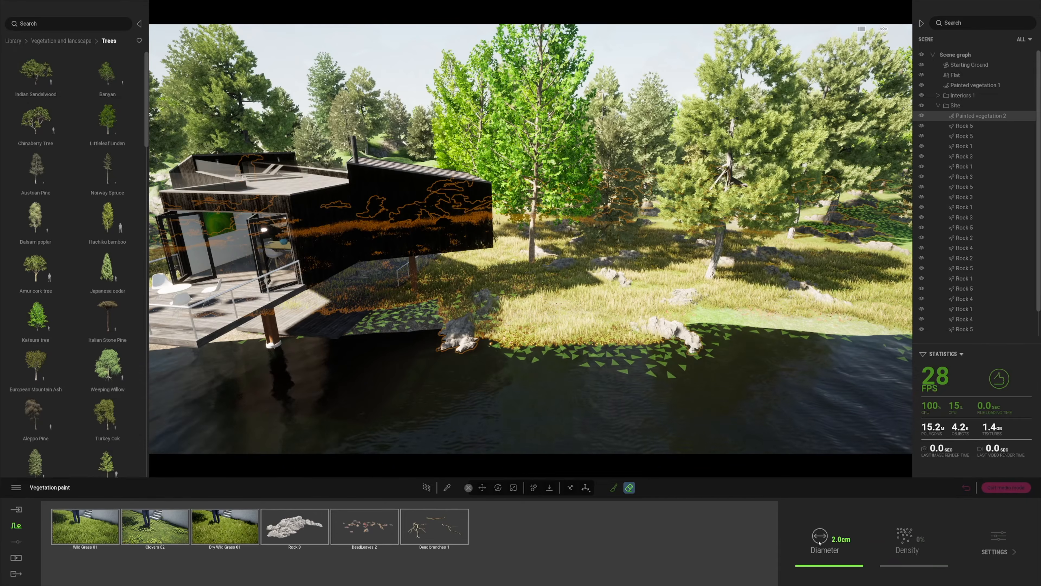
drag(822, 566, 825, 566)
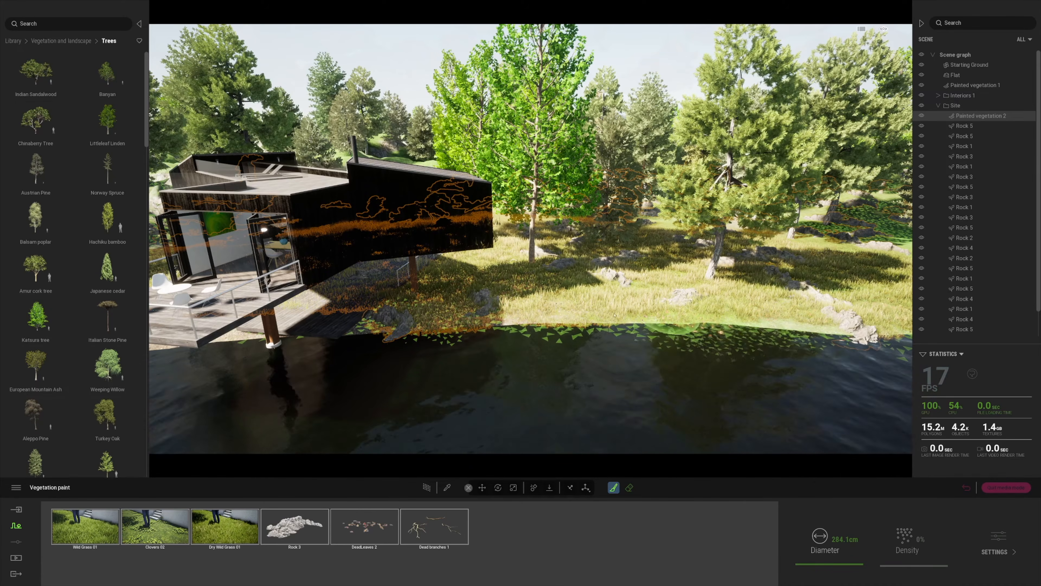
Erase near the shore trees, exit painting, and collapse the Scene panel for a wider view
right_drag(466, 350, 542, 390)
click(630, 487)
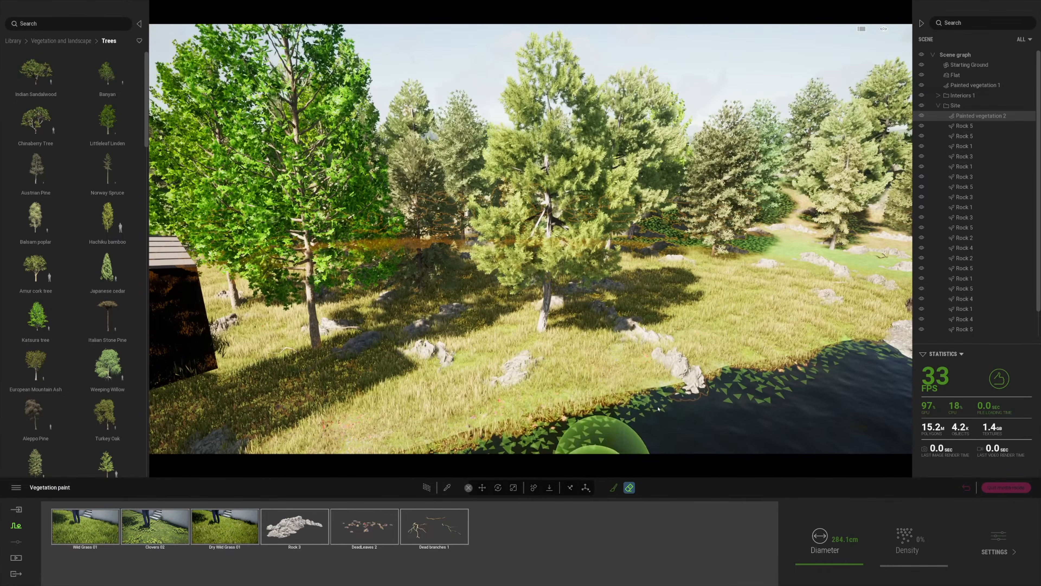
key(s)
mouse_move(506, 439)
right_down()
mouse_move(597, 404)
mouse_move(527, 367)
mouse_move(616, 369)
mouse_move(621, 386)
right_up()
key(Escape)
key(Escape)
key(w)
mouse_move(545, 427)
right_down()
mouse_move(505, 406)
mouse_move(369, 394)
right_up()
key(s)
click(921, 23)
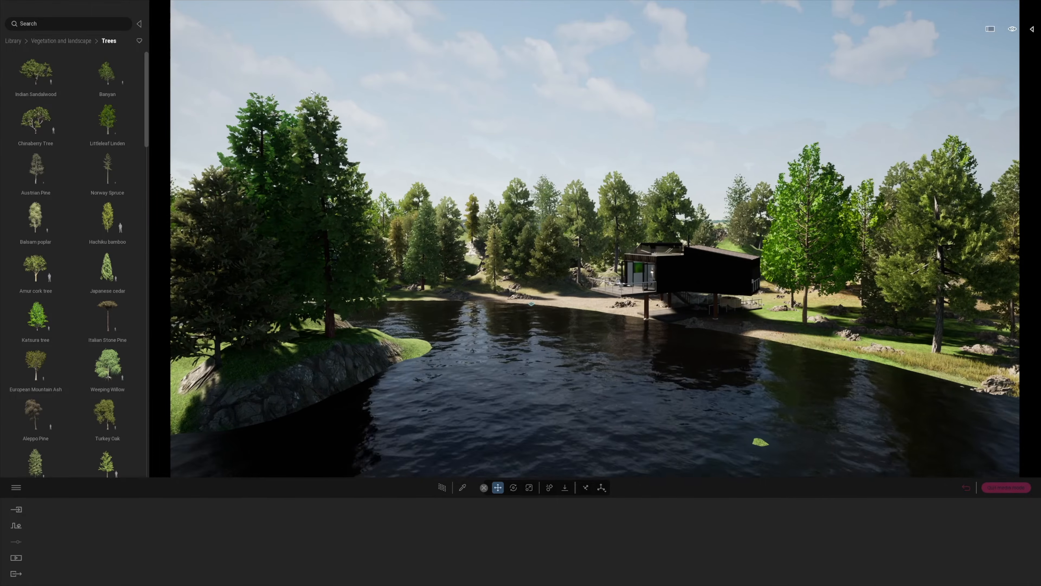
Collapse the Library panel and fly over the lake to the small tree island
key(s)
click(140, 23)
key(d)
right_drag(501, 270, 371, 249)
key(w)
key(e)
key(w)
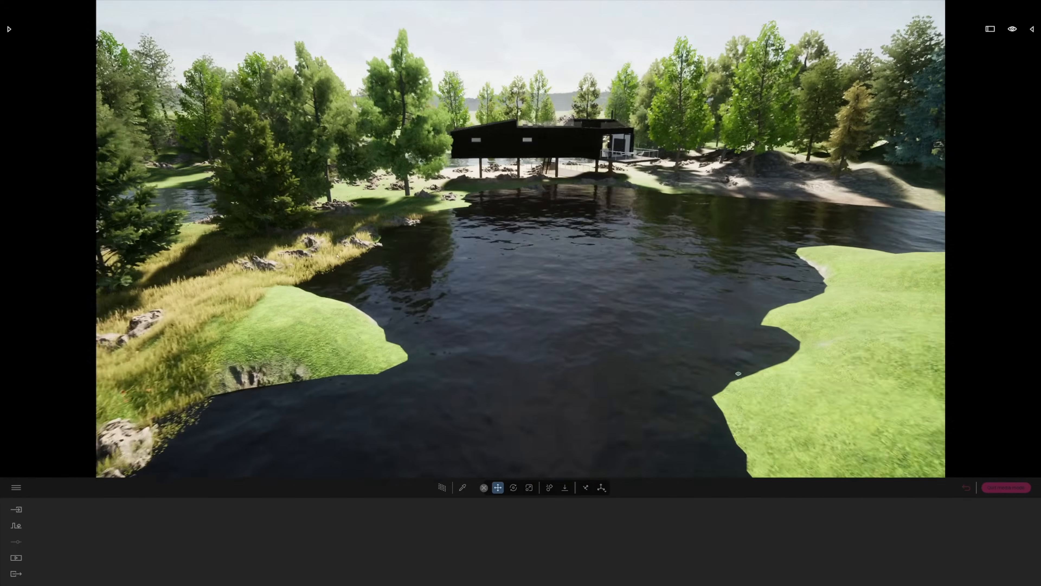
Select the painted vegetation and paint dry grass and leaves onto the island
click(744, 377)
click(614, 487)
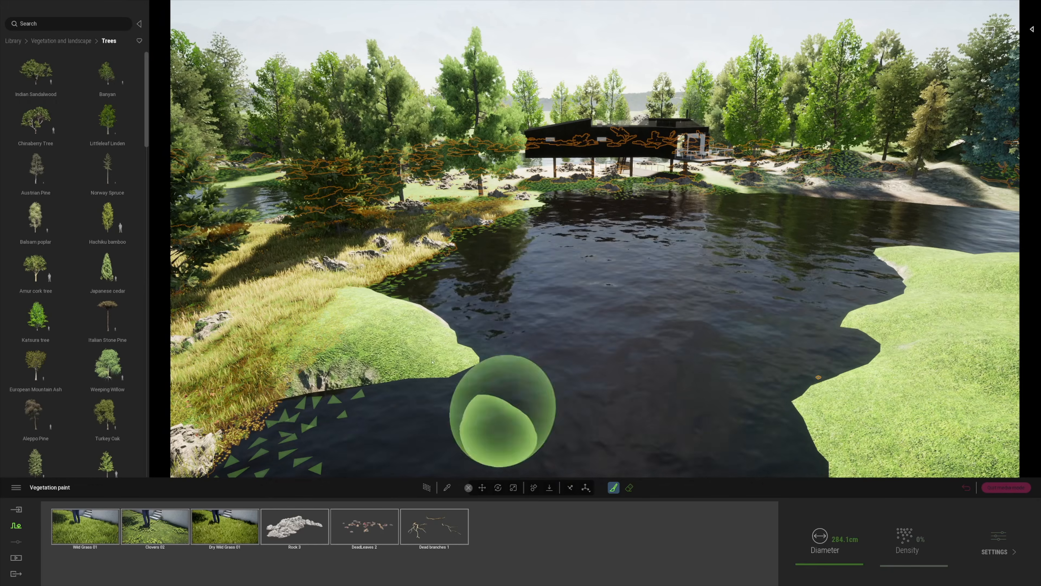
key(s)
right_drag(790, 378, 761, 362)
key(w)
key(e)
drag(693, 372, 702, 441)
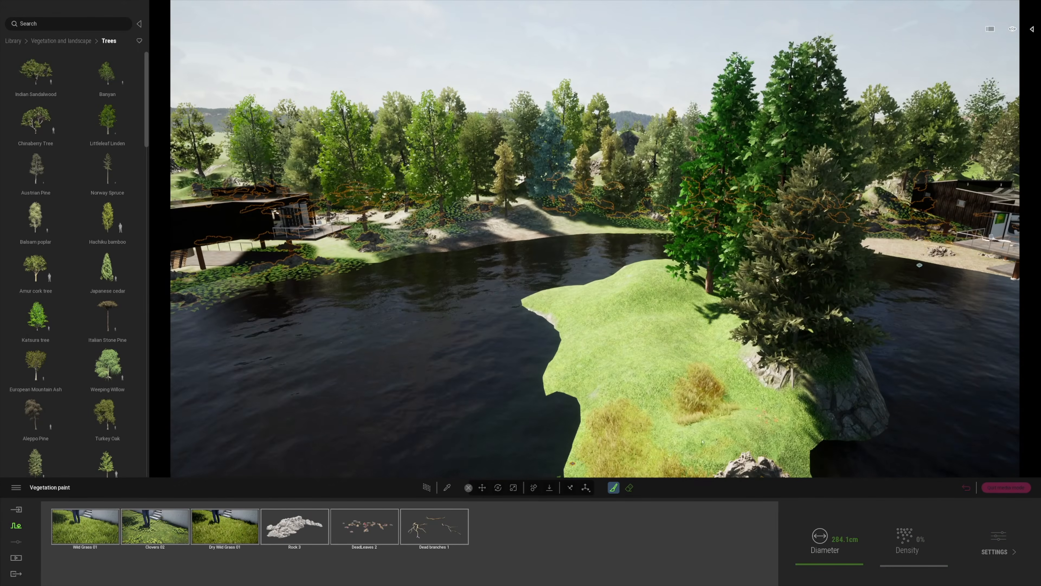
Paint dry grass, a rock and clovers on another part of the island
key(s)
right_drag(659, 373, 604, 375)
key(a)
key(w)
key(s)
mouse_move(599, 379)
mouse_down()
mouse_move(565, 414)
mouse_move(551, 366)
mouse_up()
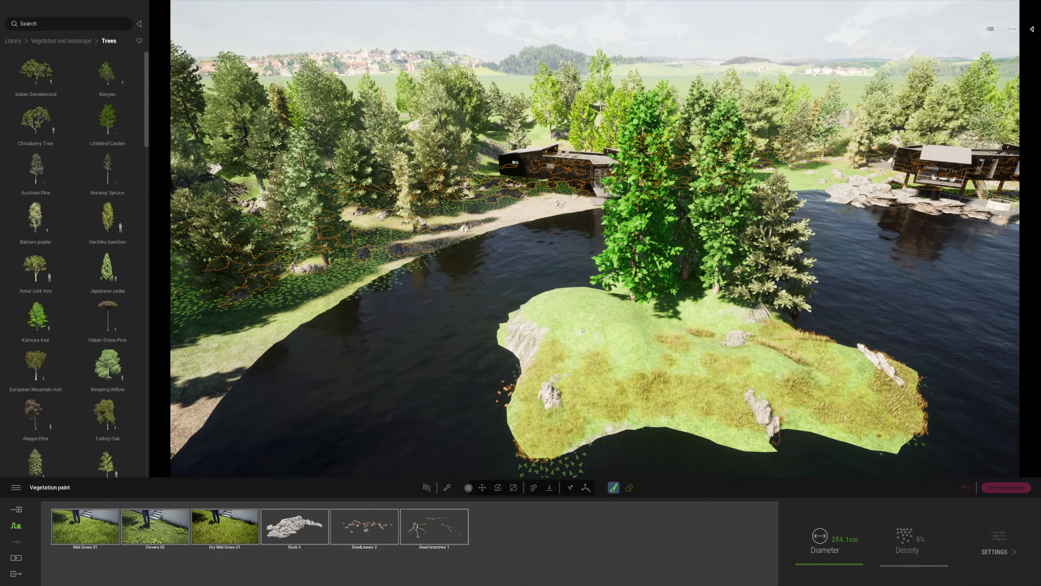
Circle low around the island to inspect the painted vegetation
key(e)
mouse_move(509, 395)
right_down()
mouse_move(504, 427)
mouse_move(723, 355)
mouse_move(883, 260)
mouse_move(992, 239)
mouse_move(973, 246)
mouse_move(1012, 44)
right_up()
key(w)
key(a)
key(q)
key(a)
key(e)
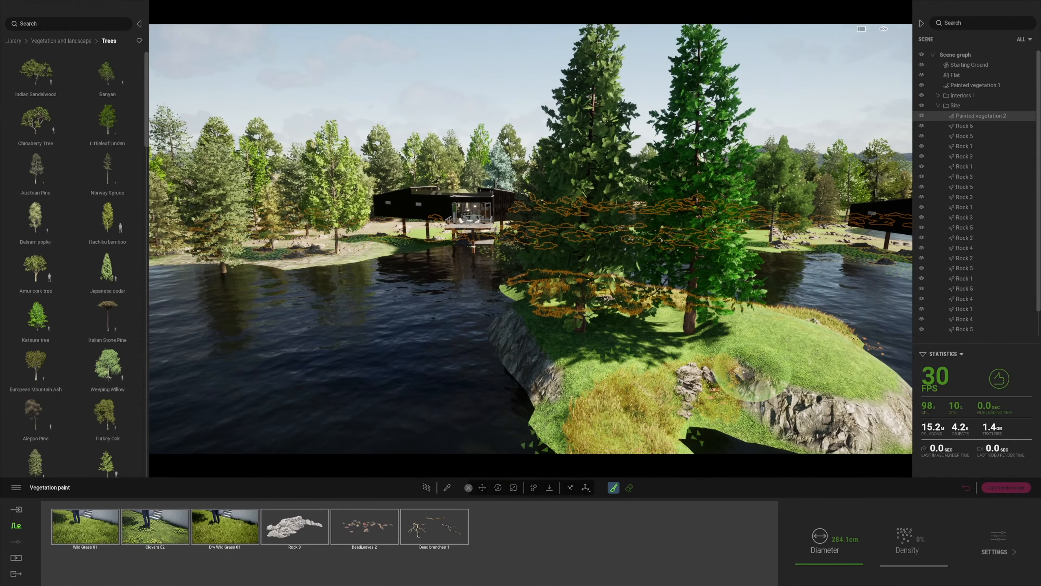
middle_drag(574, 358, 951, 302)
right_drag(951, 302, 915, 259)
Collapse the Site folder and close vegetation painting
click(939, 105)
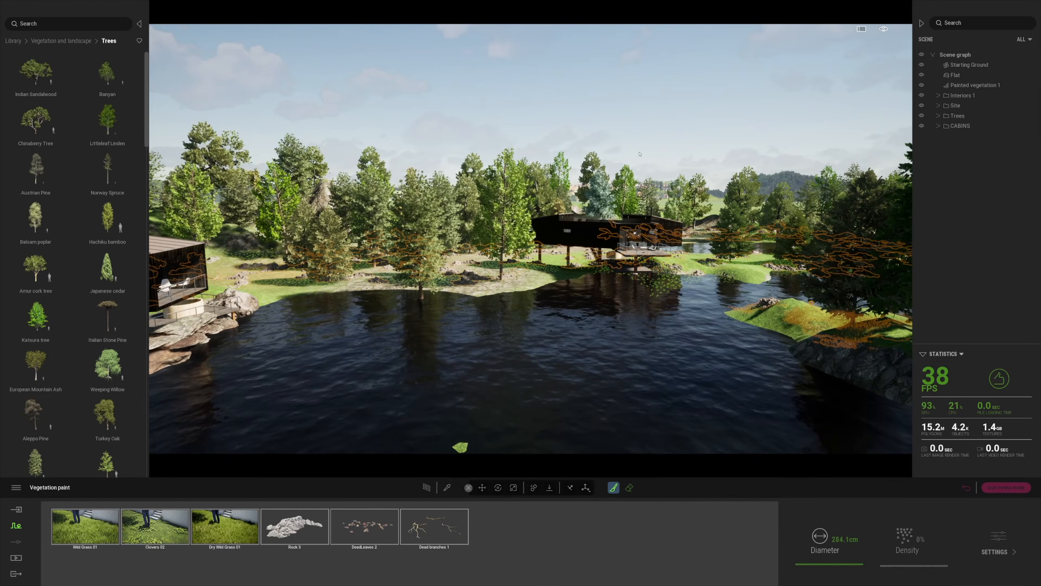
key(q)
key(Escape)
click(17, 526)
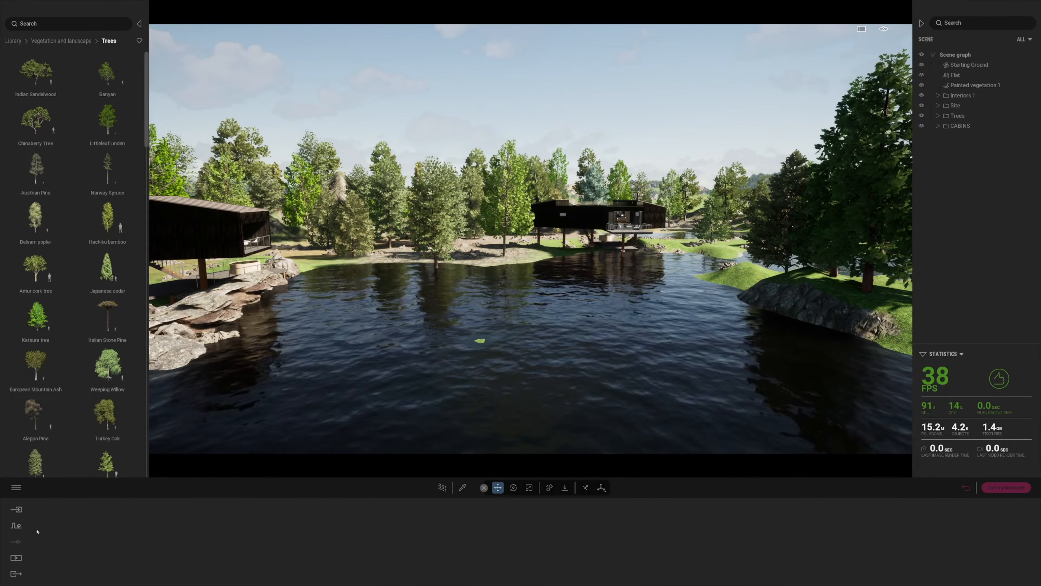
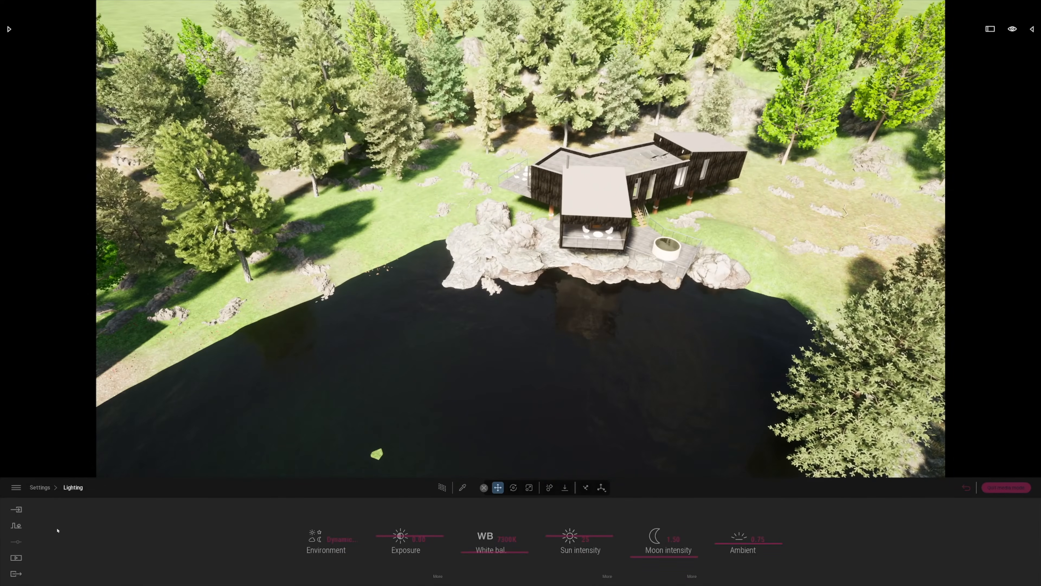
Leave the lighting settings for the saved images and fly from the Image1 interior onto the lakeside terrace
click(21, 558)
click(324, 537)
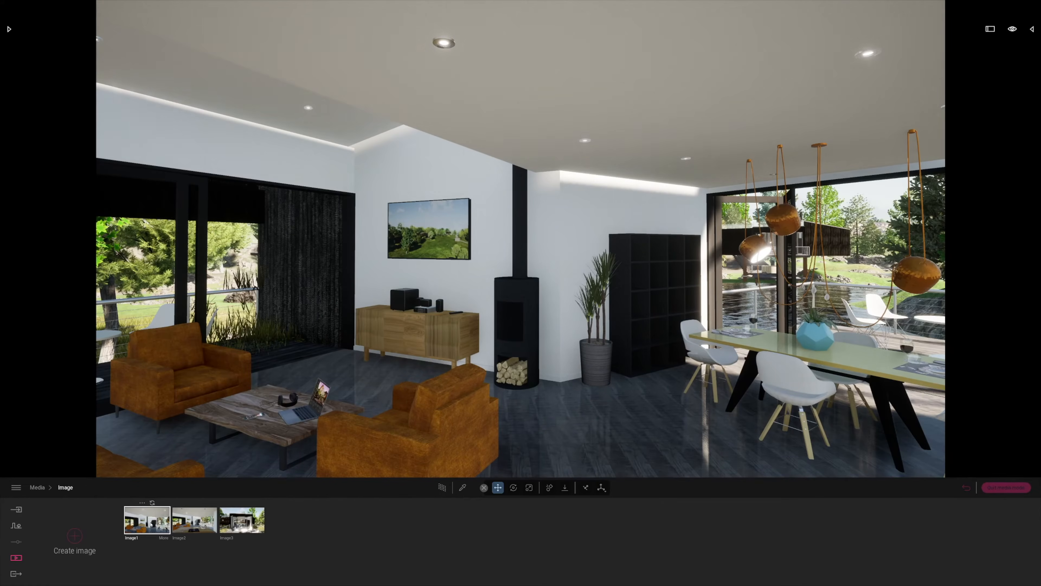
key(w)
right_drag(320, 435, 531, 443)
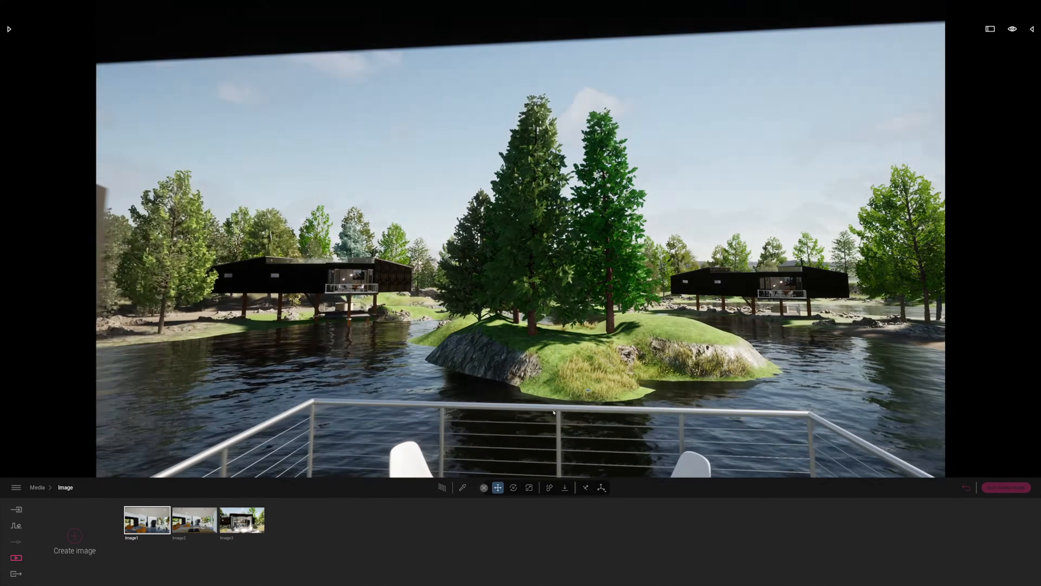
right_drag(531, 444, 540, 384)
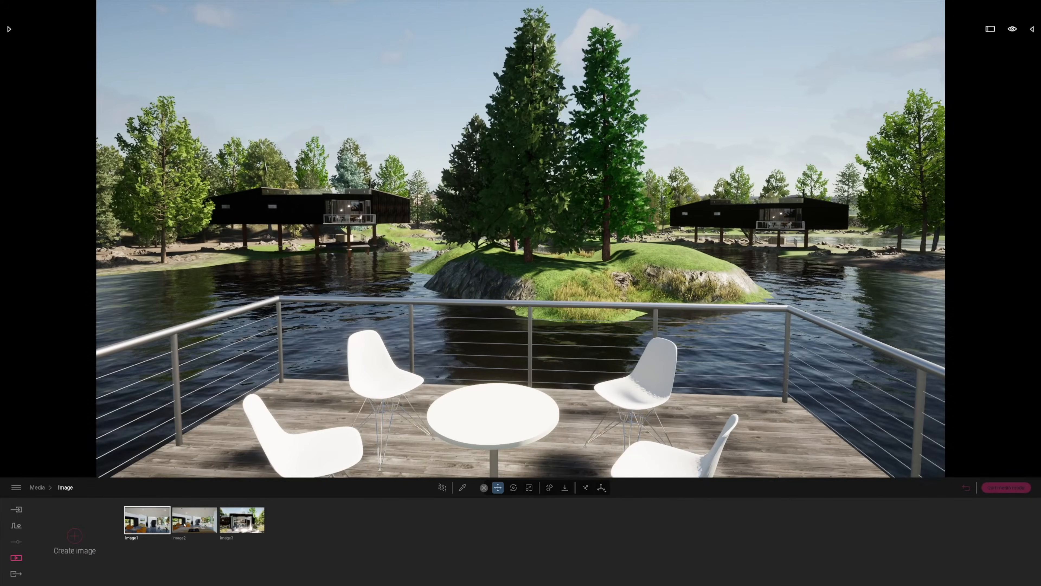
key(a)
mouse_move(563, 333)
right_down()
mouse_move(613, 322)
mouse_move(577, 320)
right_up()
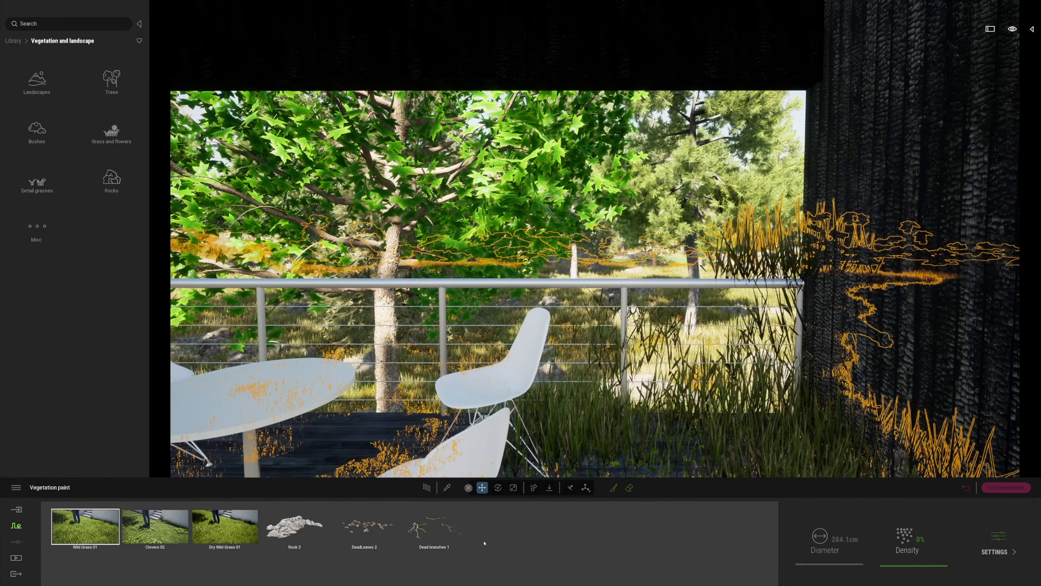
Erase the painted grass from the terrace deck with the vegetation eraser
click(629, 490)
drag(624, 451, 607, 411)
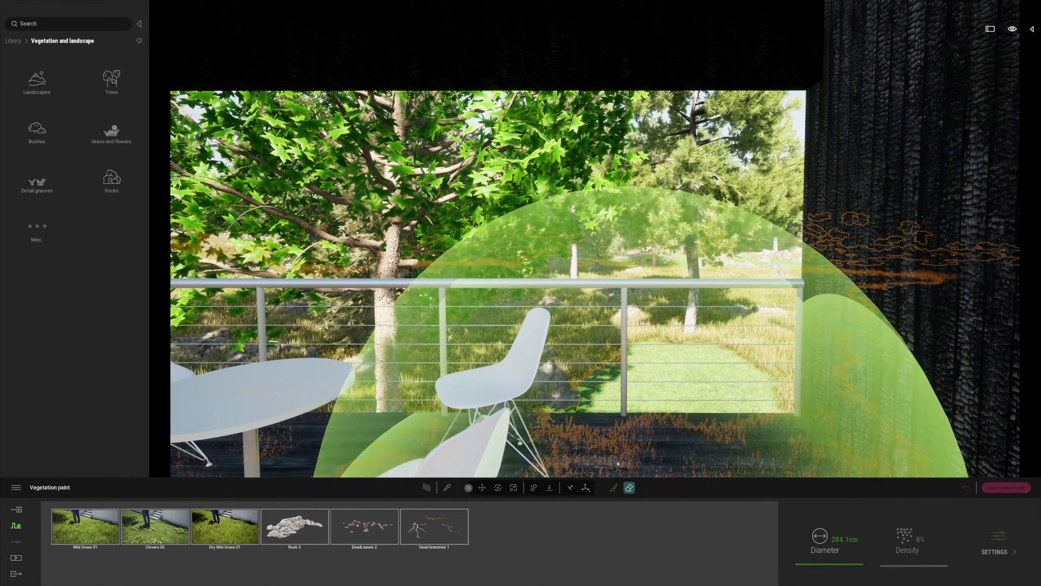
mouse_move(618, 475)
right_down()
mouse_move(607, 458)
mouse_move(524, 453)
mouse_move(781, 391)
right_up()
Reposition the camera by the deck railing, then jump back to the saved Image4 view
key(s)
key(w)
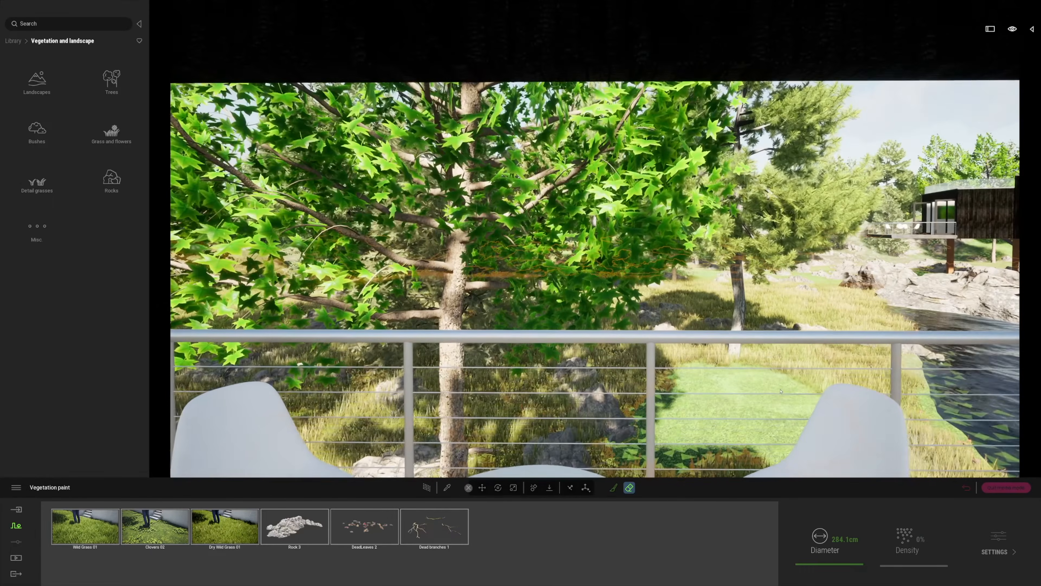
key(s)
key(d)
key(w)
key(s)
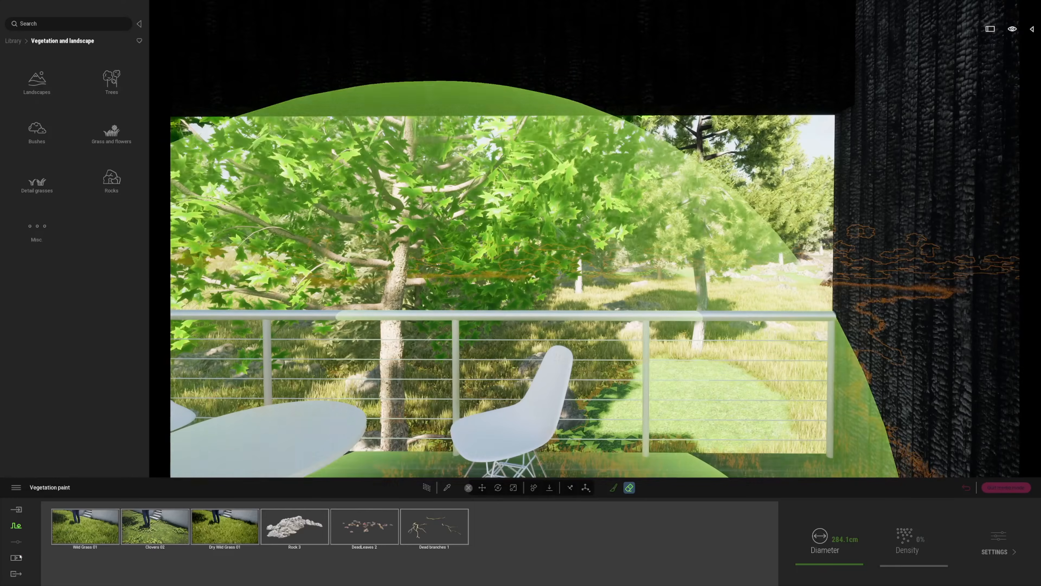
click(16, 557)
click(326, 537)
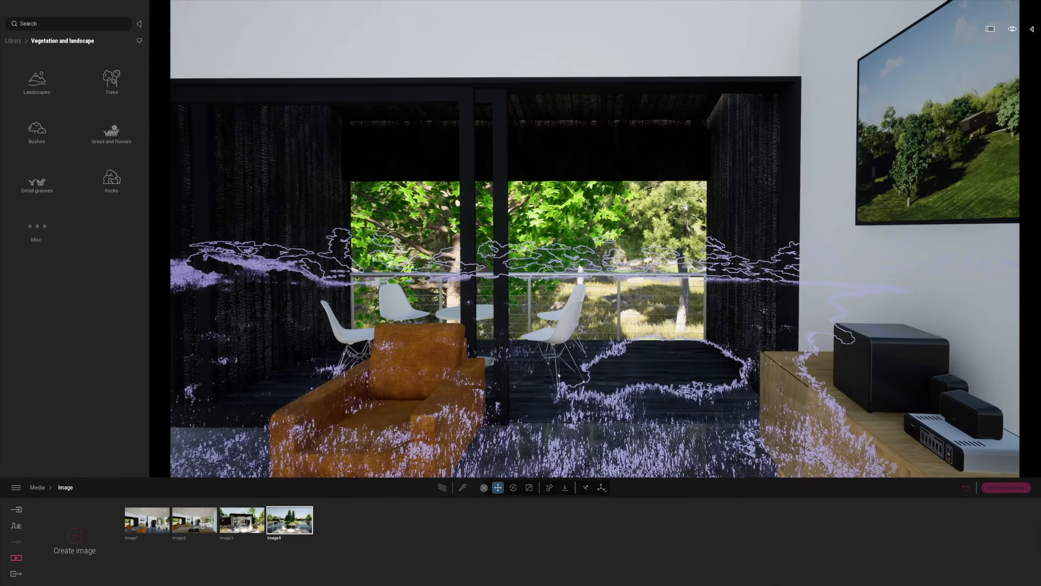
Show the scene graph and statistics, frame the armchair and table, and save the living-room image
click(1031, 28)
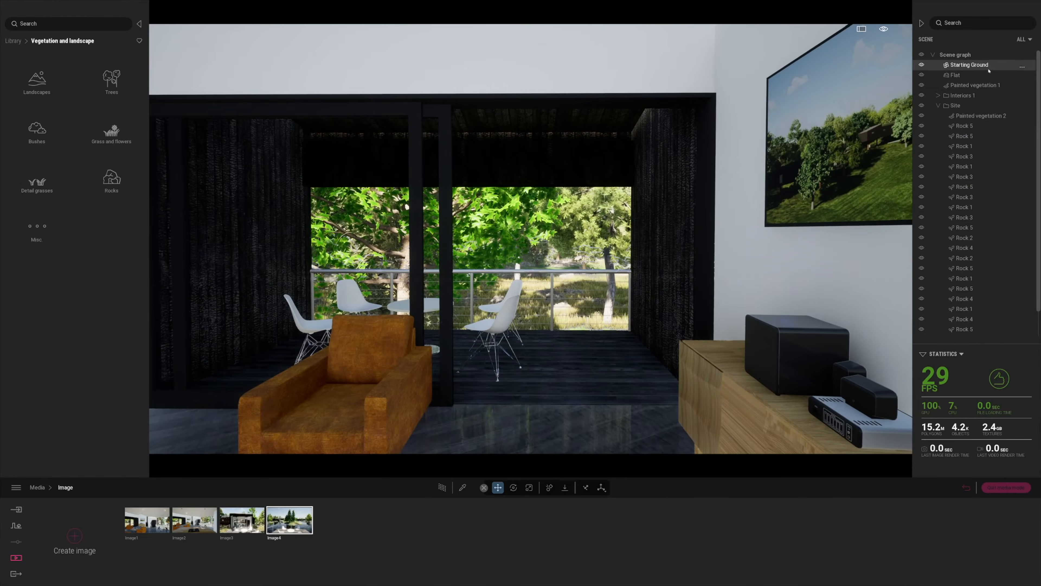
key(s)
right_drag(526, 354, 468, 361)
key(w)
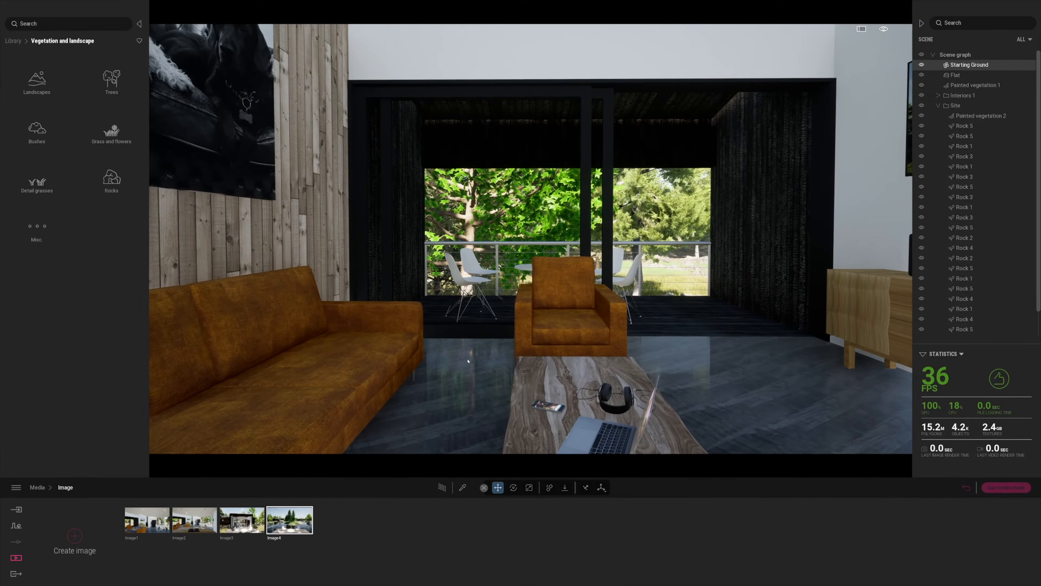
click(74, 537)
Move the Image3 exterior shot to the front of the list and review every saved image
drag(241, 518, 145, 528)
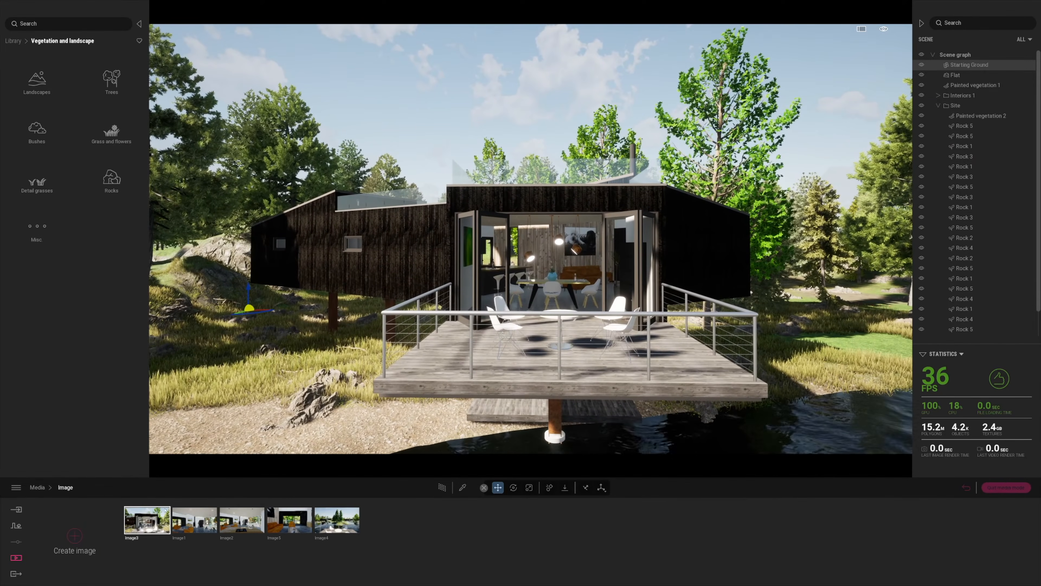
click(239, 522)
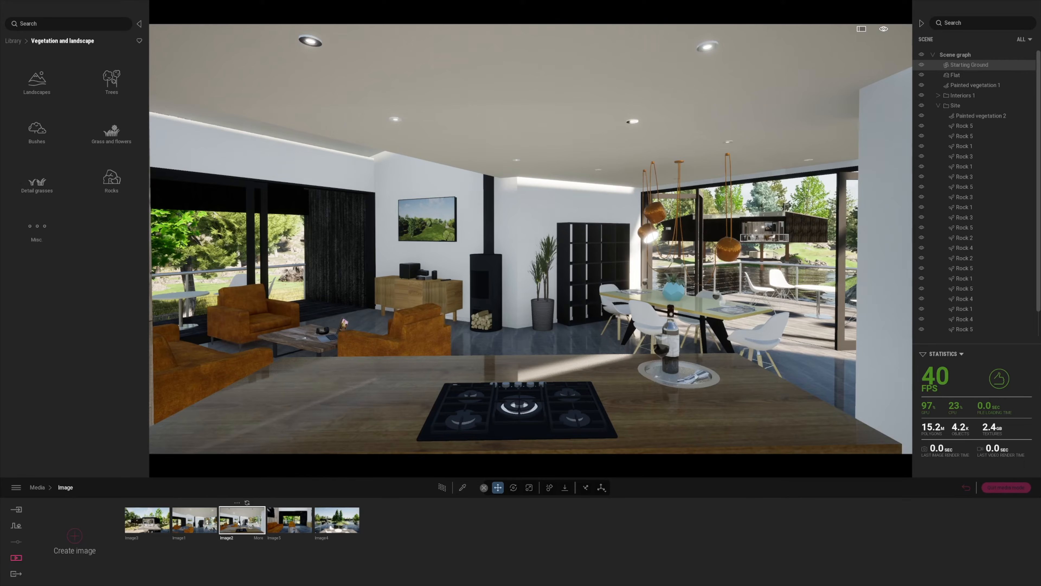
click(214, 519)
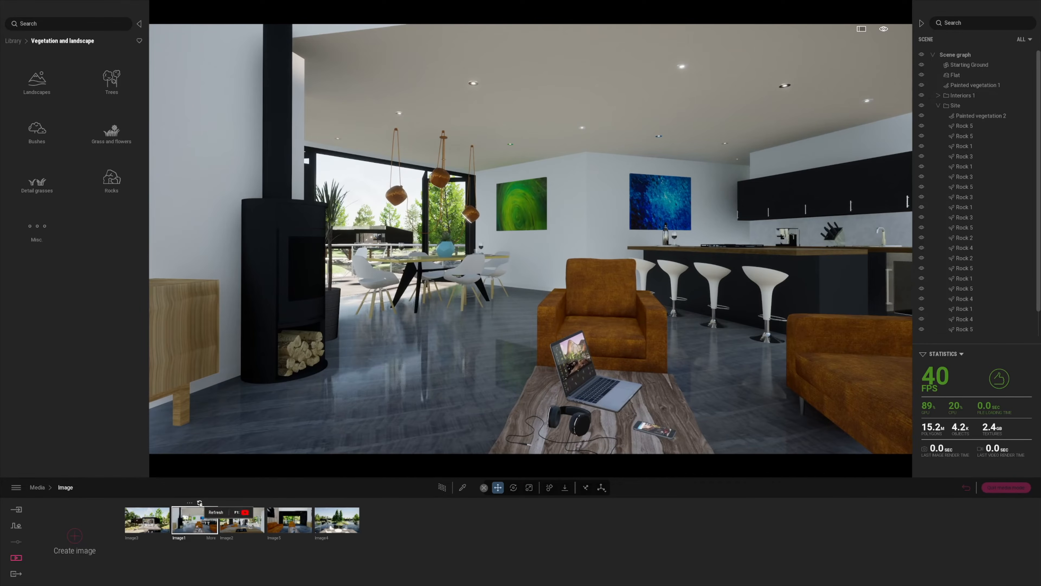
click(165, 518)
click(200, 521)
click(245, 521)
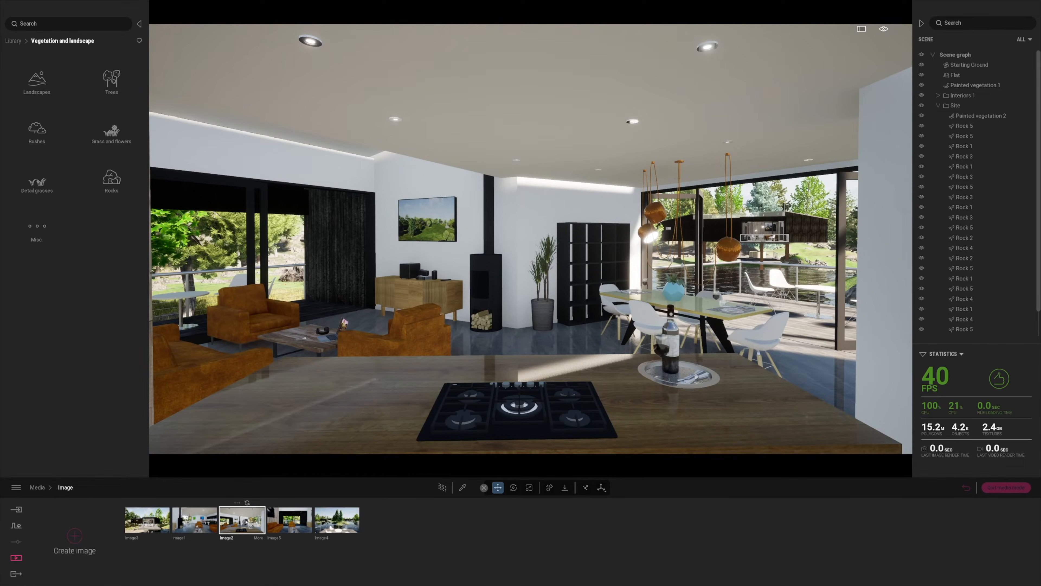
click(289, 520)
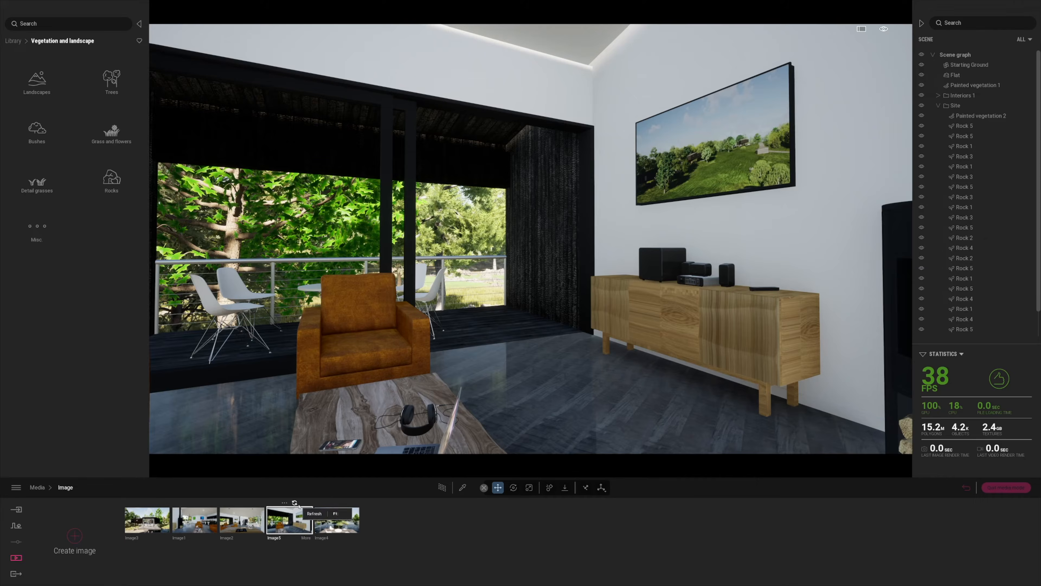
click(337, 520)
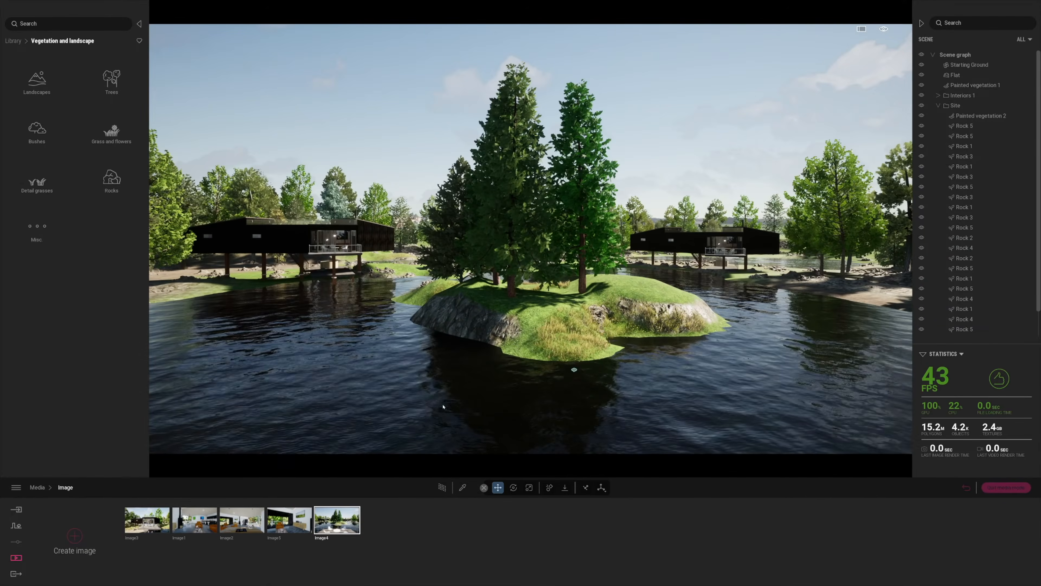
Frame the open lake from the cabin deck and save it as Image6
key(a)
right_drag(443, 407, 607, 398)
key(d)
key(s)
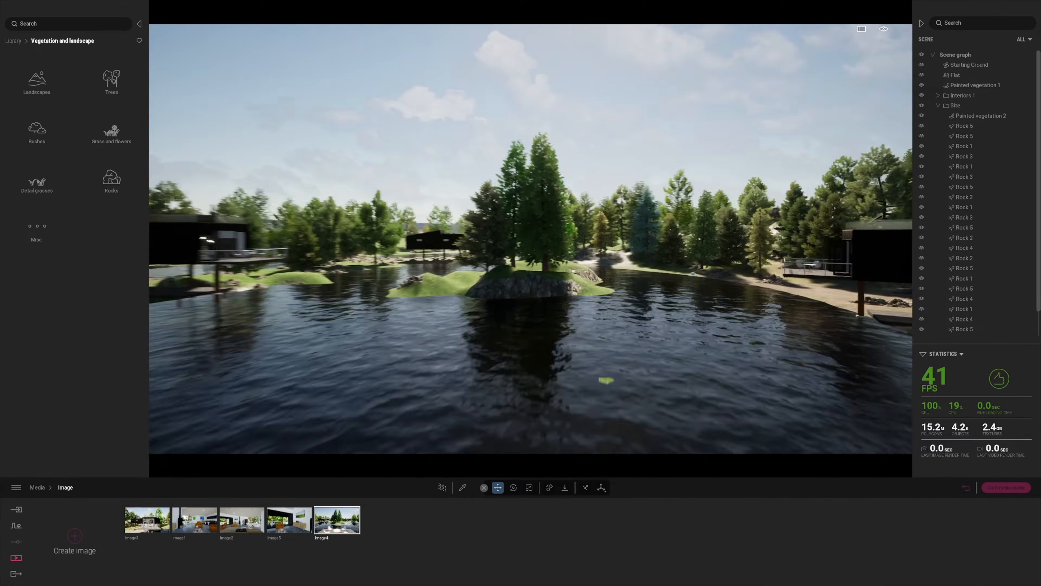
key(s)
right_drag(606, 398, 362, 403)
key(w)
key(s)
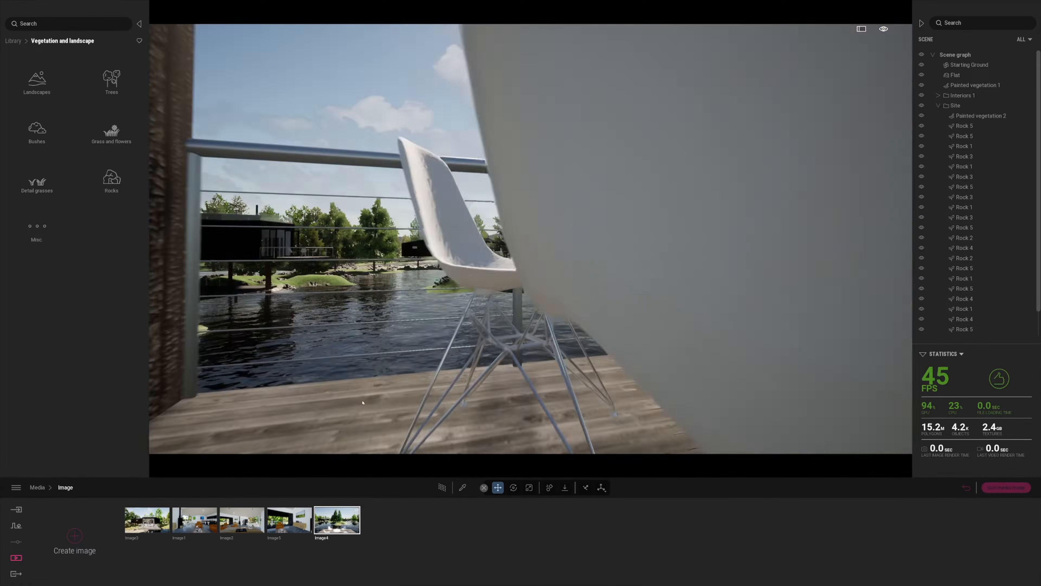
key(d)
key(e)
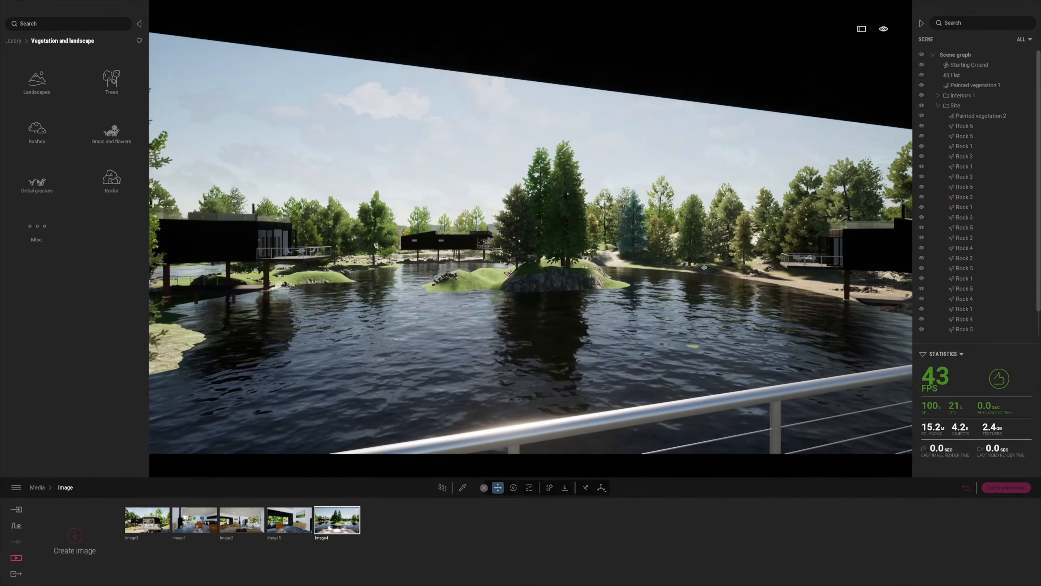
key(s)
key(w)
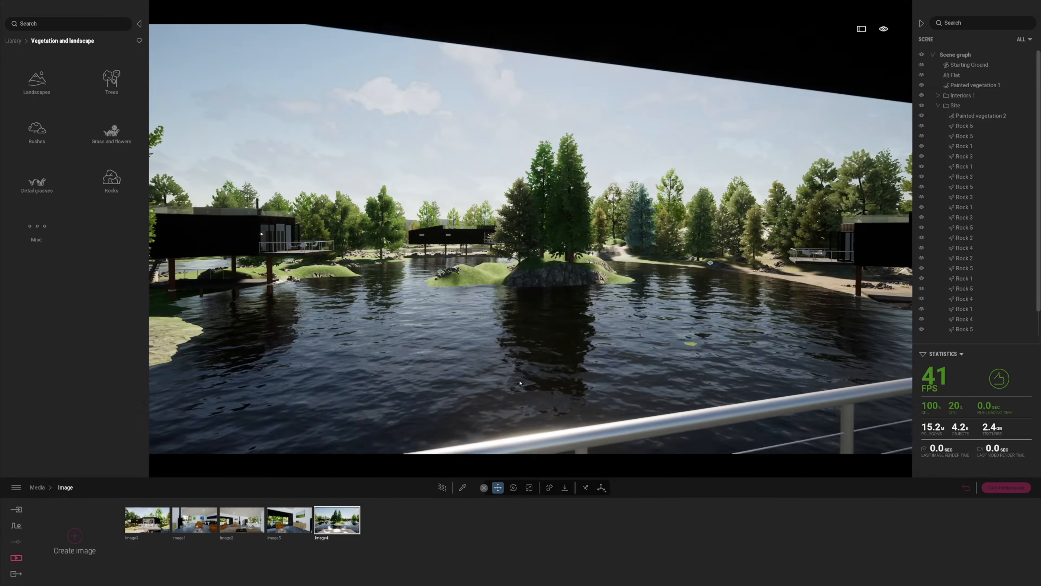
key(a)
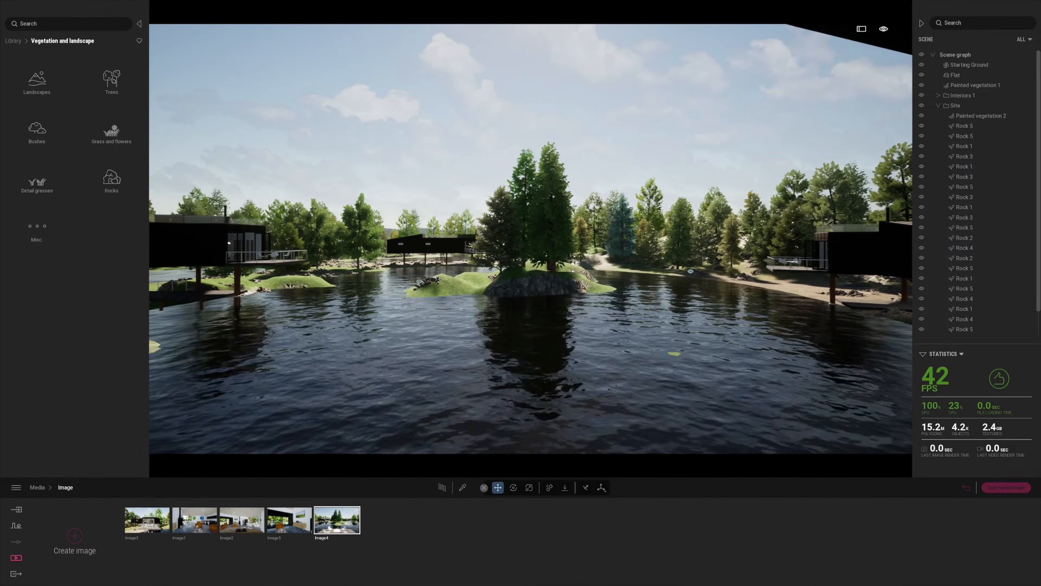
key(s)
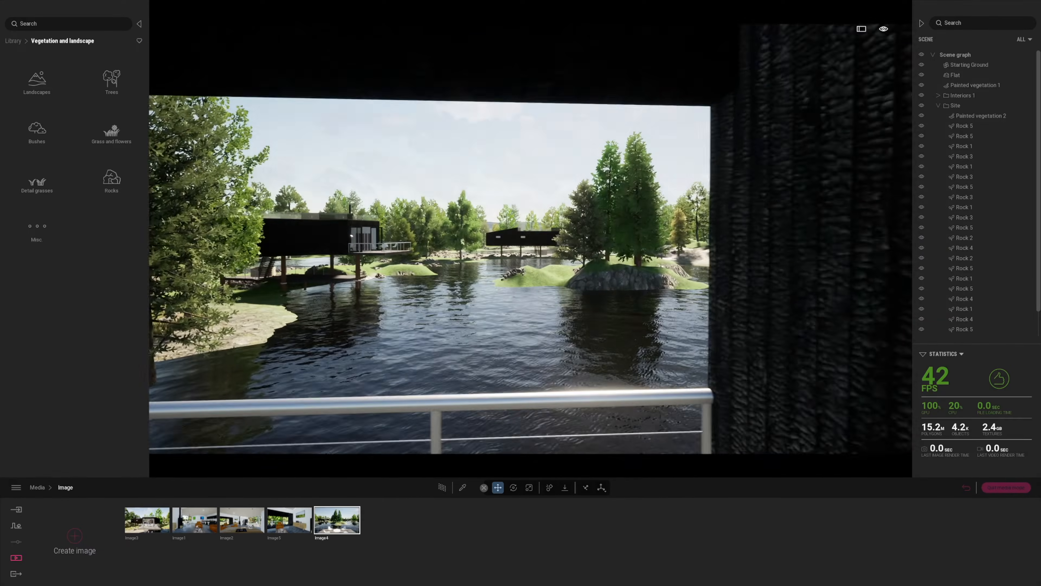
key(w)
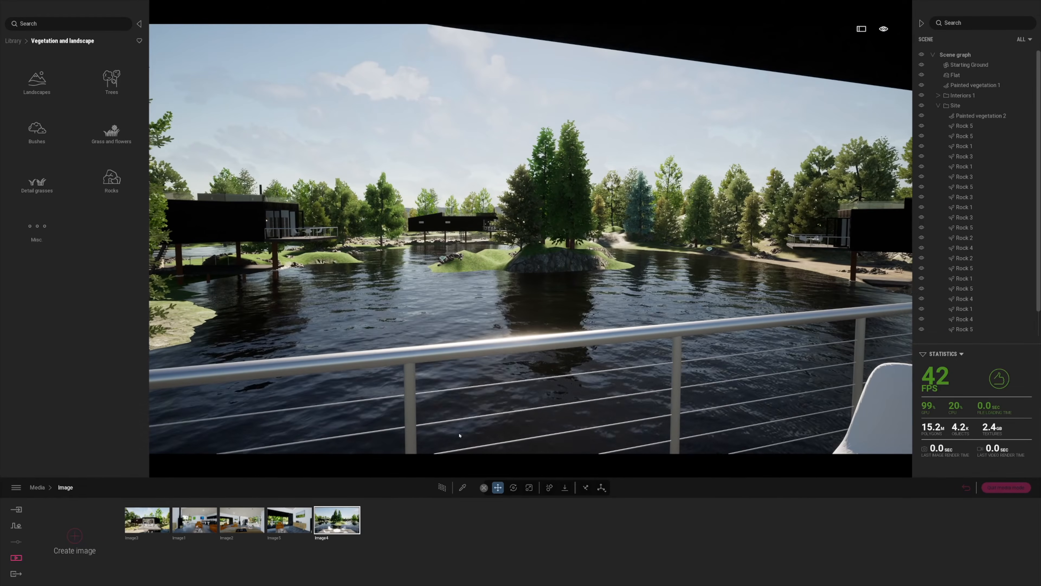
click(88, 538)
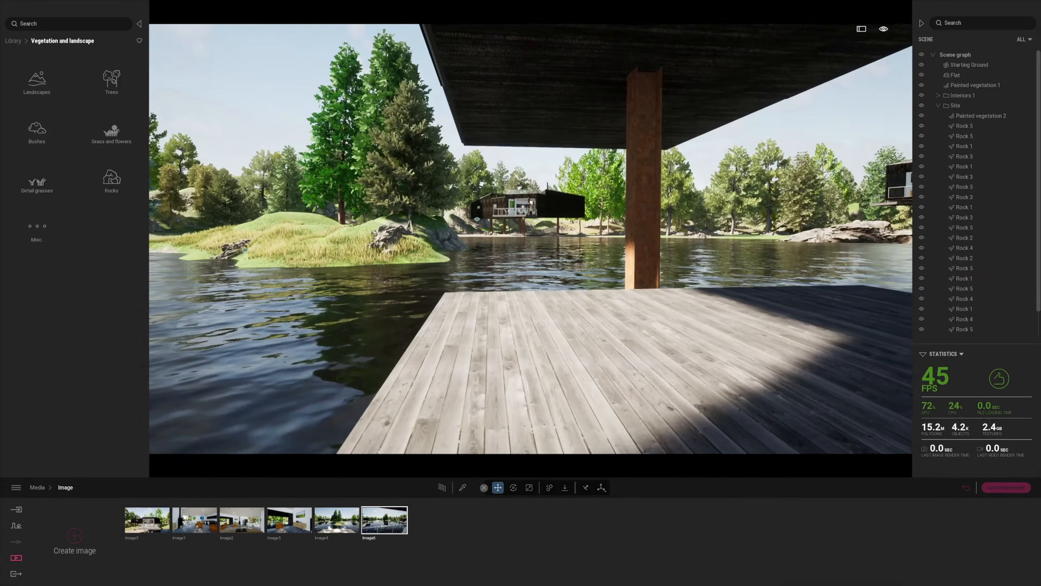
Fly out from under the deck, rise above the roofs and save the aerial lake view as Image7
key(d)
key(s)
key(a)
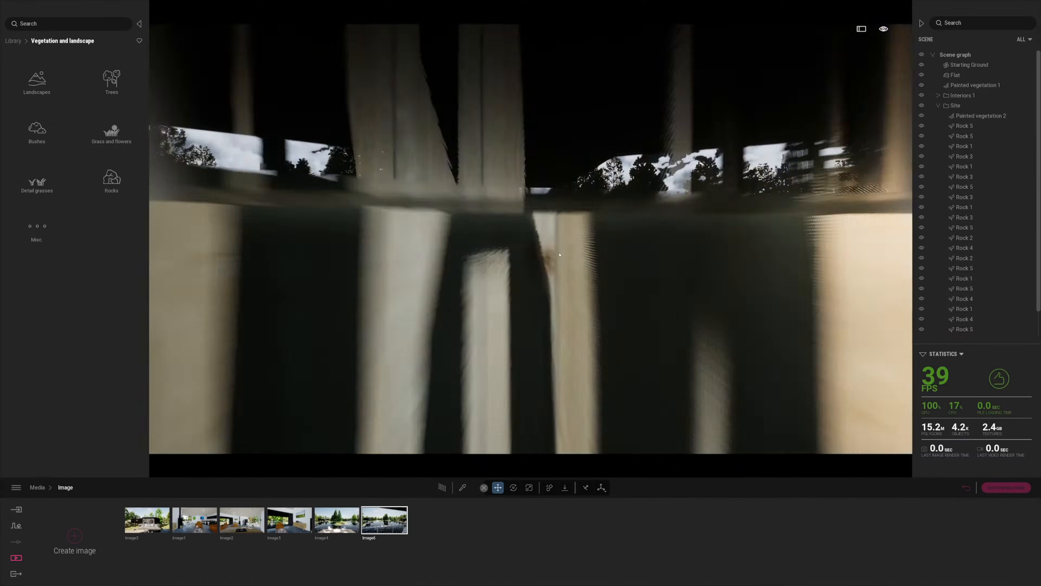
key(s)
key(e)
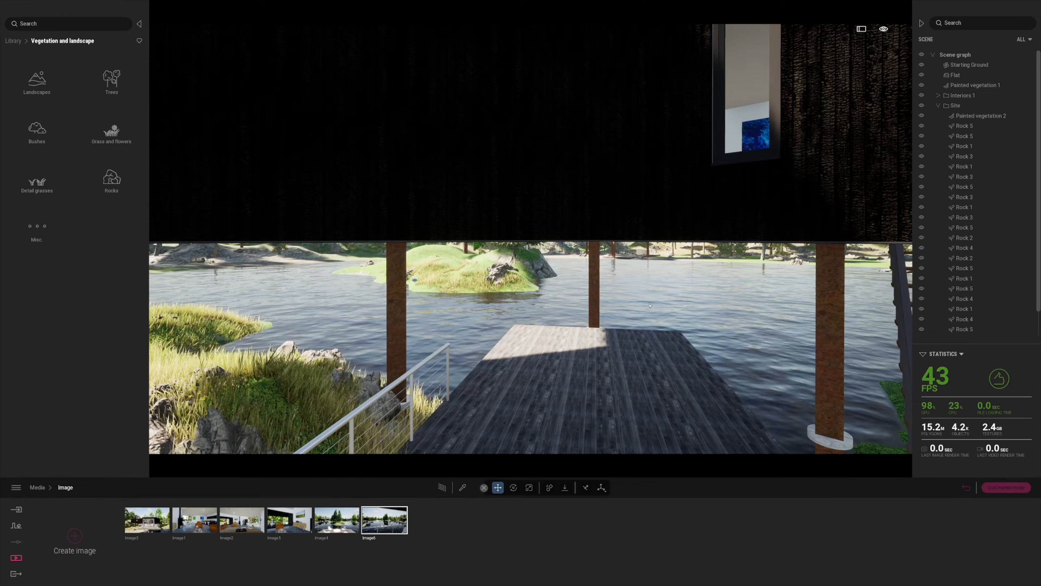
key(s)
key(q)
key(w)
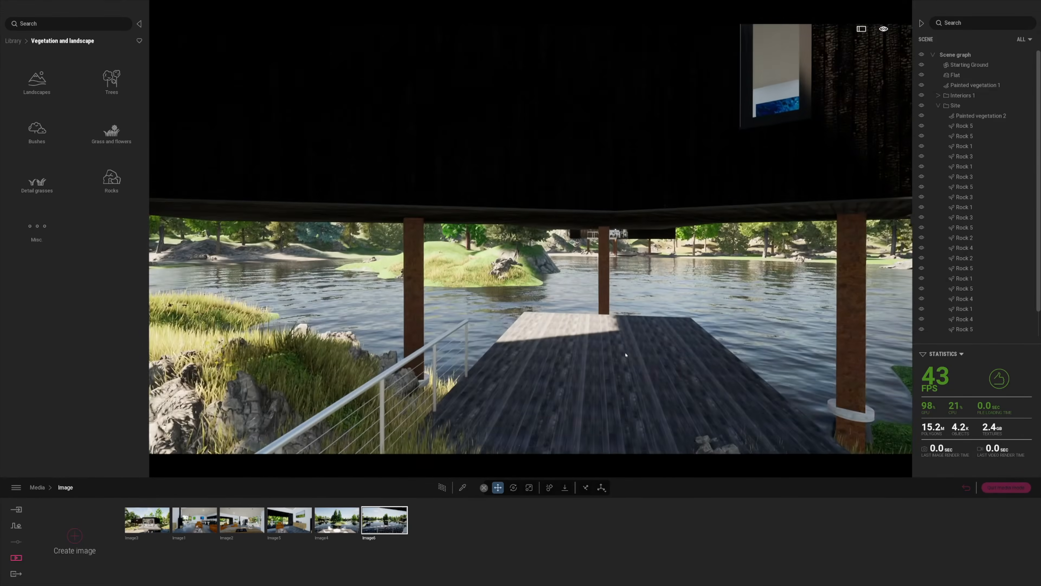
key(q)
key(d)
key(w)
key(d)
key(w)
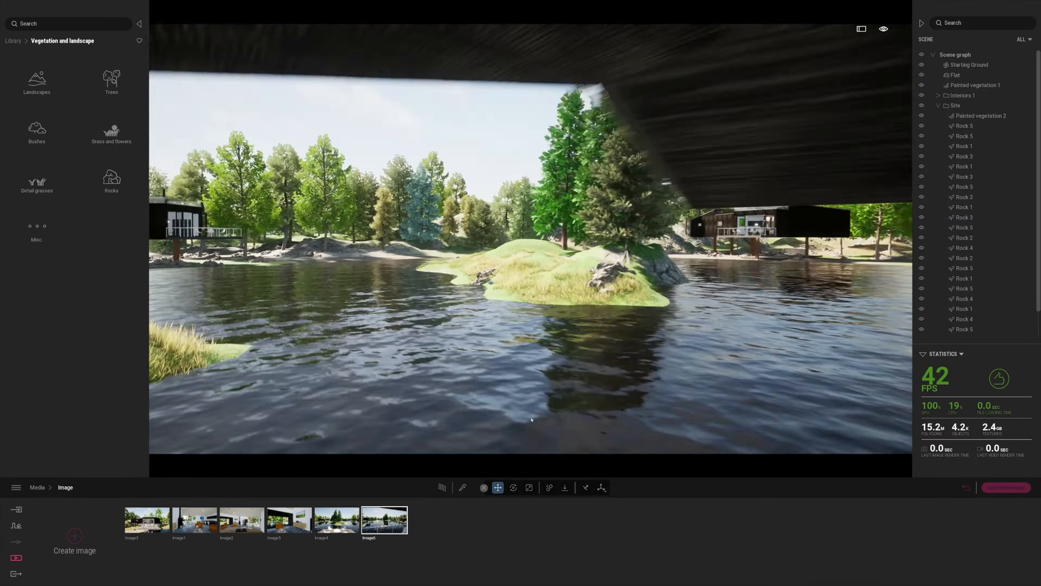
key(d)
key(s)
key(e)
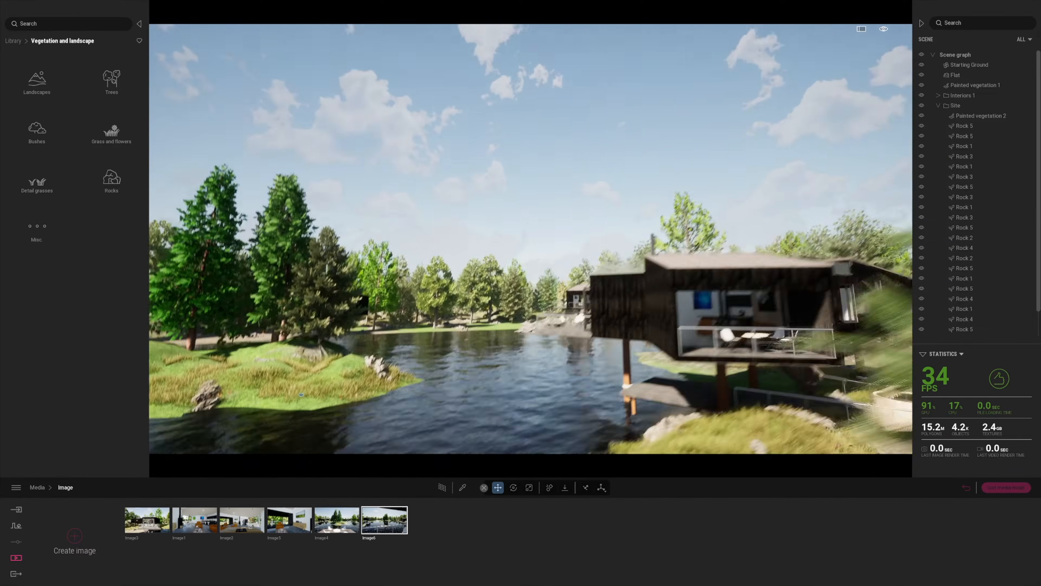
key(s)
key(e)
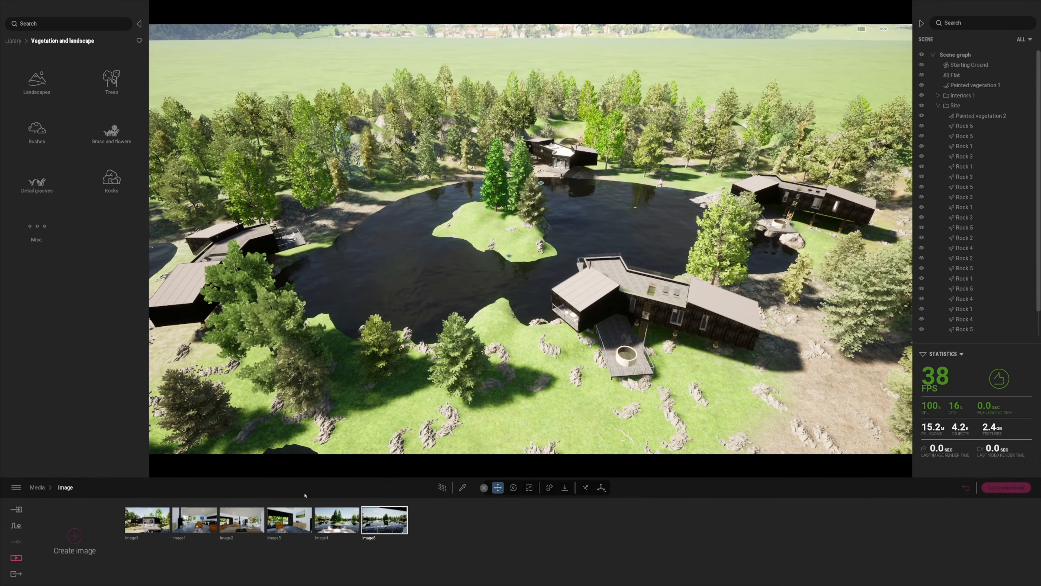
click(74, 535)
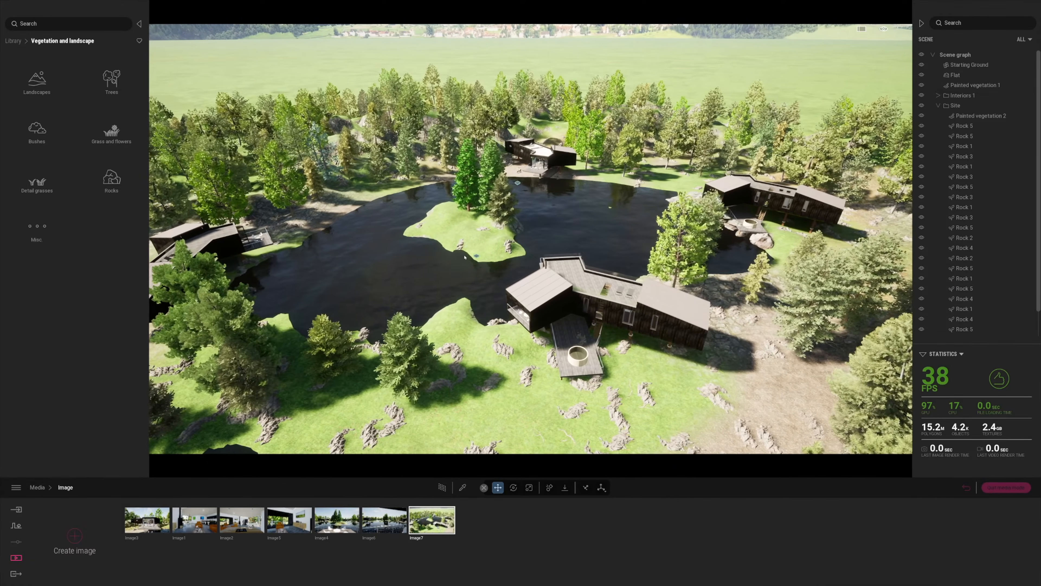
Select Painted vegetation 1, paint trees with a 3192 cm brush, and return to the Image7 view
click(408, 367)
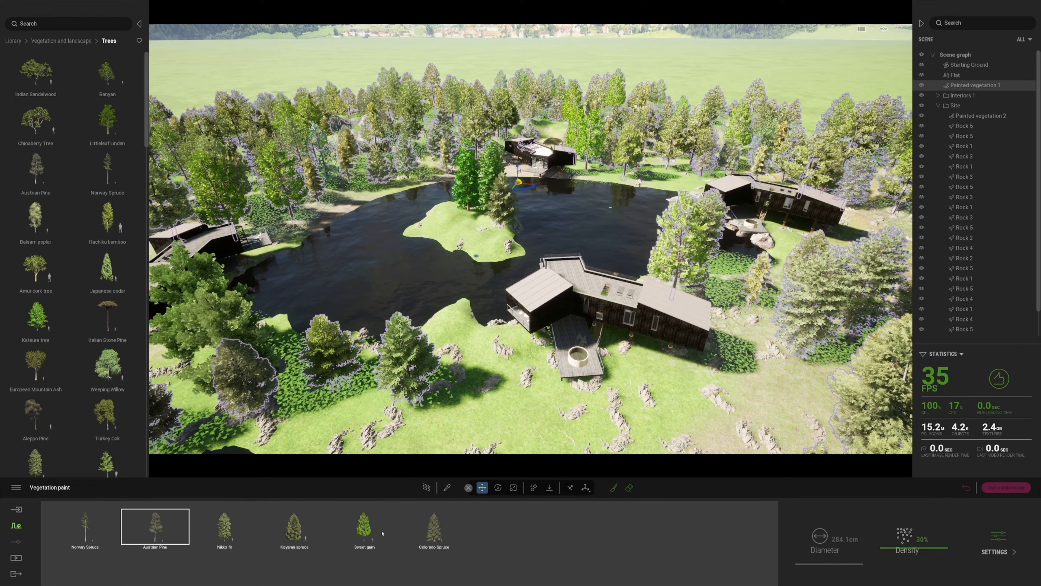
click(612, 485)
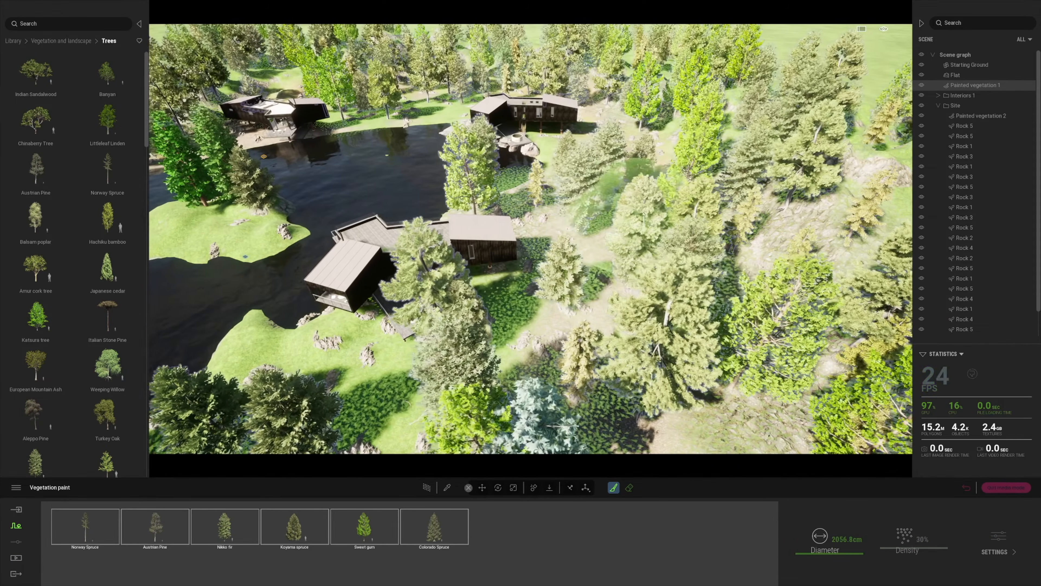
right_drag(609, 328, 610, 287)
key(e)
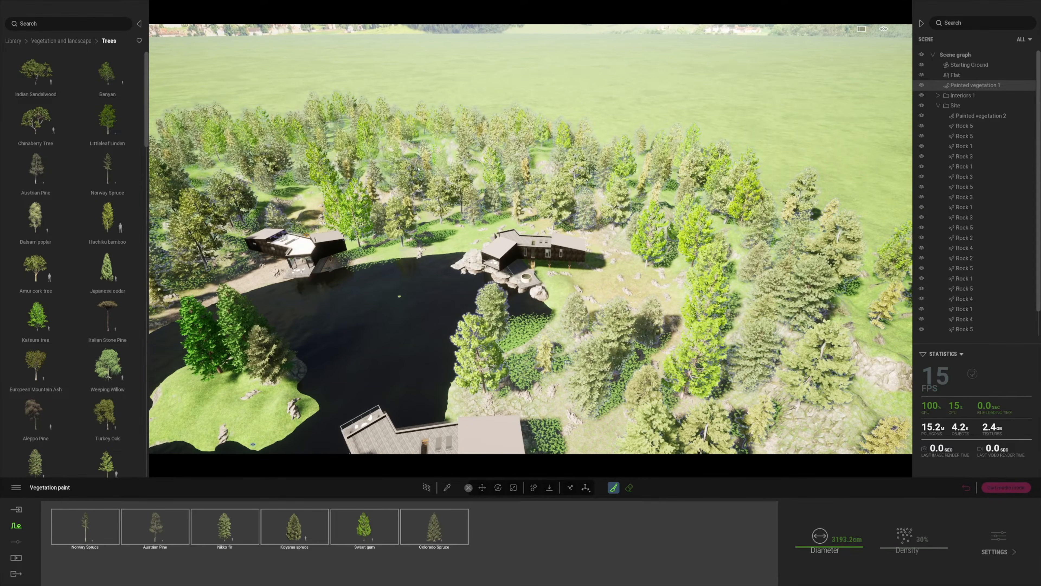
right_drag(419, 169, 365, 104)
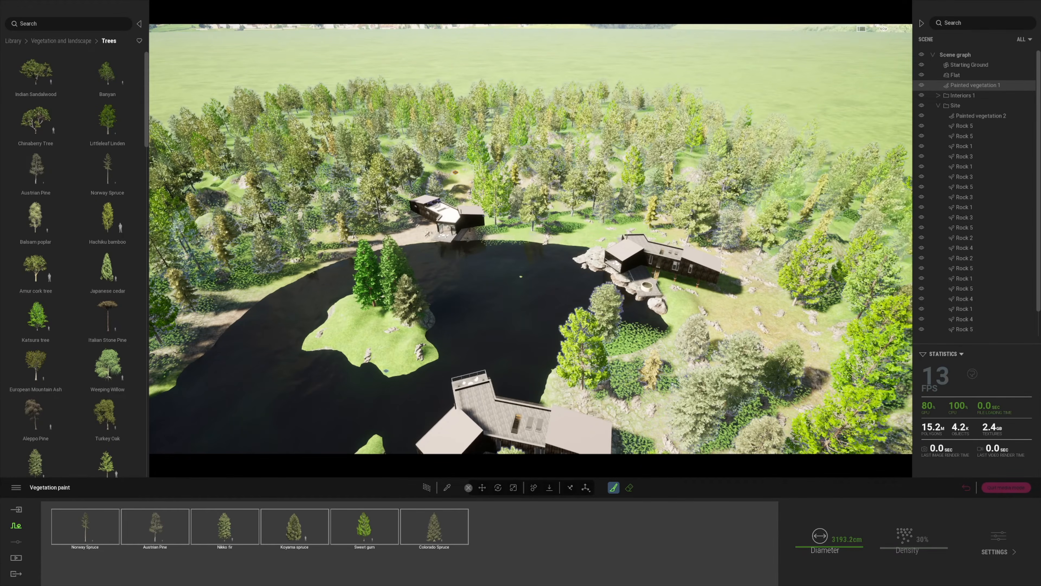
click(966, 489)
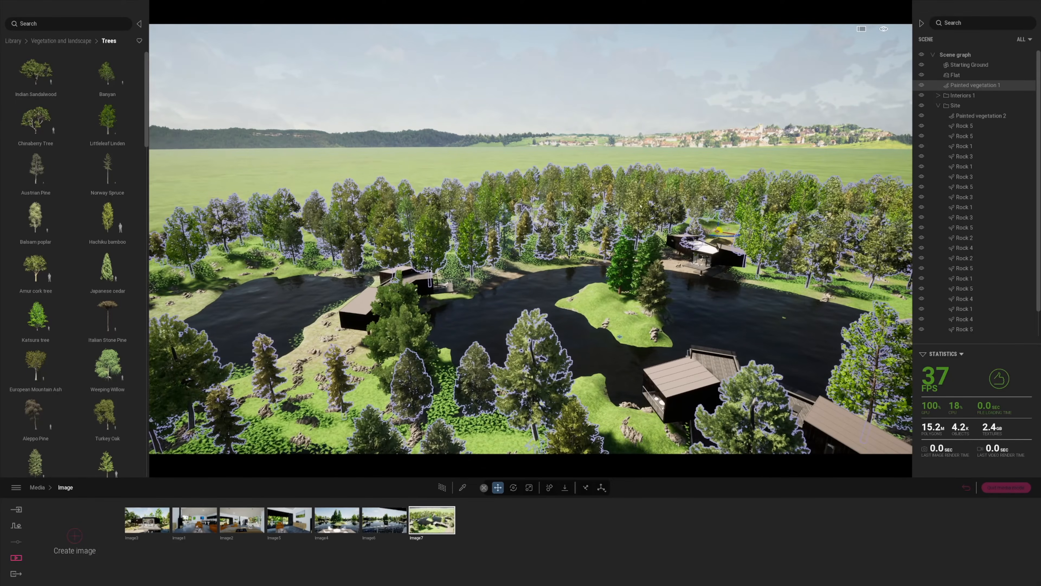
From the Image3 cabin view, fly over the lake toward two far cabins and save it as Image8
right_drag(691, 312, 595, 314)
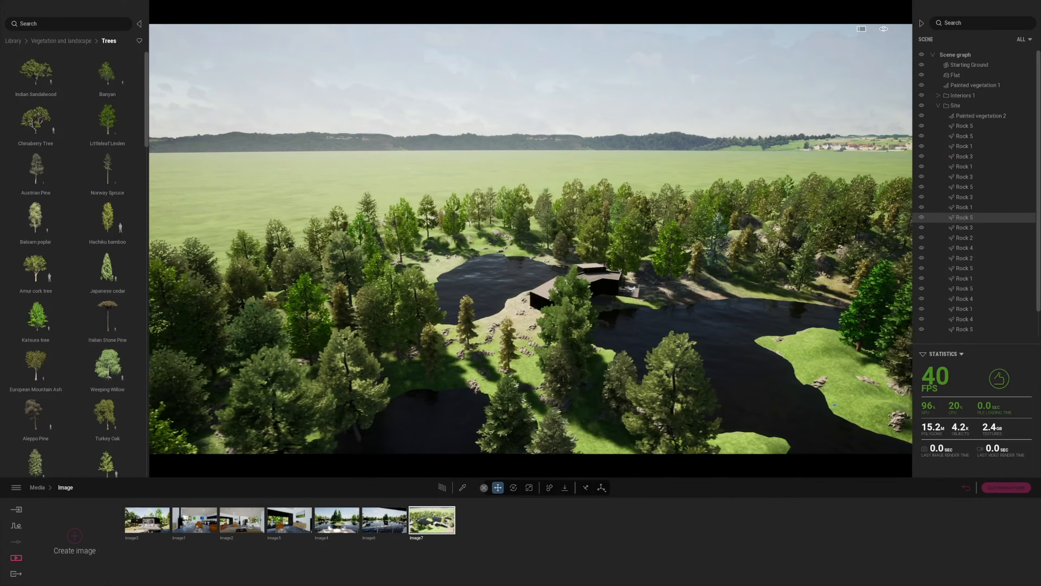
right_drag(755, 356, 681, 385)
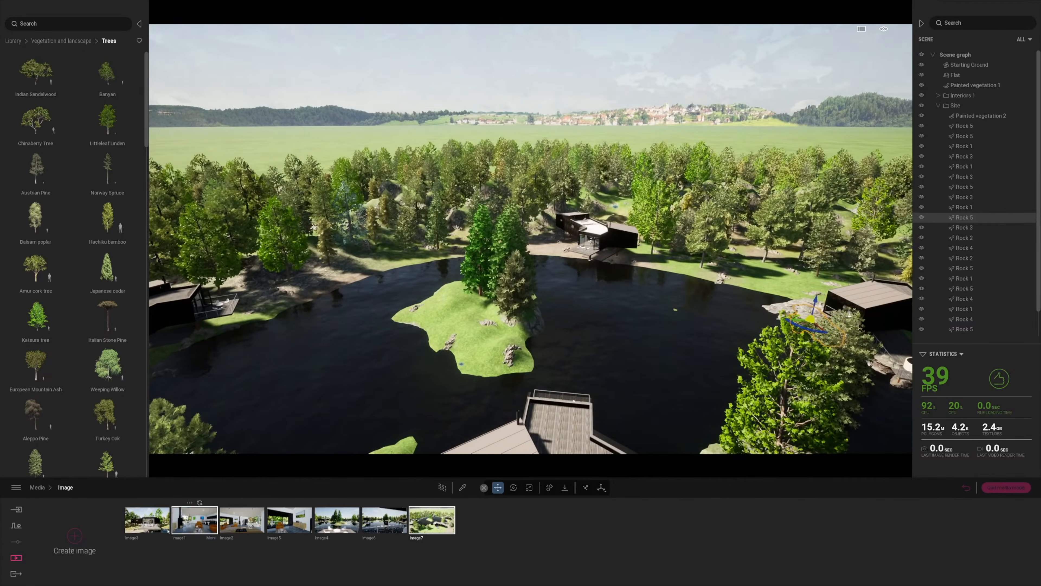
click(147, 519)
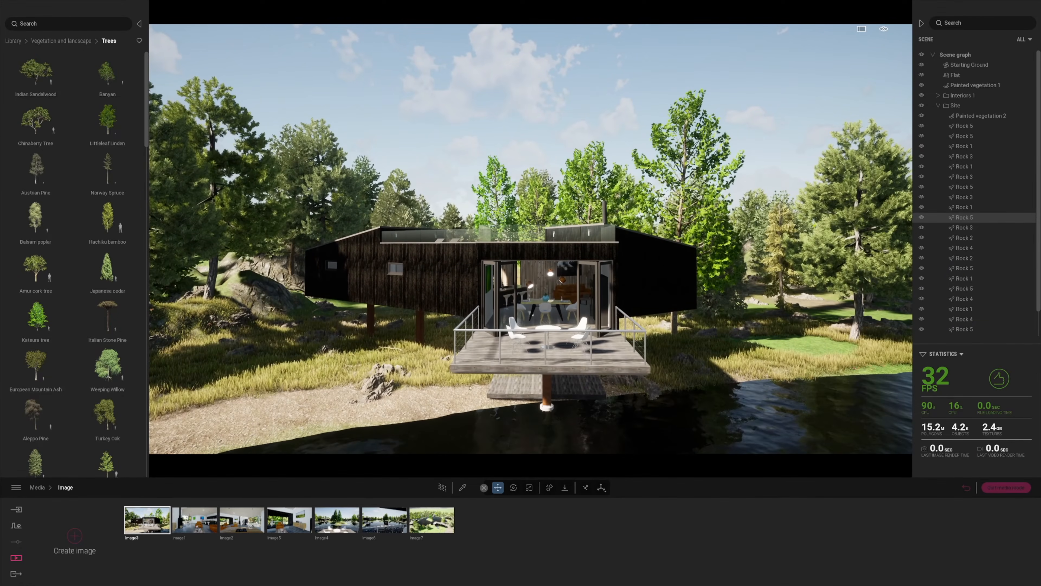
click(14, 41)
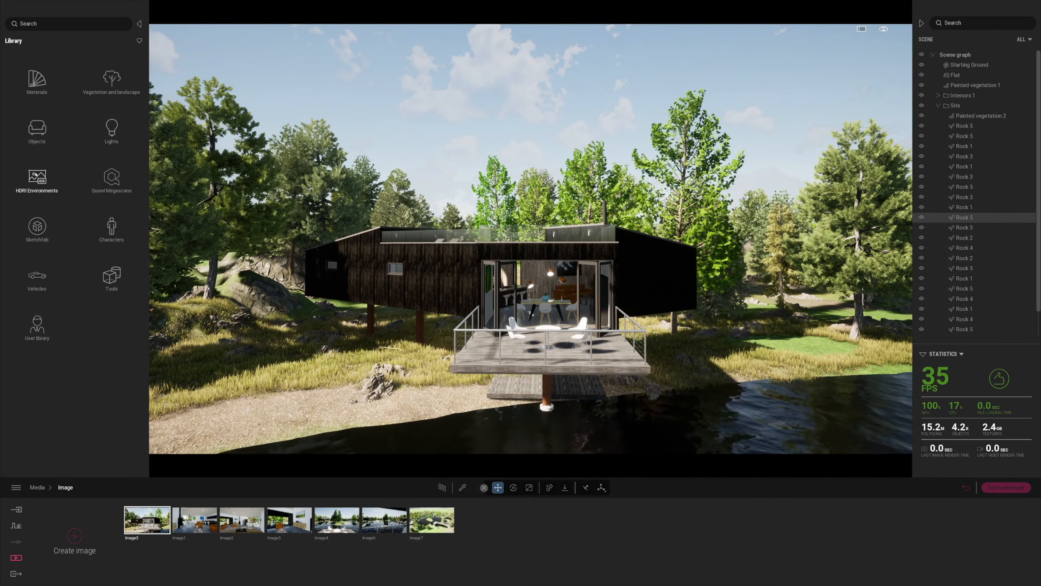
key(s)
mouse_move(373, 297)
right_down()
mouse_move(443, 294)
mouse_move(384, 294)
right_up()
key(a)
key(w)
key(a)
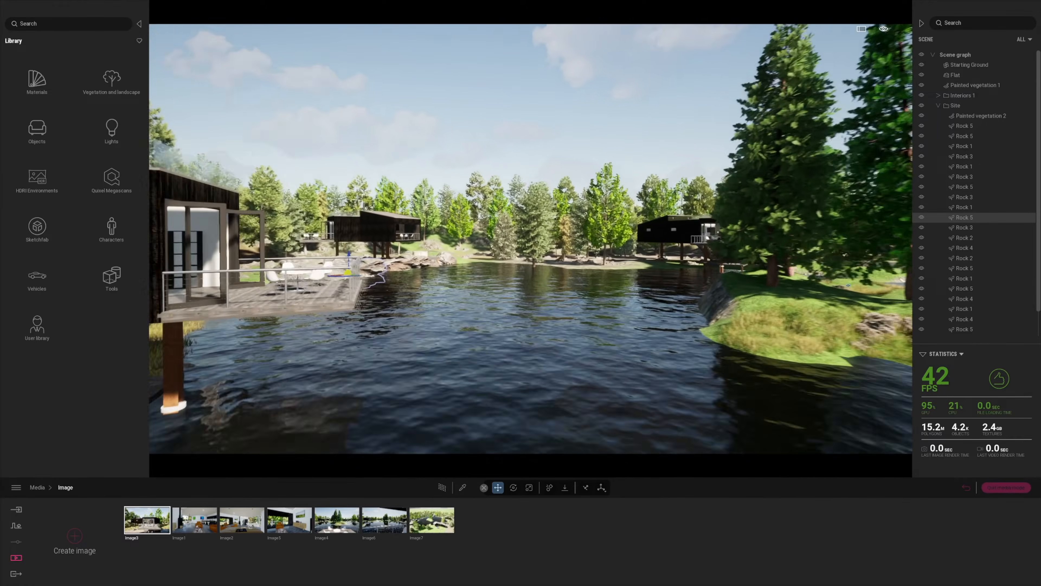
click(81, 539)
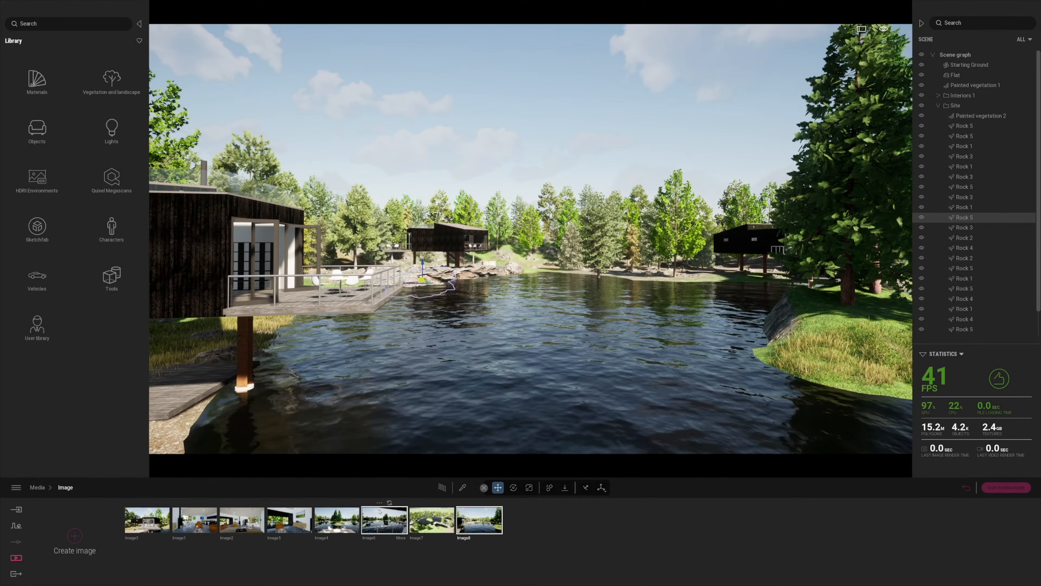
click(432, 519)
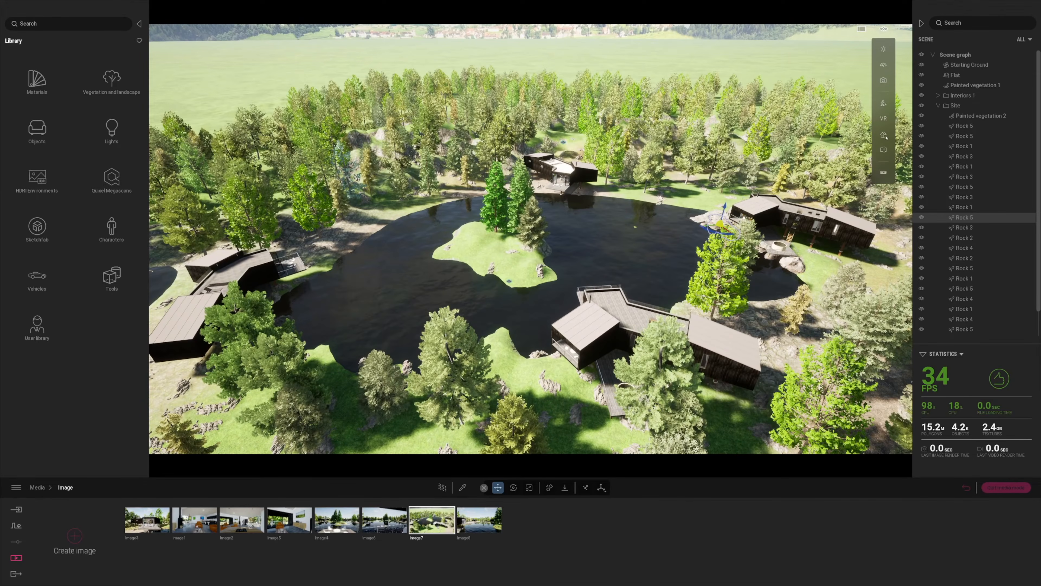
Switch to a straight top view, frame the lake, island and four cabins, and save it as Image9
click(837, 110)
scroll(627, 304, down, 5)
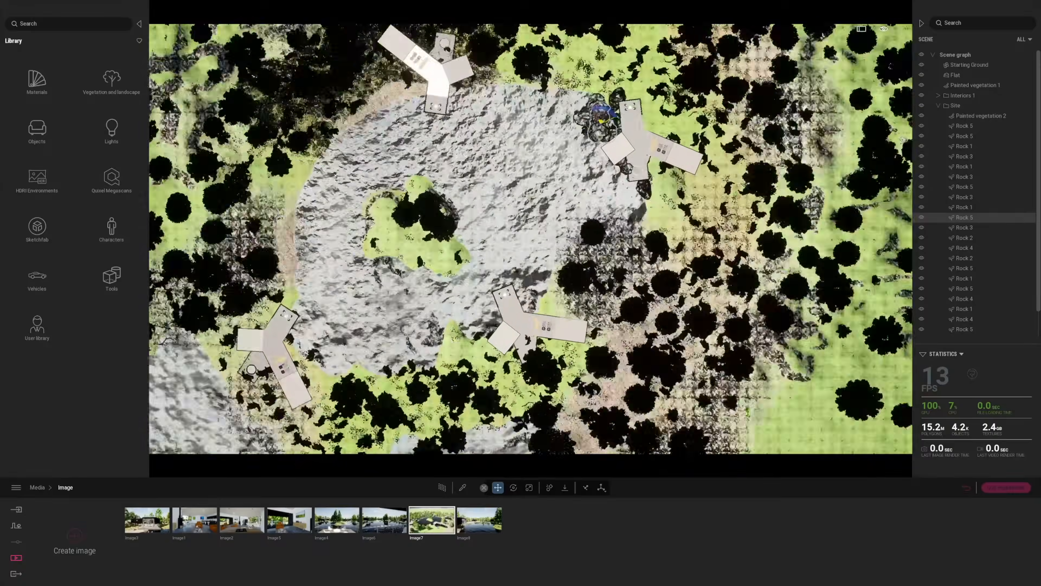
scroll(533, 236, up, 5)
scroll(533, 236, down, 6)
mouse_move(492, 234)
middle_down()
mouse_move(591, 233)
mouse_move(512, 237)
middle_up()
scroll(512, 237, up, 3)
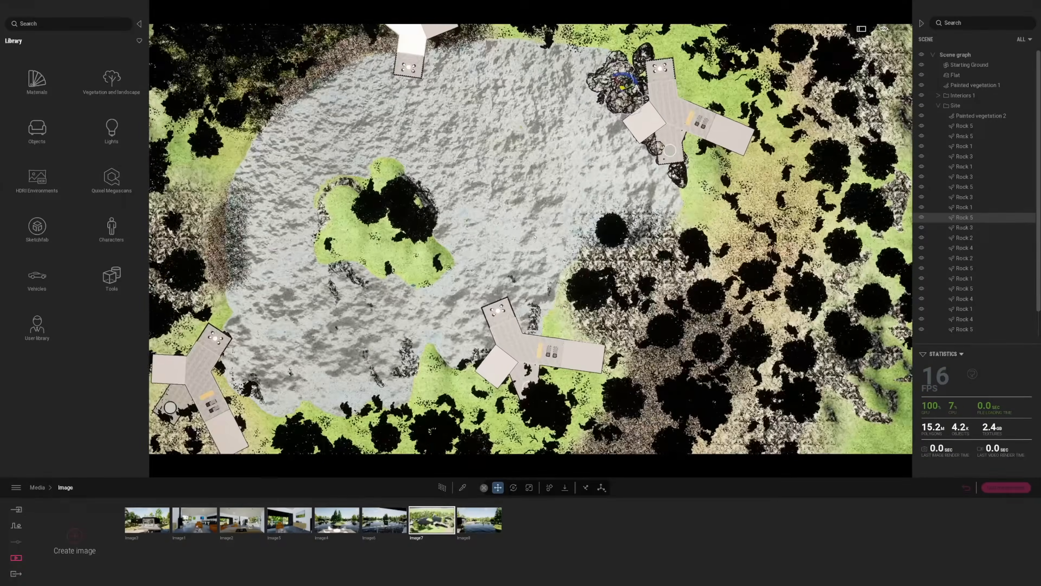
scroll(512, 236, down, 5)
scroll(512, 237, up, 6)
scroll(467, 468, down, 5)
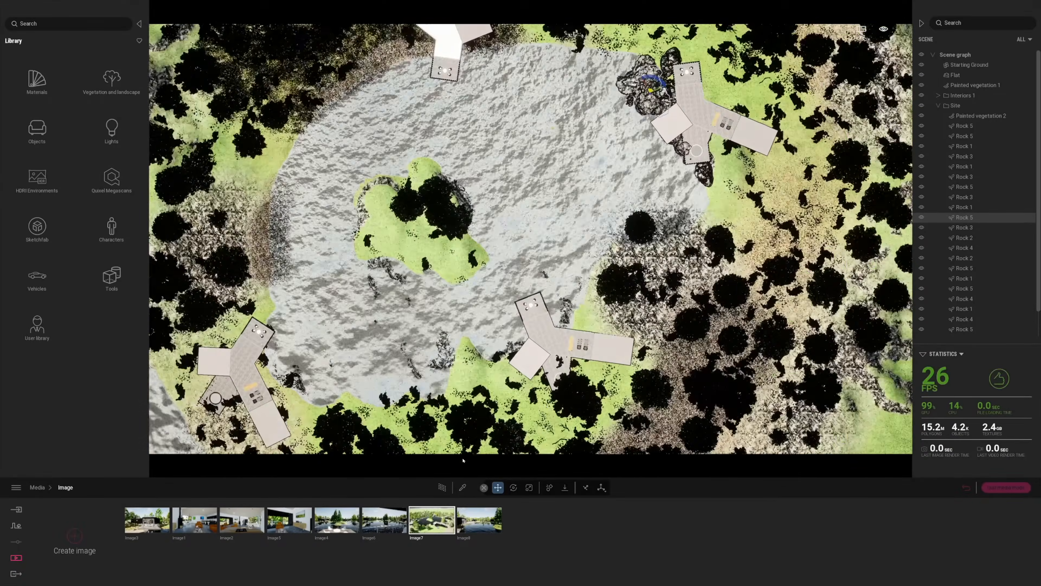
click(75, 535)
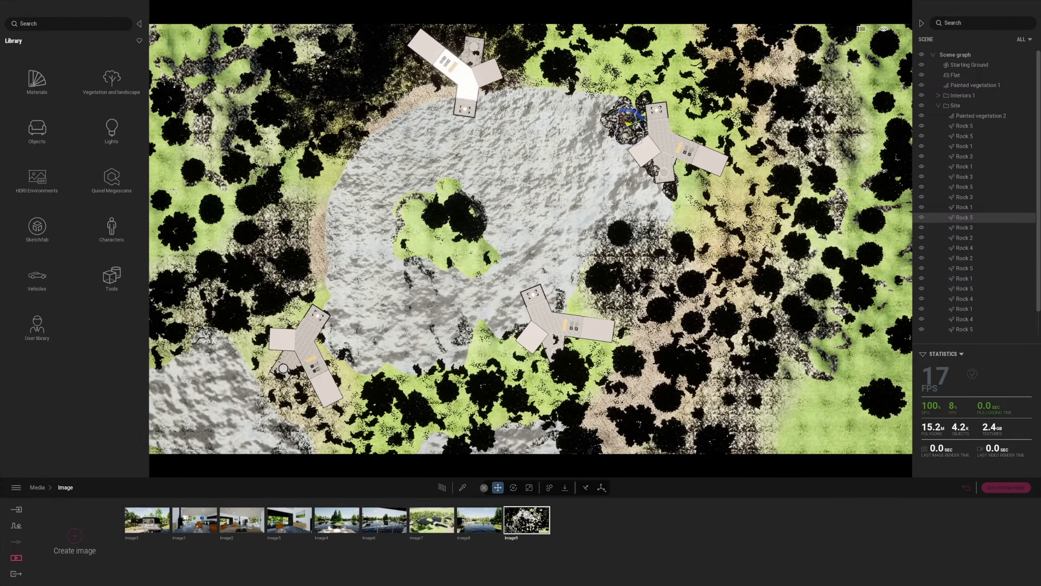
Adjust the top-down framing, check Image8, then reopen the saved images at Image3
scroll(480, 335, up, 2)
middle_drag(445, 344, 460, 347)
scroll(460, 348, up, 2)
scroll(460, 347, down, 4)
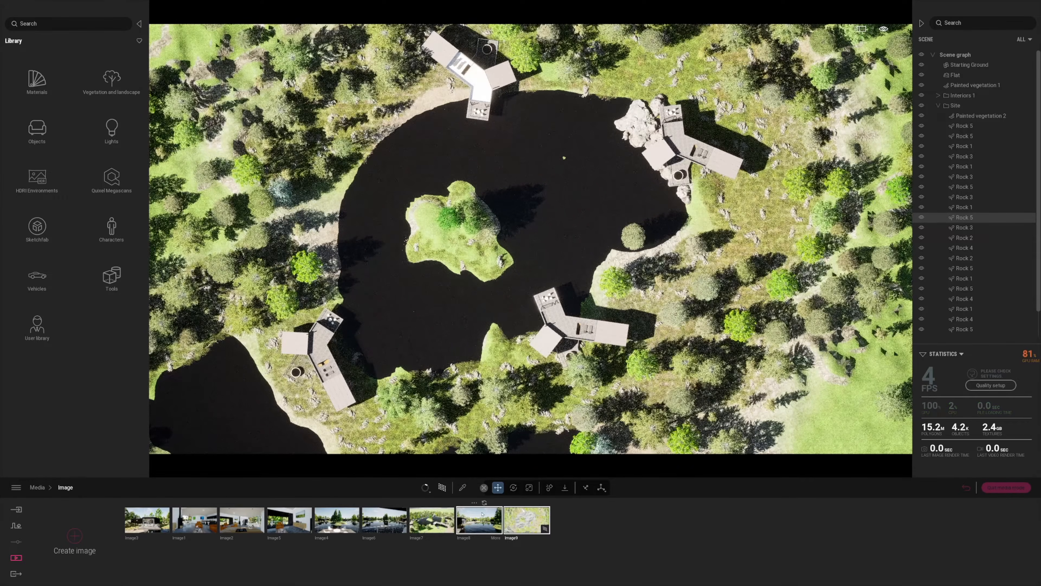
click(476, 523)
click(16, 558)
click(327, 539)
click(144, 525)
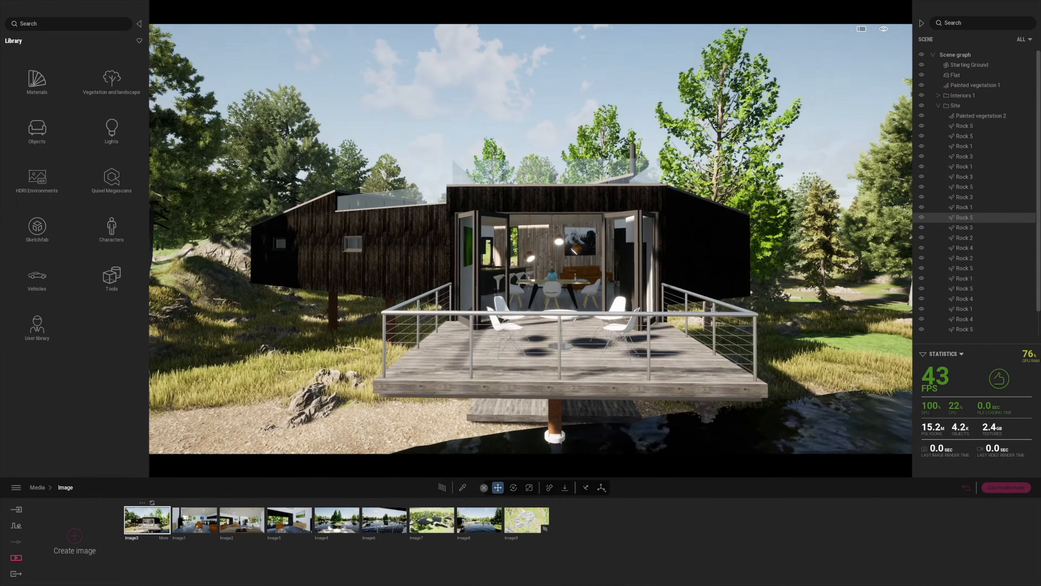